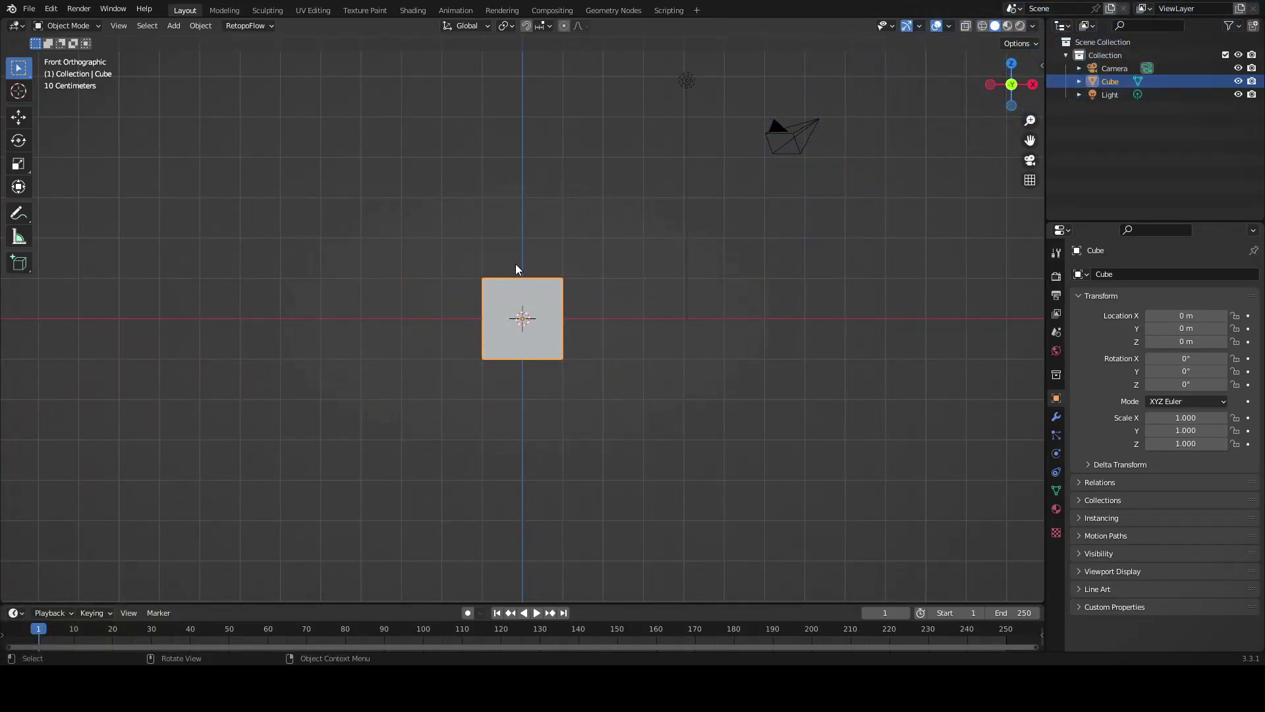
- Shrink the cube and move it right and down over the tomb photo
key("s")
left_click(638, 359)
key("g")
left_click(817, 407)
- Apply the cube's scale, enable X-ray, and make the reference image unselectable
key("ctrl+a")
left_click(804, 394)
left_click(965, 25)
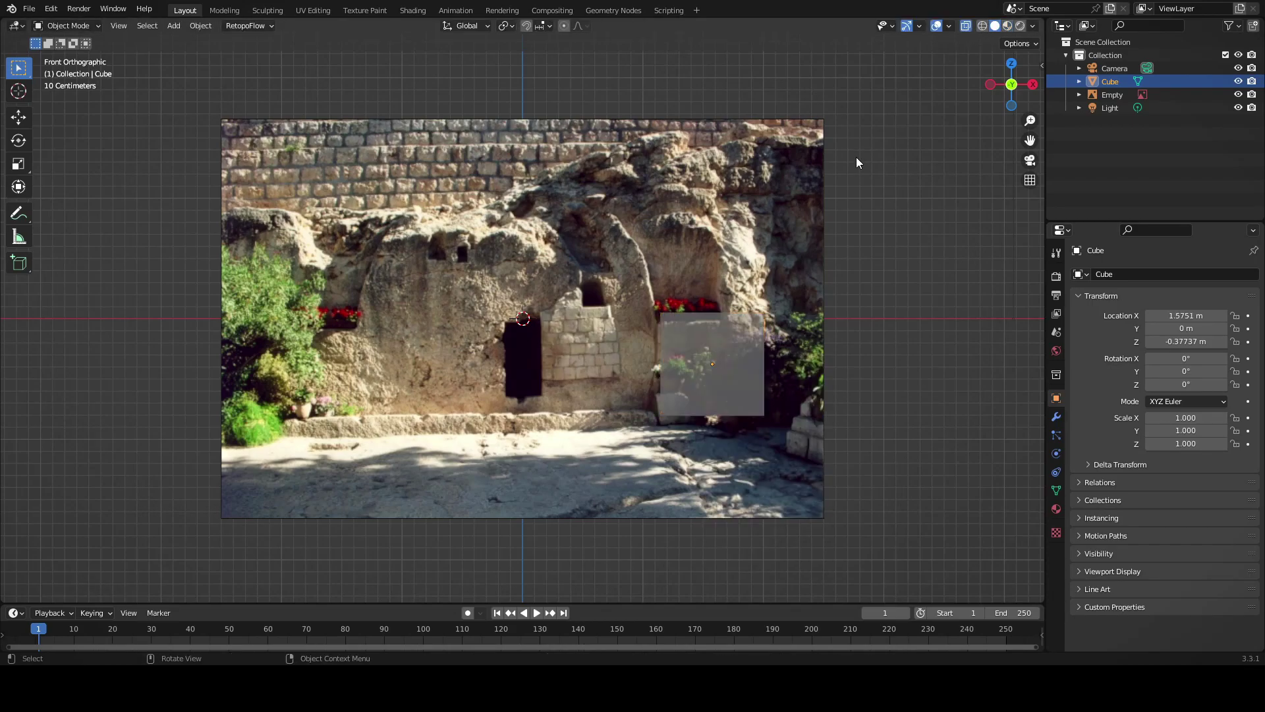
left_click(1228, 26)
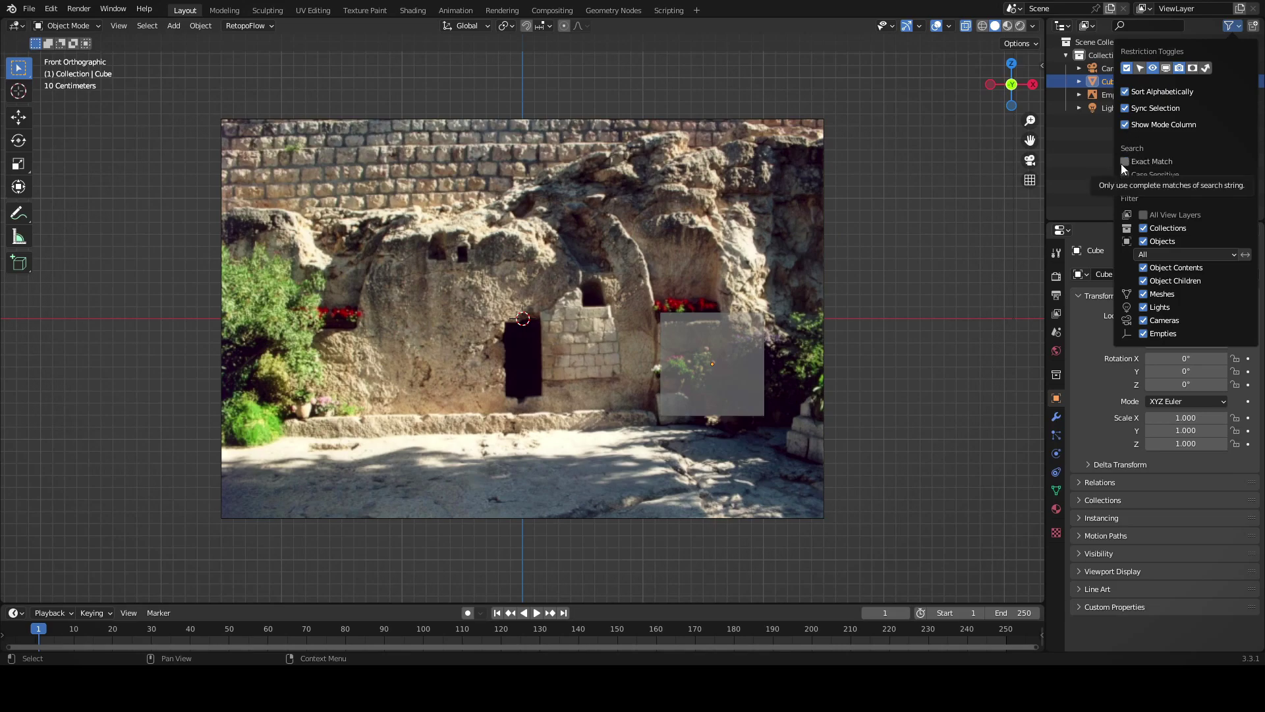
left_click(1139, 68)
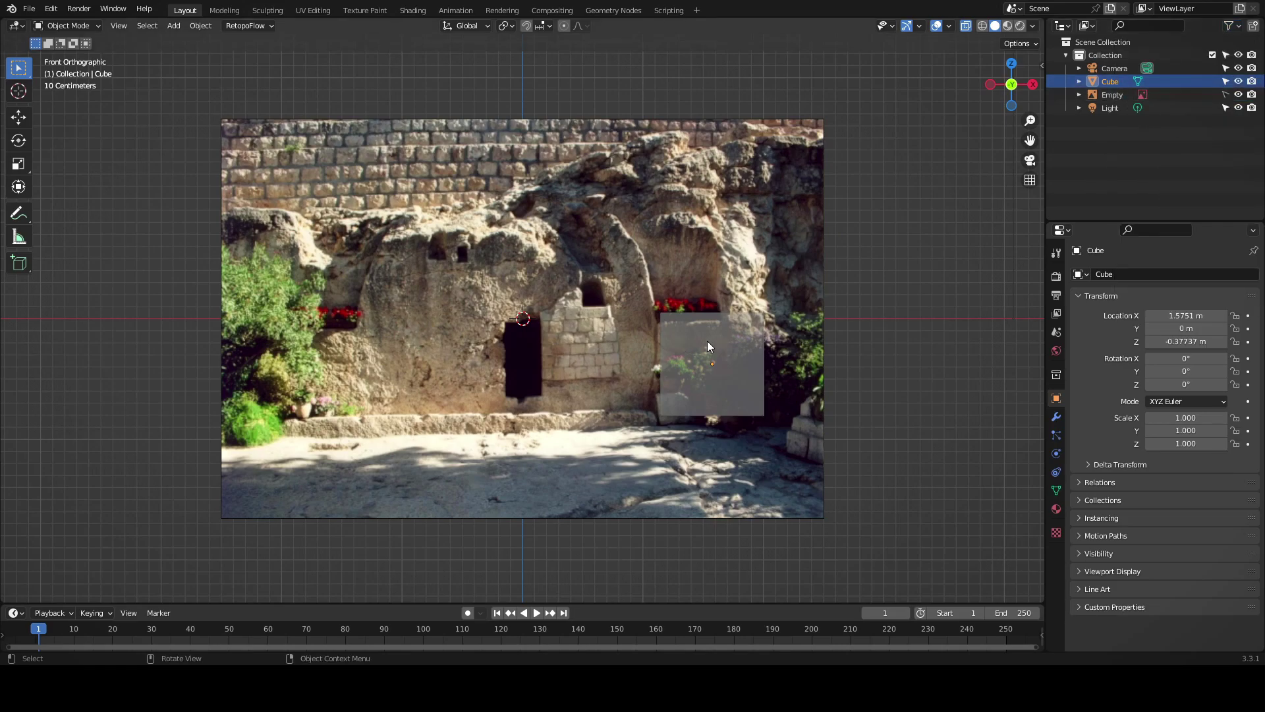
key("Tab")
- Move the mesh onto the tomb centre and extrude its right edge outward
left_click_drag(672, 382, 484, 382)
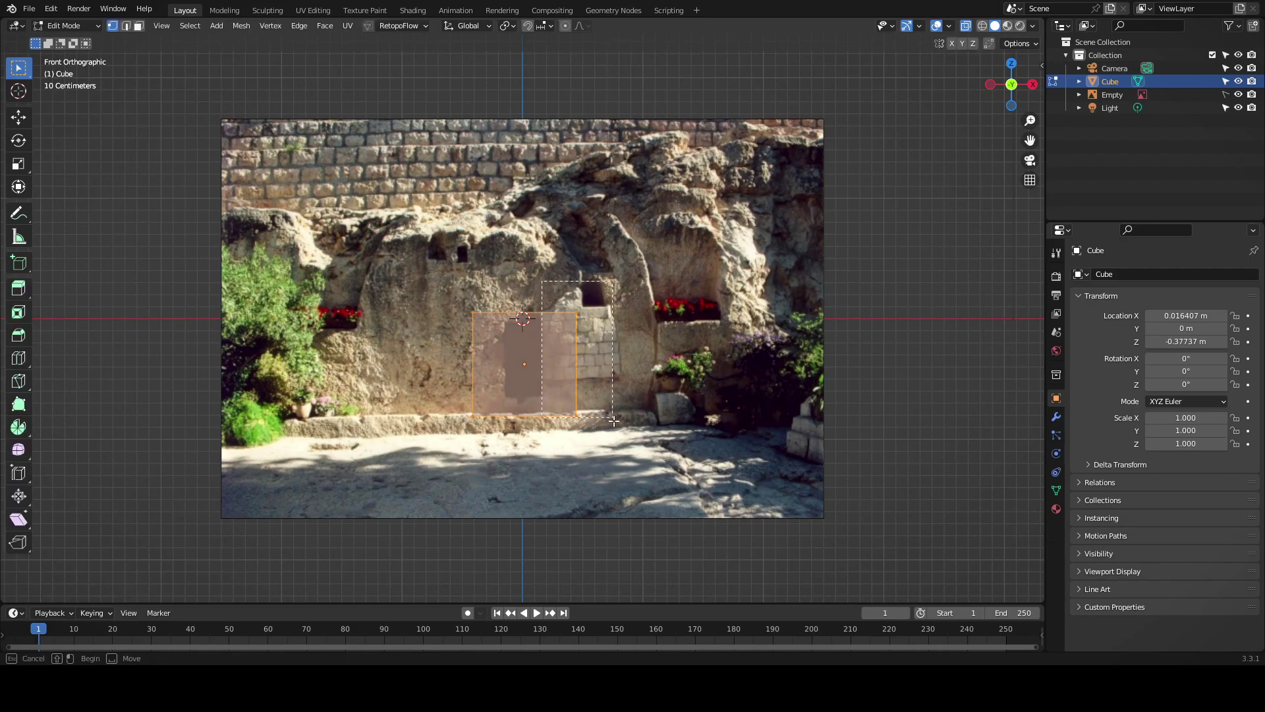
left_click_drag(614, 420, 613, 420)
key("e")
left_click(790, 420)
left_click(429, 467)
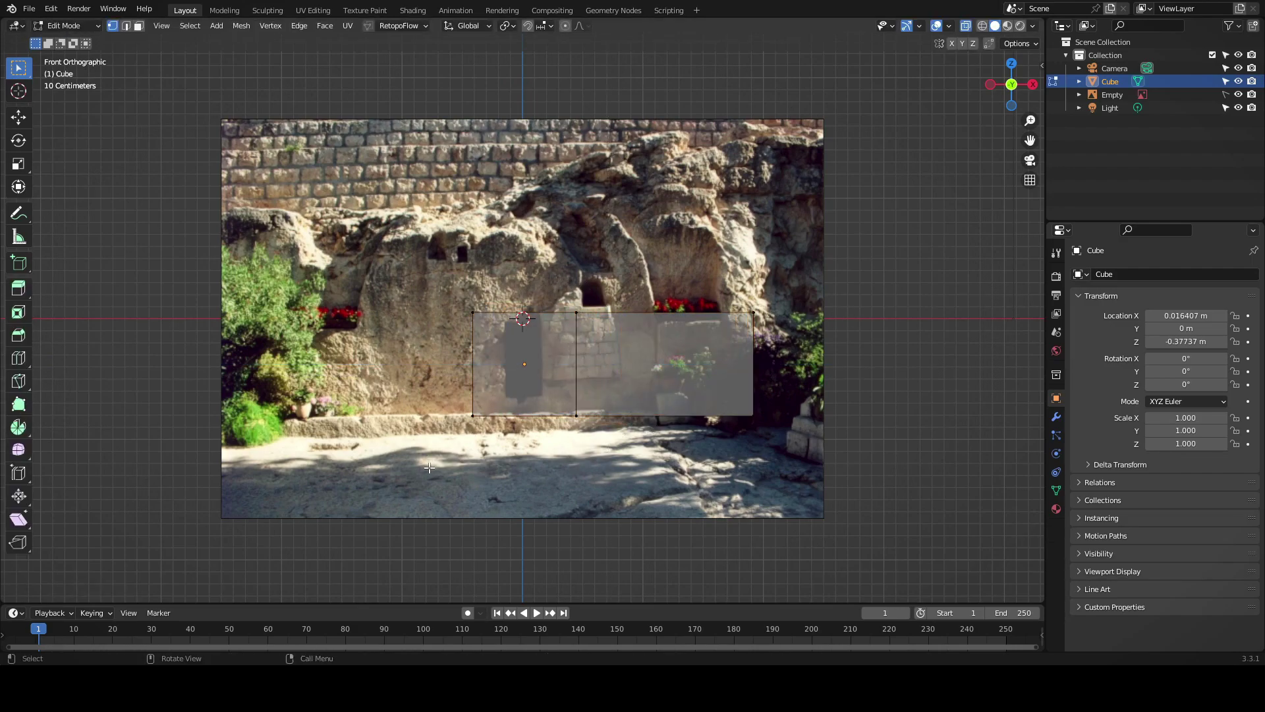
key("ctrl+z")
key("ctrl+z")
key("e")
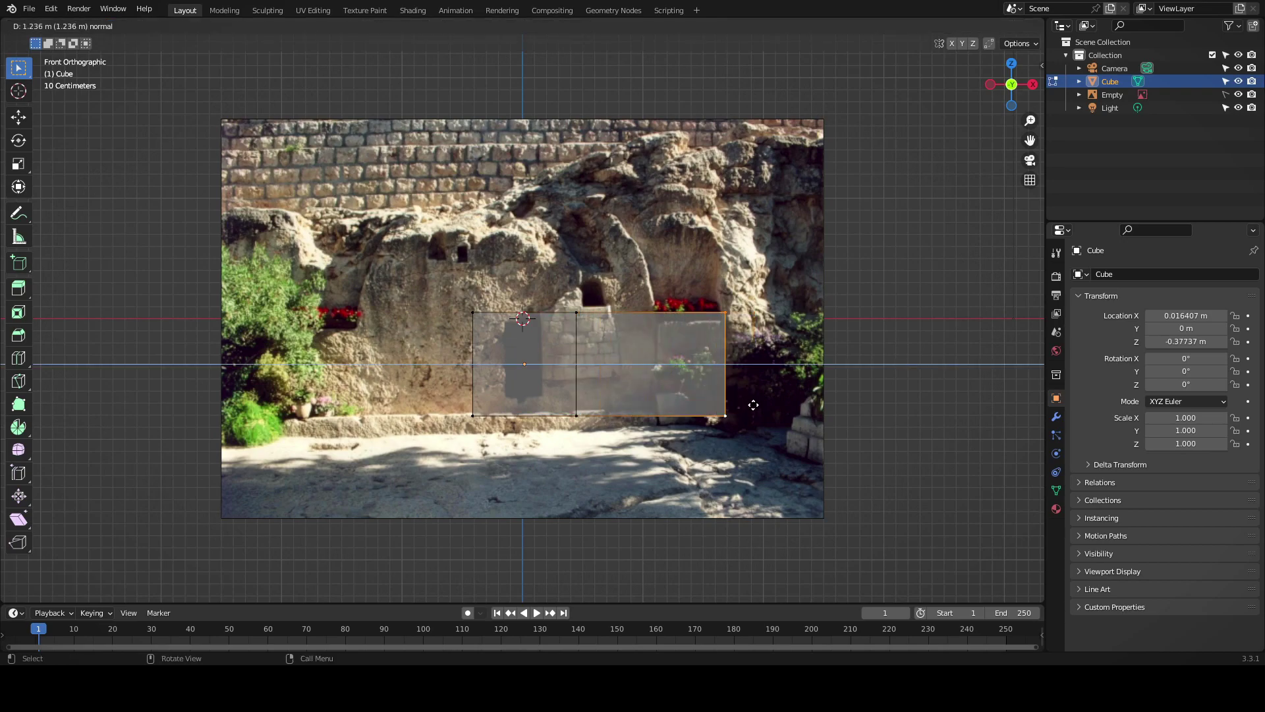
left_click(753, 405)
left_click(473, 419)
- Extrude the left, bottom and top edges to widen the wall over the photo
left_click_drag(507, 292, 508, 292)
key("e")
left_click(219, 418)
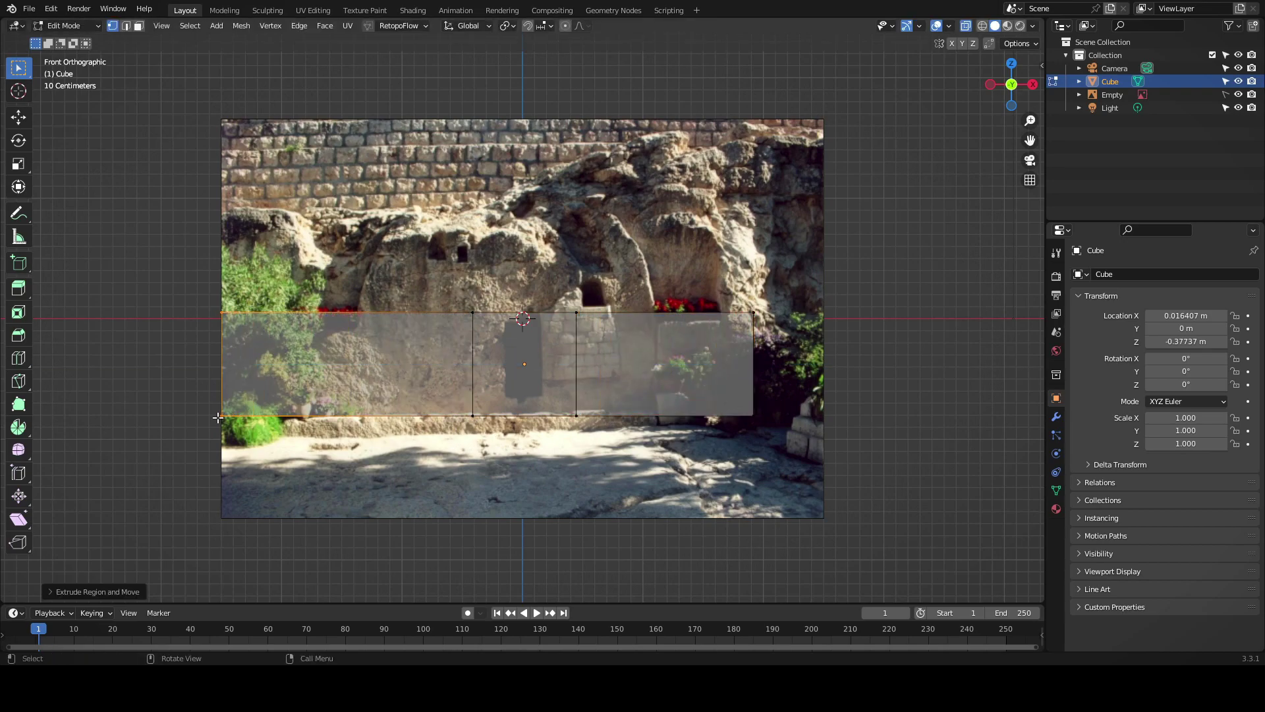
key("e")
left_click(780, 444)
left_click(659, 312)
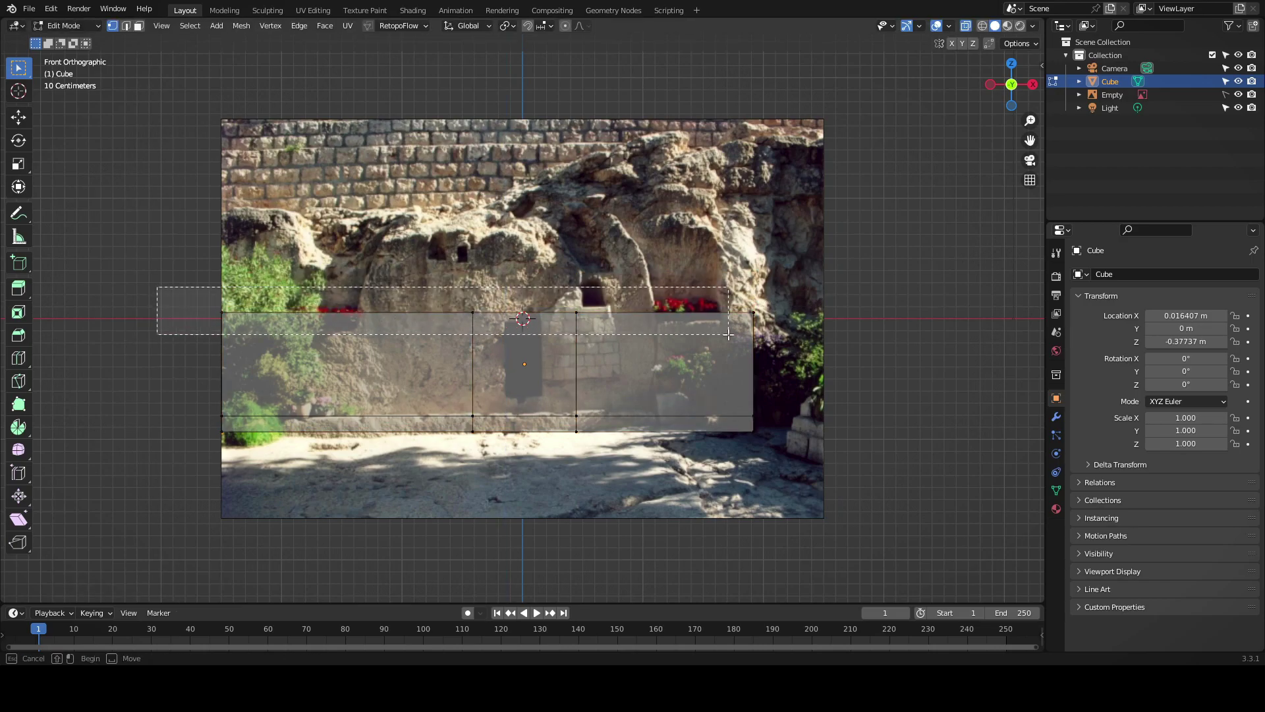
key("e")
left_click(562, 269)
- Raise the top-right vertex to the rock outline and extrude a new right column
left_click(753, 212)
key("g")
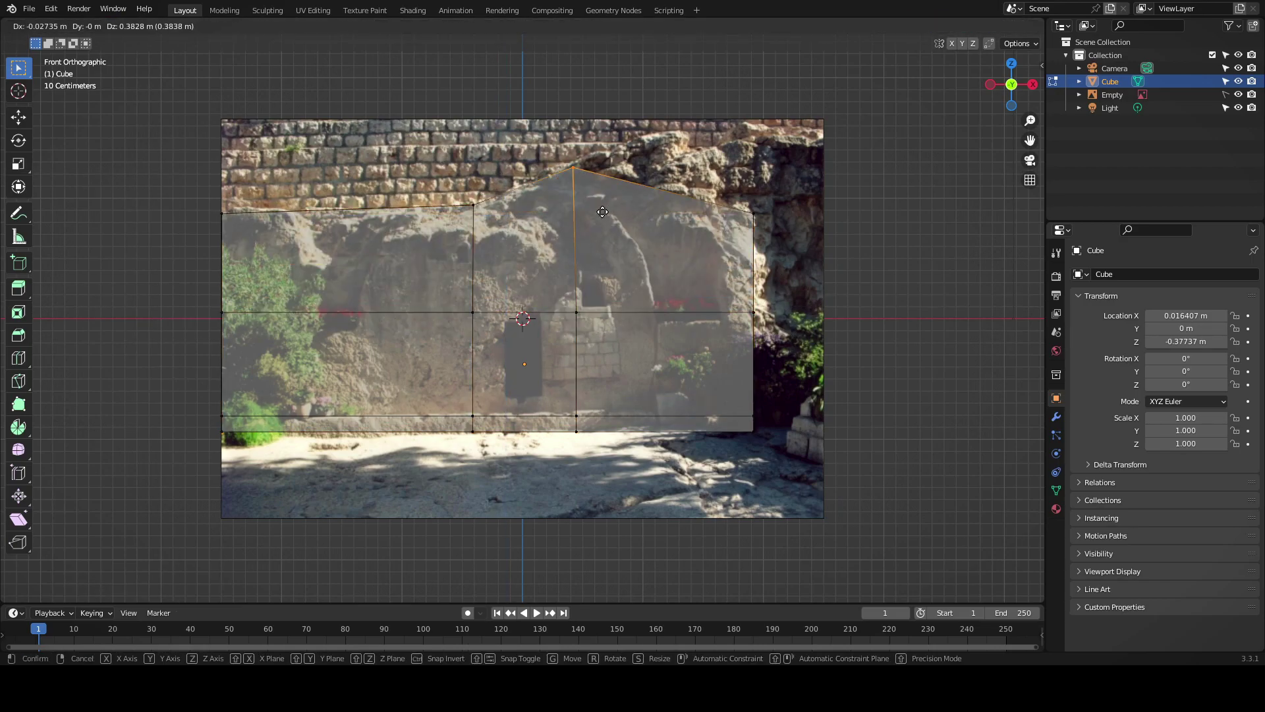
left_click(782, 159)
left_click(754, 264, "alt")
key("e")
left_click(848, 240)
- Add a vertical edge loop on the right and raise its top vertices to the rock outline
key("ctrl+r")
left_click(666, 419)
left_click(625, 419)
key("alt+a")
key("b")
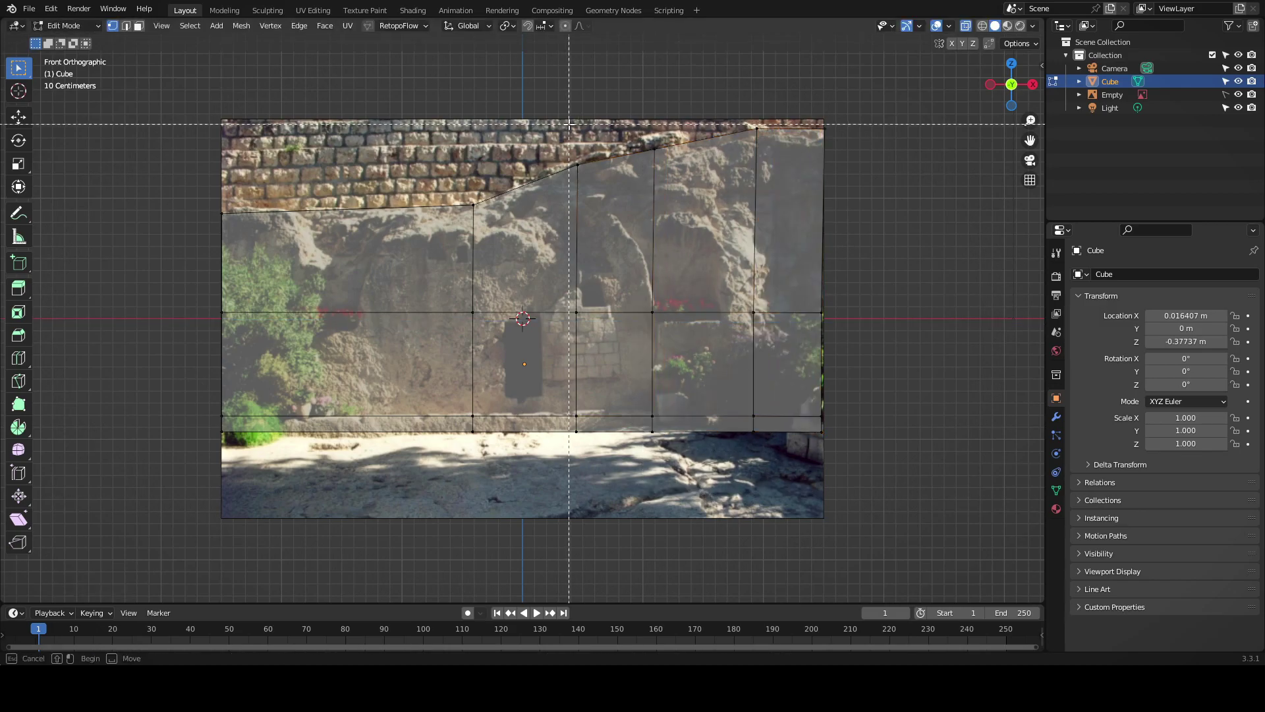
left_click_drag(607, 100, 669, 162)
key("g")
left_click(599, 165)
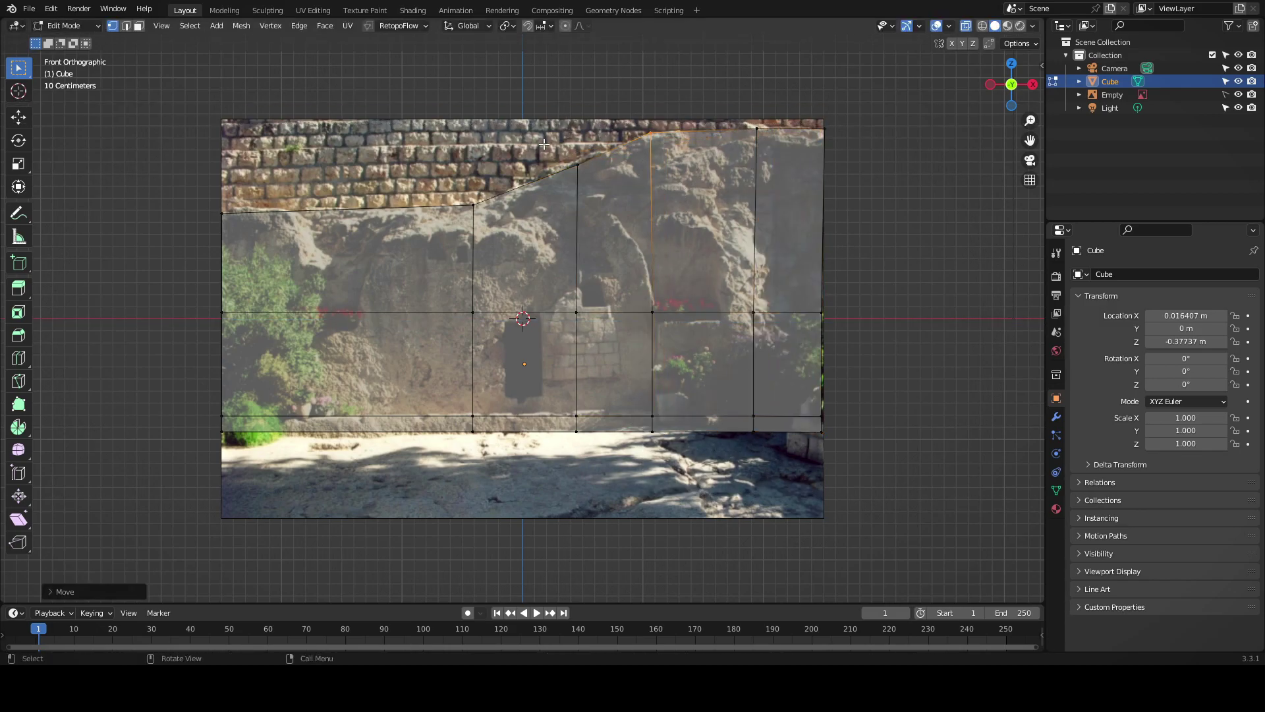
left_click_drag(539, 136, 597, 239)
key("g")
left_click(595, 236)
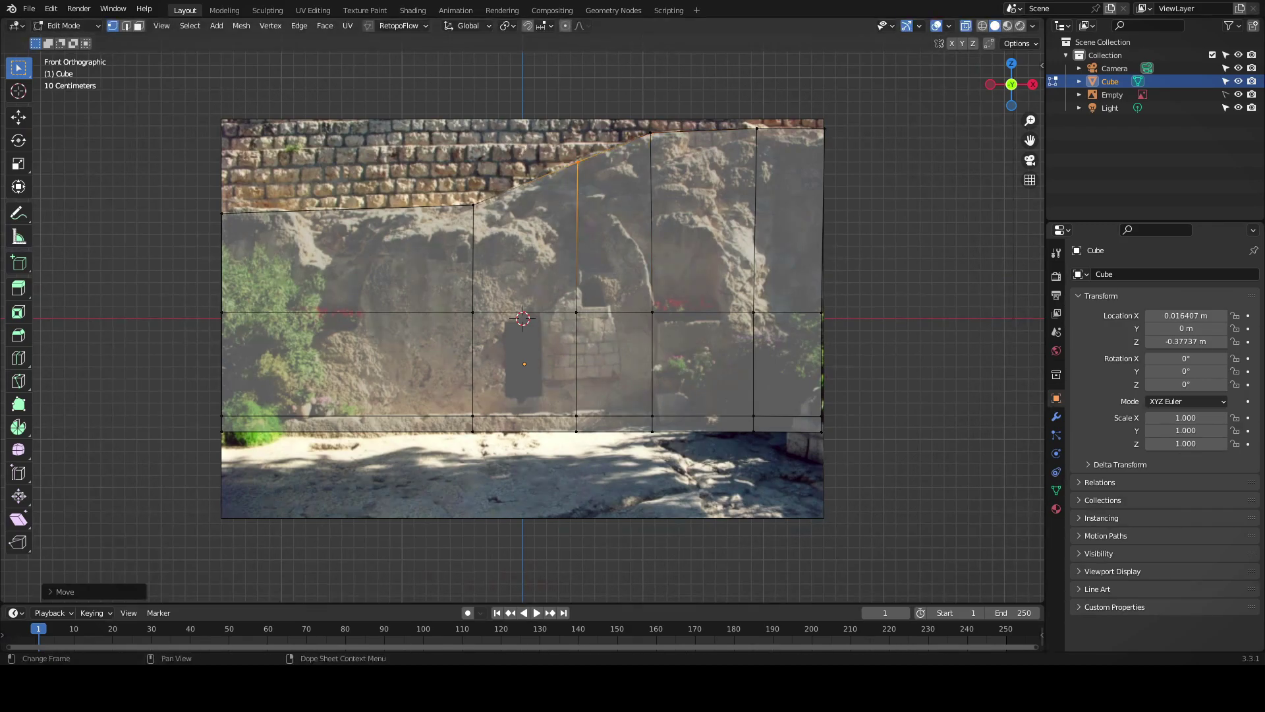
- Add vertical edge loops on the left and move their vertices to follow the rock
key("ctrl+r")
left_click(346, 418)
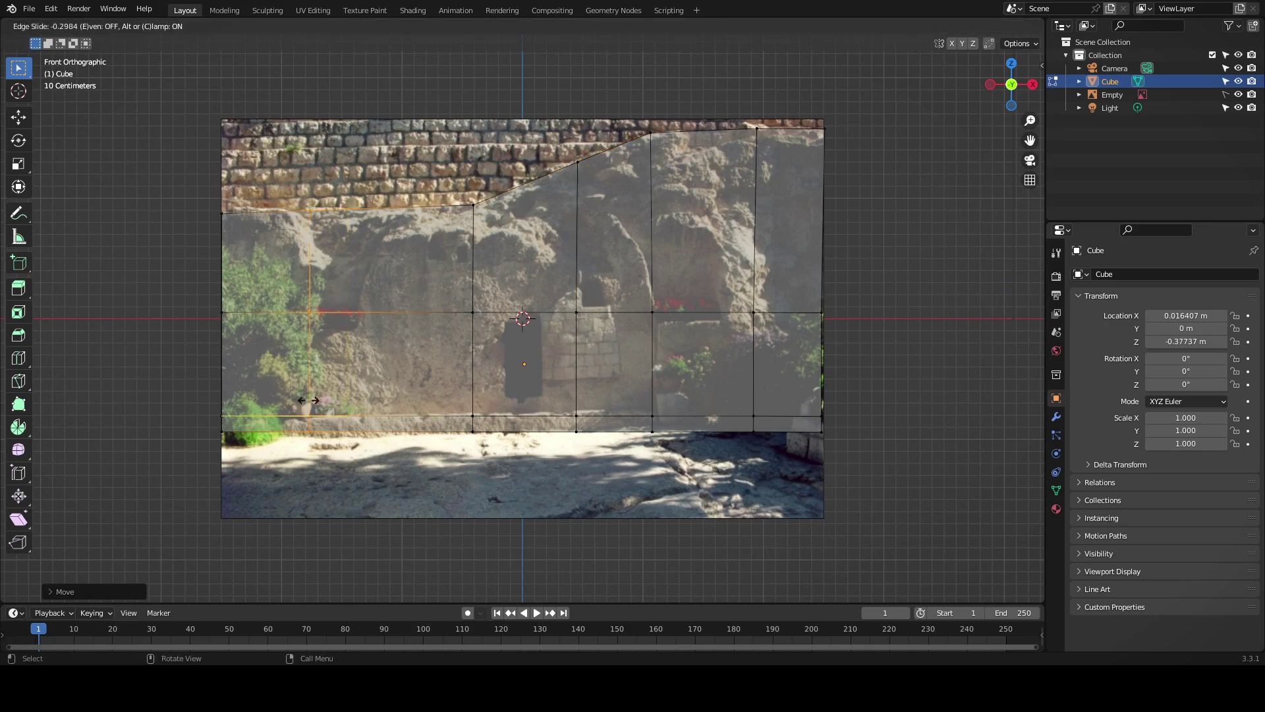
key("g")
left_click(277, 342)
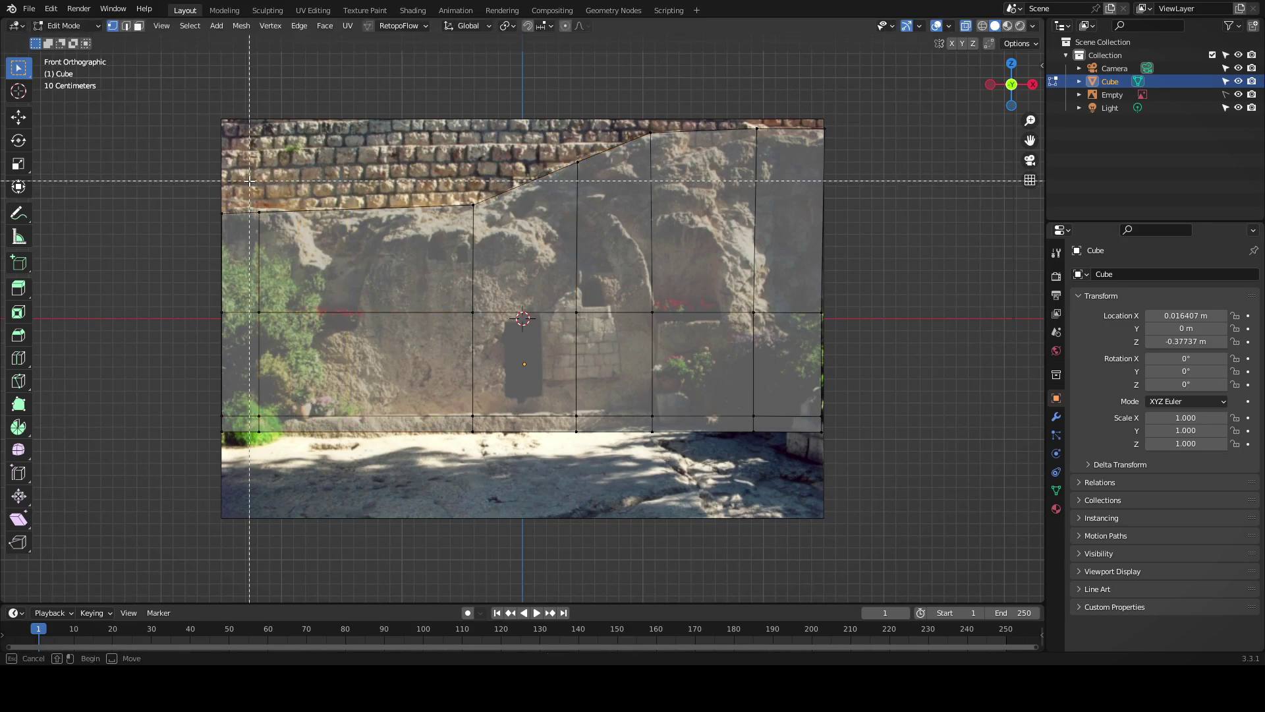
left_click(436, 430)
key("g")
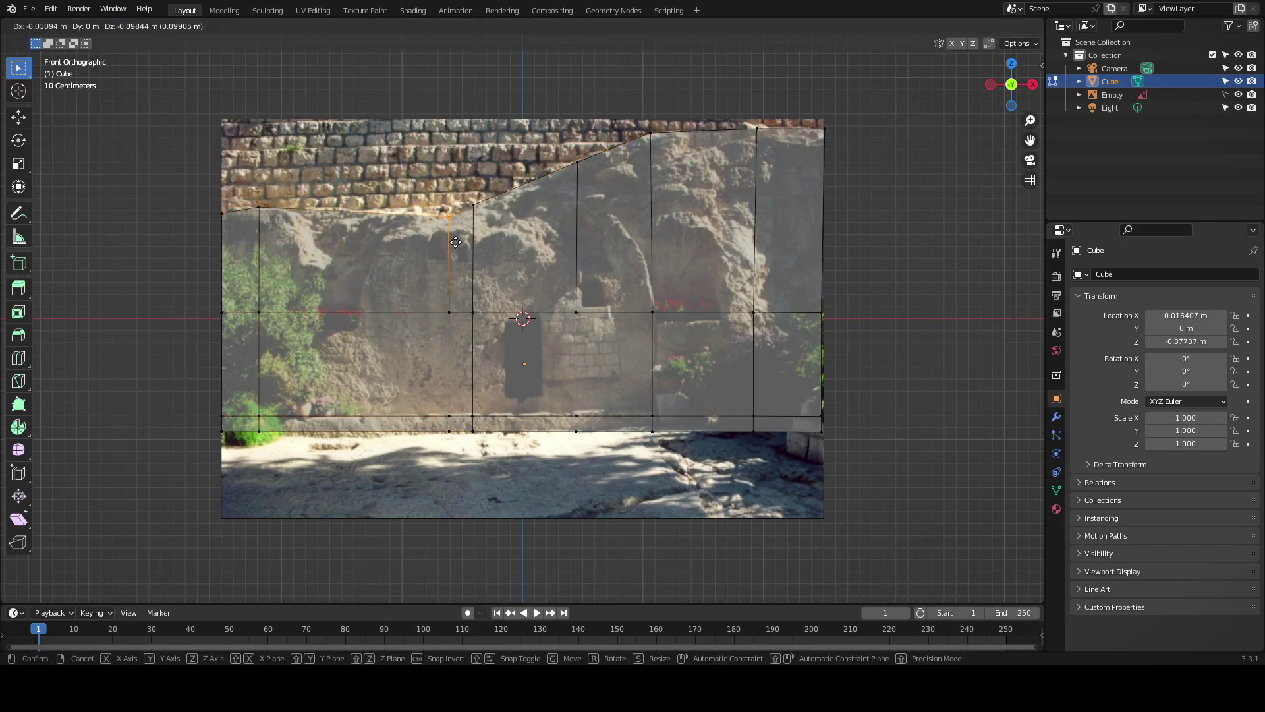
left_click(451, 232)
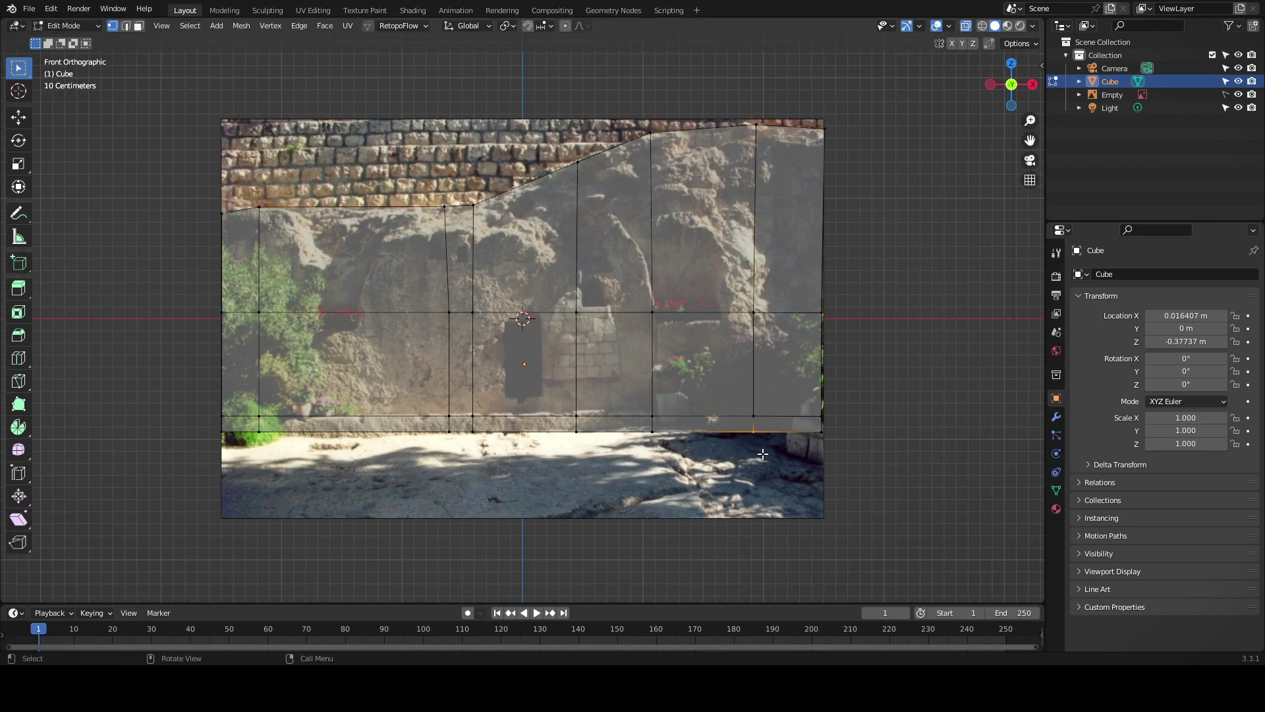
- Smooth the bottom edge vertices and select the bottom strip of faces
right_click(714, 427)
left_click(714, 427)
middle_click_drag(790, 426, 461, 369)
- Extrude the bottom face strip outward to give the wall depth
key("e")
left_click(367, 367)
mouse_move(364, 362)
middle_mouse_down()
mouse_move(427, 391)
mouse_move(593, 396)
middle_mouse_up()
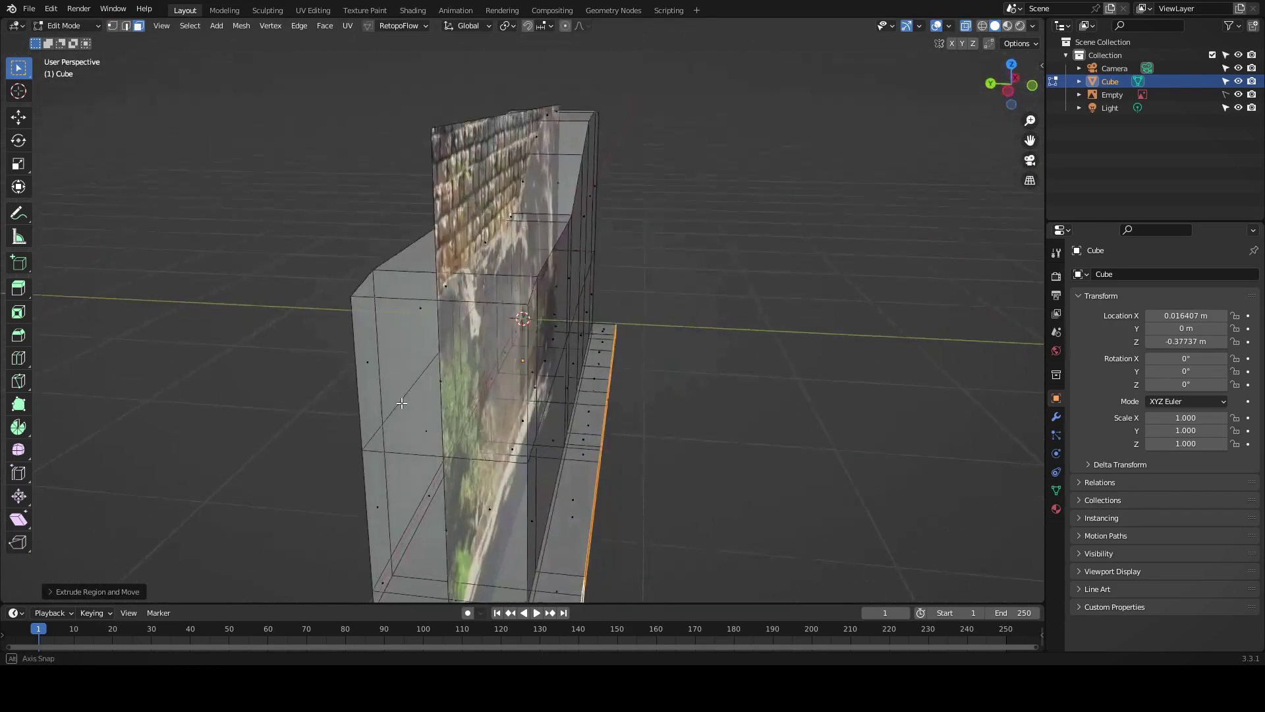
key("alt+a")
left_click(966, 26)
key("2")
mouse_move(659, 329)
middle_mouse_down()
mouse_move(587, 520)
mouse_move(329, 557)
middle_mouse_up()
- Add loop cuts across the extruded strip and the front block
key("ctrl+r")
left_click(596, 501)
key("ctrl+r")
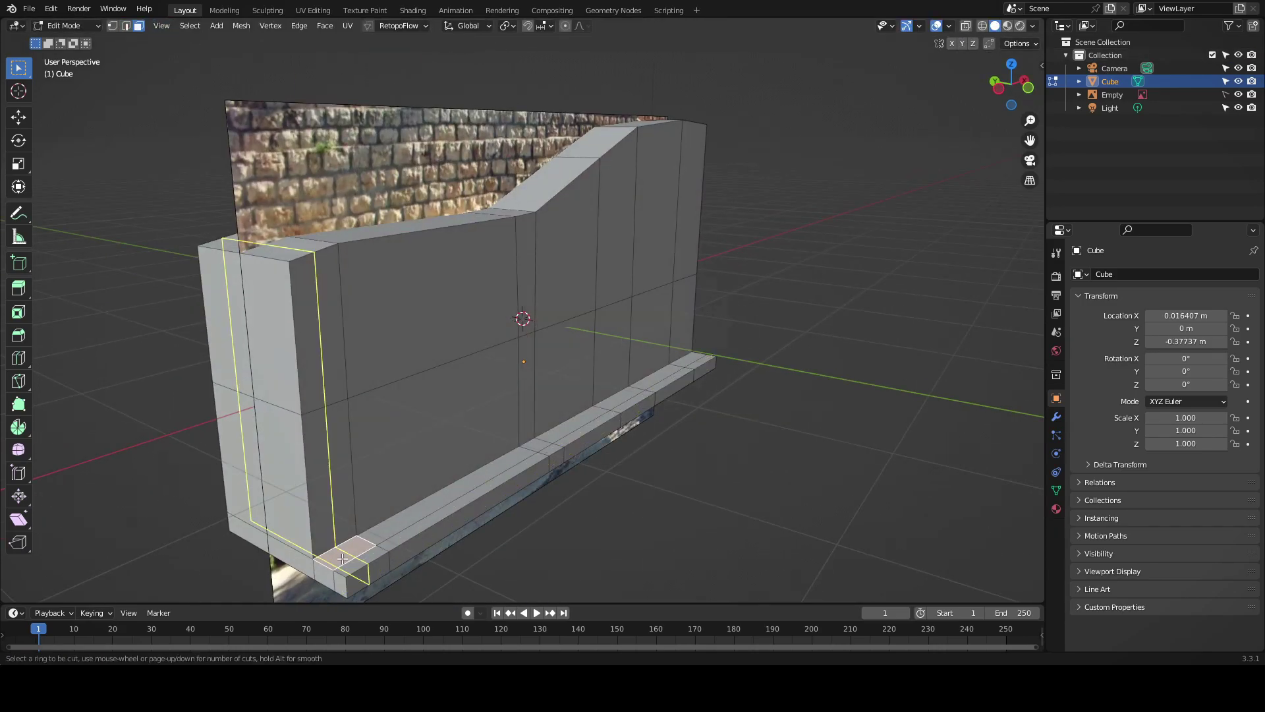
left_click(325, 560)
key("KP_1")
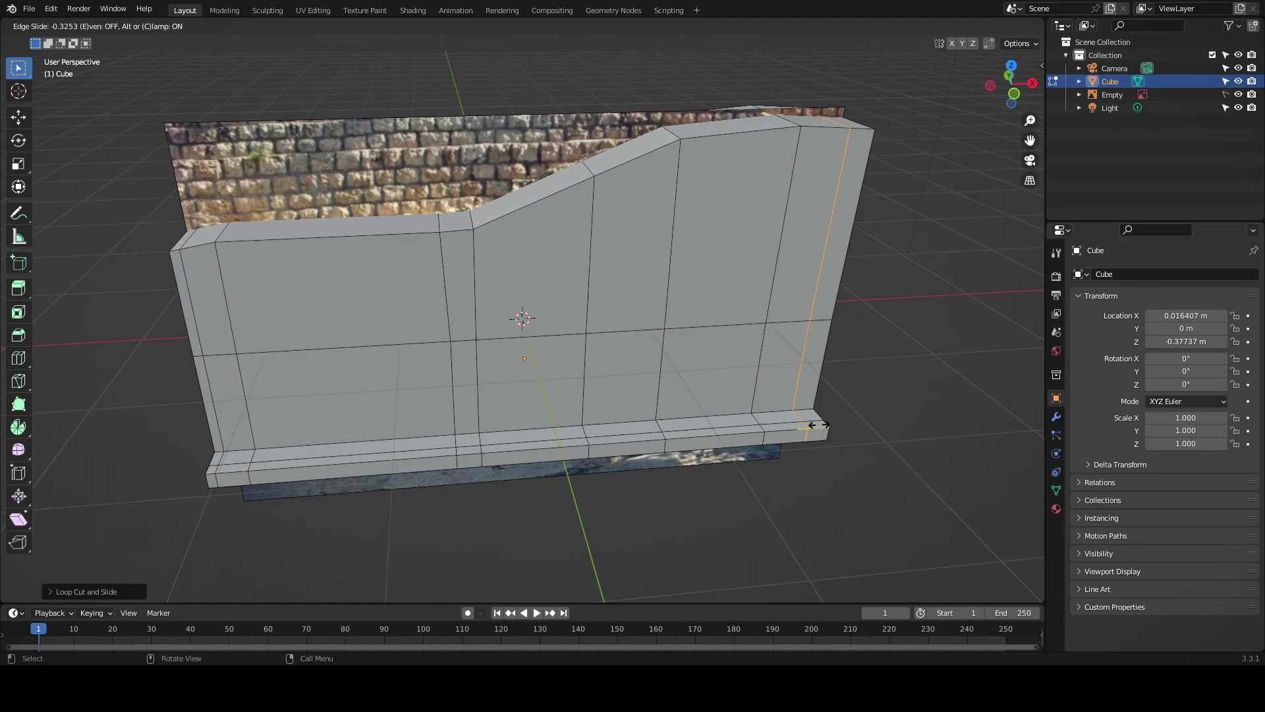
middle_click_drag(217, 132, 151, 54)
- Extrude the ledge face strip outward along its normals
left_click(247, 501, "alt")
middle_click_drag(247, 501, 552, 433)
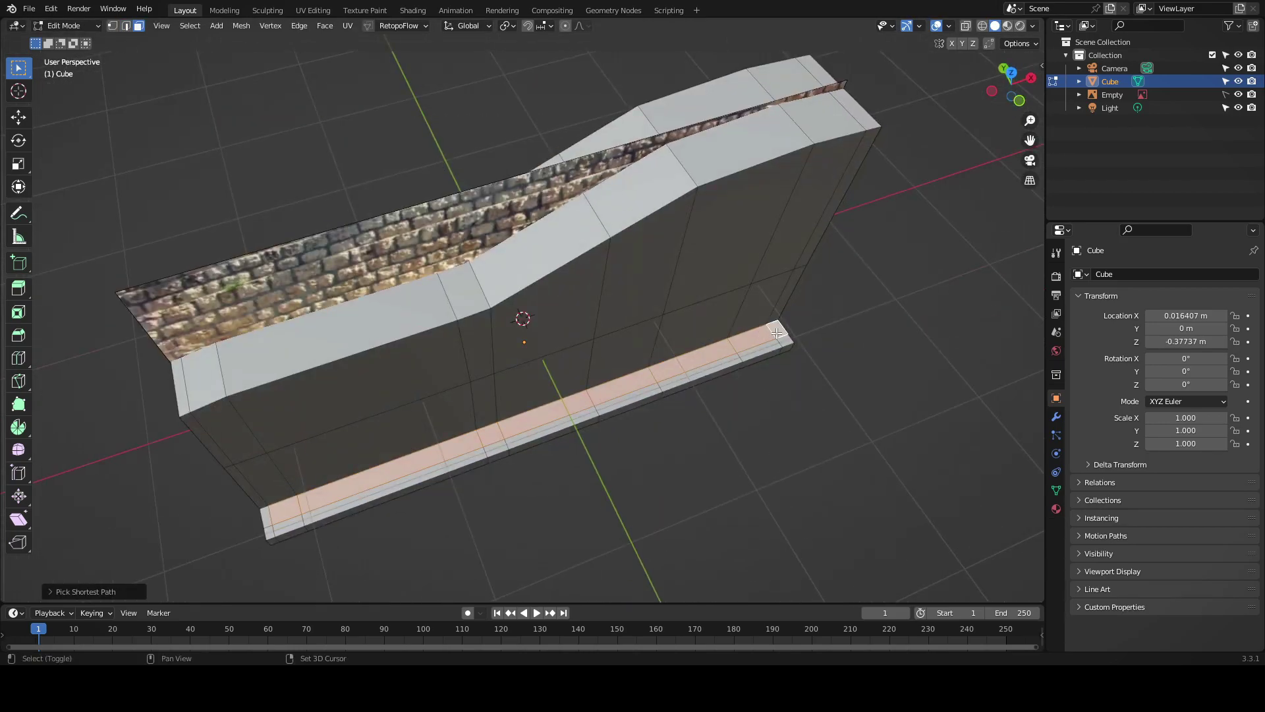
key("e")
left_click(552, 433)
middle_click_drag(552, 433, 719, 200)
key("KP_1")
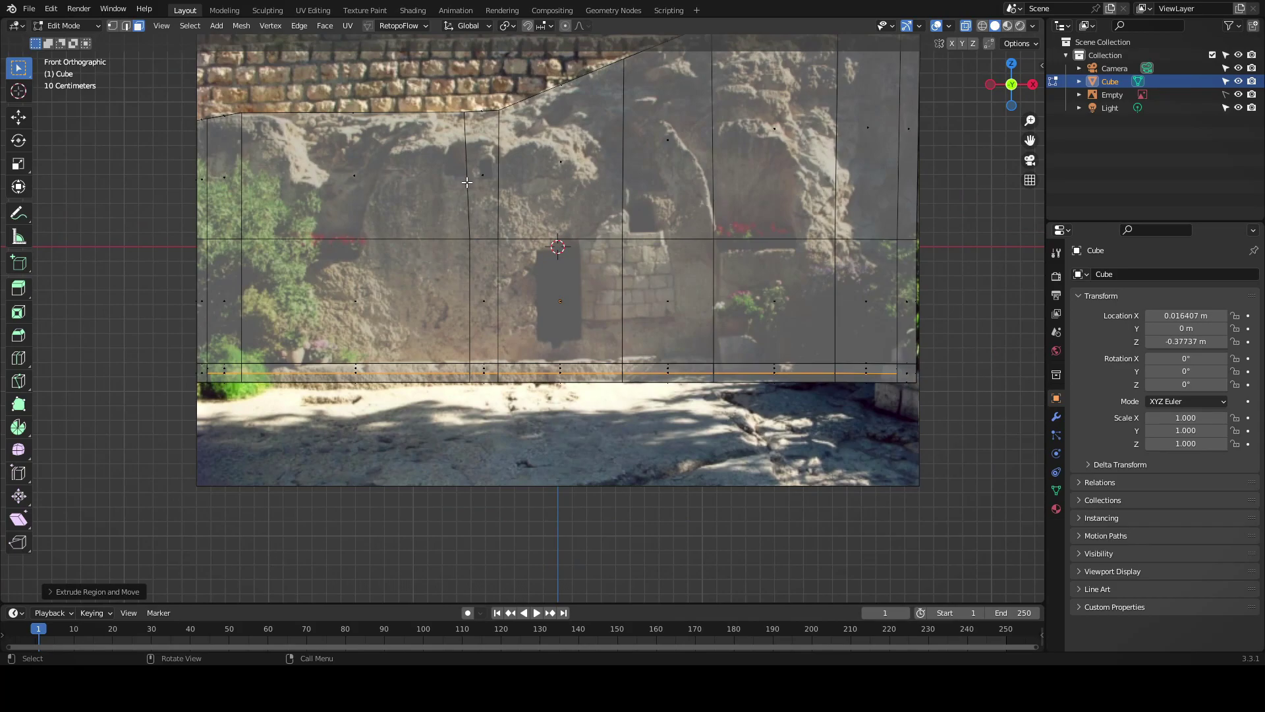
- Begin a cut on the ledge, cancel it, and return to a straight front view
middle_click_drag(741, 335, 873, 231)
left_click(730, 433)
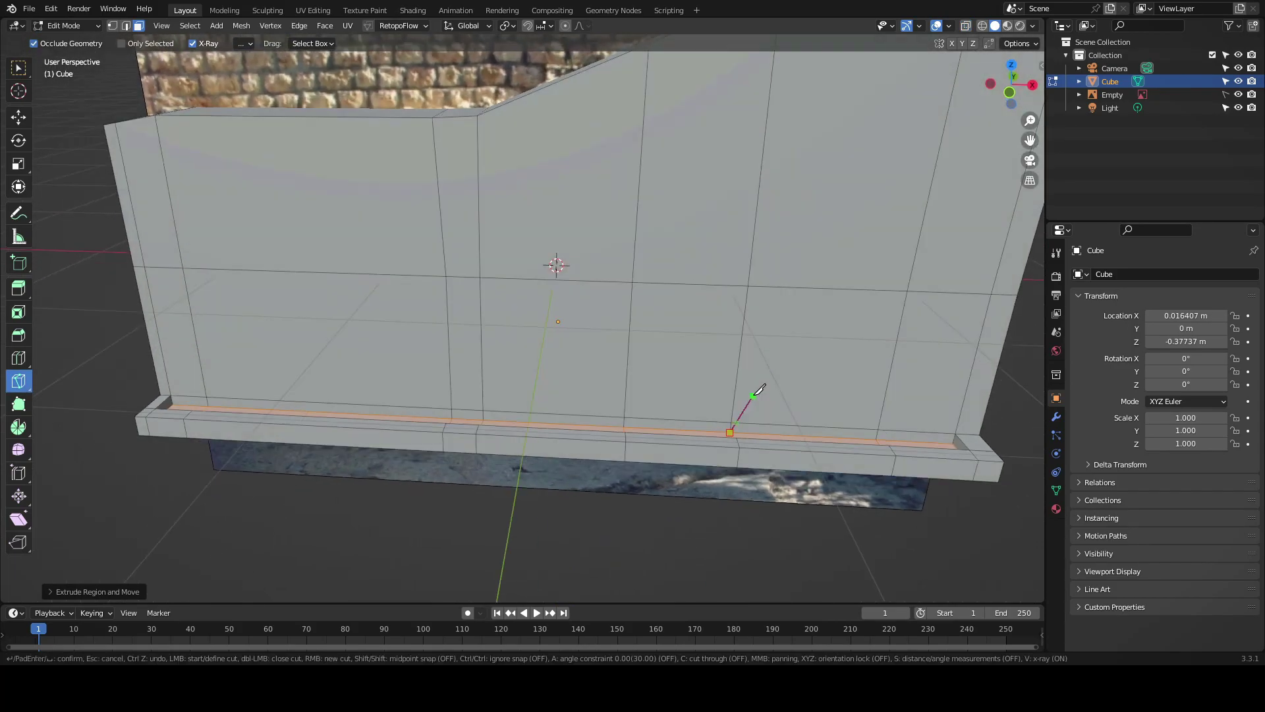
middle_click_drag(922, 96, 827, 353)
key("Escape")
key("KP_1")
key("alt+z")
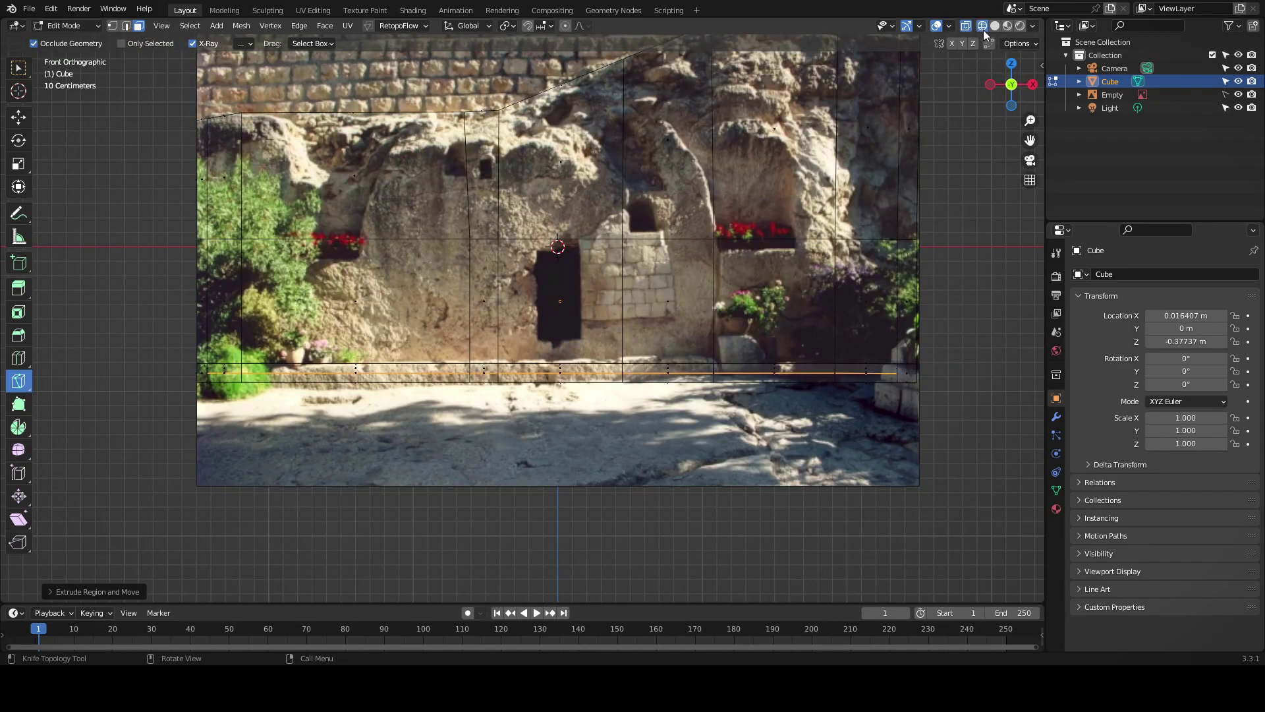
middle_click_drag(780, 264, 698, 367)
key("grave")
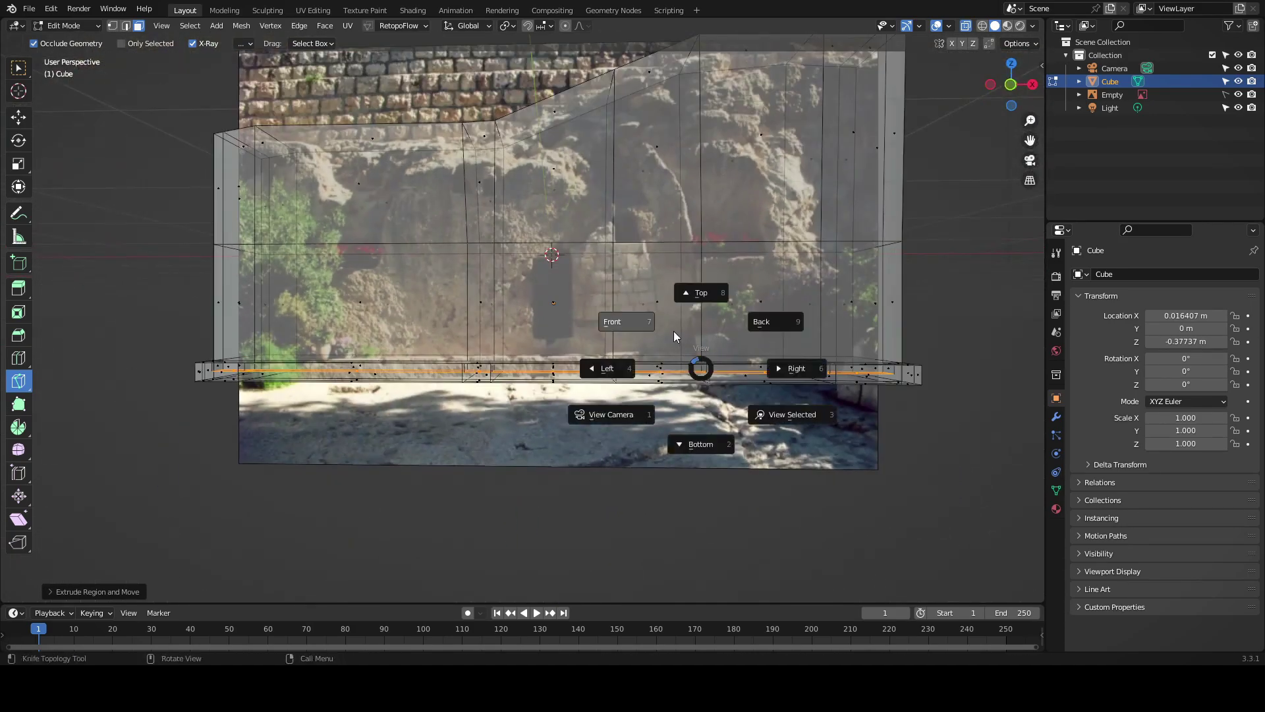
left_click(552, 122)
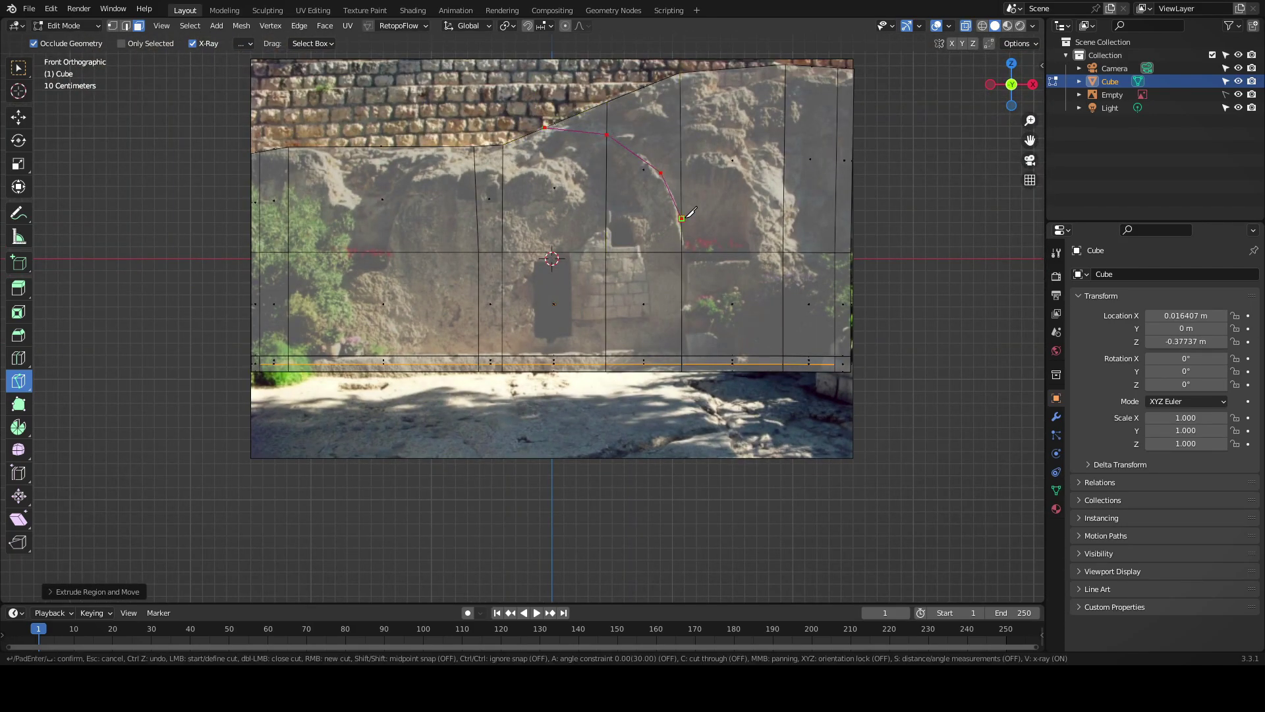
- Knife-cut an arched outline around the doorway and along the rock edge
key("Return")
middle_click_drag(690, 212, 688, 139)
key("KP_1")
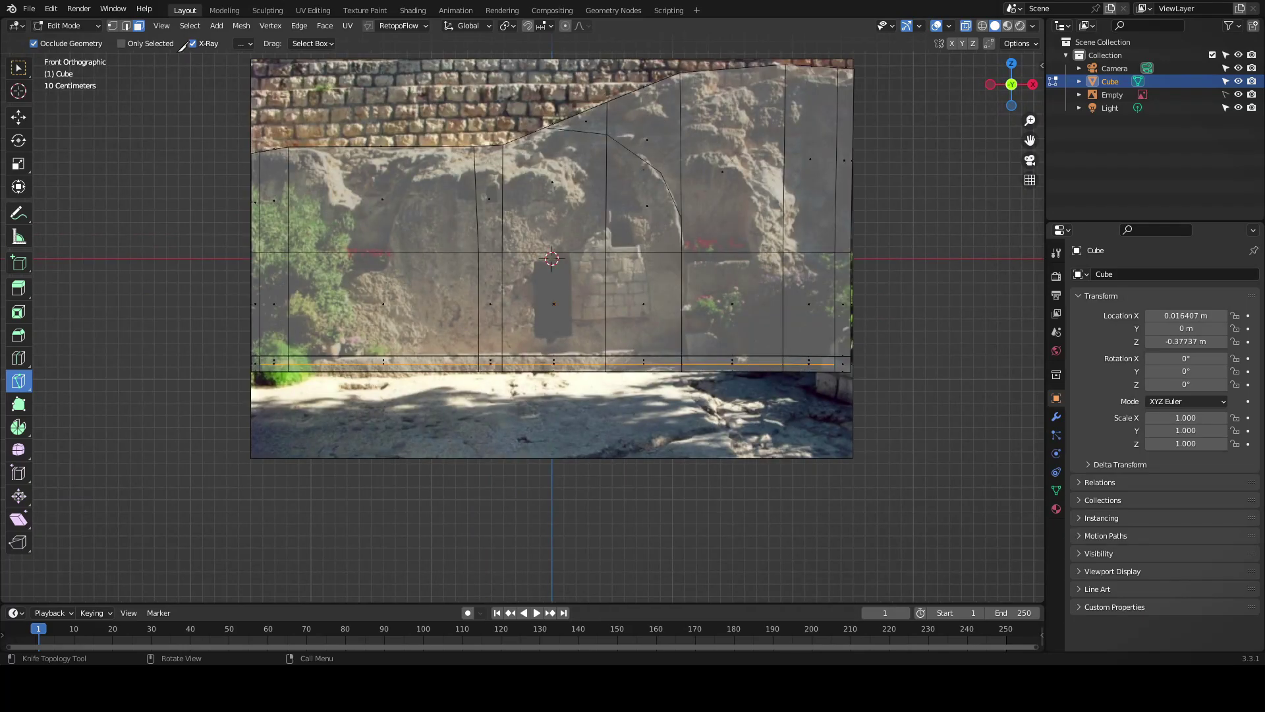
key("Return")
key("grave")
mouse_move(391, 364)
middle_mouse_down()
mouse_move(452, 353)
mouse_move(725, 198)
middle_mouse_up()
left_click(408, 316)
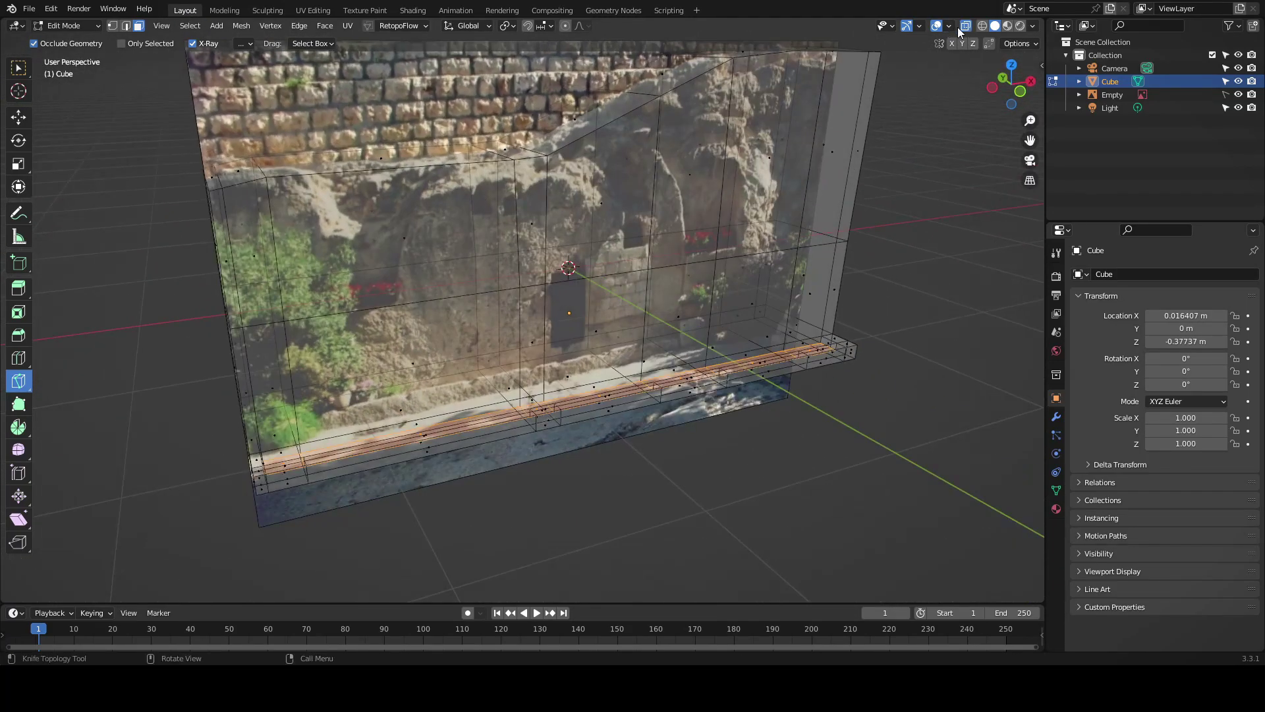
middle_click_drag(889, 79, 706, 157)
key("KP_1")
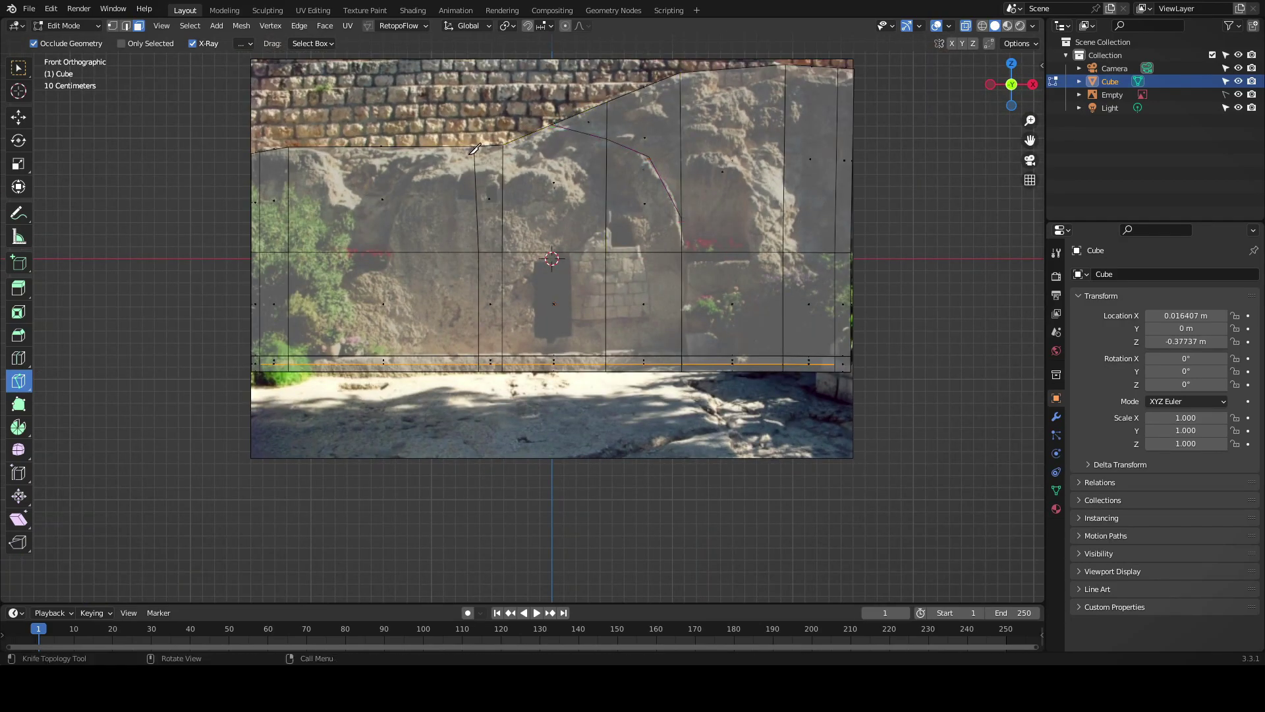
key("Return")
middle_click_drag(389, 347, 398, 454)
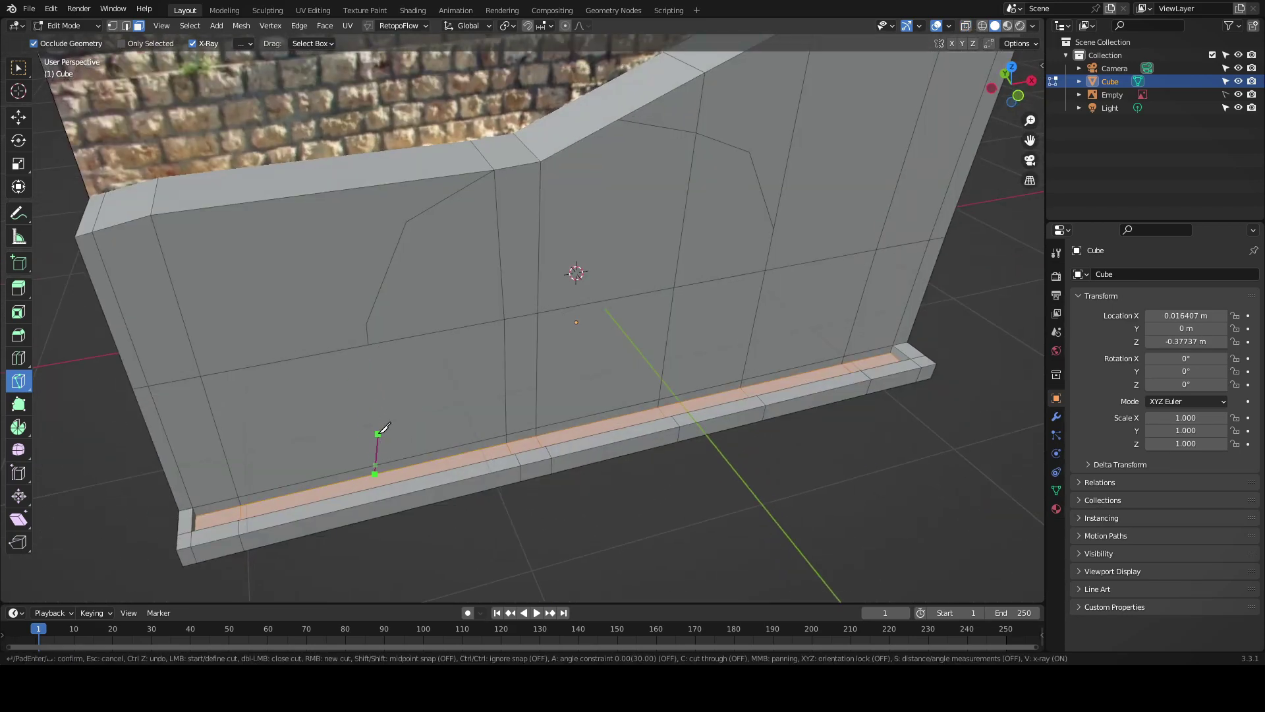
- Dissolve the unneeded edges on a wall face
key("w")
left_click(391, 384)
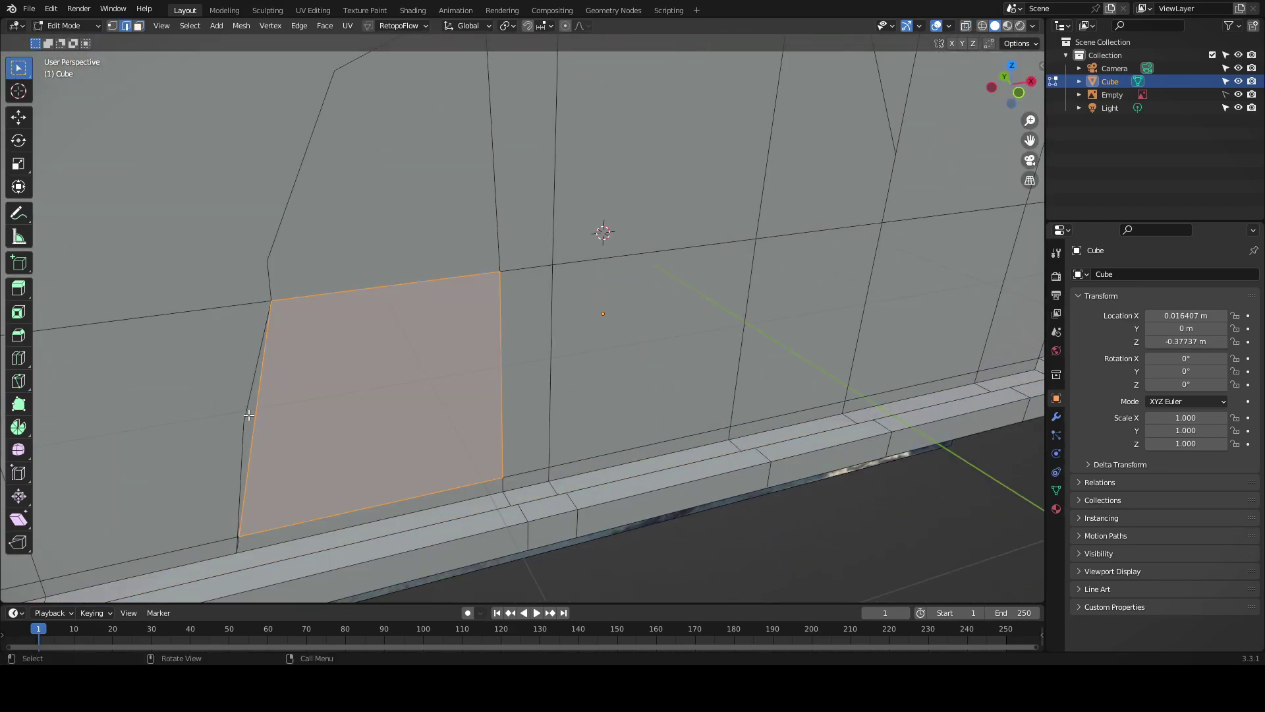
key("ctrl+x")
middle_click_drag(392, 384, 203, 259)
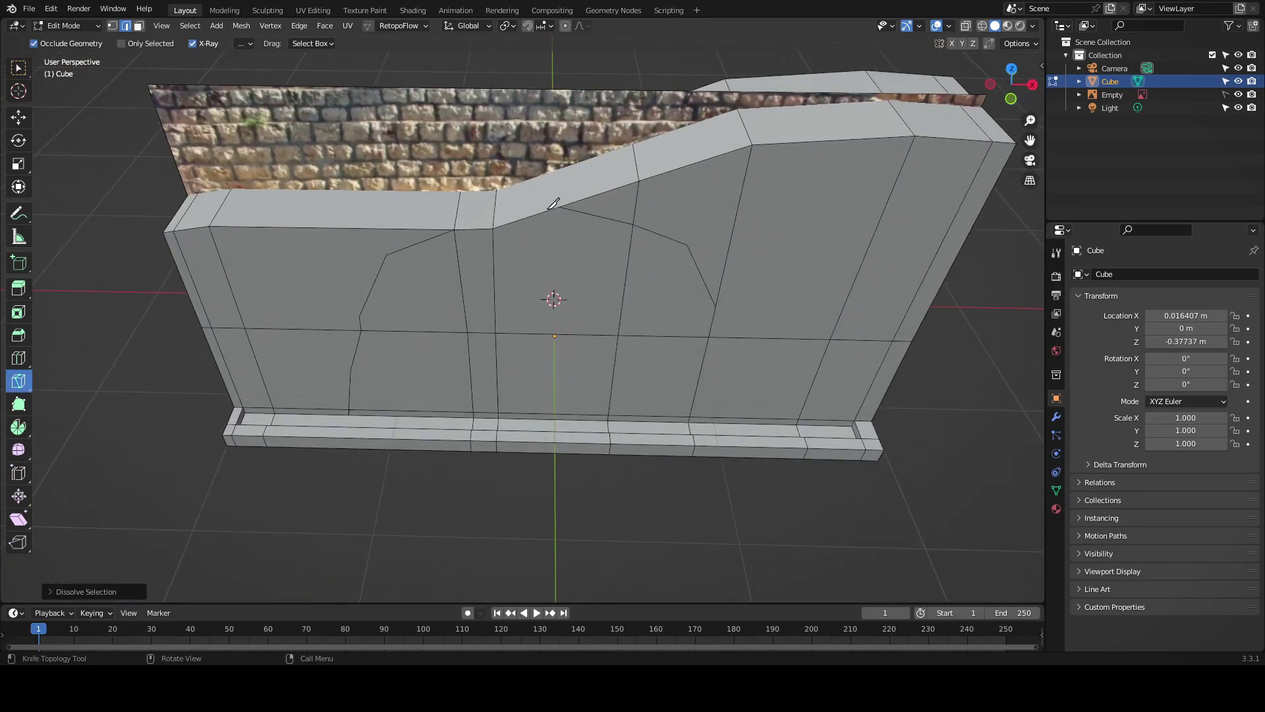
middle_click_drag(553, 204, 148, 25)
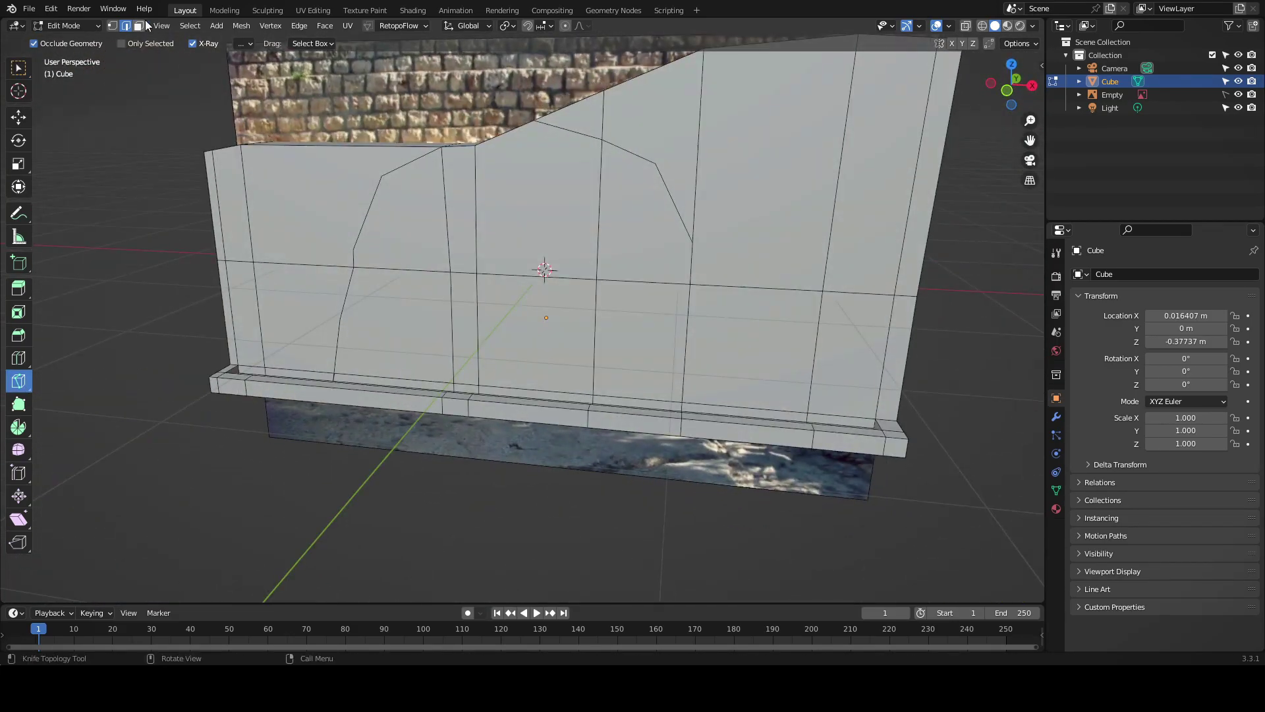
- Select the right-side face band and knife-cut a line along the wall's top
left_click(877, 172, "ctrl")
mouse_move(876, 172)
middle_mouse_down()
mouse_move(659, 329)
mouse_move(562, 176)
mouse_move(528, 198)
middle_mouse_up()
left_click(19, 380)
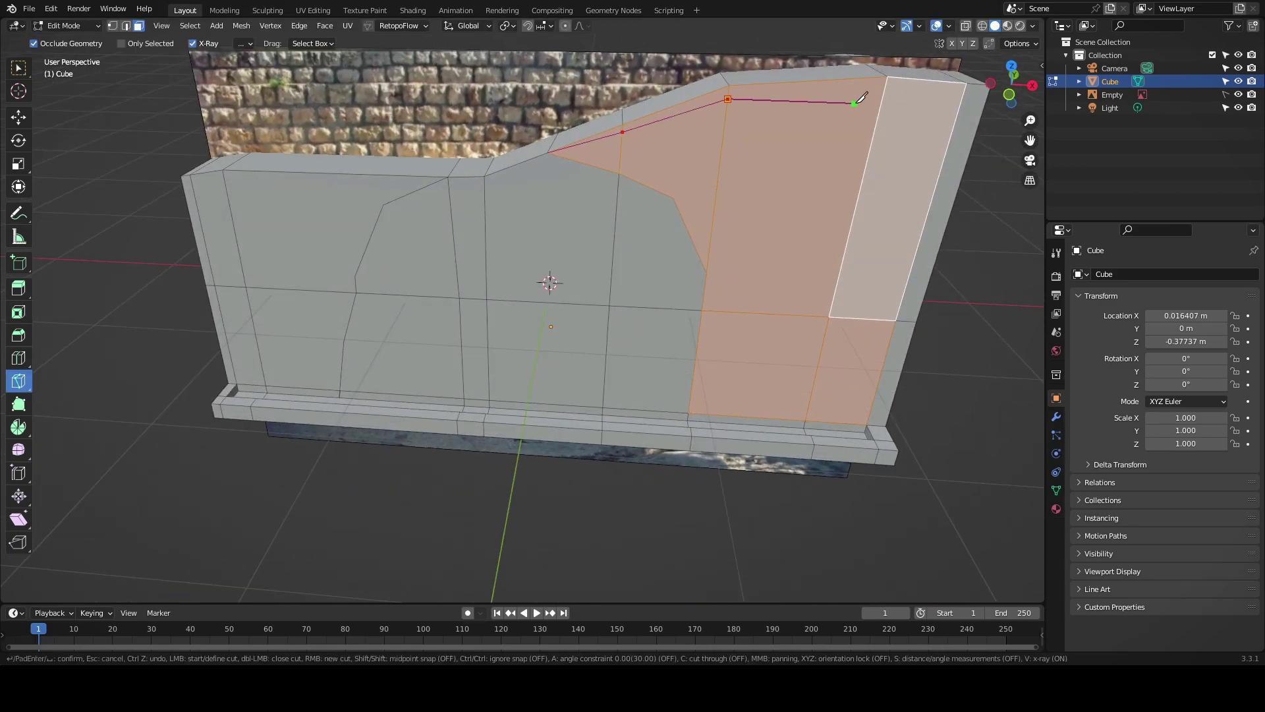
key("Return")
- Extrude the selected right-section faces outward
key("w")
key("KP_1")
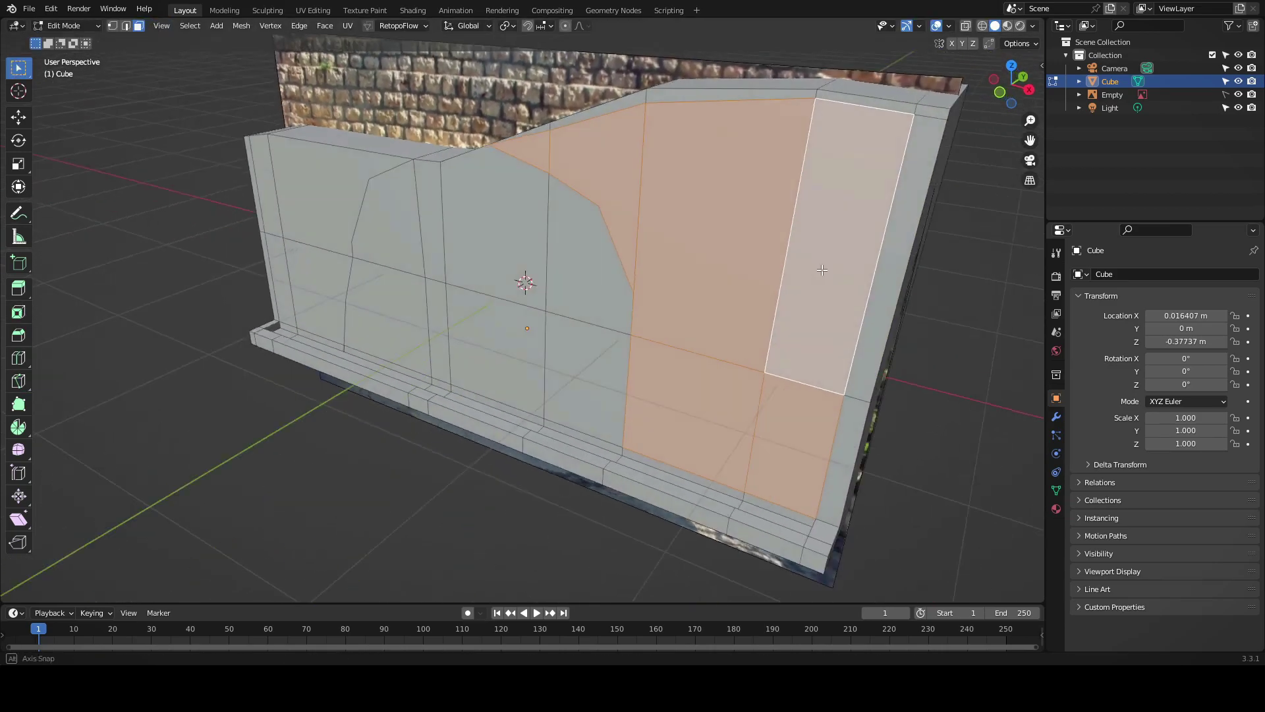
key("alt+z")
mouse_move(938, 60)
middle_mouse_down()
mouse_move(725, 264)
mouse_move(738, 282)
mouse_move(686, 362)
mouse_move(618, 271)
mouse_move(570, 133)
mouse_move(858, 119)
middle_mouse_up()
key("e")
- Inspect the wall in object mode and wireframe shading, then reselect the wall mesh
key("Tab")
key("alt+z")
key("Tab")
key("Tab")
middle_click_drag(514, 176, 524, 315)
key("KP_1")
left_click(567, 220)
left_click(981, 25)
mouse_move(922, 106)
middle_mouse_down()
mouse_move(860, 146)
mouse_move(780, 267)
mouse_move(748, 290)
mouse_move(697, 298)
mouse_move(654, 365)
mouse_move(385, 366)
middle_mouse_up()
left_click(982, 25)
left_click(654, 371)
key("Tab")
- Select a strip of faces along the wall's base and move it
left_click(763, 307, "ctrl")
left_click(789, 164, "ctrl")
middle_click_drag(789, 164, 725, 263)
key("g")
left_click(758, 296)
middle_click_drag(790, 316, 839, 339)
key("KP_1")
- Show the reference photo again with the mesh see-through over it
left_click(1239, 95)
scroll(932, 119, "up", 2)
scroll(932, 119, "down", 1)
left_click(965, 25)
- Add a horizontal and a vertical loop cut, sliding the vertical one to the door's left edge
key("ctrl+r")
left_click(935, 245)
left_click(605, 355)
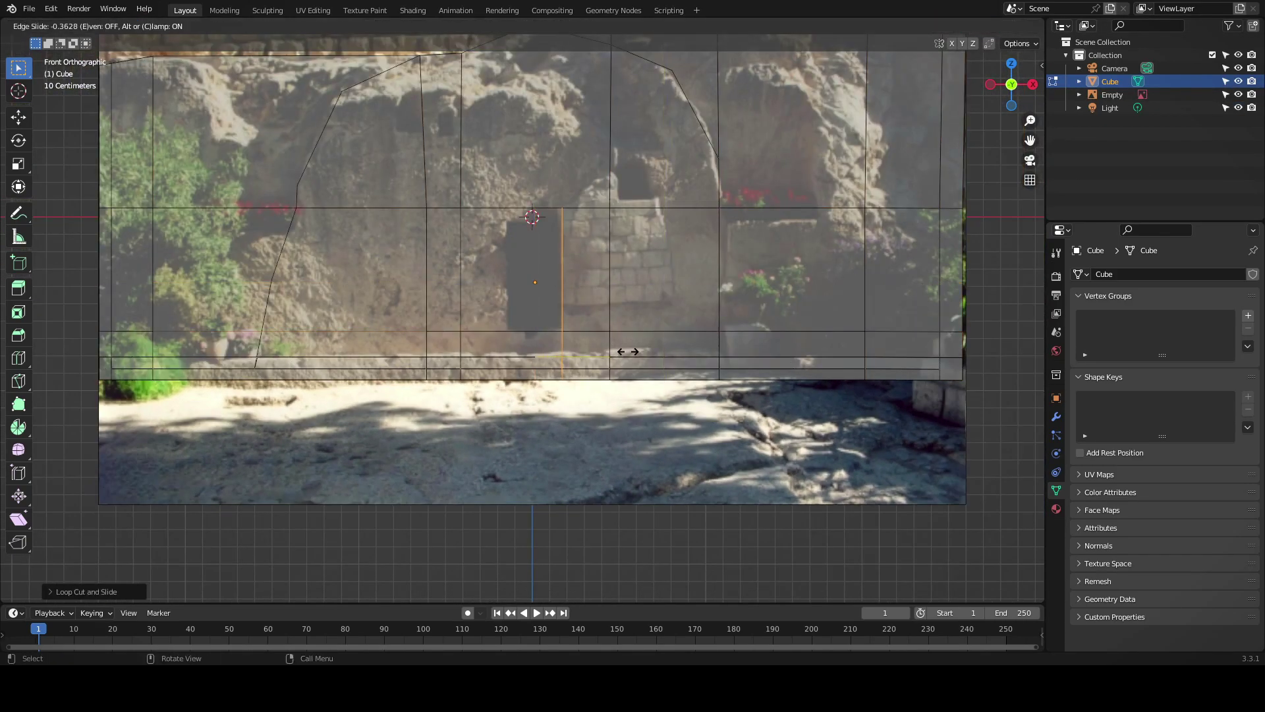
key("g")
key("g")
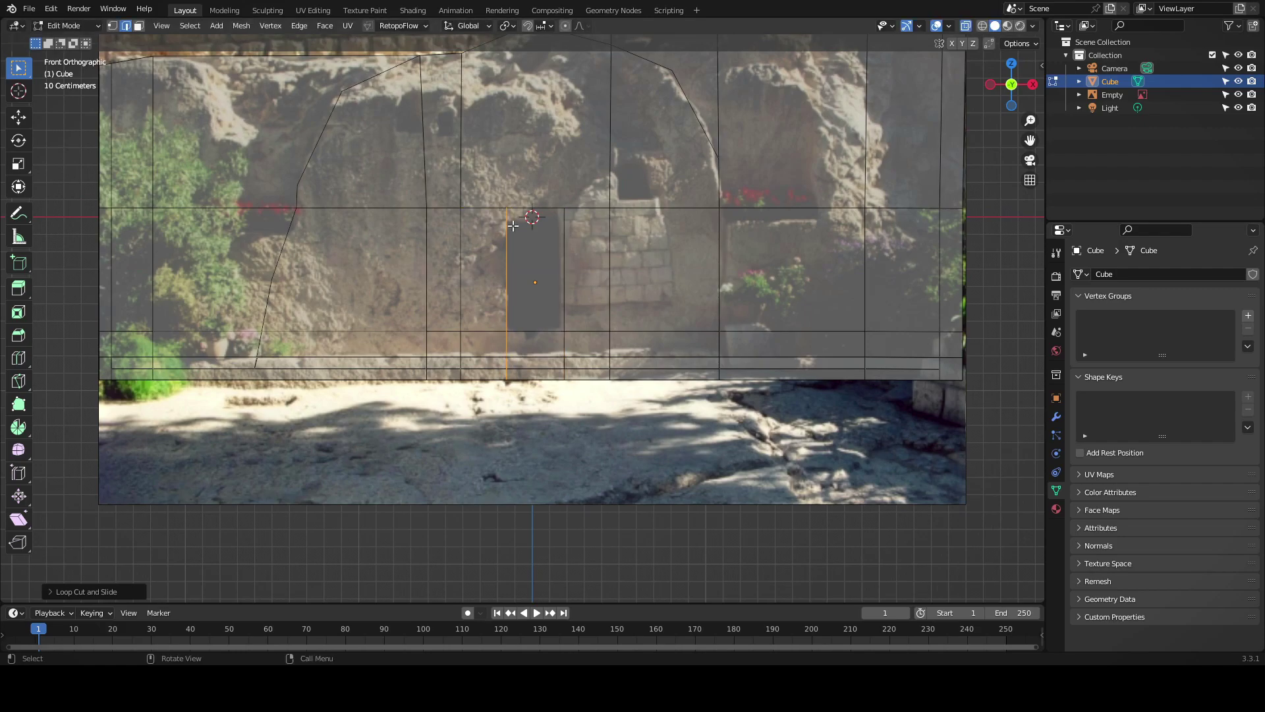
left_click(521, 175)
scroll(511, 243, "up", 3)
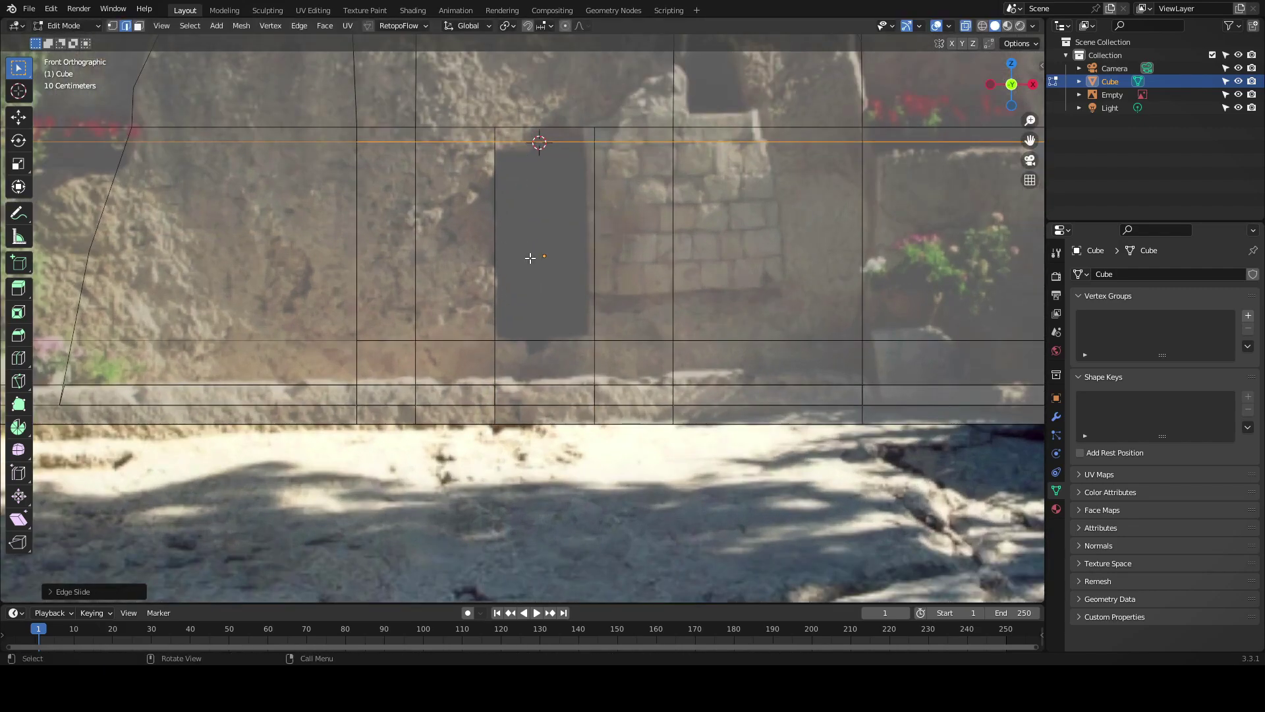
scroll(532, 148, "up", 2)
key("Escape")
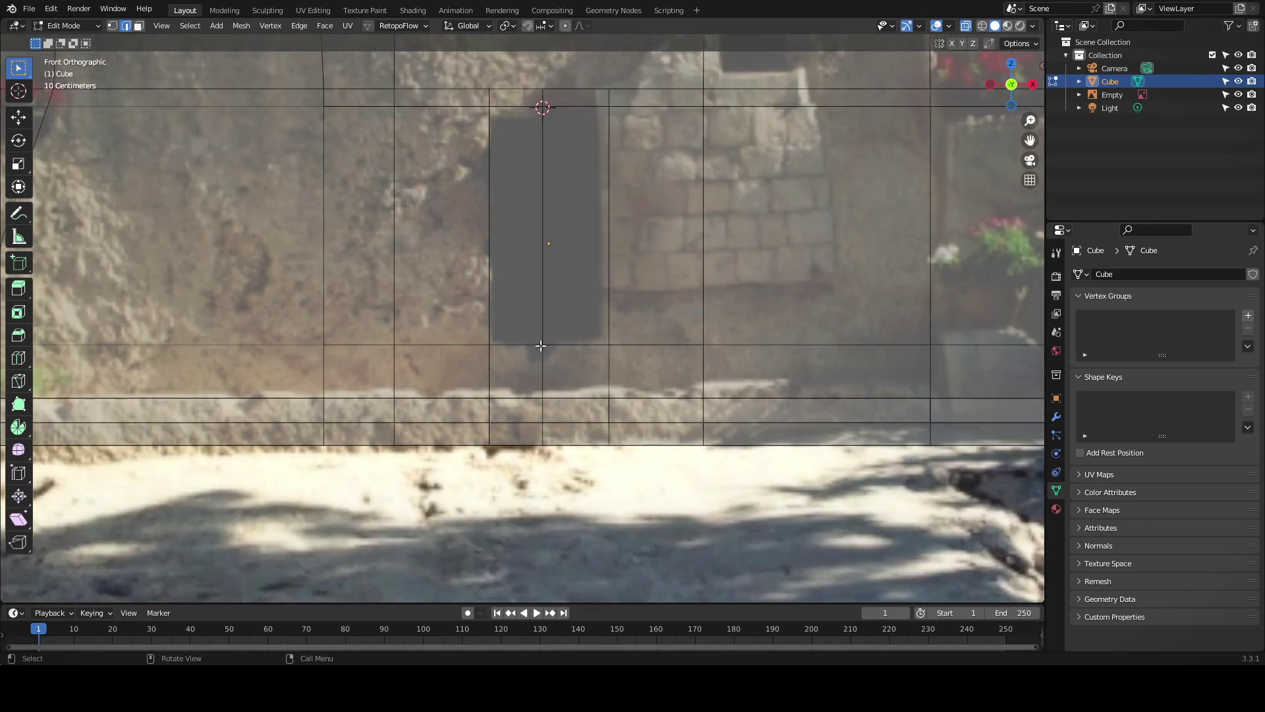
- Move the door edge's top vertices to shape the doorway's corner
key("g")
key("g")
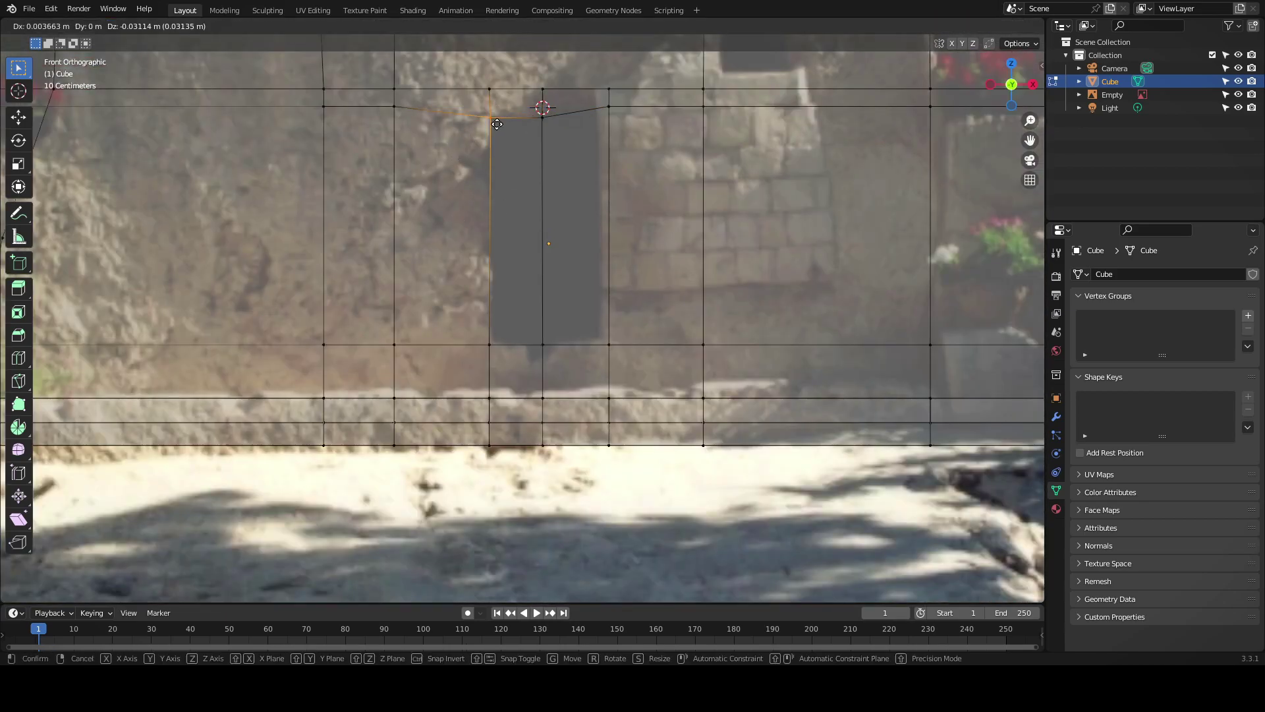
left_click(497, 363)
key("g")
left_click(617, 104)
scroll(364, 136, "down", 2)
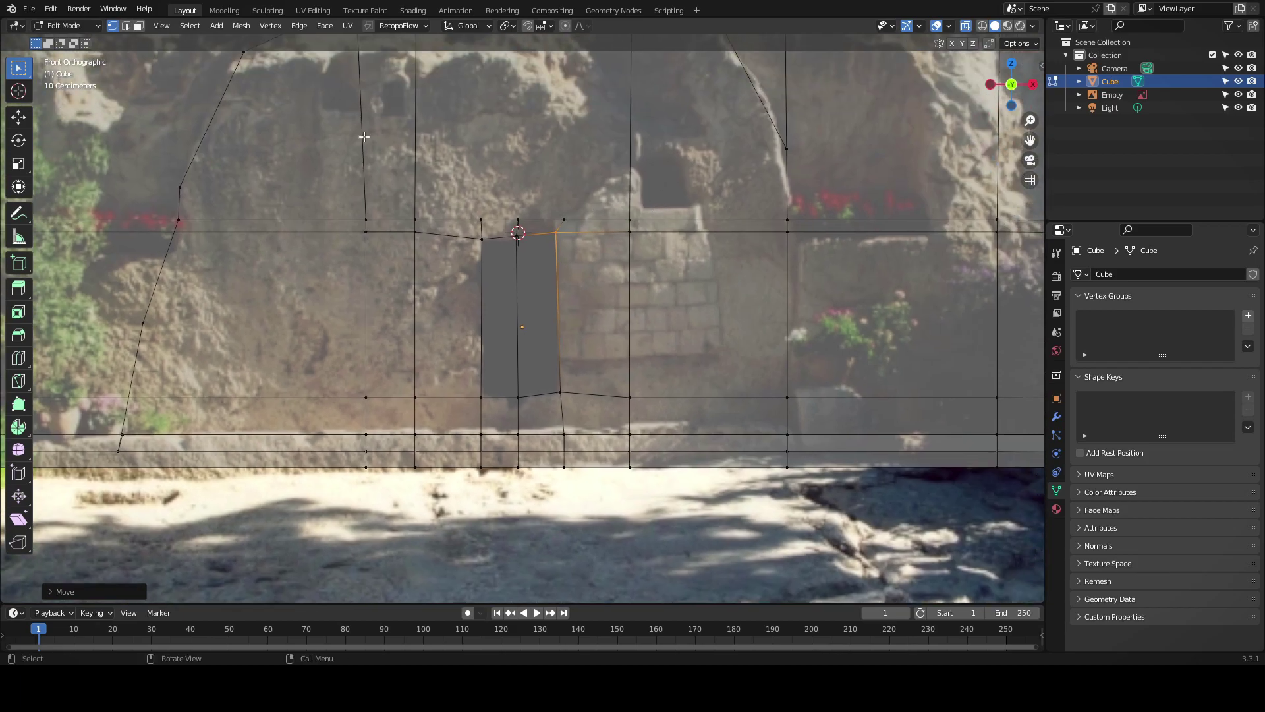
middle_click_drag(364, 137, 198, 98)
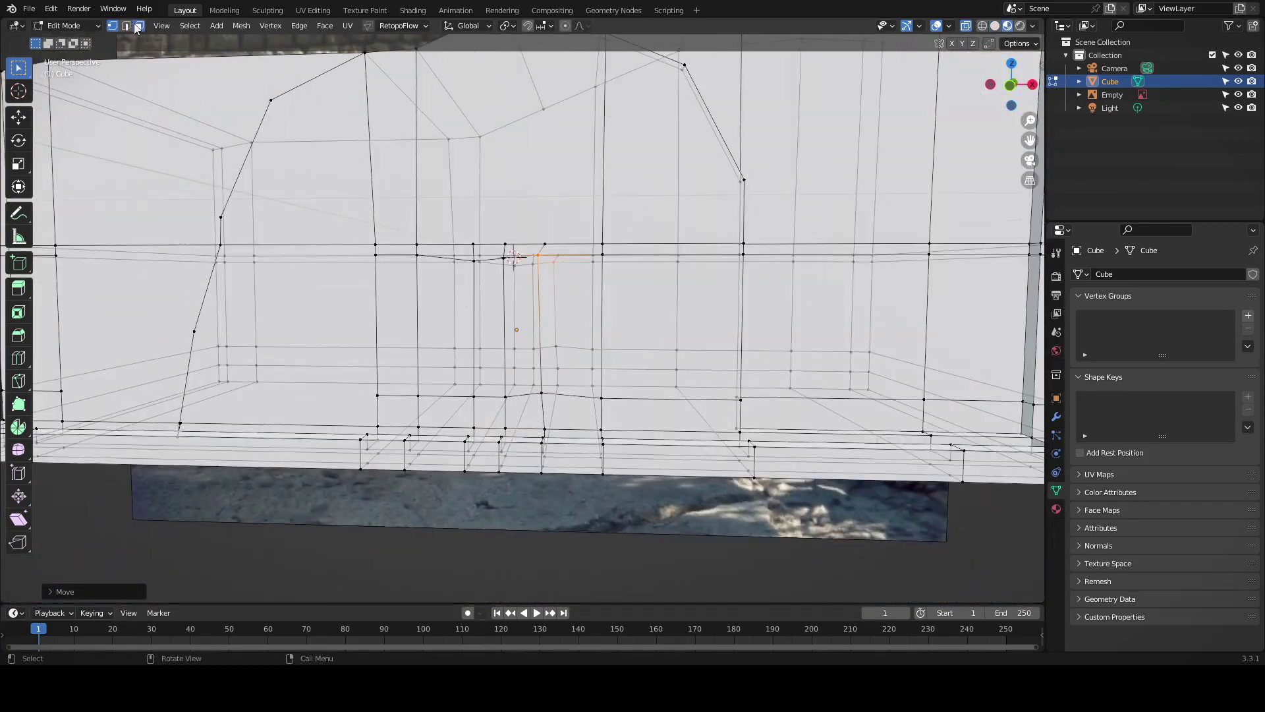
- Extrude the selected face from the right-side view in solid shading
left_click(995, 26)
key("KP_3")
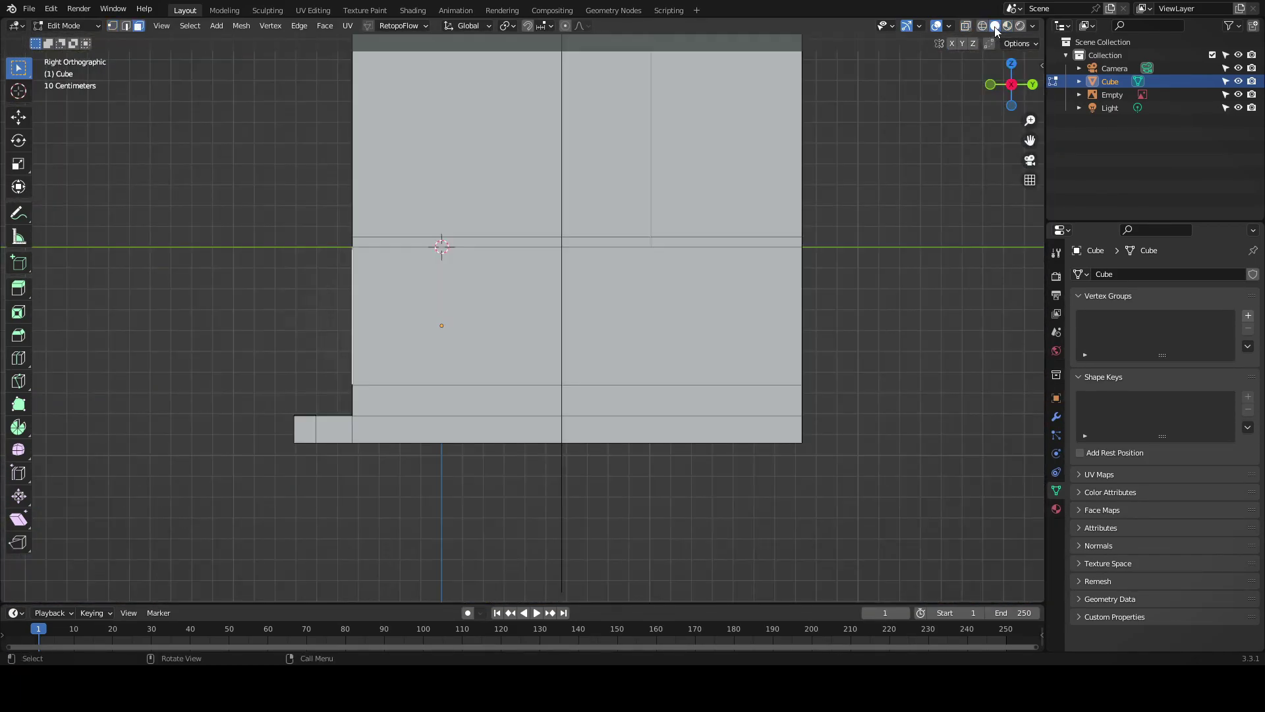
key("e")
left_click(441, 316)
mouse_move(442, 316)
middle_mouse_down()
mouse_move(506, 350)
mouse_move(451, 404)
mouse_move(514, 363)
mouse_move(571, 294)
mouse_move(556, 326)
middle_mouse_up()
key("alt+z")
key("alt+z")
scroll(556, 326, "down", 5)
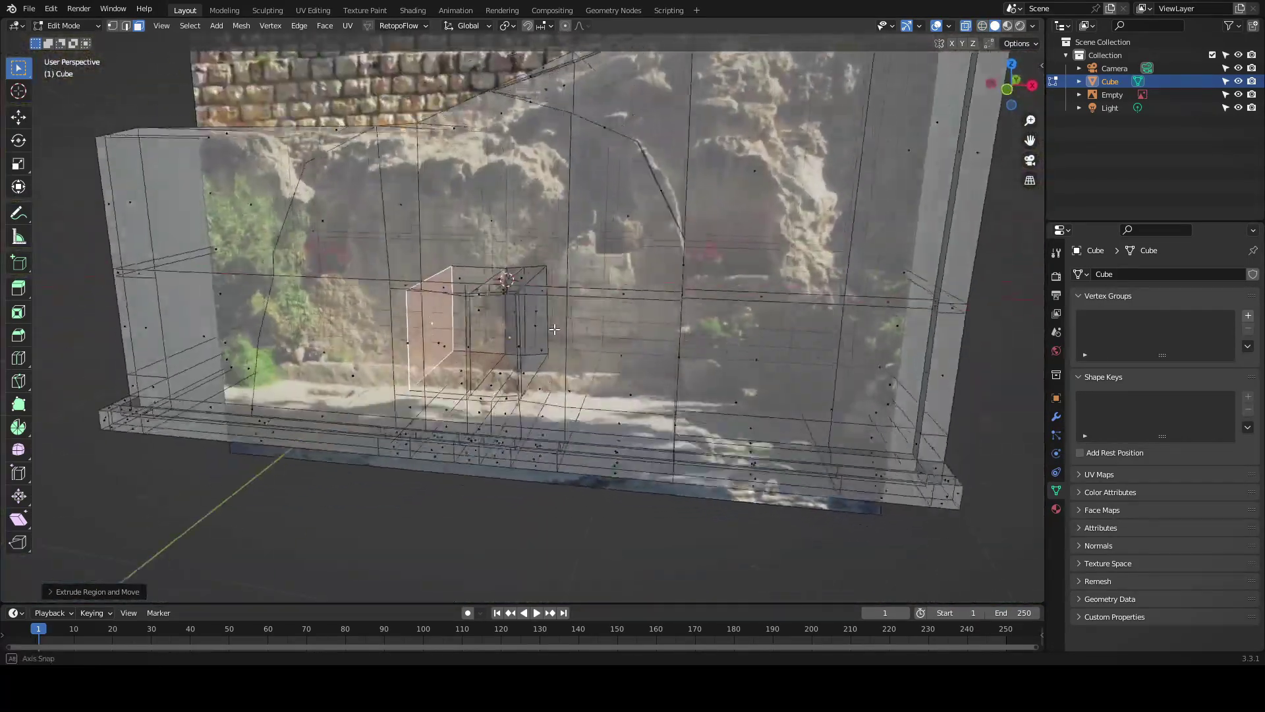
- Extrude the door face and push it inward into the wall as a recess
left_click(966, 25)
key("KP_Decimal")
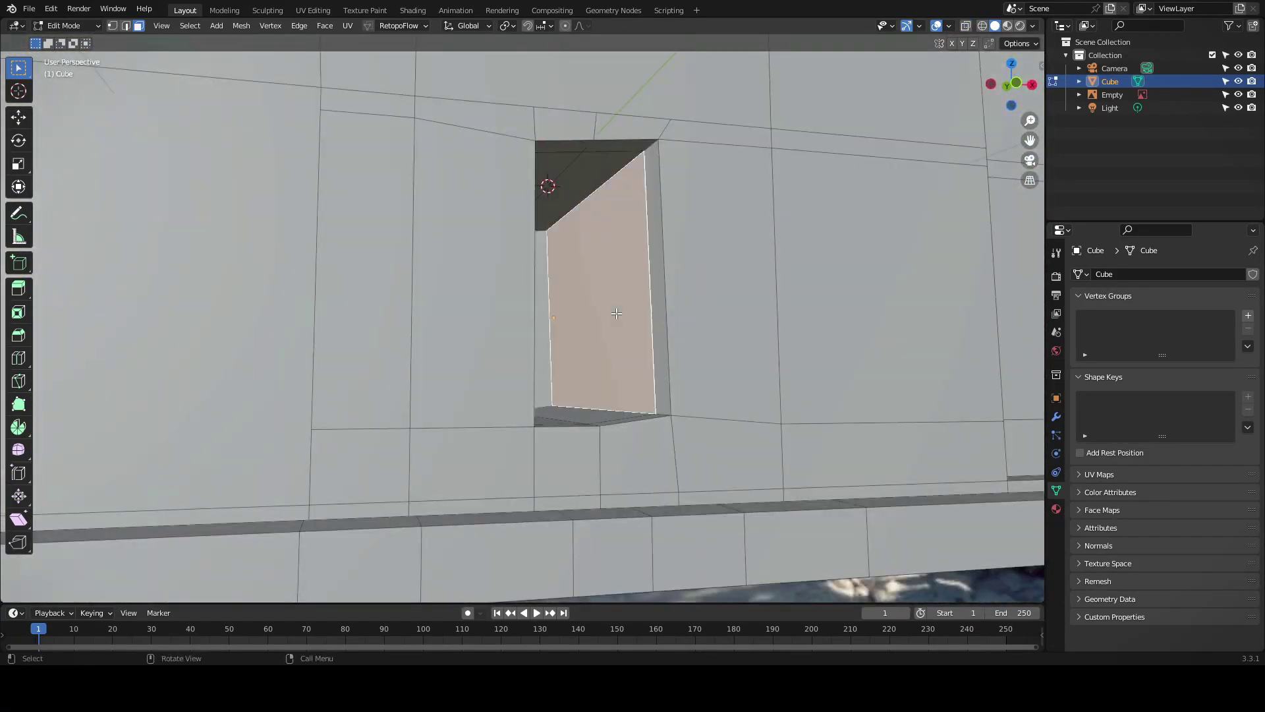
key("e")
left_click(629, 267)
middle_click_drag(629, 266, 705, 290)
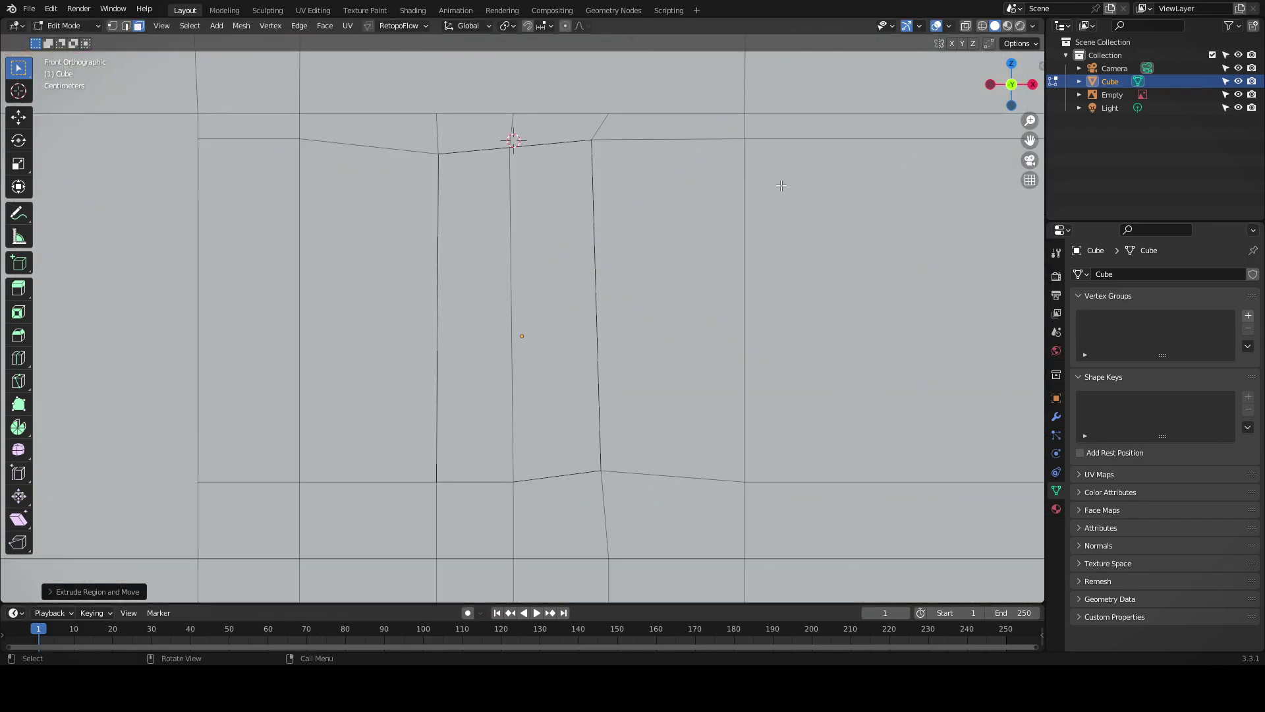
scroll(781, 186, "down", 3)
left_click(966, 25)
middle_click_drag(462, 329, 321, 363)
scroll(364, 359, "up", 2)
- Preview the wall with materials, then return to the straight front view
key("z")
key("alt+z")
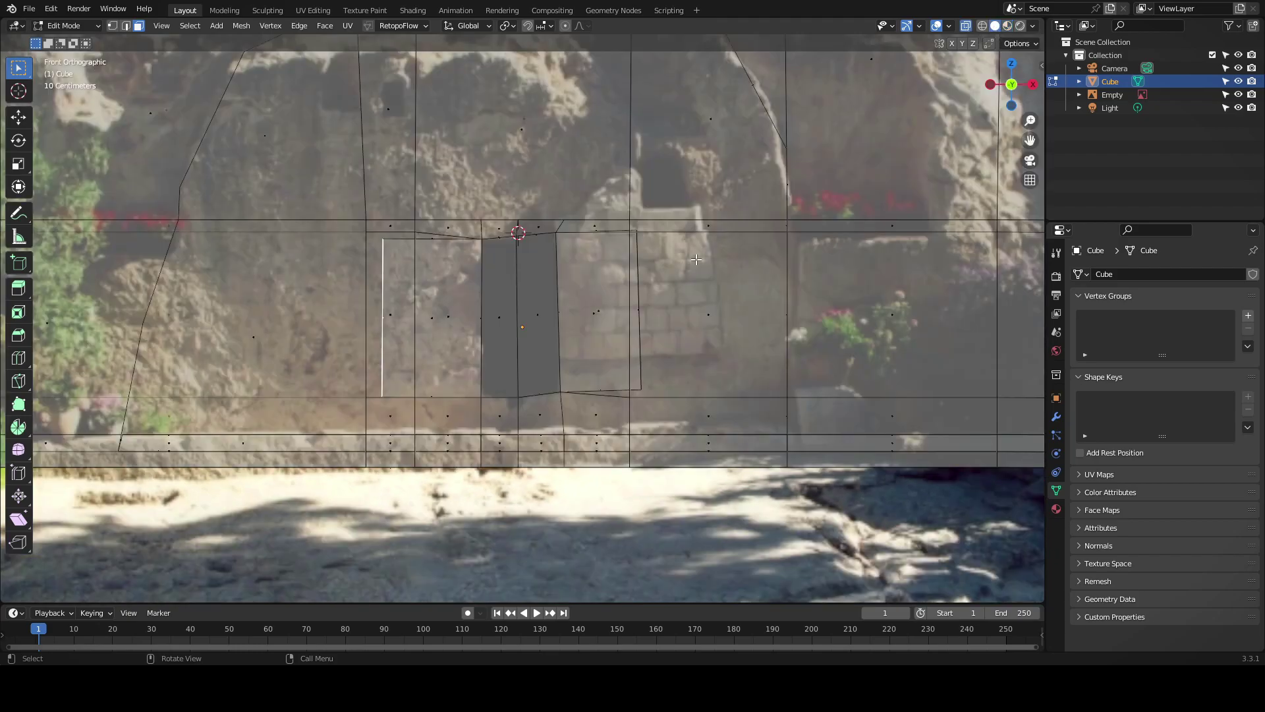
middle_click_drag(611, 259, 708, 334)
key("grave")
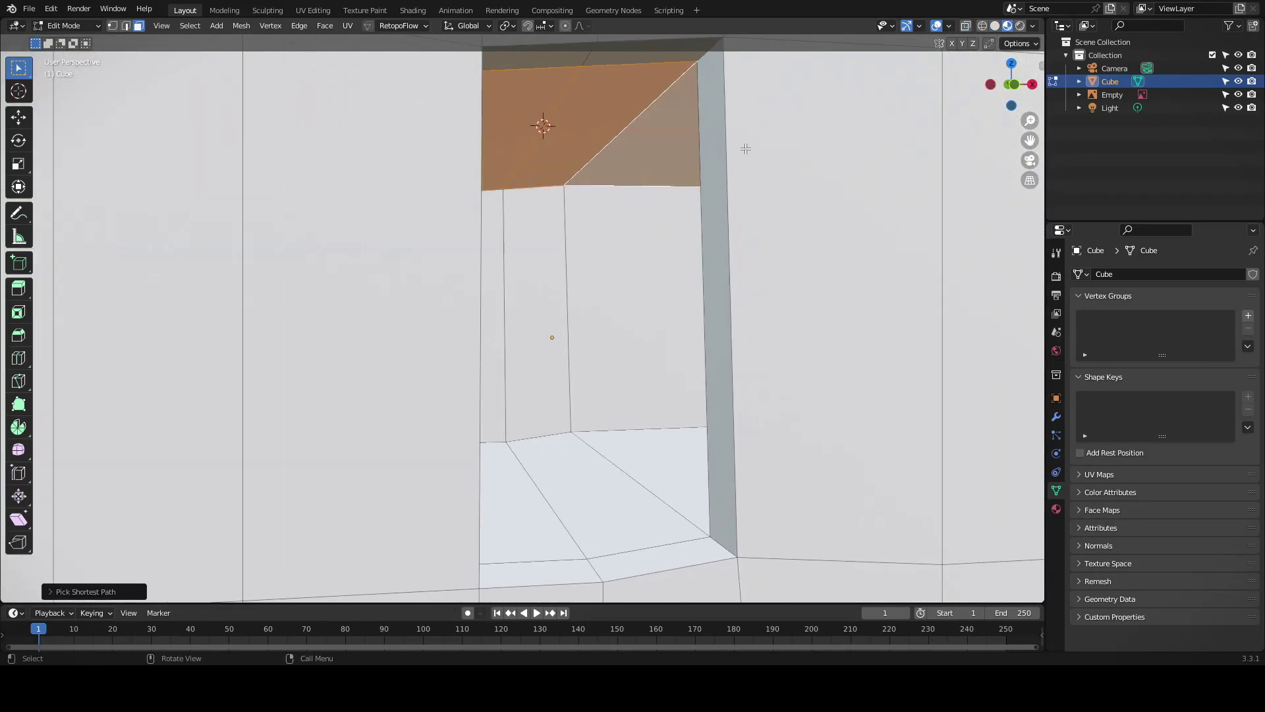
key("KP_1")
- Extrude the area around the doorway in X-ray and inspect the recessed opening
left_click(967, 26)
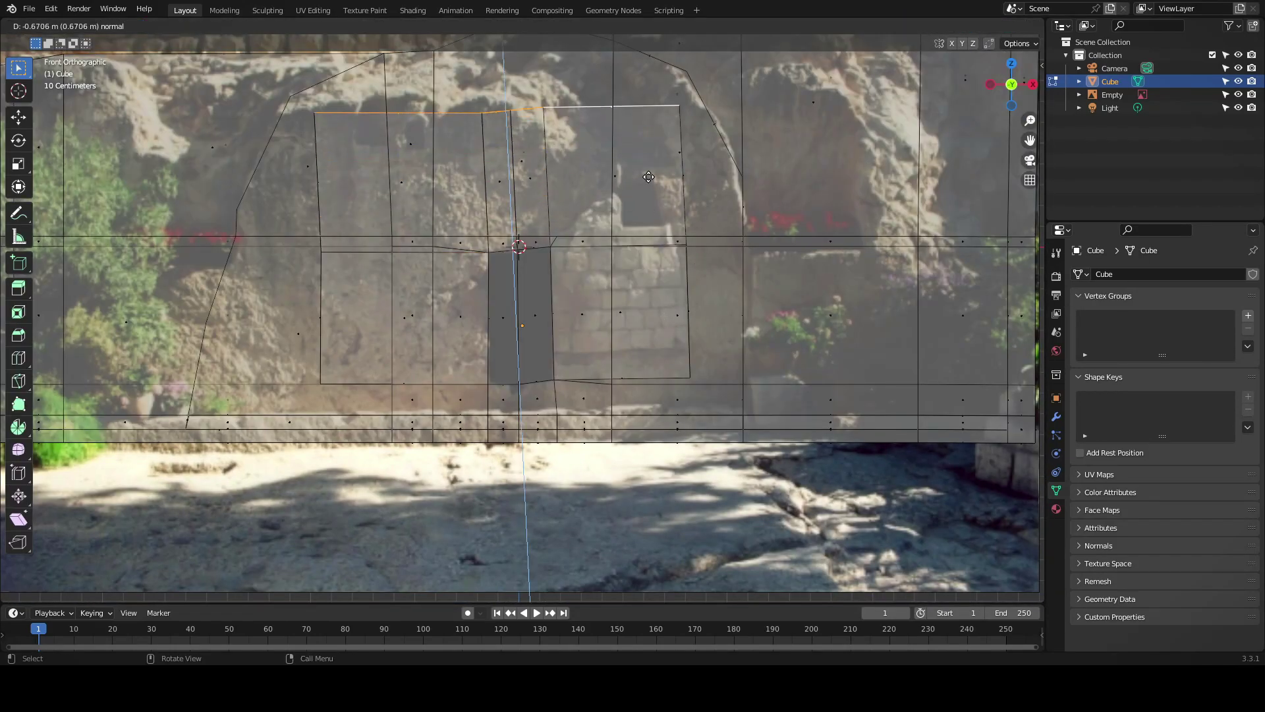
left_click(648, 167)
mouse_move(648, 166)
middle_mouse_down()
mouse_move(722, 268)
mouse_move(697, 303)
mouse_move(495, 288)
mouse_move(521, 331)
mouse_move(725, 316)
middle_mouse_up()
key("alt+z")
scroll(699, 316, "up", 5)
scroll(508, 296, "down", 5)
scroll(791, 316, "up", 3)
scroll(900, 318, "down", 2)
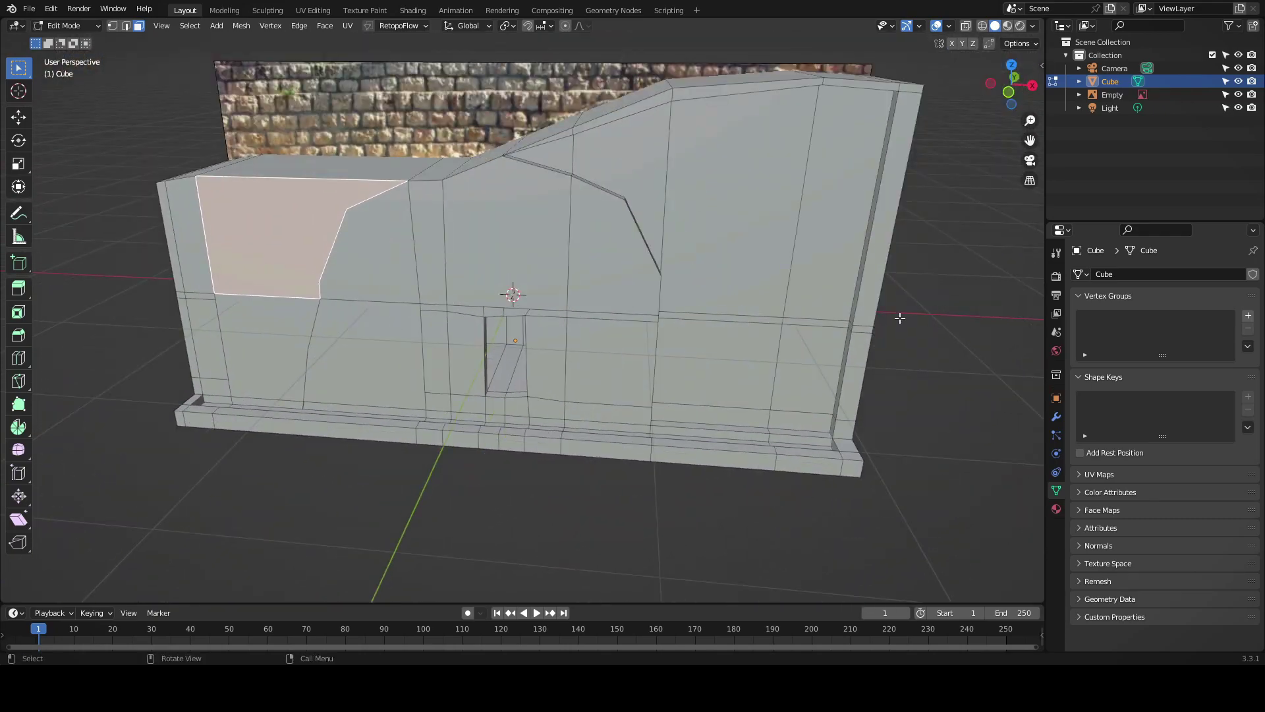
- Add a Bevel modifier to the tomb wall from the Modifier tab
scroll(899, 318, "up", 4)
left_click(1057, 416)
left_click(1165, 274)
scroll(982, 277, "down", 5)
middle_click_drag(982, 277, 986, 251)
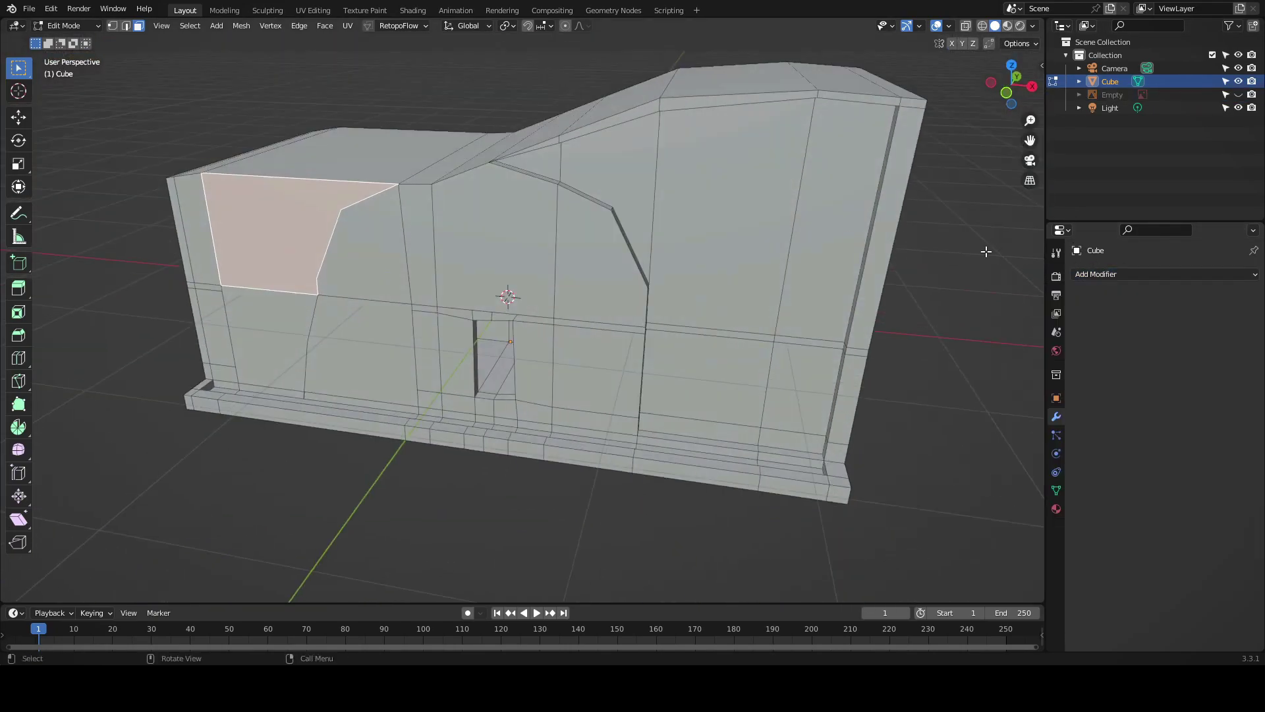
mouse_move(812, 371)
middle_mouse_down()
mouse_move(1005, 311)
mouse_move(1028, 290)
middle_mouse_up()
left_click(1107, 274)
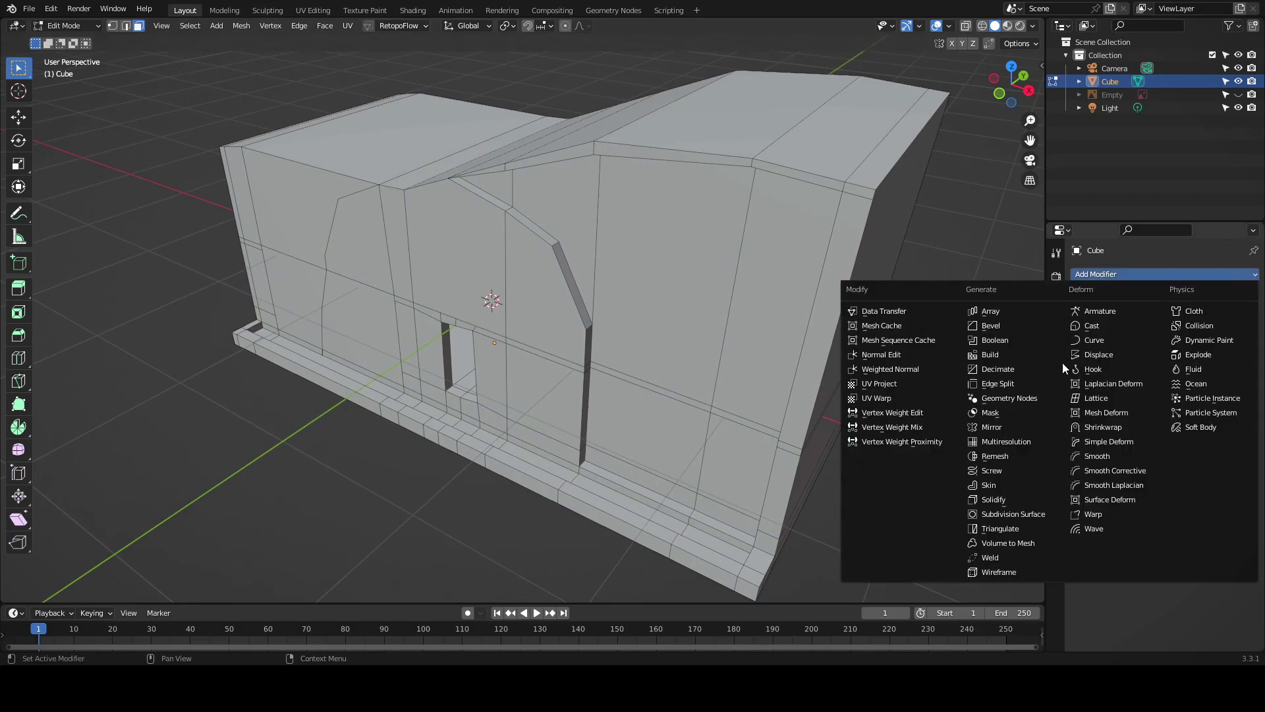
left_click(992, 325)
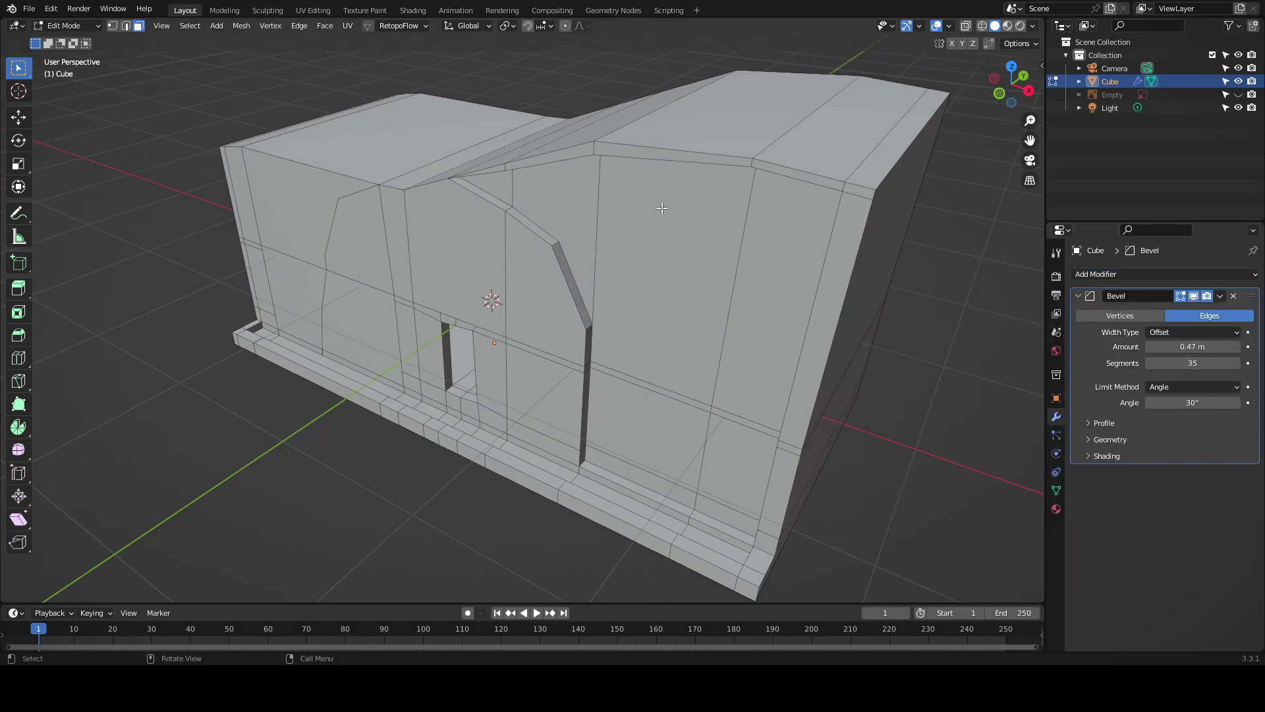
- Remove the Bevel modifier again and inspect the smooth-shaded, unbevelled wall
middle_click_drag(661, 208, 725, 224)
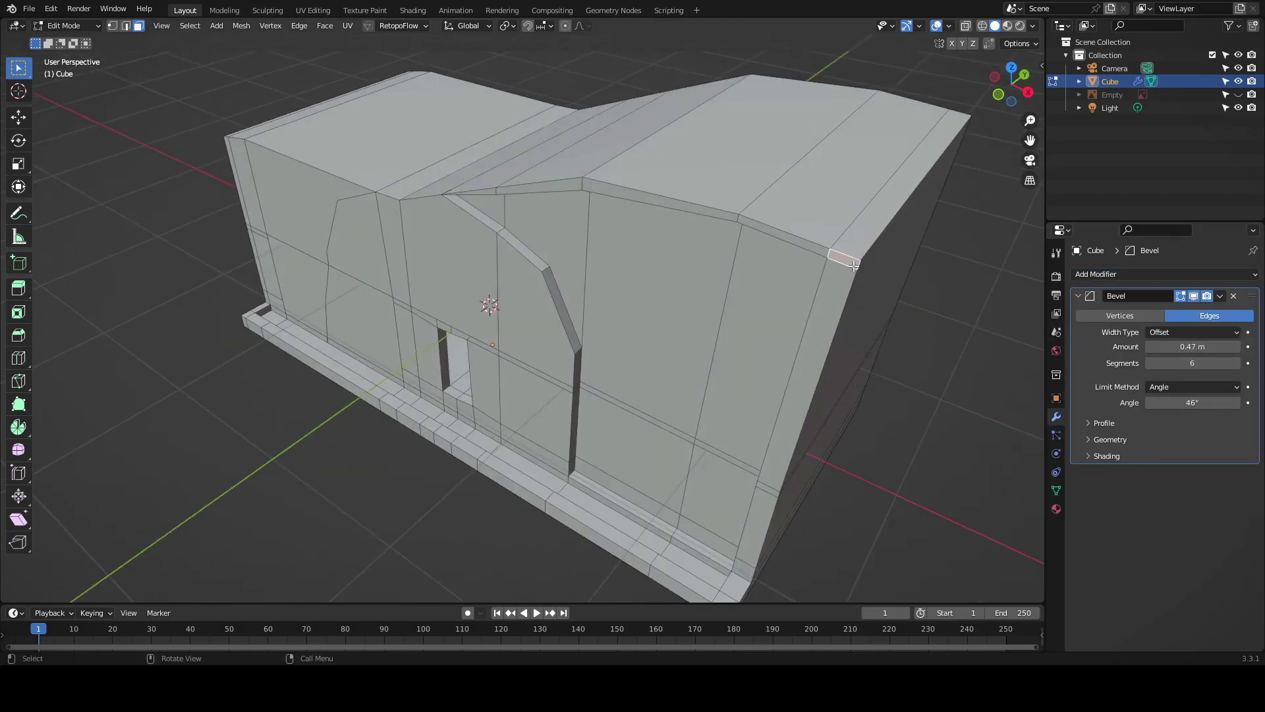
key("ctrl+z")
left_click(1114, 274)
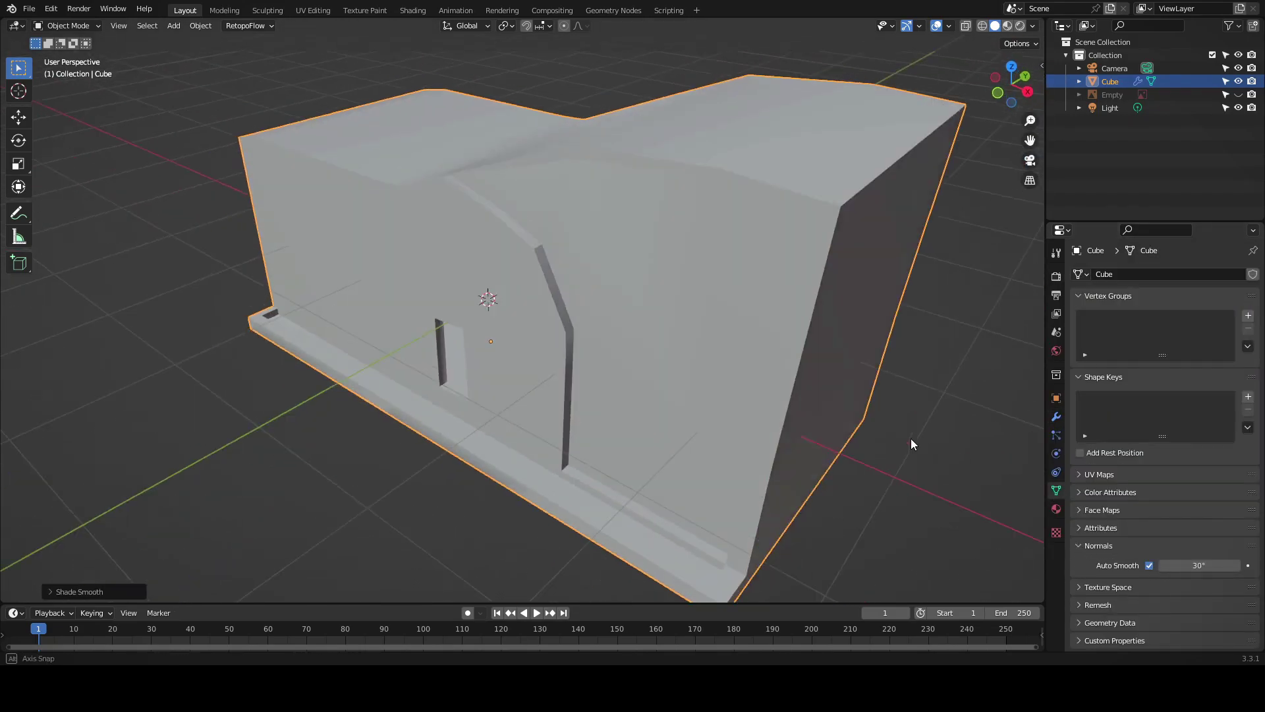
middle_click_drag(911, 437, 915, 416)
left_click_drag(1179, 363, 1219, 363)
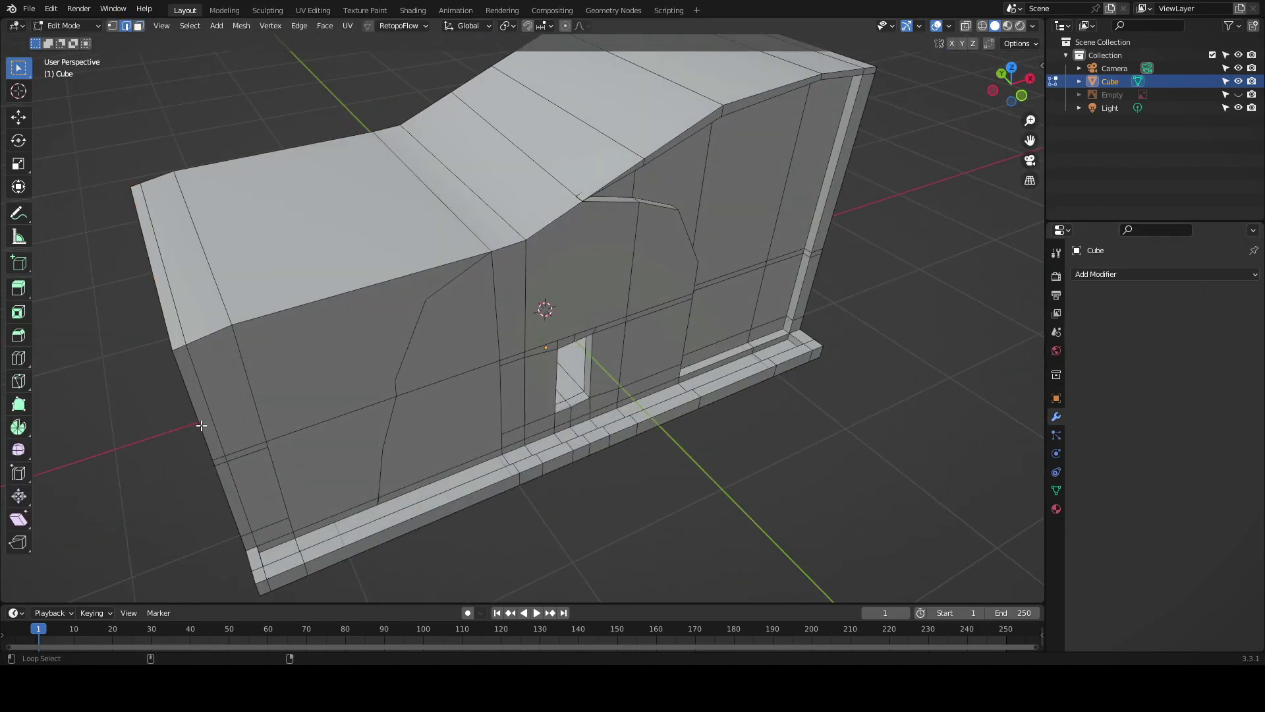
- Bevel the wall's base, top and vertical edges
middle_click_drag(201, 425, 603, 520)
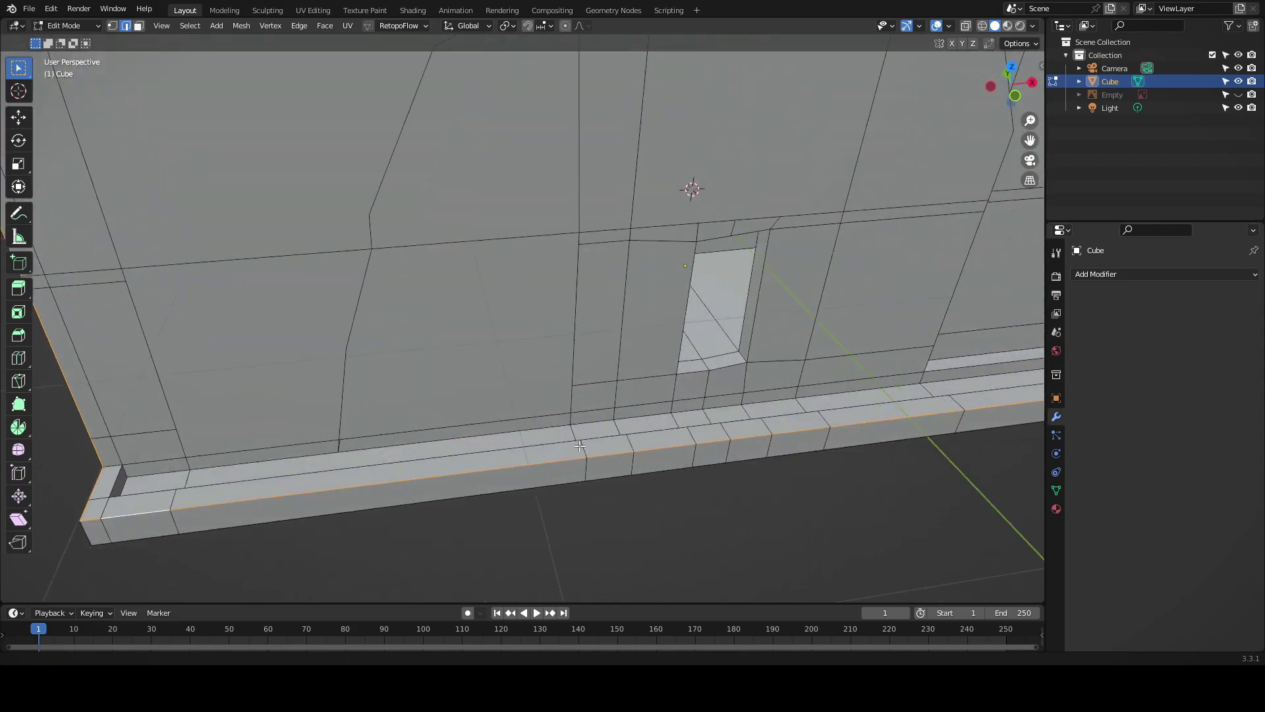
left_click(603, 520, "alt")
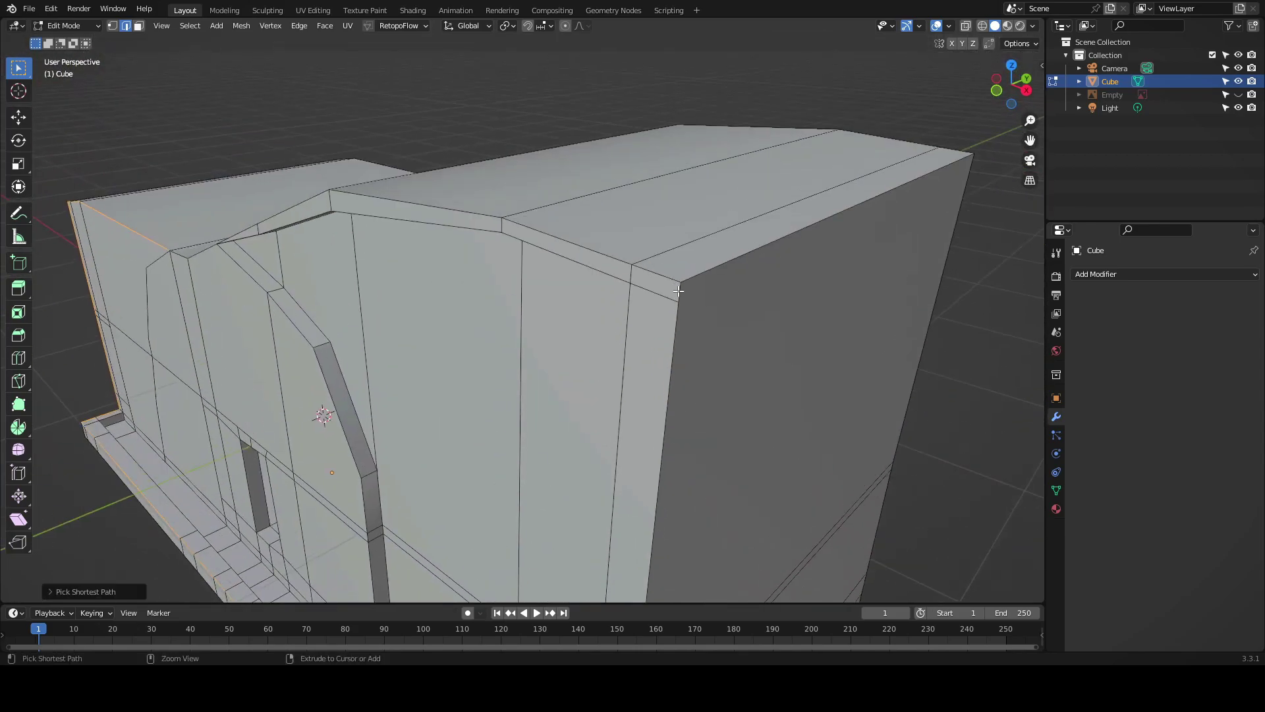
middle_click_drag(603, 520, 344, 335)
left_click(372, 329, "ctrl")
mouse_move(489, 332)
middle_mouse_down()
mouse_move(889, 456)
mouse_move(811, 146)
mouse_move(211, 508)
mouse_move(670, 246)
middle_mouse_up()
left_click(889, 456, "ctrl")
key("ctrl+b")
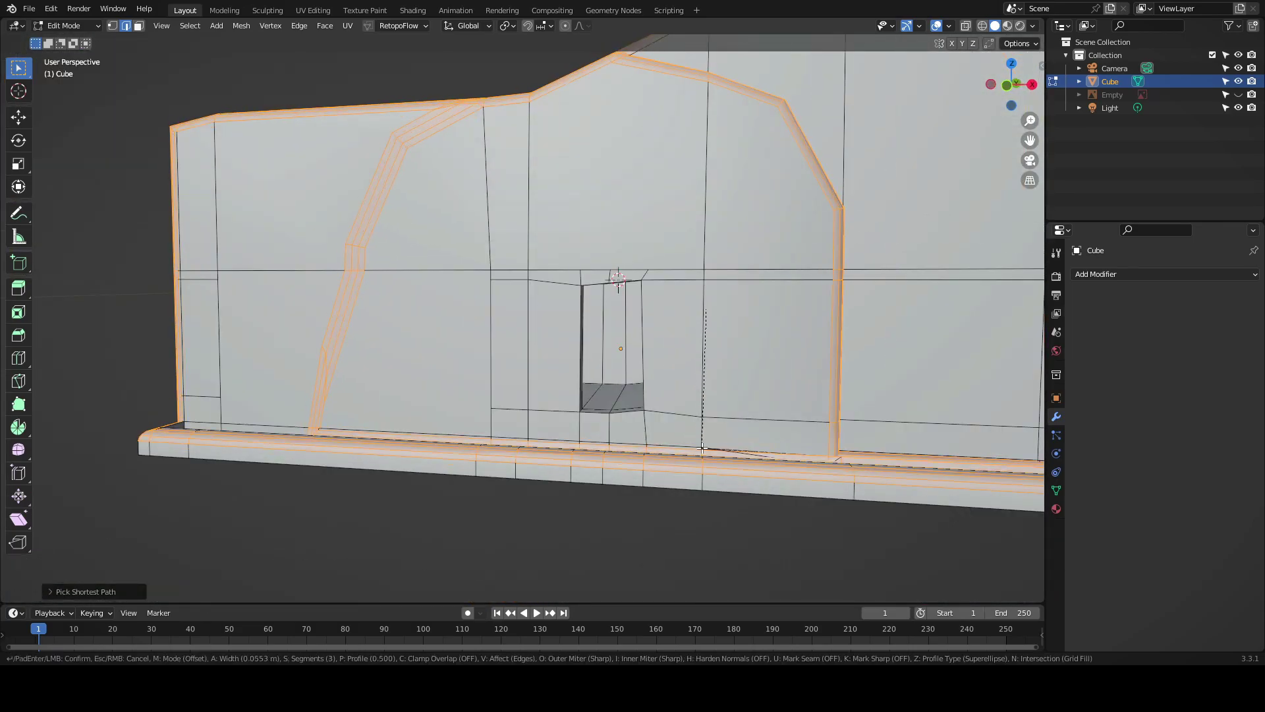
- Bevel the doorway's edges
mouse_move(545, 424)
middle_mouse_down()
mouse_move(616, 294)
mouse_move(565, 268)
mouse_move(712, 254)
middle_mouse_up()
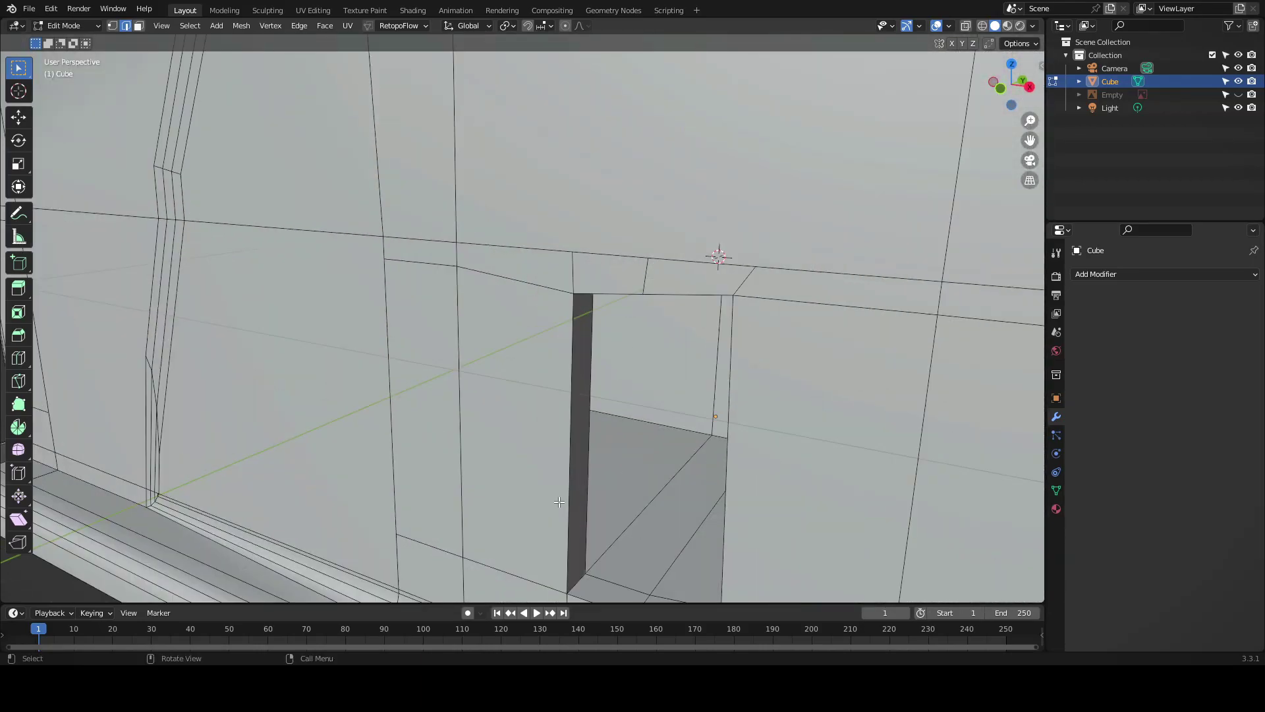
left_click(562, 491)
middle_click_drag(580, 187, 611, 417)
key("ctrl+b")
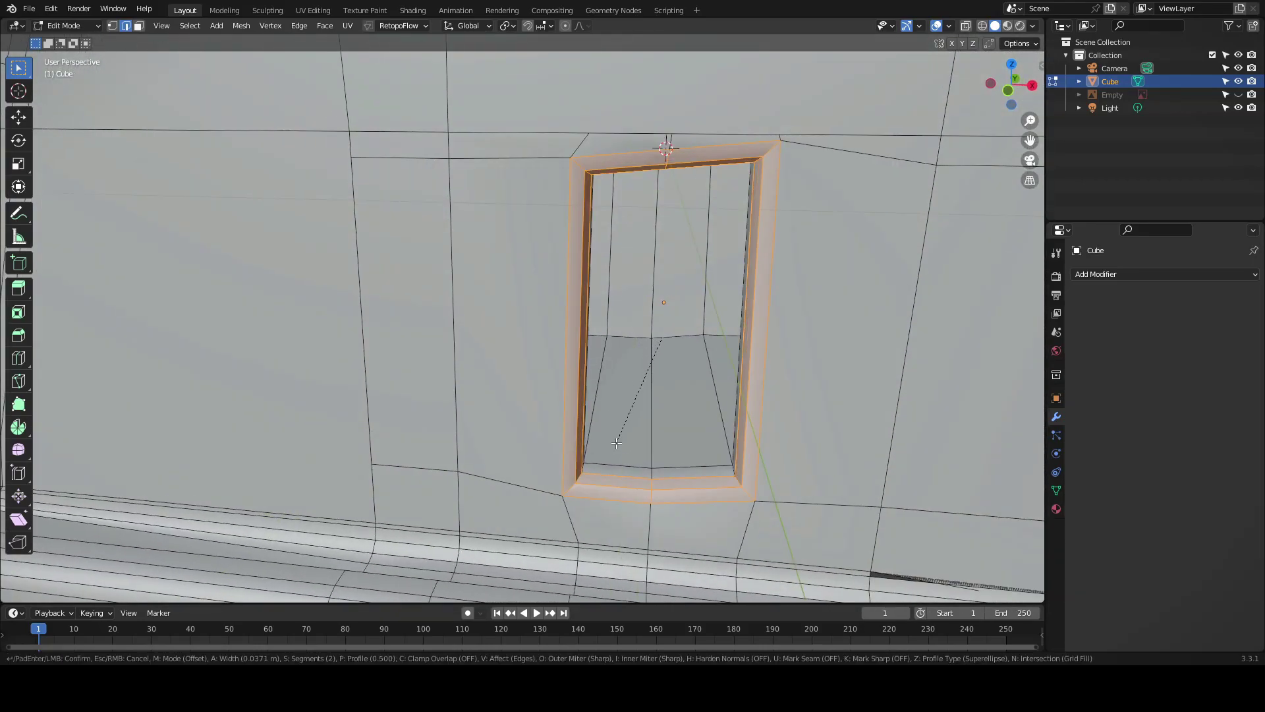
left_click(612, 429)
- Bevel the edges of the doorway floor
mouse_move(612, 429)
middle_mouse_down()
mouse_move(262, 416)
mouse_move(201, 400)
middle_mouse_up()
middle_click_drag(353, 325, 542, 304)
key("ctrl+b")
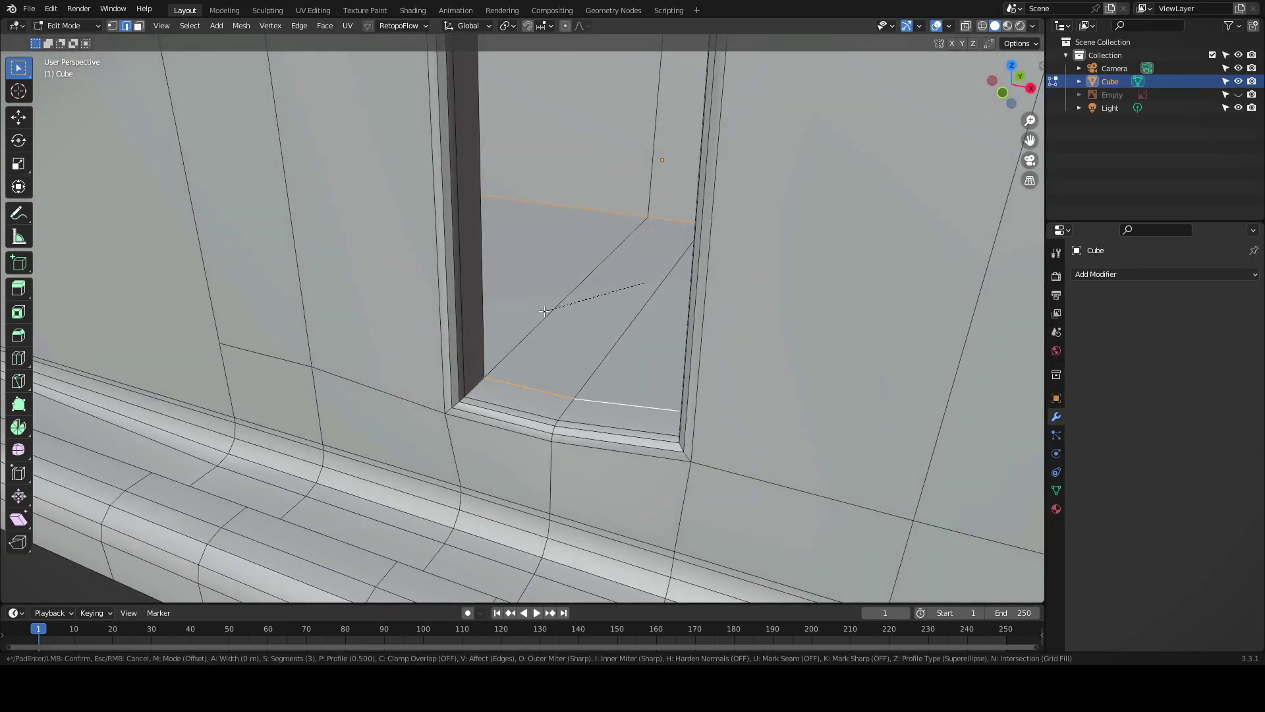
scroll(597, 413, "up", 5)
mouse_move(597, 413)
middle_mouse_down()
mouse_move(543, 450)
mouse_move(306, 365)
middle_mouse_up()
key("2")
mouse_move(130, 79)
middle_mouse_down()
mouse_move(693, 134)
mouse_move(738, 170)
middle_mouse_up()
key("ctrl+b")
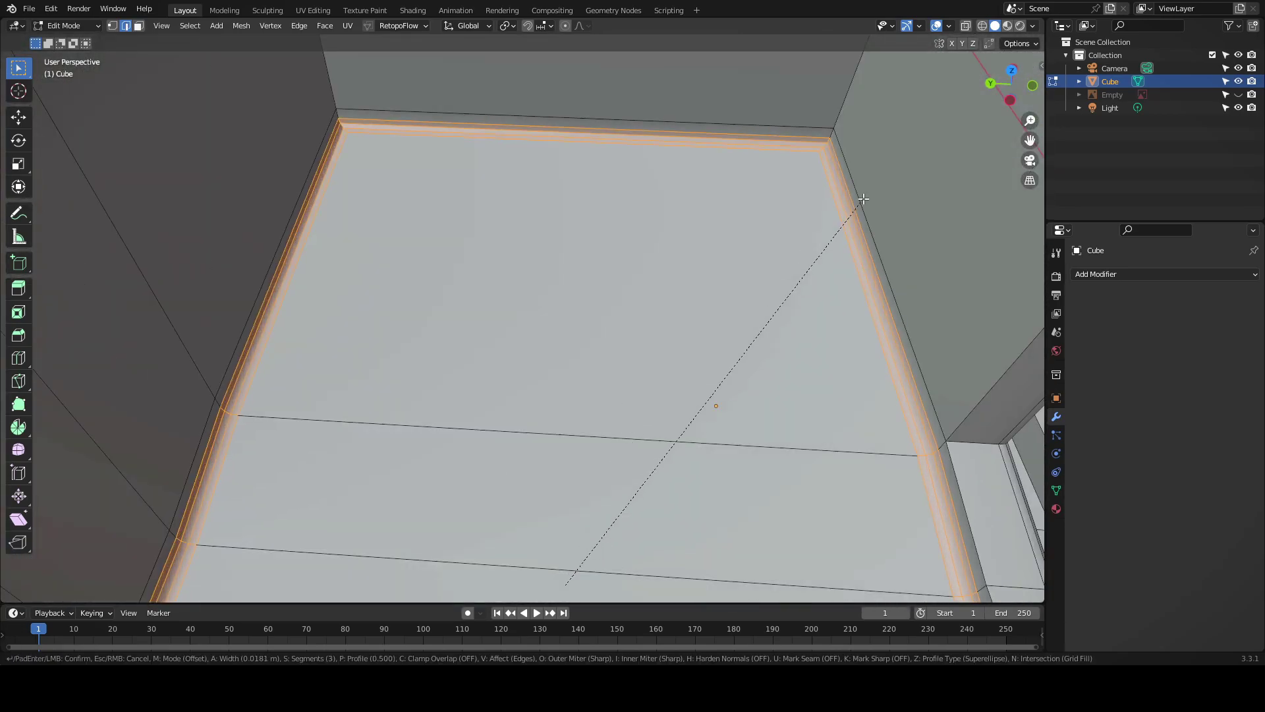
mouse_move(861, 199)
middle_mouse_down()
mouse_move(534, 79)
mouse_move(362, 132)
mouse_move(407, 205)
mouse_move(903, 336)
mouse_move(703, 334)
middle_mouse_up()
mouse_move(696, 215)
middle_mouse_down()
mouse_move(683, 324)
mouse_move(494, 452)
mouse_move(743, 90)
mouse_move(745, 327)
mouse_move(681, 120)
middle_mouse_up()
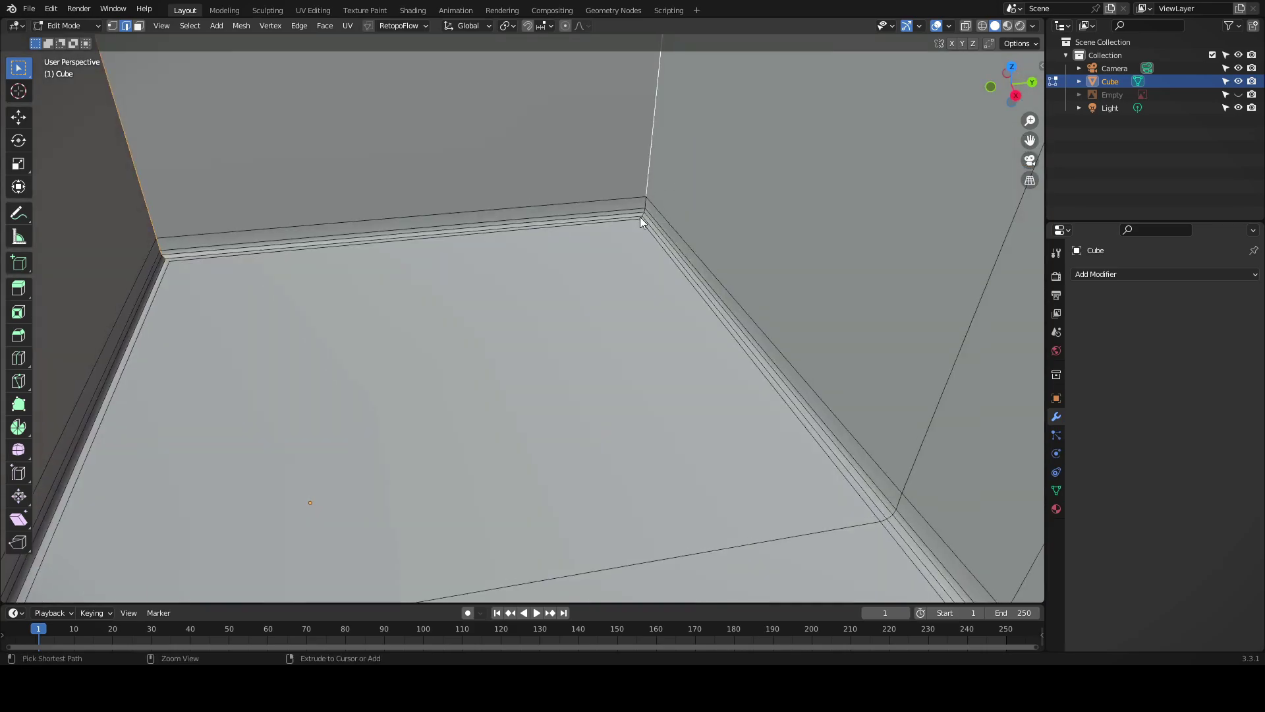
- Bevel the baseboard edge loop
left_click(639, 216, "ctrl")
middle_click_drag(639, 217, 594, 157)
key("ctrl+b")
left_click(724, 284)
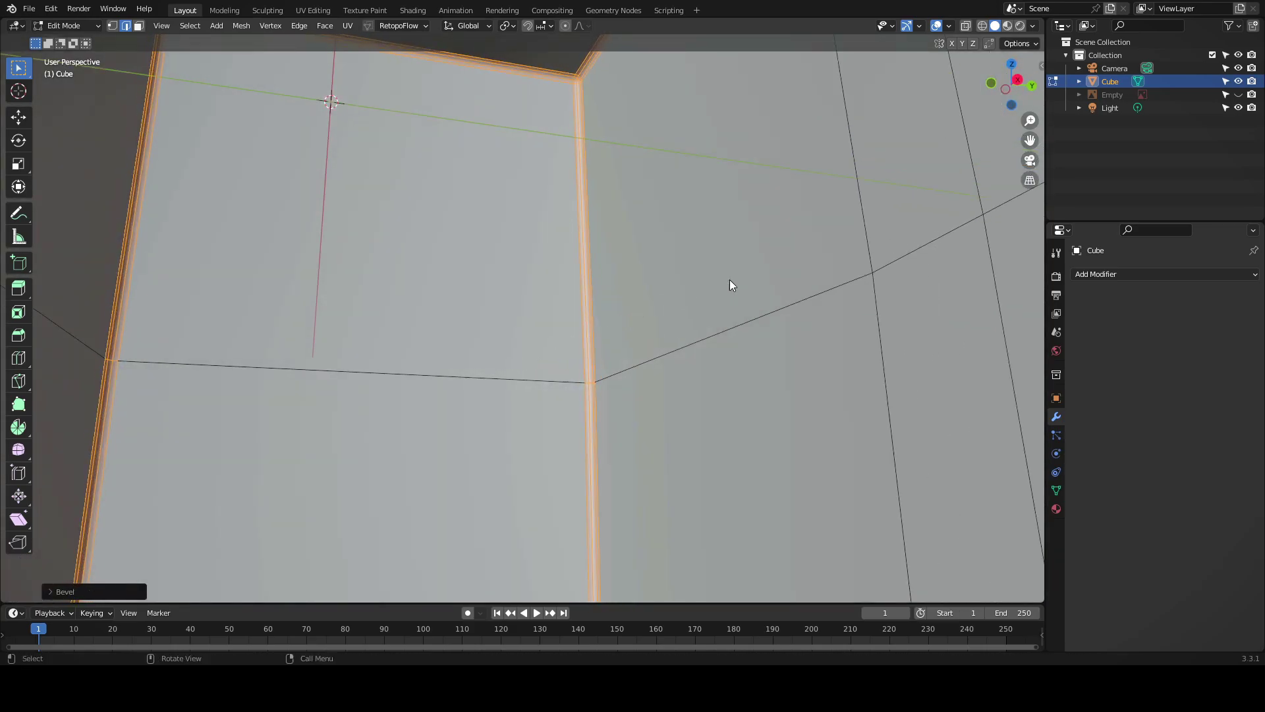
scroll(730, 279, "down", 5)
- Slide the arch edge beside the doorway and move it along X, then return to Object Mode
middle_click_drag(547, 388, 287, 308)
left_click(462, 326)
key("g")
key("g")
left_click(440, 388)
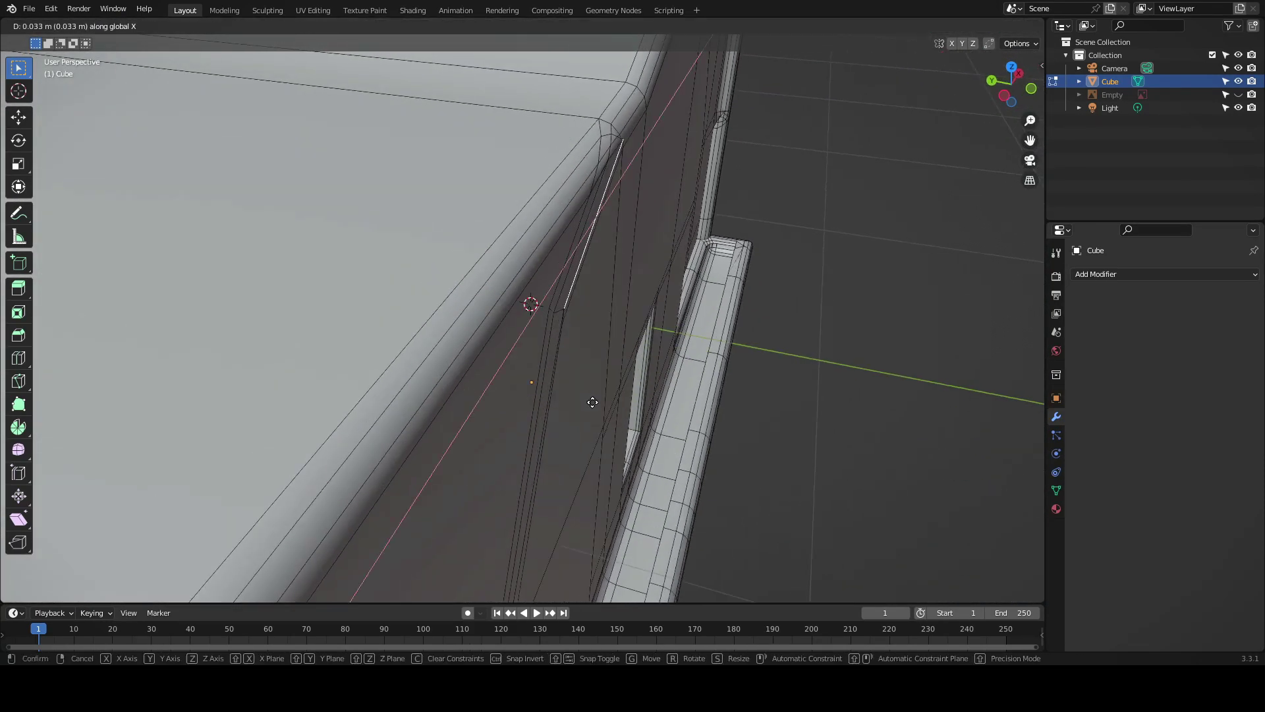
middle_click_drag(528, 302, 422, 363)
middle_click_drag(511, 208, 474, 515)
scroll(474, 516, "down", 4)
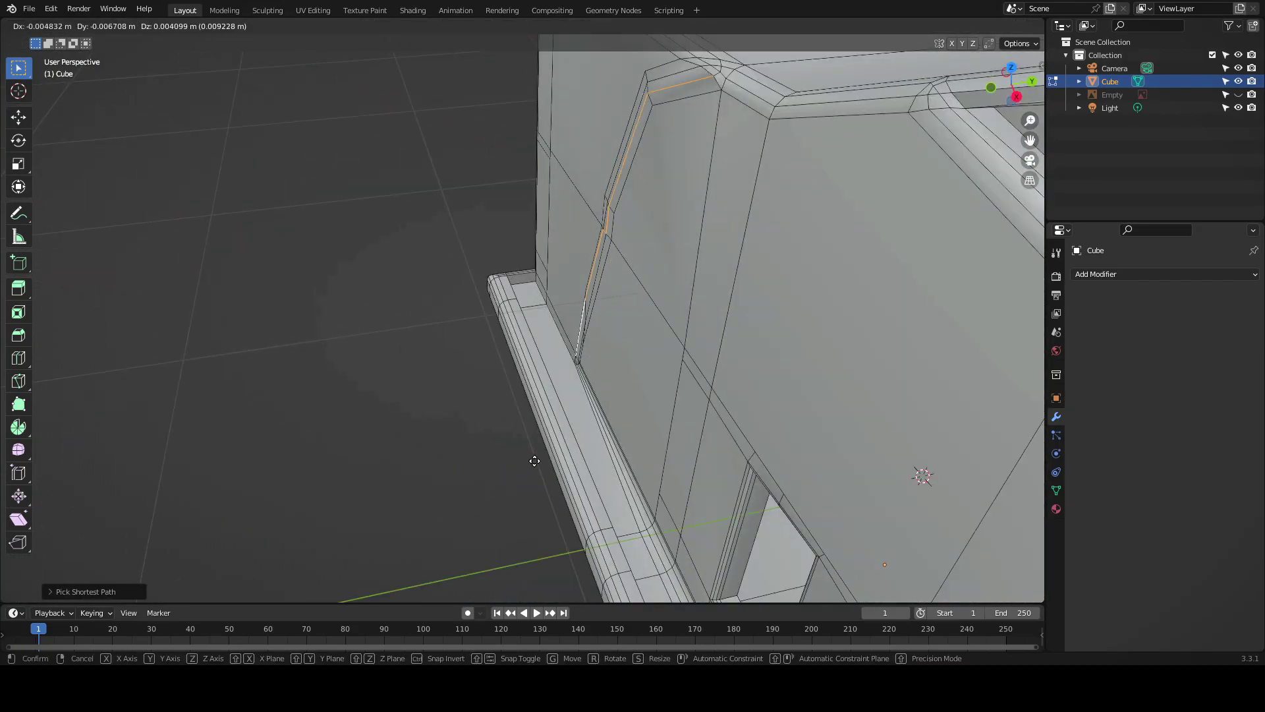
mouse_move(599, 357)
middle_mouse_down()
mouse_move(273, 291)
mouse_move(432, 309)
mouse_move(711, 224)
middle_mouse_up()
scroll(712, 224, "up", 3)
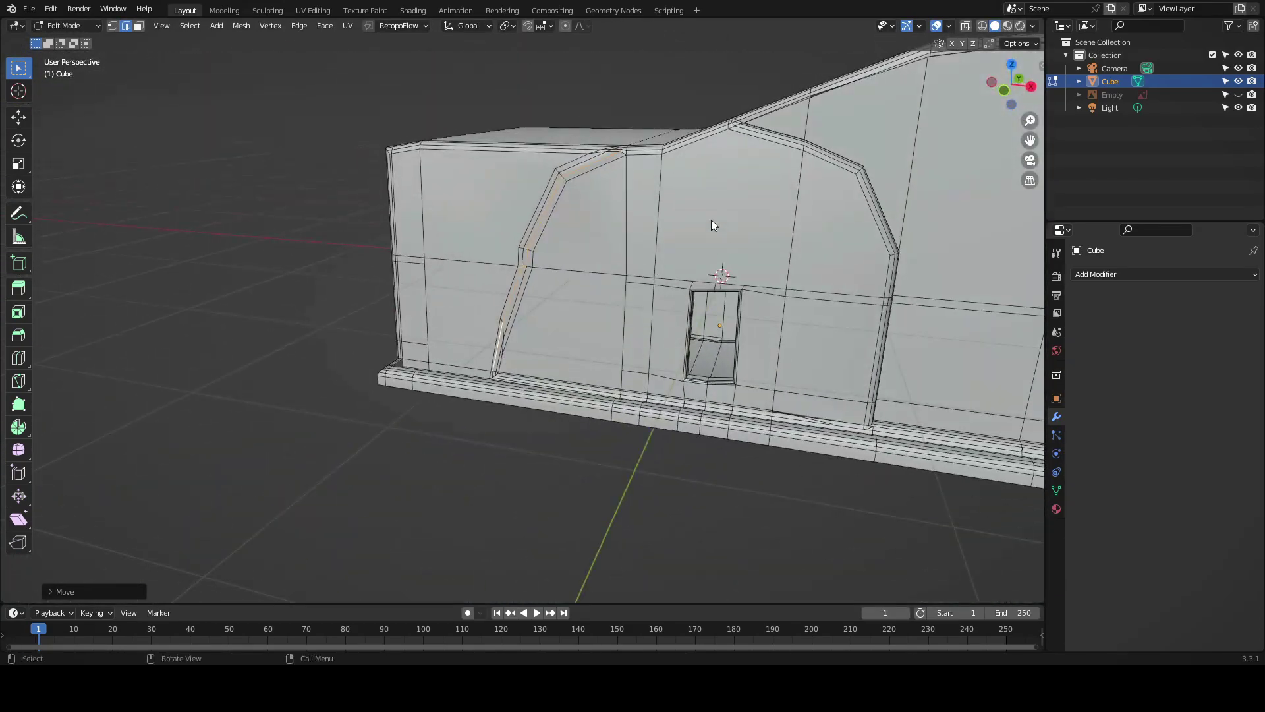
key("Tab")
- In Sculpting, set the remesh voxel size to 0.100 m, refine it to 0.0155 m, then return to Layout
left_click(268, 10)
key("shift+r")
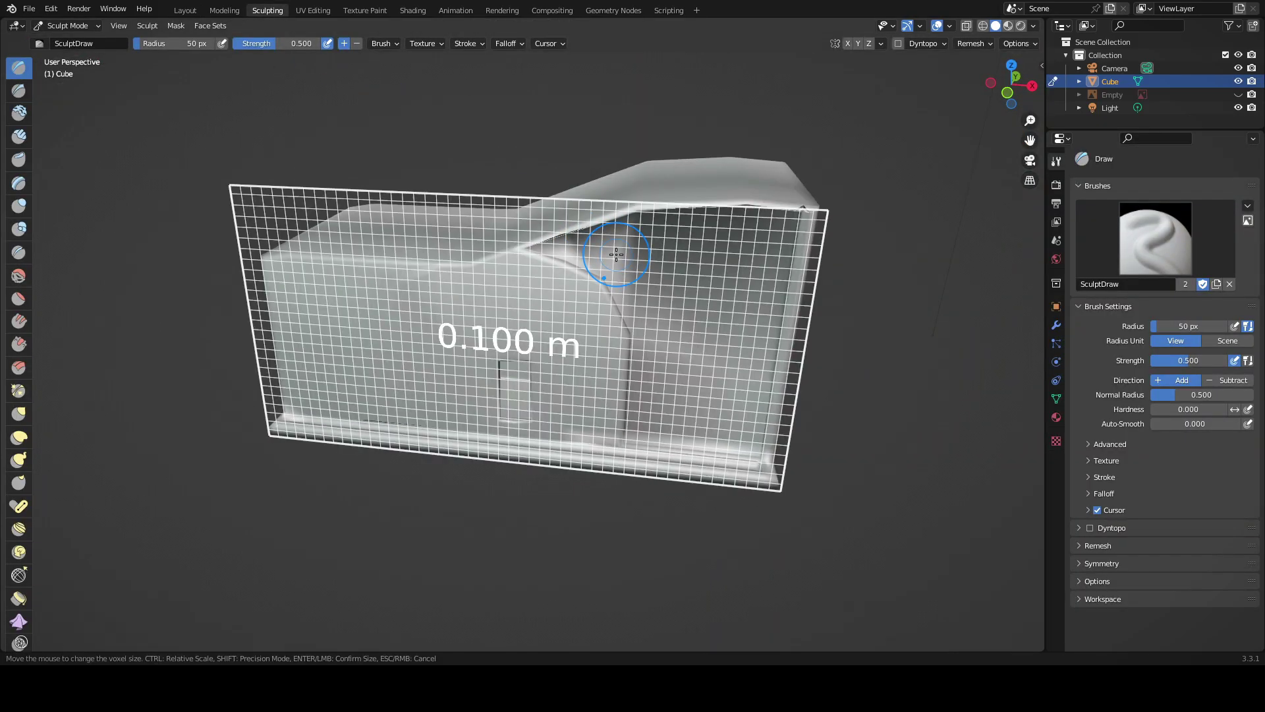
left_click(695, 267)
mouse_move(695, 267)
middle_mouse_down()
mouse_move(503, 204)
mouse_move(800, 243)
mouse_move(723, 189)
mouse_move(811, 105)
mouse_move(354, 175)
mouse_move(389, 373)
mouse_move(205, 387)
mouse_move(297, 325)
mouse_move(282, 238)
mouse_move(319, 334)
mouse_move(398, 202)
mouse_move(457, 285)
mouse_move(350, 186)
mouse_move(337, 201)
mouse_move(359, 231)
mouse_move(444, 158)
mouse_move(395, 198)
mouse_move(299, 240)
mouse_move(576, 548)
mouse_move(336, 237)
middle_mouse_up()
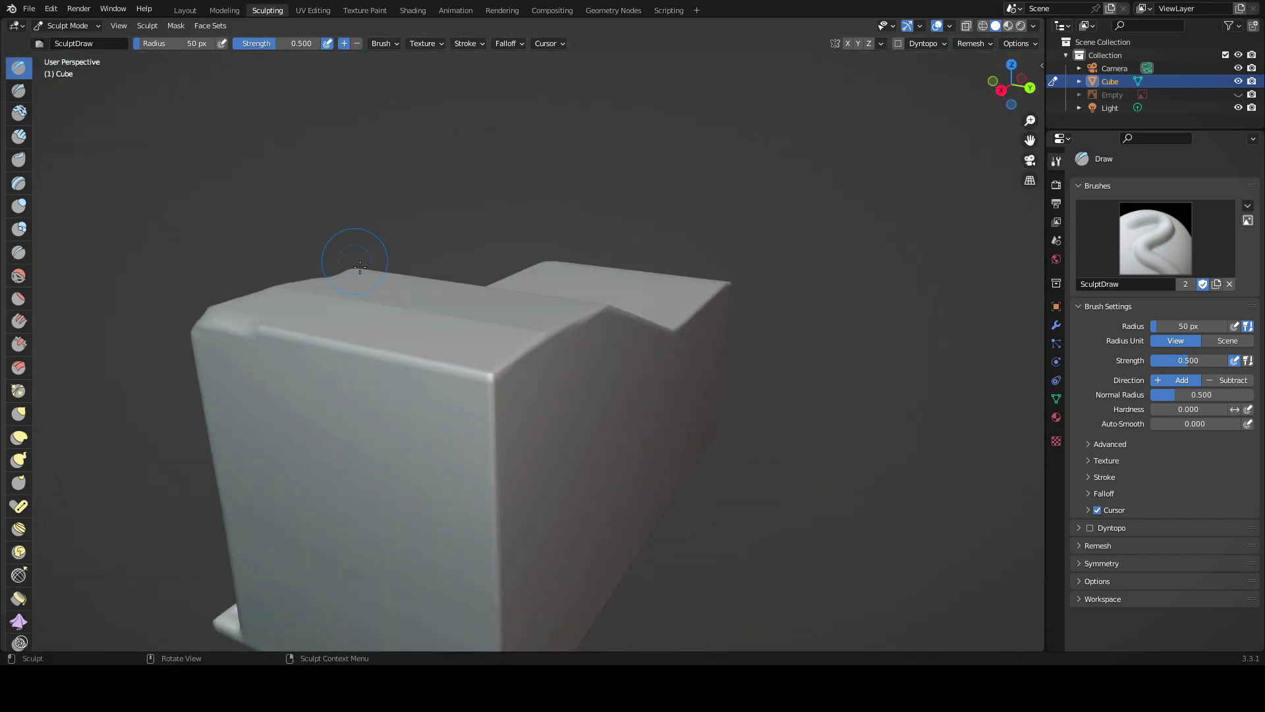
middle_click_drag(607, 352, 661, 377)
mouse_move(582, 282)
middle_mouse_down()
mouse_move(638, 398)
mouse_move(358, 430)
mouse_move(556, 410)
mouse_move(904, 492)
mouse_move(712, 237)
mouse_move(757, 523)
mouse_move(731, 440)
mouse_move(672, 367)
mouse_move(475, 387)
mouse_move(682, 246)
mouse_move(395, 284)
mouse_move(373, 370)
mouse_move(324, 423)
mouse_move(429, 477)
mouse_move(342, 404)
mouse_move(398, 472)
middle_mouse_up()
key("r")
left_click(591, 424)
key("ctrl+Page_Up")
key("ctrl+Page_Up")
- Add a cylinder and tip it 90 degrees about the X axis
middle_click_drag(842, 206, 582, 347)
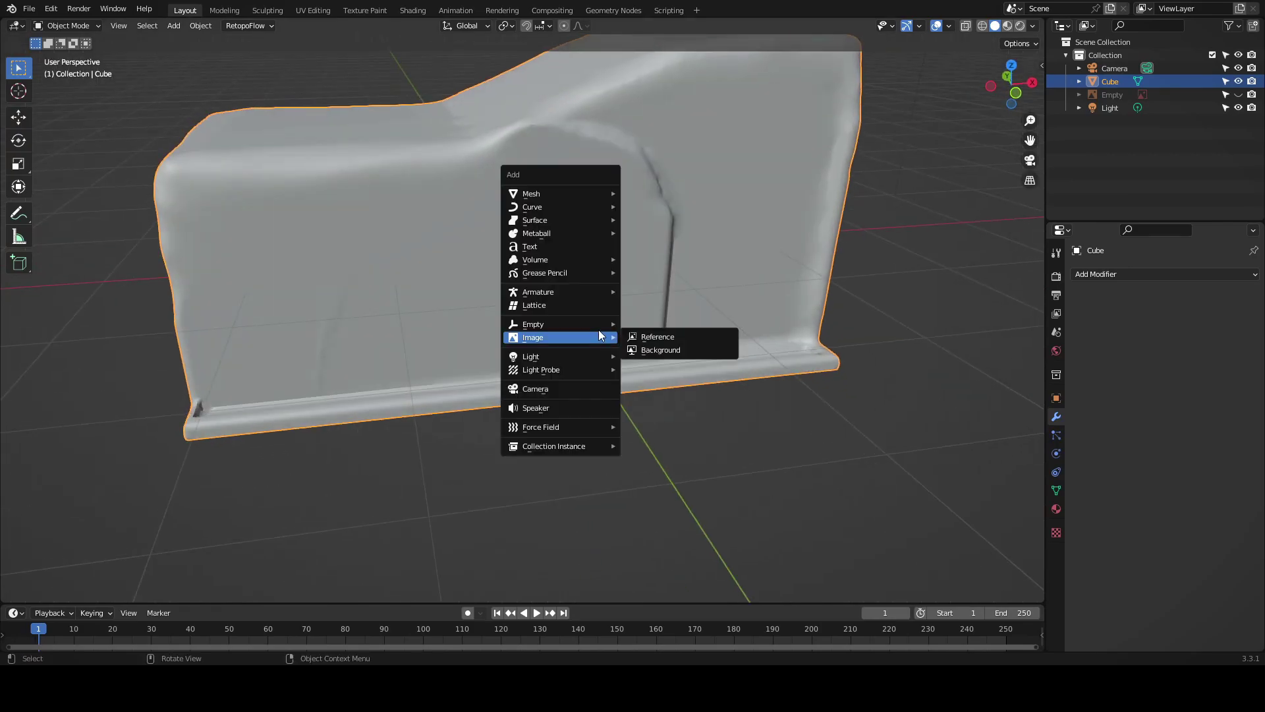
left_click(654, 259)
key("Tab")
key("r")
key("Escape")
type("90")
key("Return")
mouse_move(793, 300)
middle_mouse_down()
mouse_move(757, 349)
mouse_move(839, 327)
middle_mouse_up()
left_click(597, 301)
key("ctrl+Tab")
- Flatten the cylinder into a disc and place it against the wall beside the doorway
left_click(523, 274)
key("g")
left_click(540, 322)
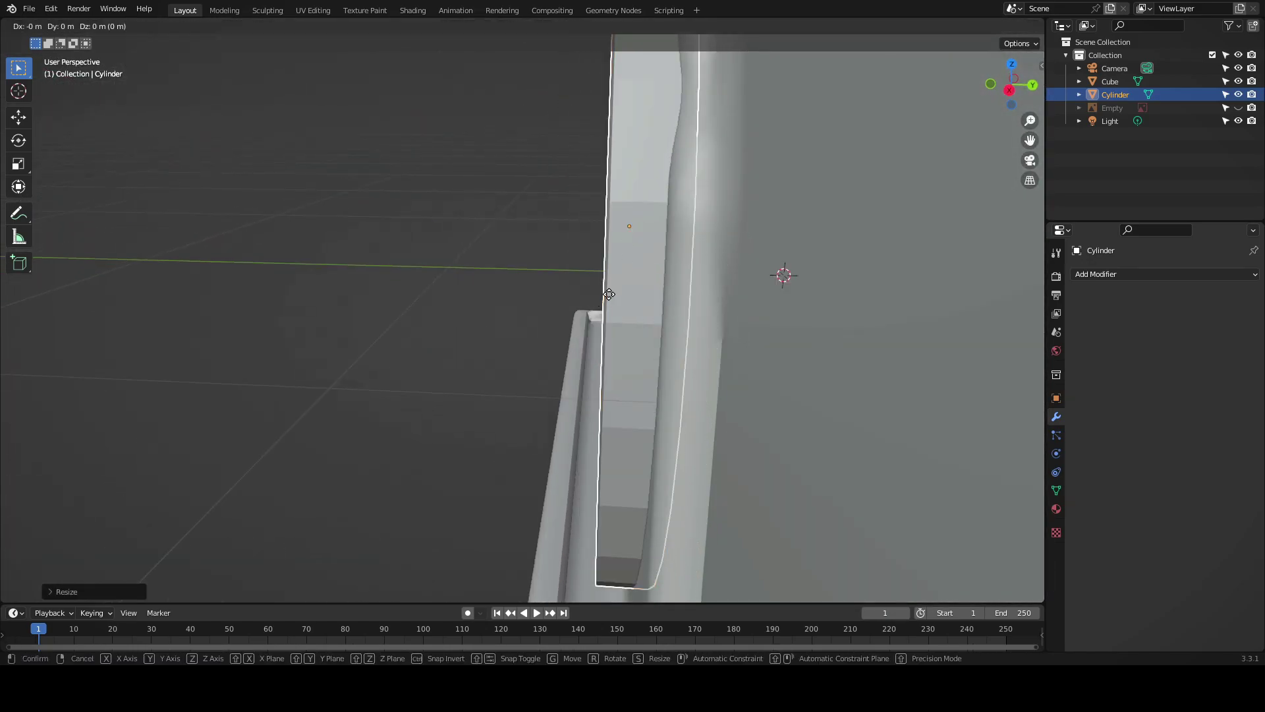
left_click(524, 232)
middle_click_drag(524, 232, 625, 266)
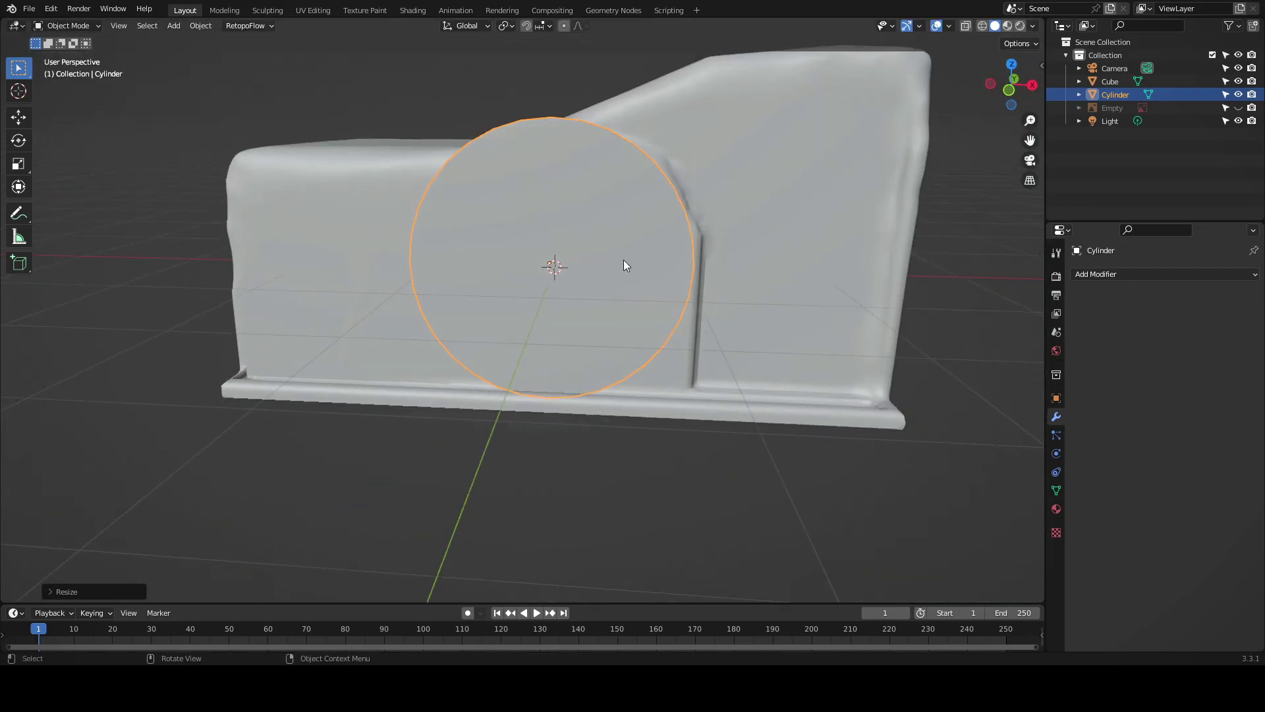
left_click(452, 248)
mouse_move(453, 247)
middle_mouse_down()
mouse_move(606, 232)
mouse_move(531, 302)
mouse_move(400, 186)
mouse_move(545, 219)
mouse_move(373, 494)
mouse_move(308, 193)
mouse_move(544, 479)
middle_mouse_up()
scroll(409, 226, "down", 3)
- Hide the tomb block to check the disc against the reference photo
left_click(268, 10)
left_click(185, 10)
key("Tab")
mouse_move(340, 147)
middle_mouse_down()
mouse_move(401, 193)
mouse_move(358, 178)
mouse_move(573, 246)
mouse_move(587, 412)
mouse_move(835, 290)
middle_mouse_up()
key("Tab")
scroll(437, 218, "down", 3)
left_click(436, 219, "shift")
key("h")
middle_click_drag(448, 268, 480, 261)
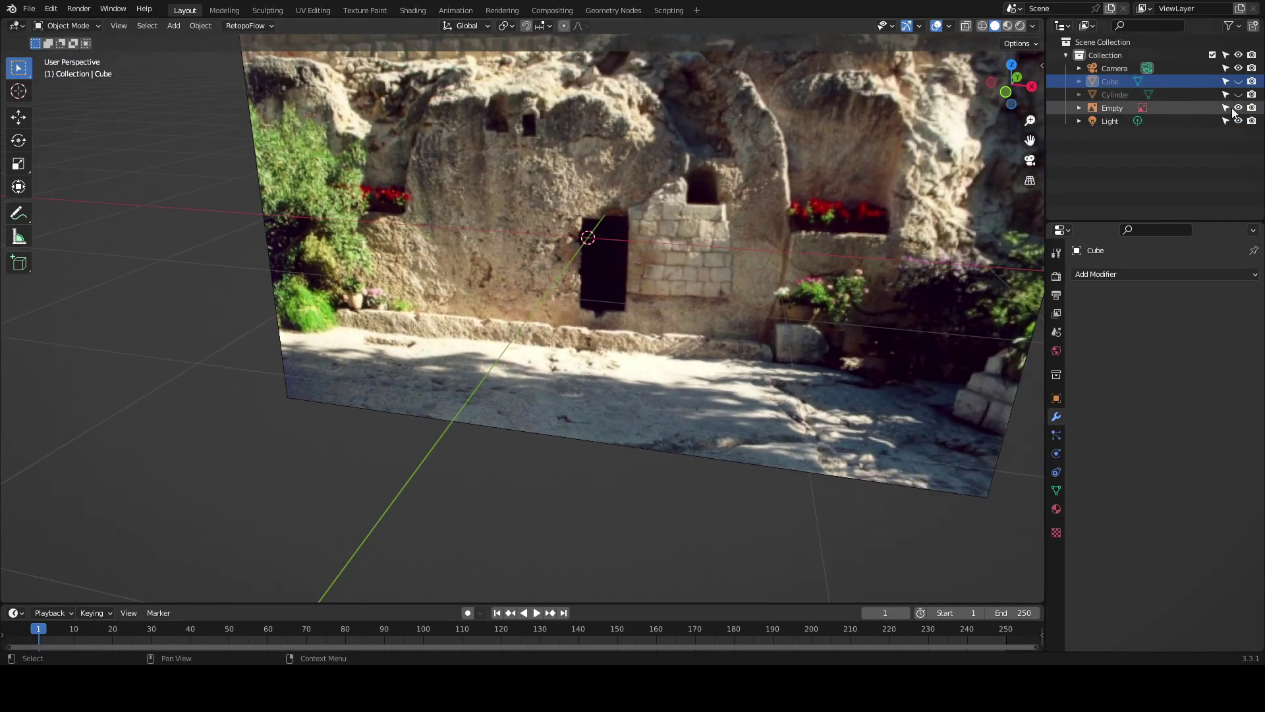
- Give the cylinder a Subdivision modifier with viewport level 3 and restore visibility
left_click(1238, 95)
left_click(1115, 94)
left_click(1160, 274)
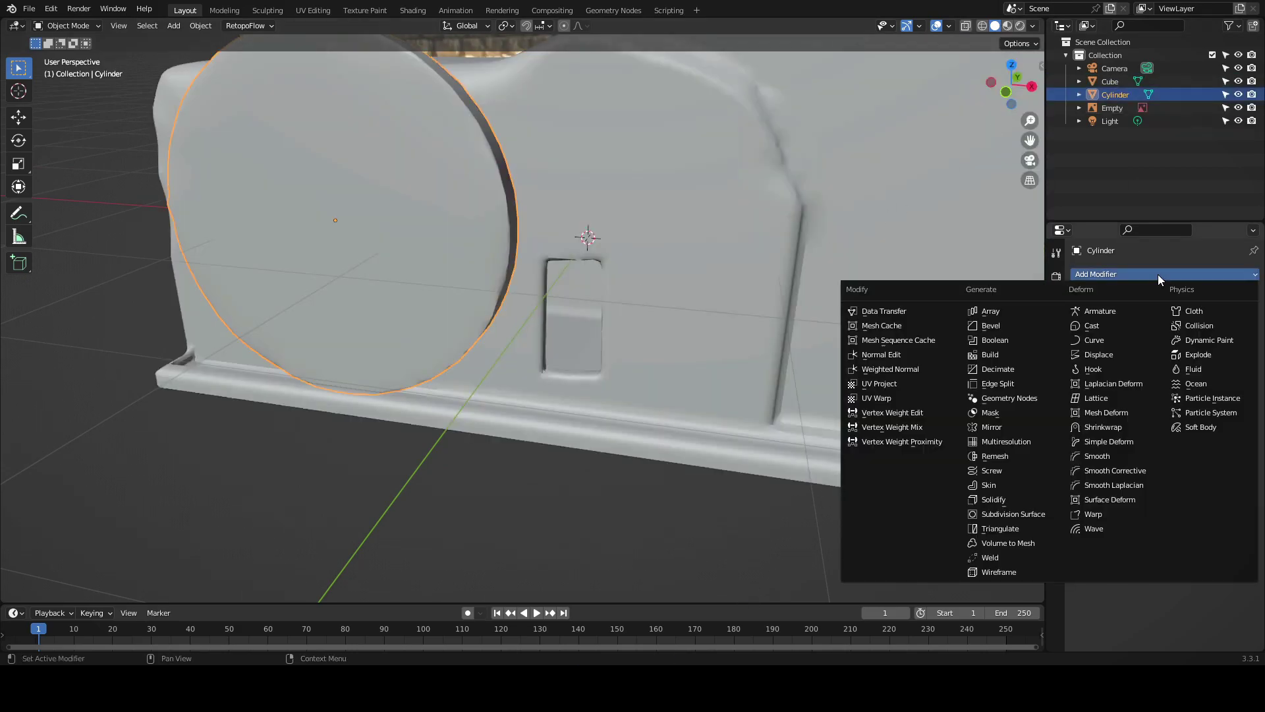
left_click(1037, 518)
left_click(1236, 332)
left_click(1236, 332)
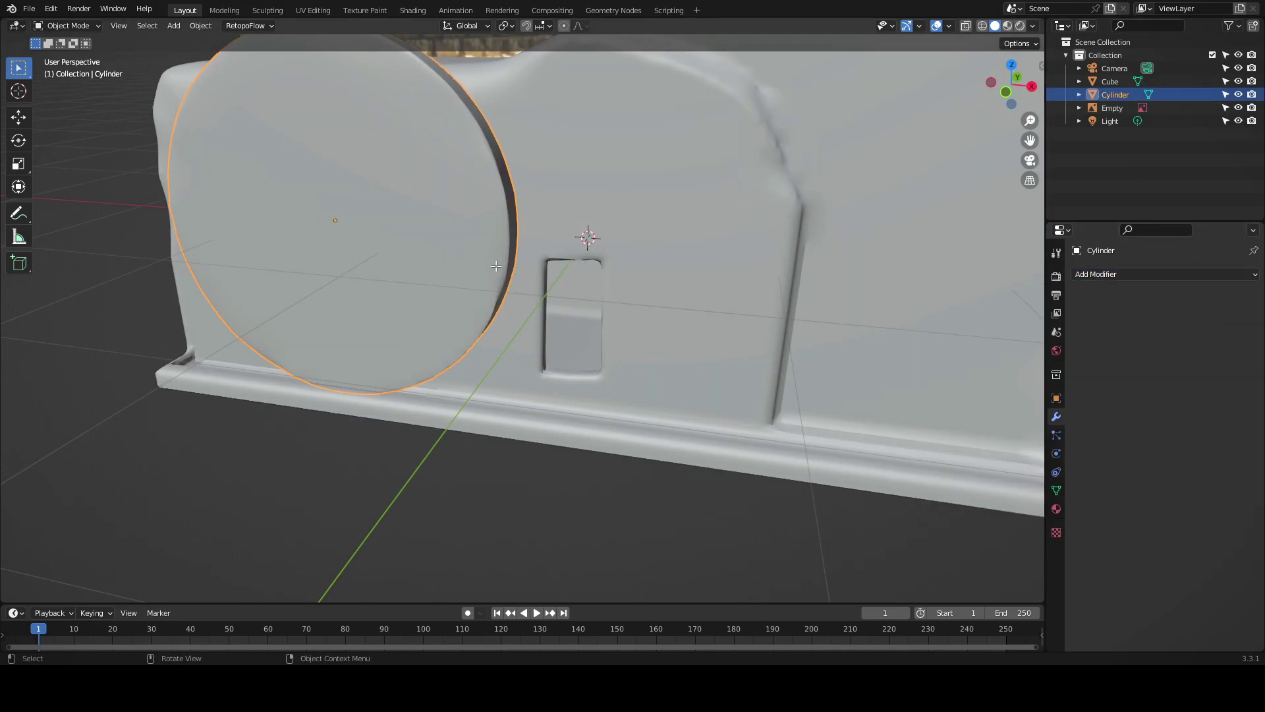
scroll(717, 220, "down", 3)
left_click(1238, 85)
left_click(1239, 81)
left_click(1239, 94)
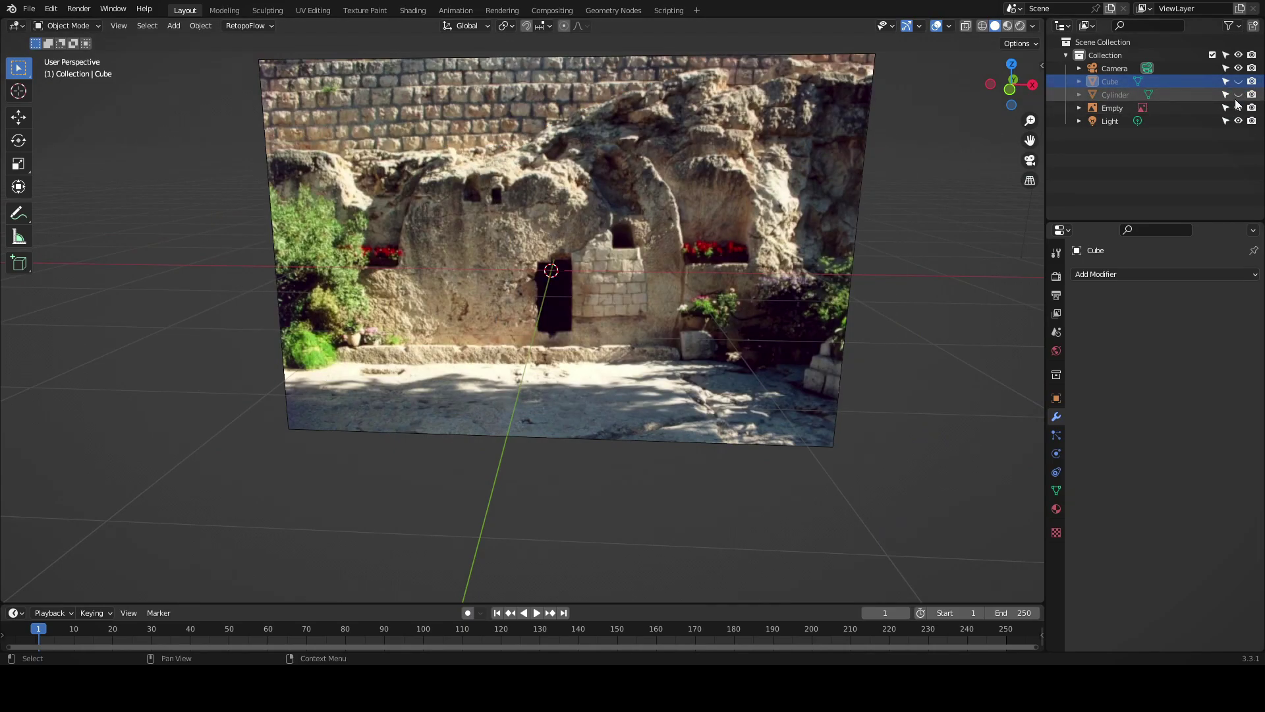
left_click(1239, 94)
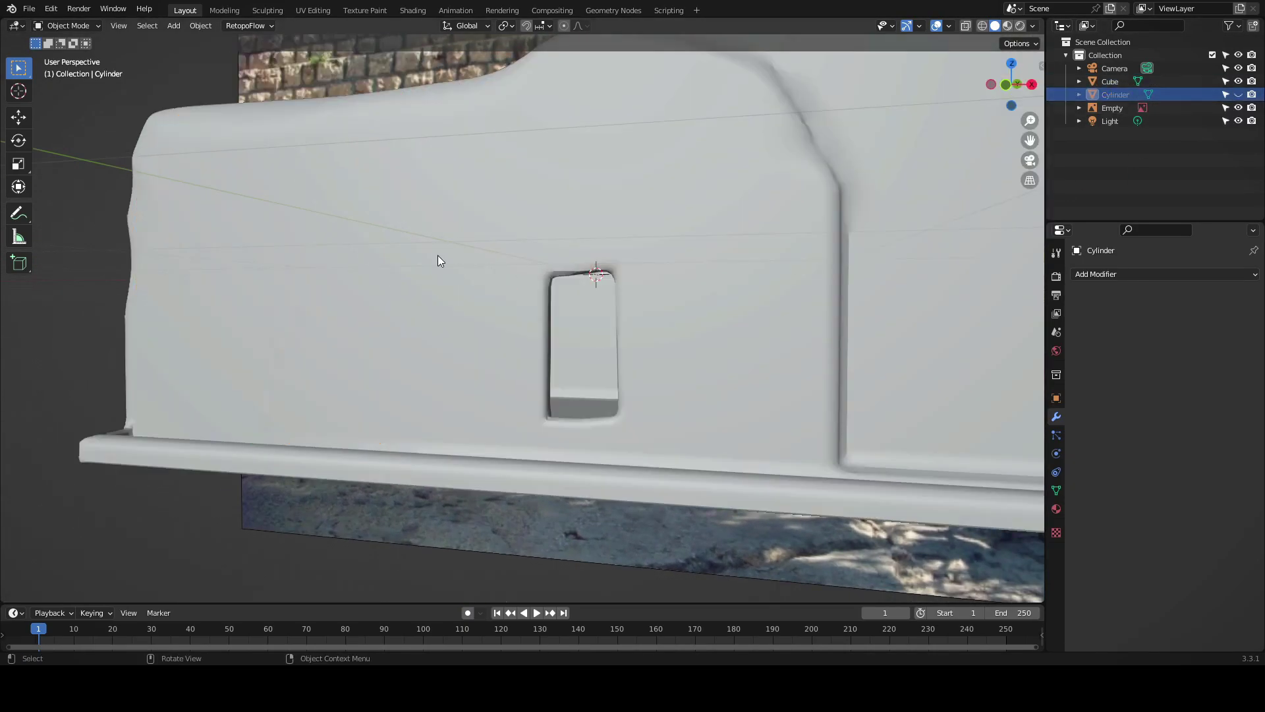
- Switch the render engine to Cycles and preview the scene in Rendered shading
left_click(1056, 275)
left_click(1205, 274)
left_click(1173, 319)
left_click(1020, 25)
scroll(887, 177, "down", 4)
mouse_move(883, 198)
middle_mouse_down()
mouse_move(858, 279)
mouse_move(841, 242)
middle_mouse_up()
- Light the world with the kloppenheim_06_puresky_8k.exr Environment Texture, then go to the Shading workspace
left_click(1057, 350)
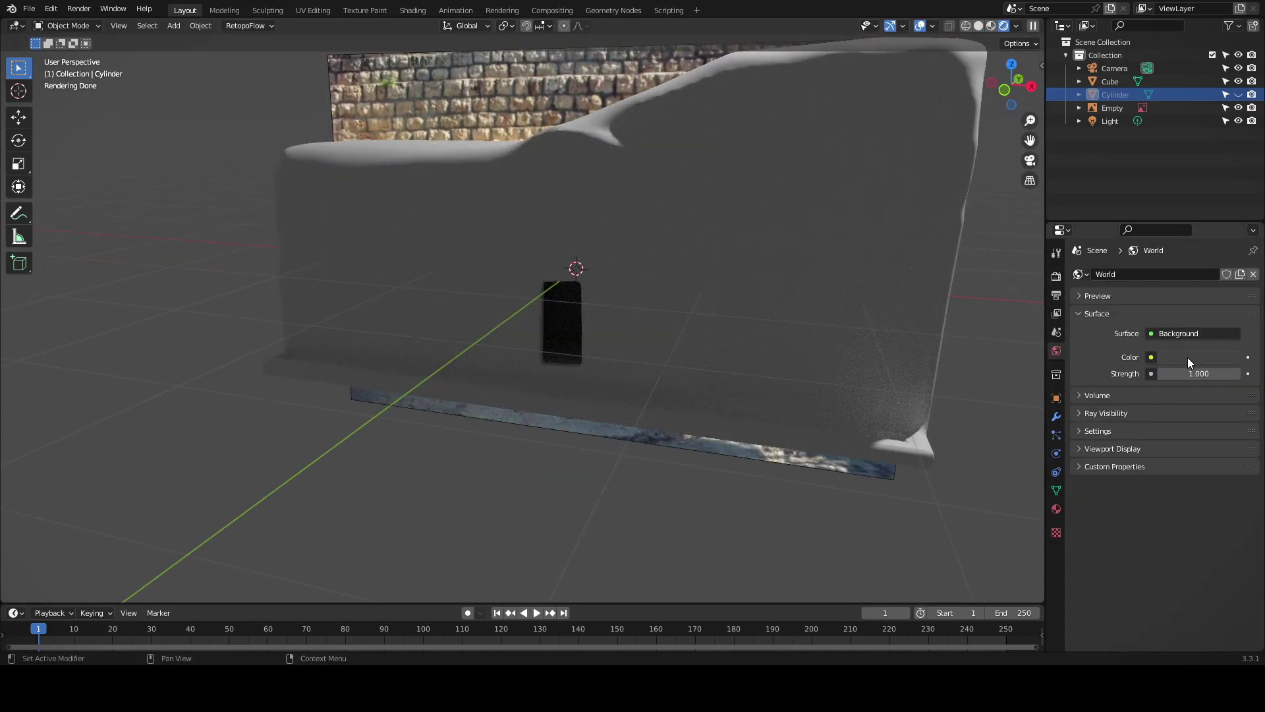
left_click(1248, 357)
left_click(880, 417)
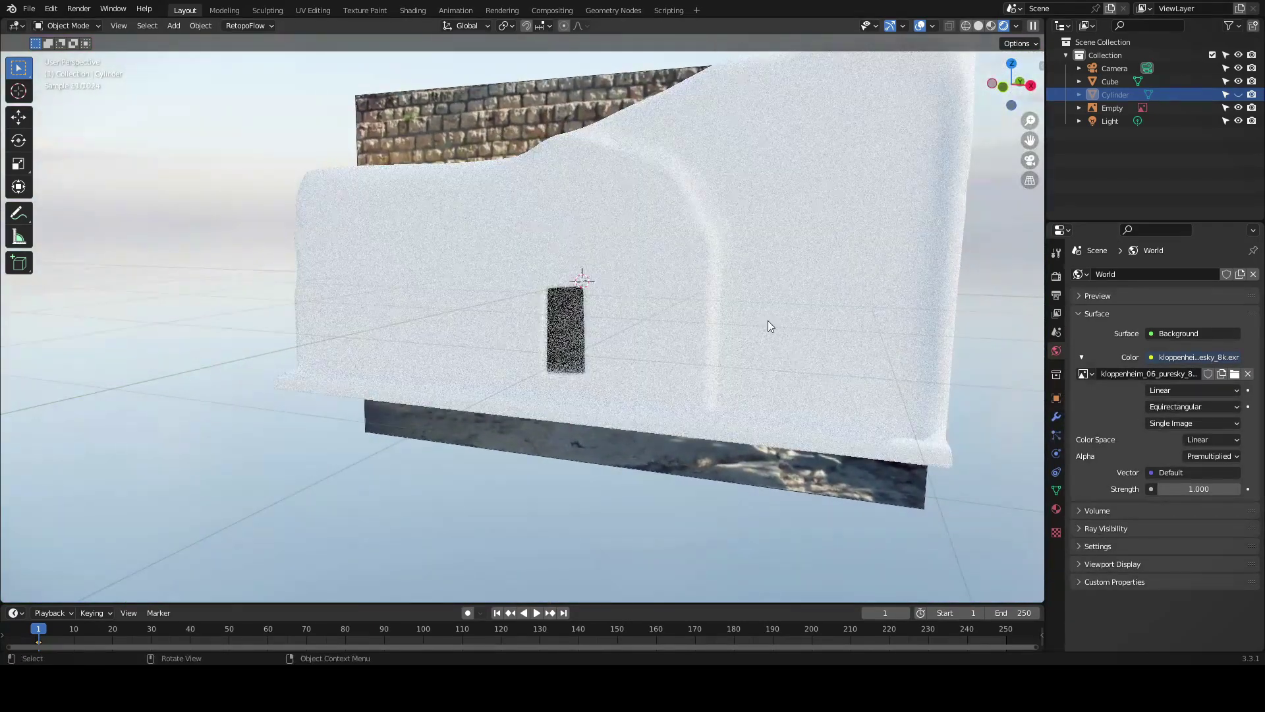
key("KP_1")
left_click(1183, 108)
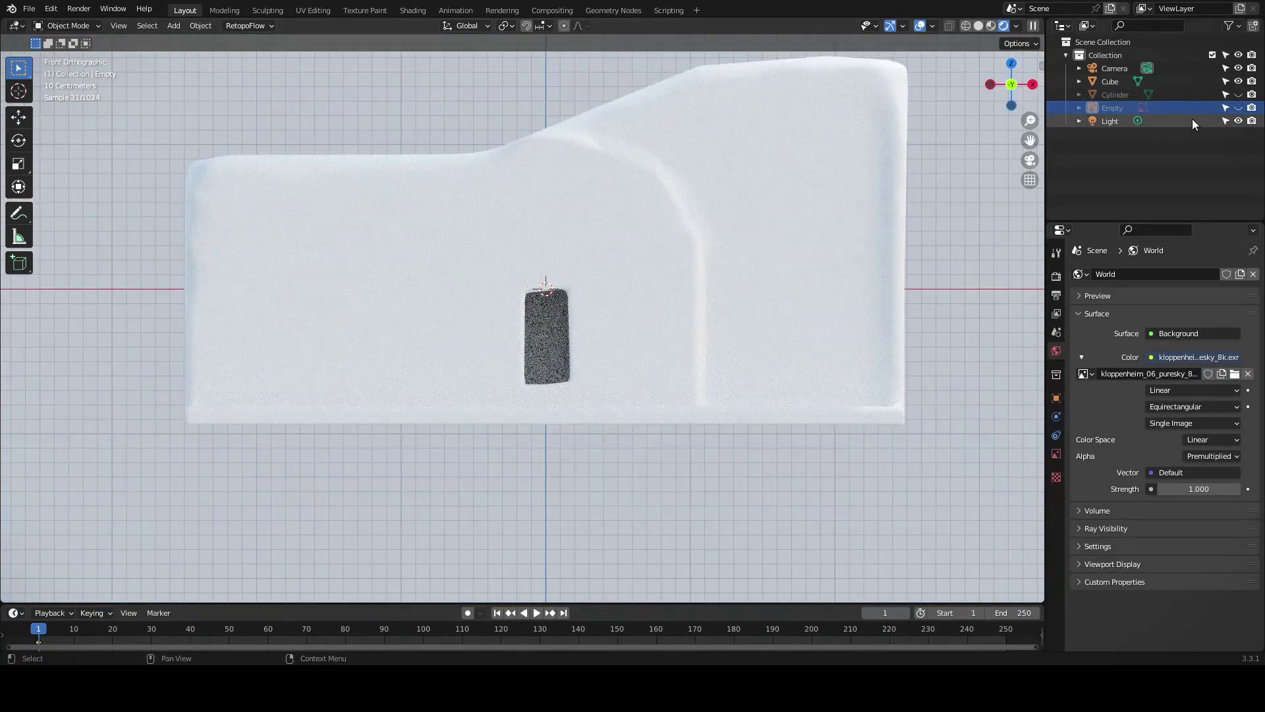
left_click(413, 11)
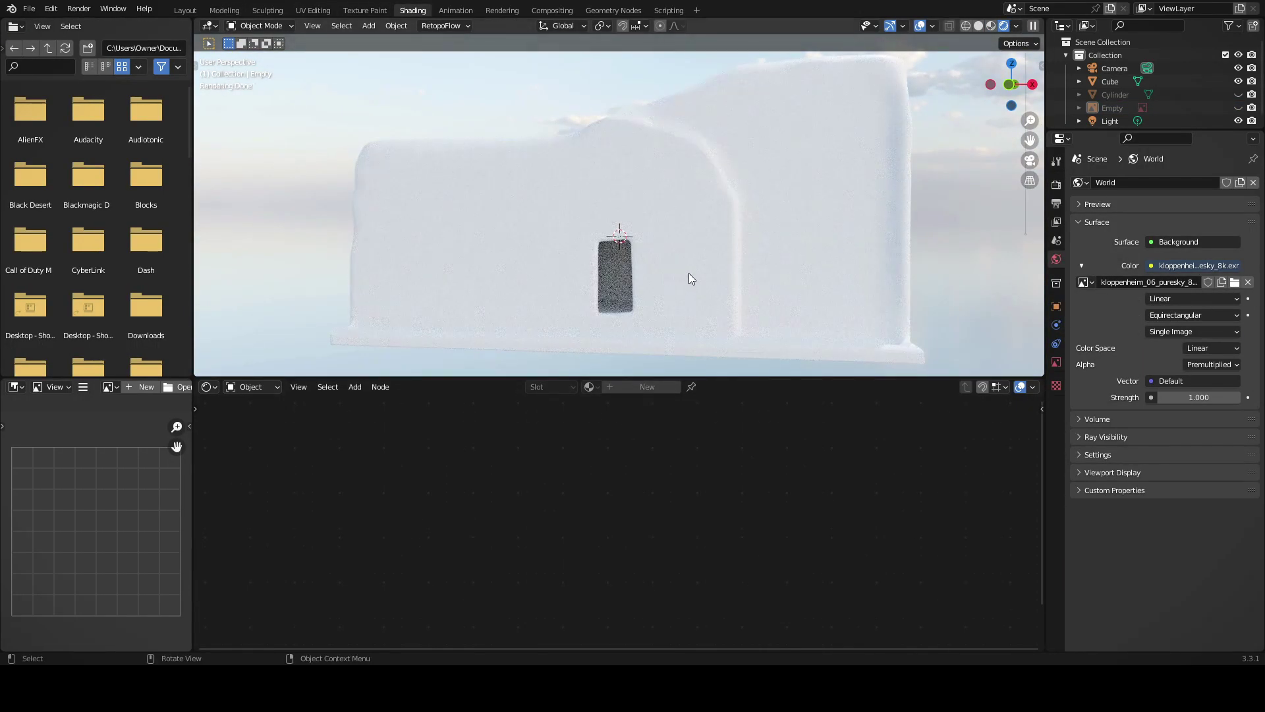
- Name the tomb block's material Rock; a trial Displace modifier is added and removed
left_click(689, 273)
left_click(631, 387)
type("Rock")
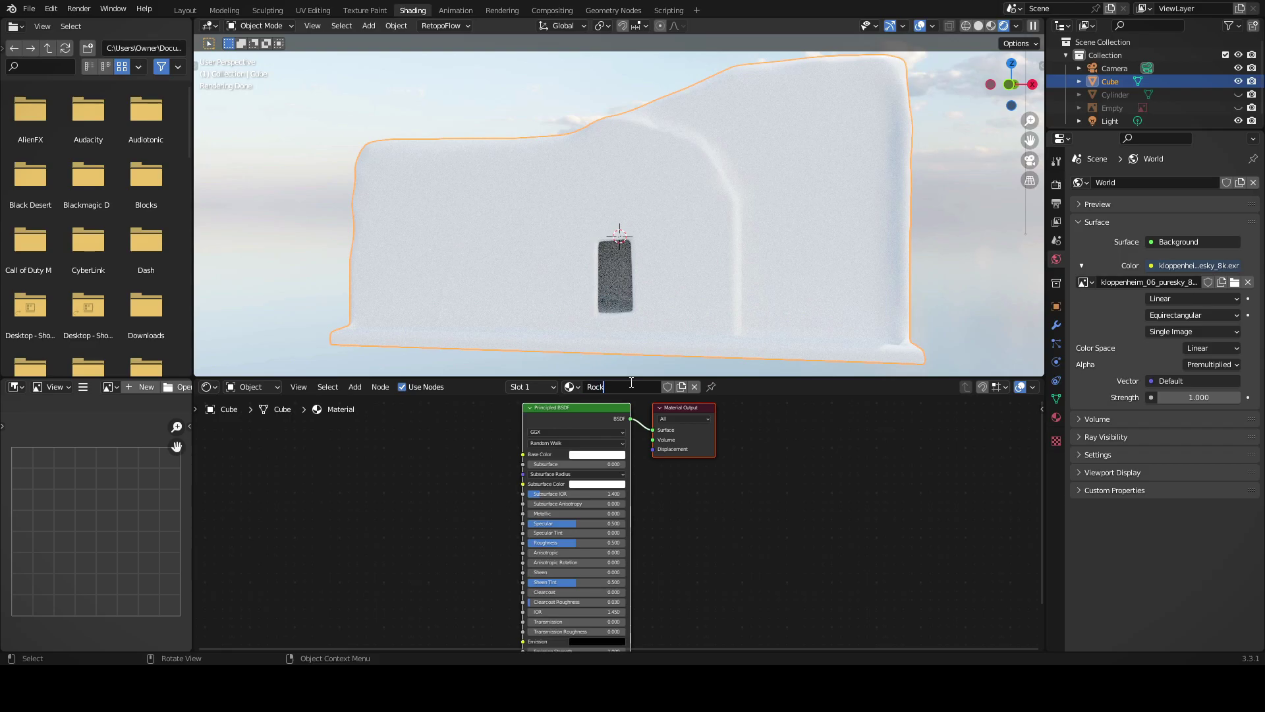
scroll(622, 369, "up", 1)
middle_click_drag(448, 534, 474, 510)
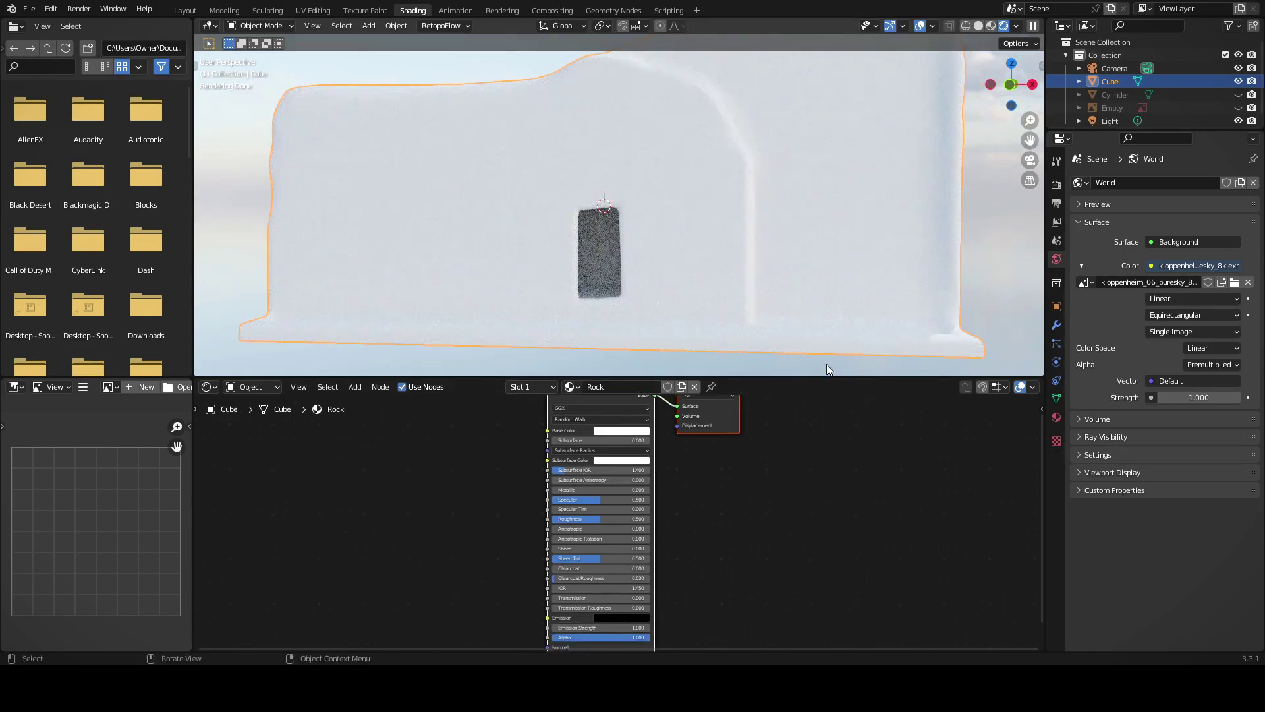
left_click(1056, 324)
left_click(1098, 183)
left_click(1099, 263)
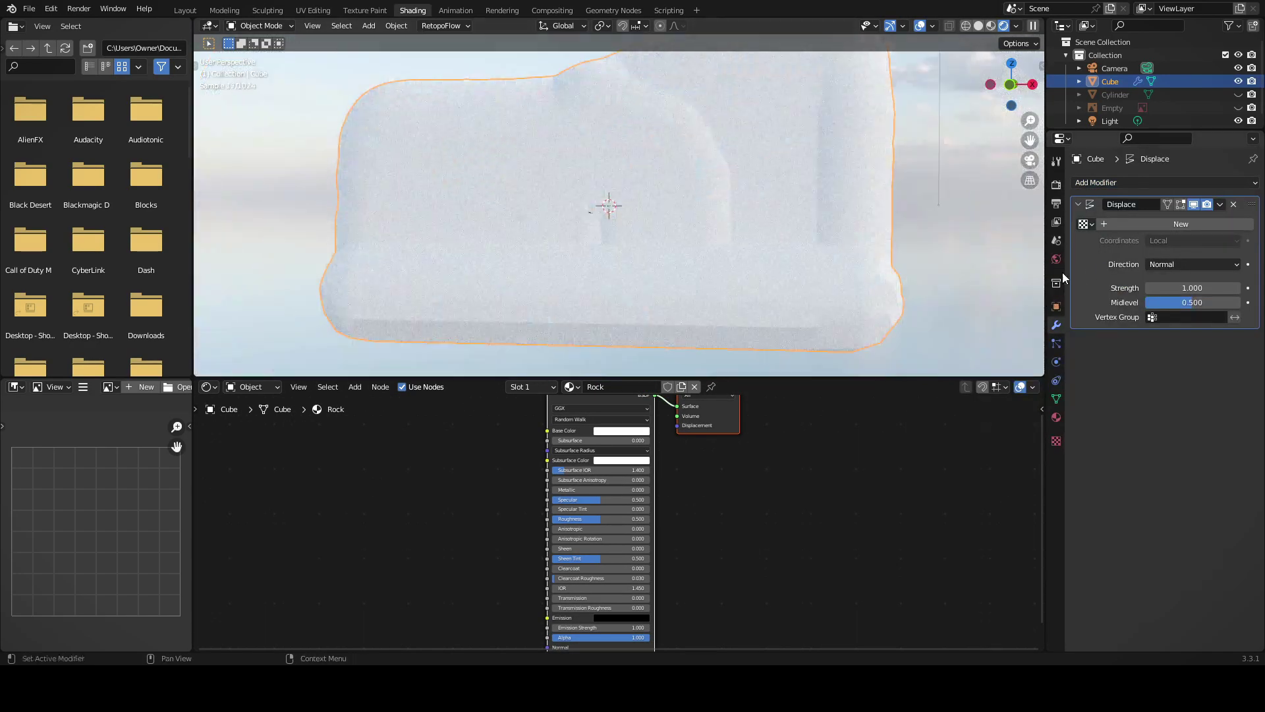
left_click(1234, 204)
- Add Noise Texture and Bump nodes wired Fac→Height→Normal, with Detail 15 and Scale 9.5
key("shift+a")
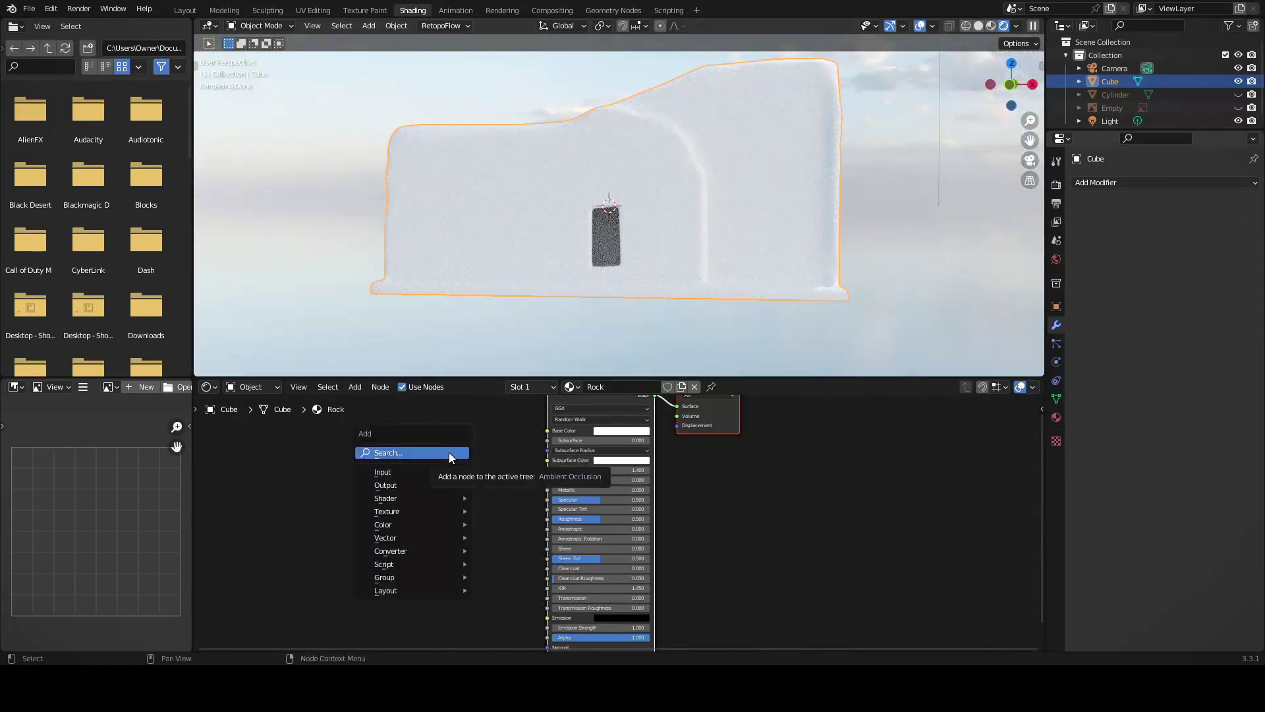
scroll(407, 555, "up", 2)
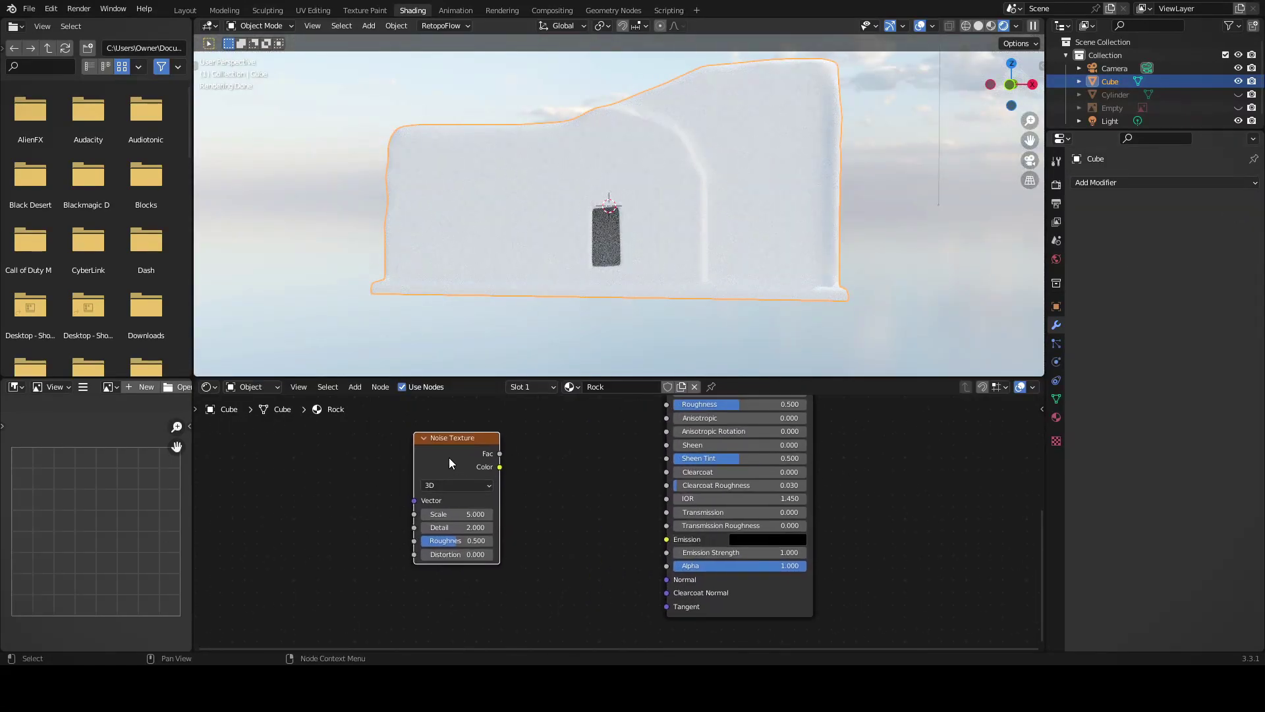
key("shift+a")
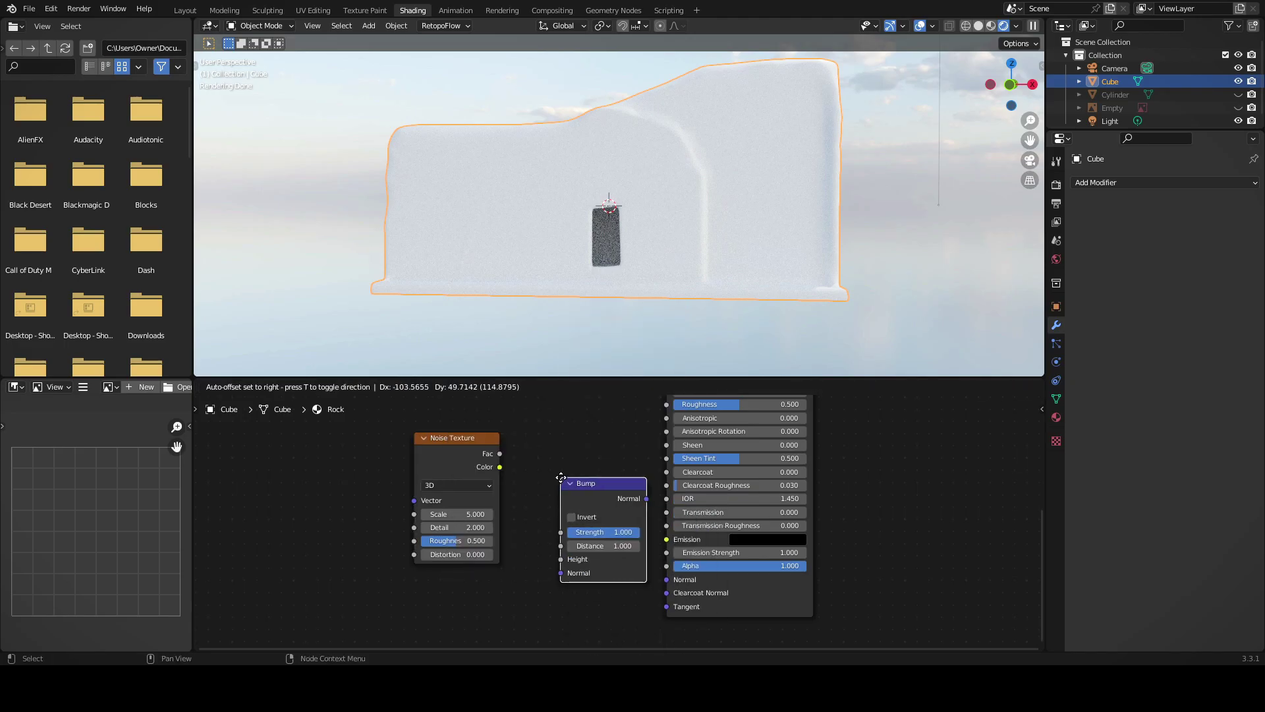
left_click_drag(550, 568, 557, 558)
left_click_drag(643, 497, 666, 579)
left_click(457, 528)
type("15")
key("Return")
mouse_move(461, 514)
left_mouse_down()
mouse_move(501, 514)
mouse_move(481, 541)
left_mouse_up()
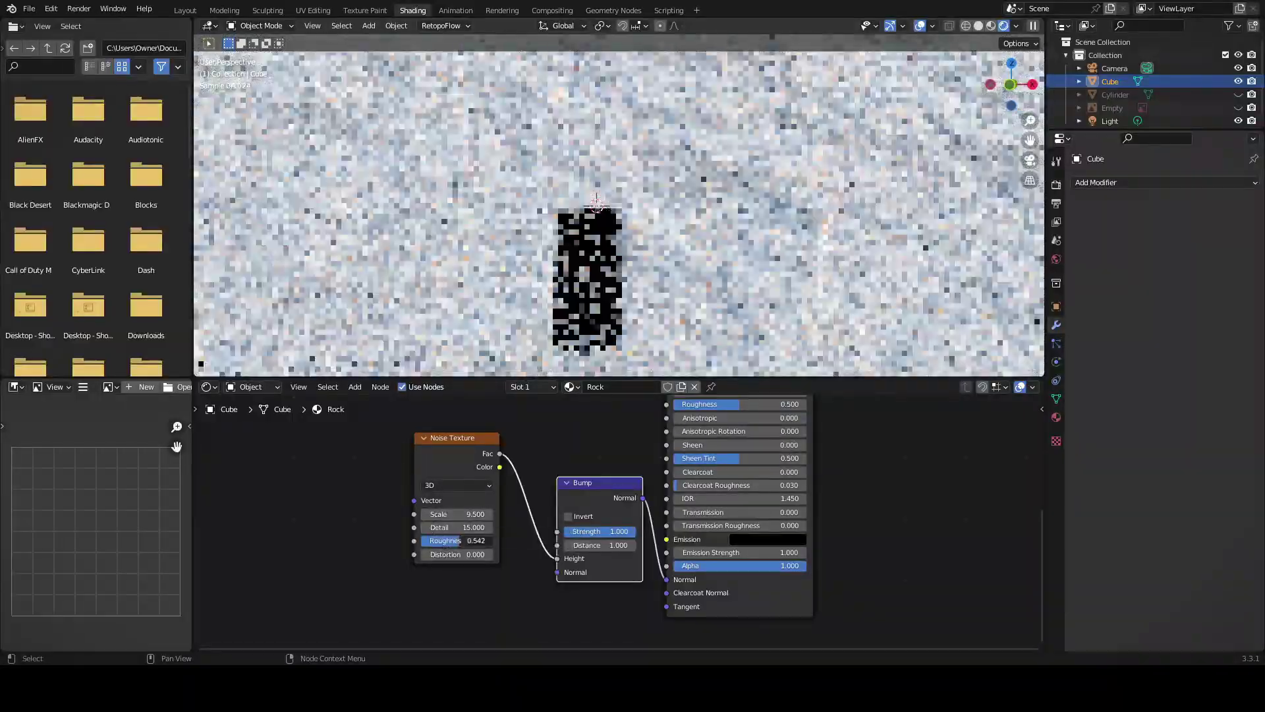
- Raise the Rock roughness and set a brown base colour, comparing against the reference photo
middle_click_drag(767, 404, 752, 491)
left_click(744, 412)
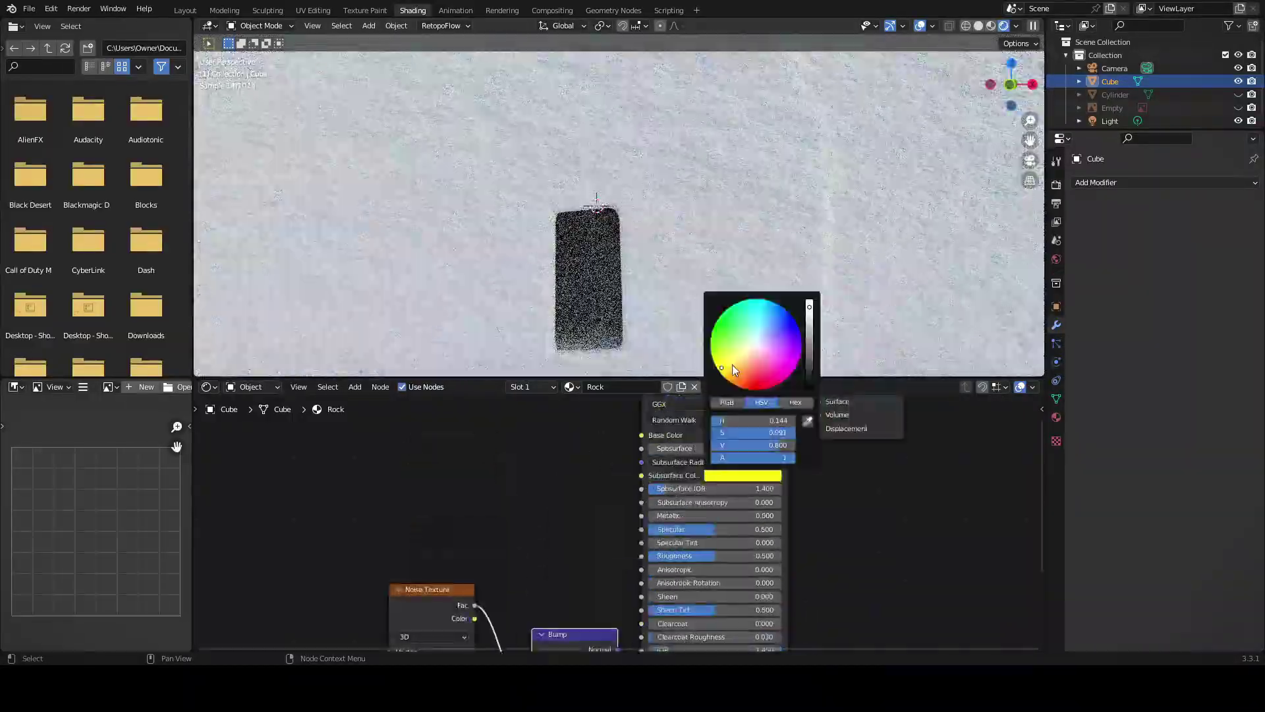
left_click_drag(741, 315, 752, 308)
middle_click_drag(698, 276, 670, 301)
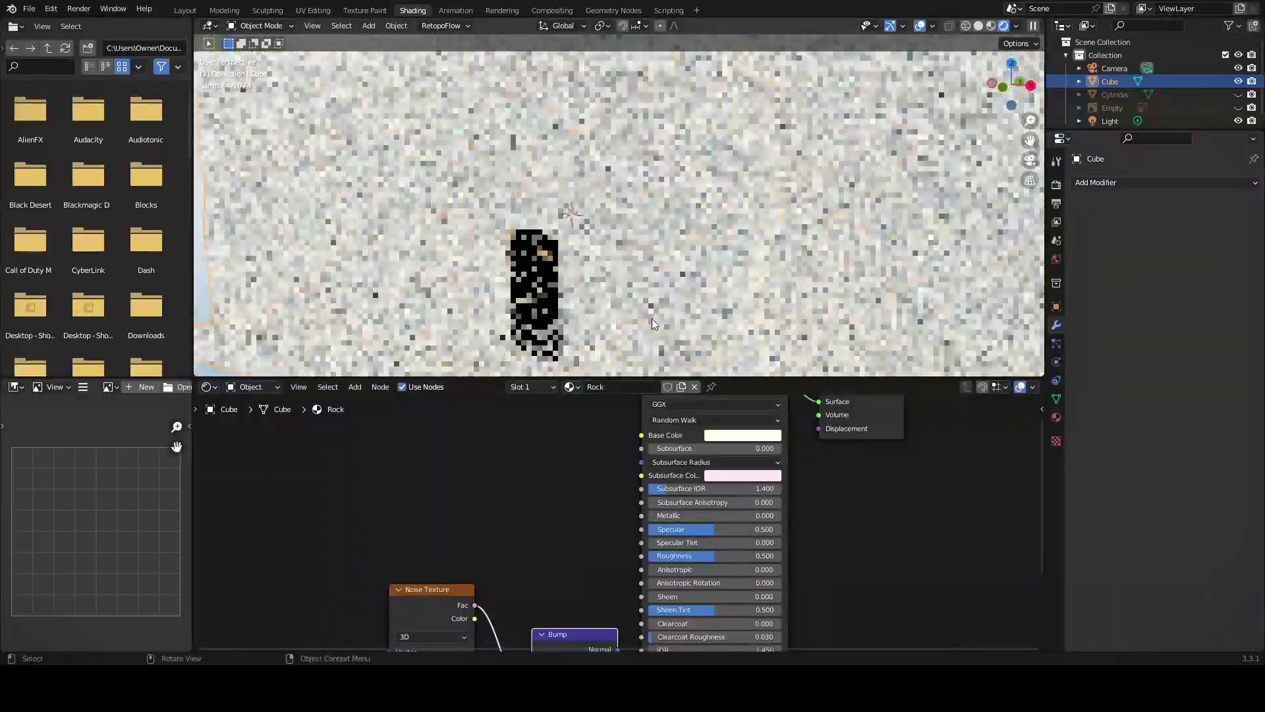
left_click(1239, 107)
left_click(1239, 82)
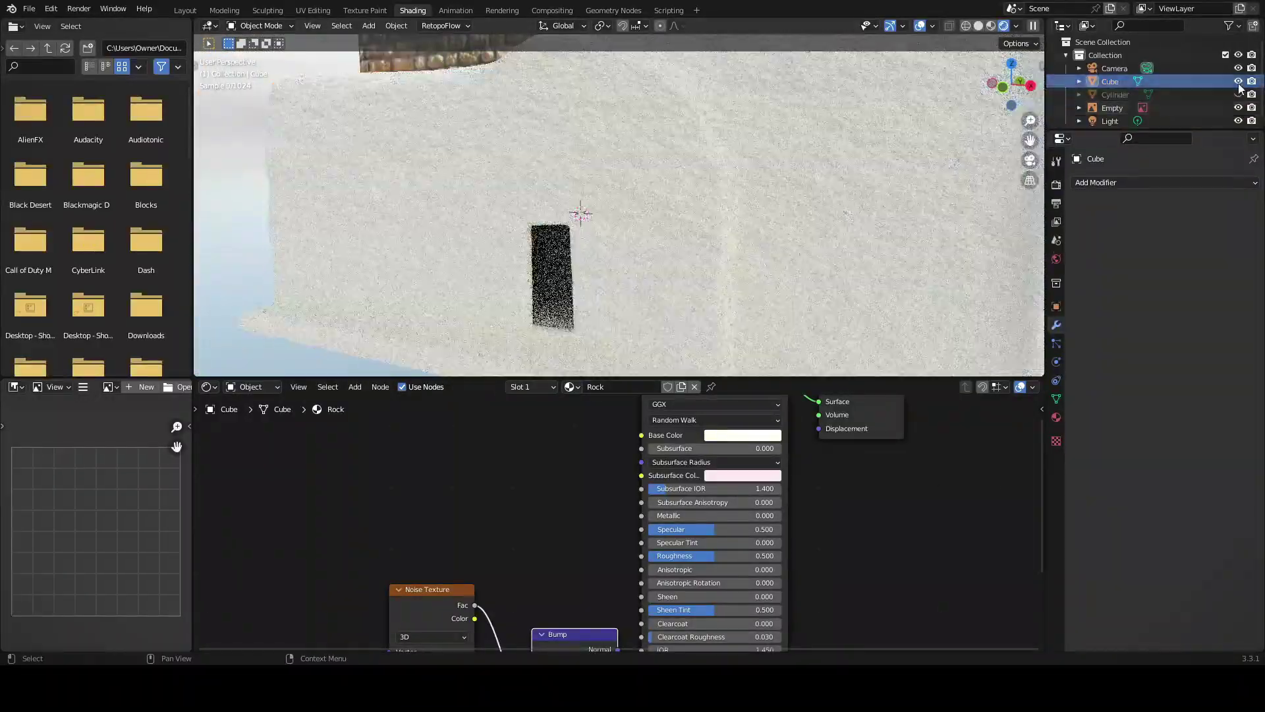
left_click(757, 436)
left_click(1239, 81)
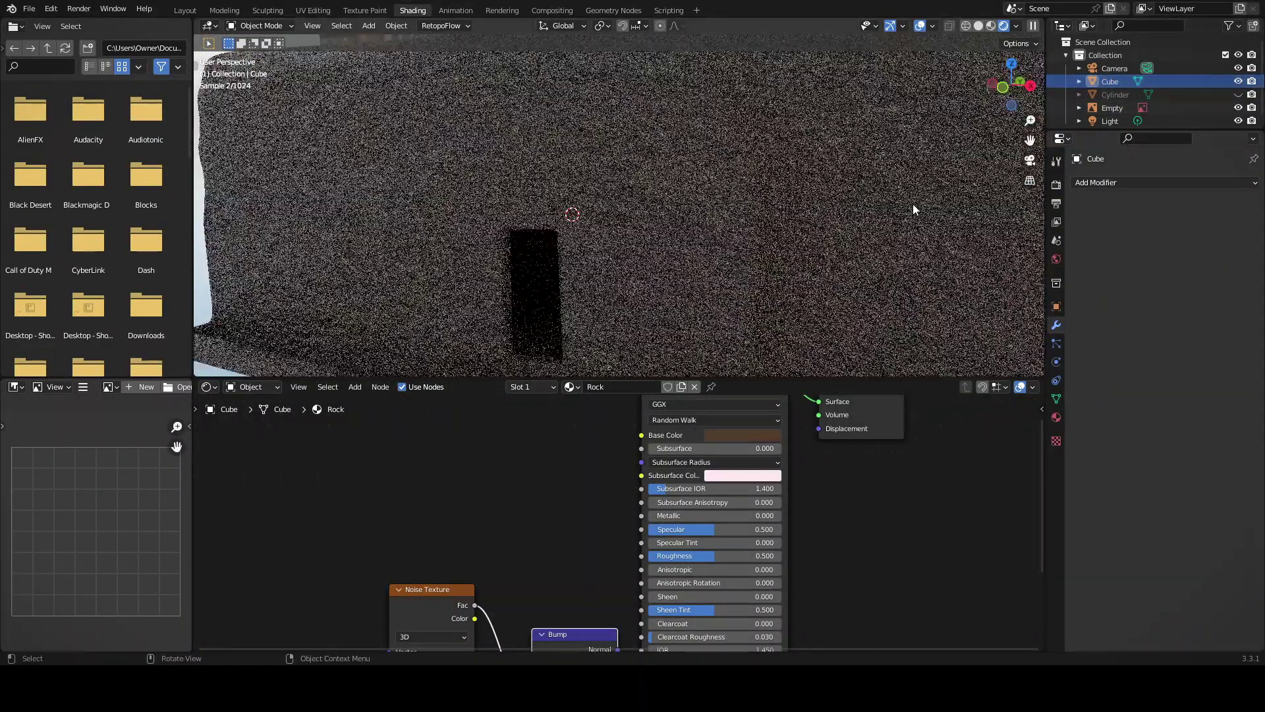
middle_click_drag(911, 205, 637, 285)
scroll(805, 398, "down", 3)
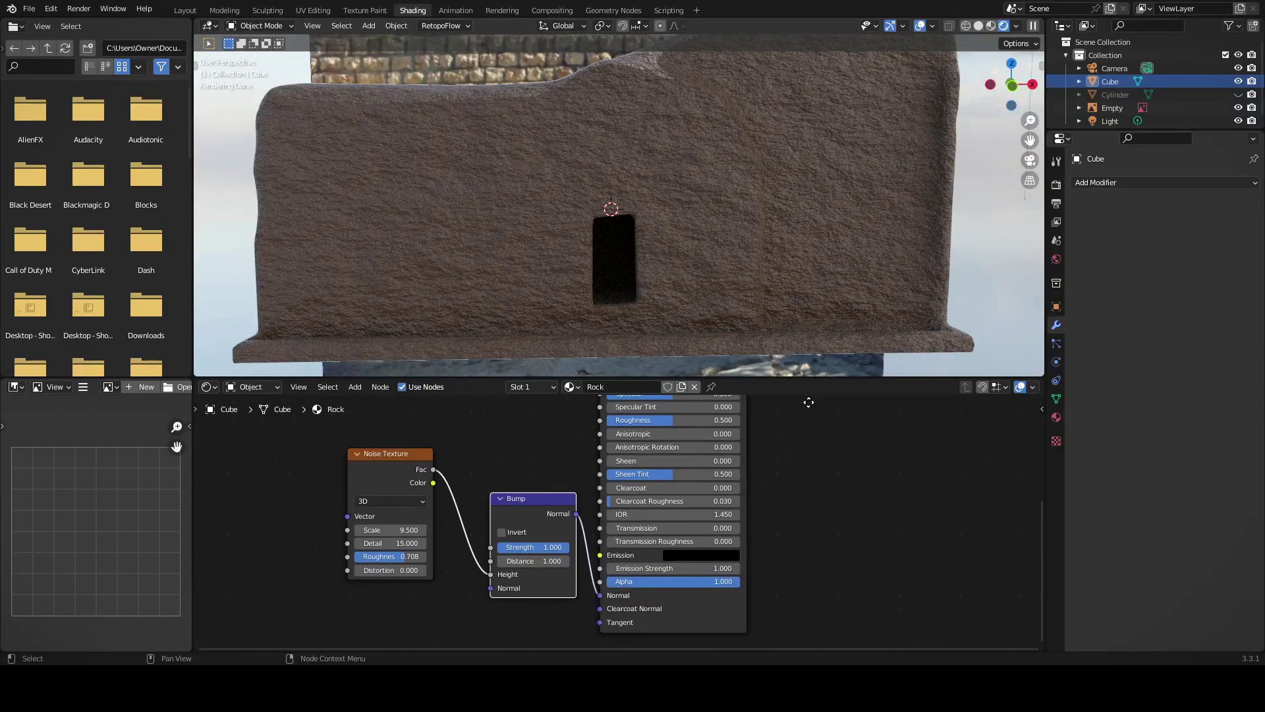
key("shift+a")
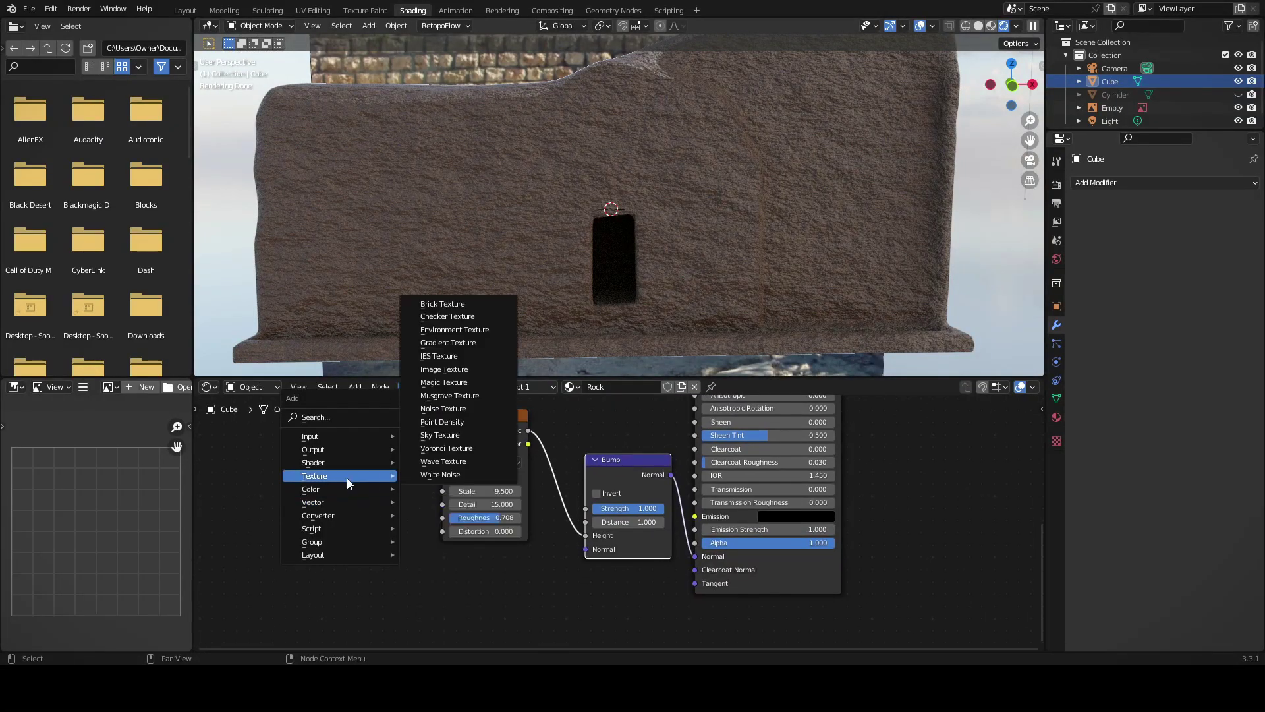
- Feed a Texture Coordinate node's Object output into the Noise Vector and lower Scale to 8.3
left_click(315, 417)
type("texture")
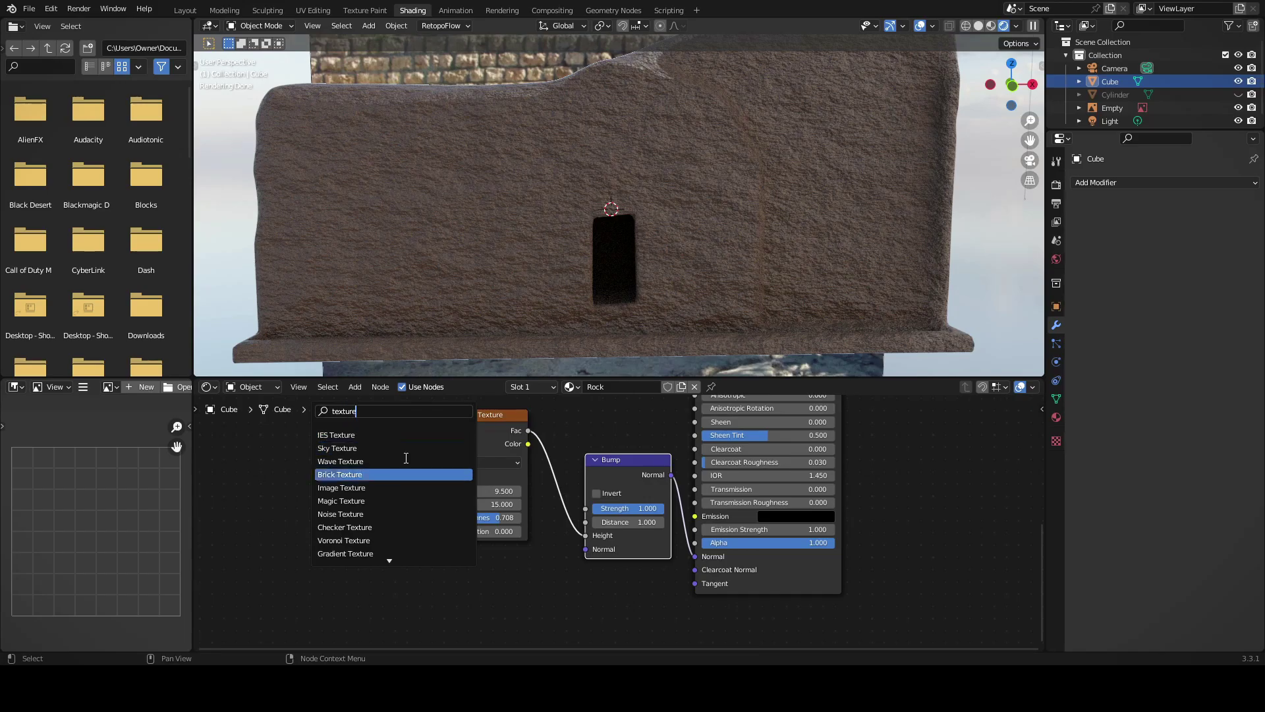
left_click(405, 437)
left_click_drag(394, 472, 442, 477)
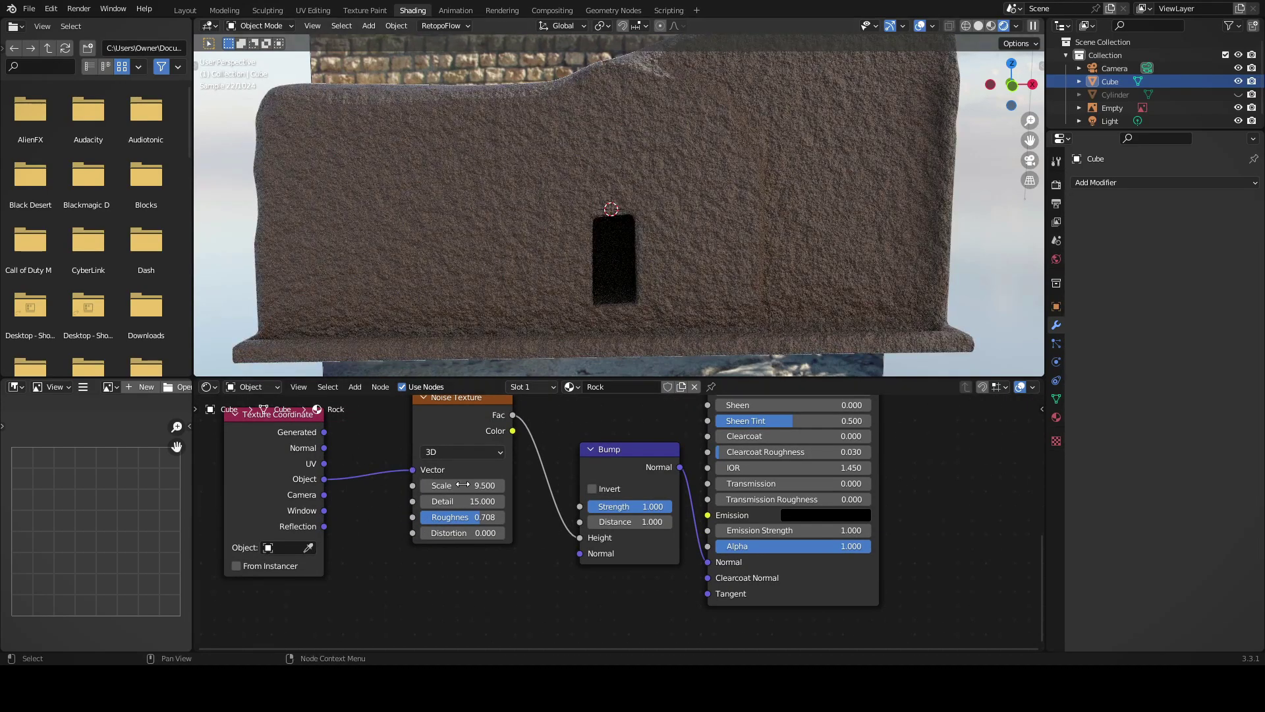
scroll(433, 571, "up", 2)
left_click_drag(520, 507, 517, 510)
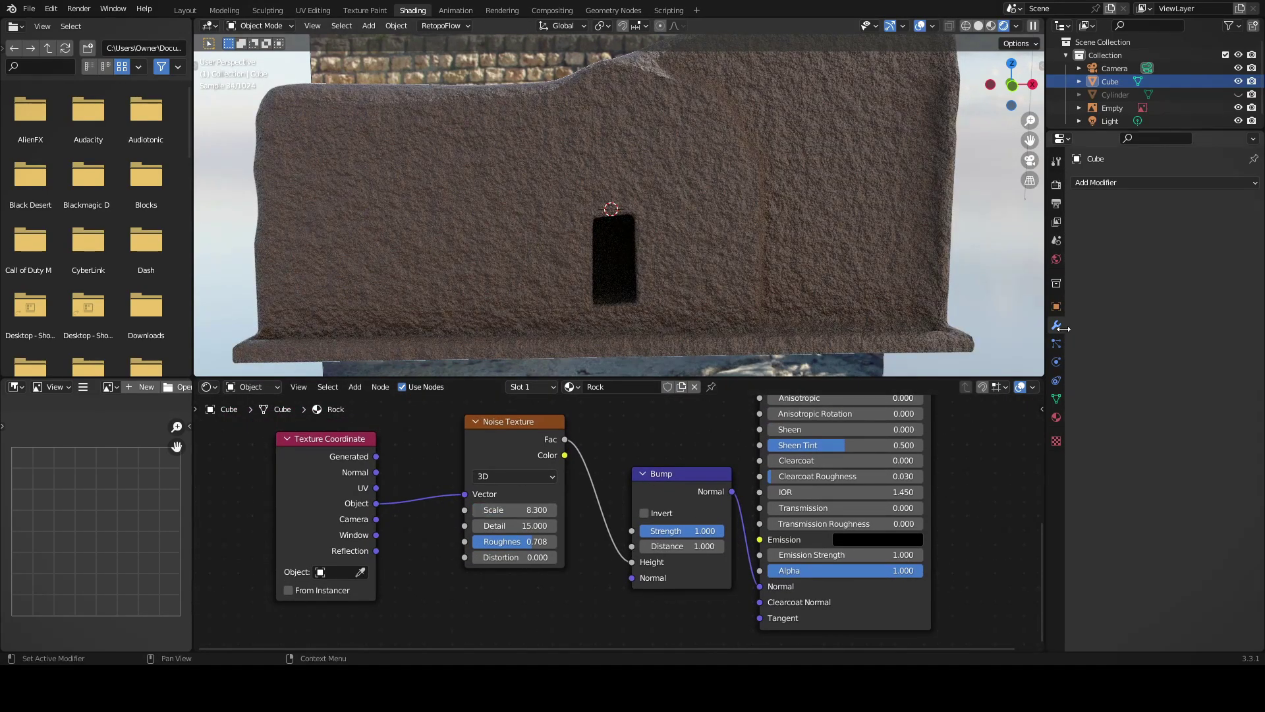
- Add a Displace modifier with a new Clouds texture, size 0.01, Improved Perlin basis
left_click(1109, 186)
left_click(1145, 257)
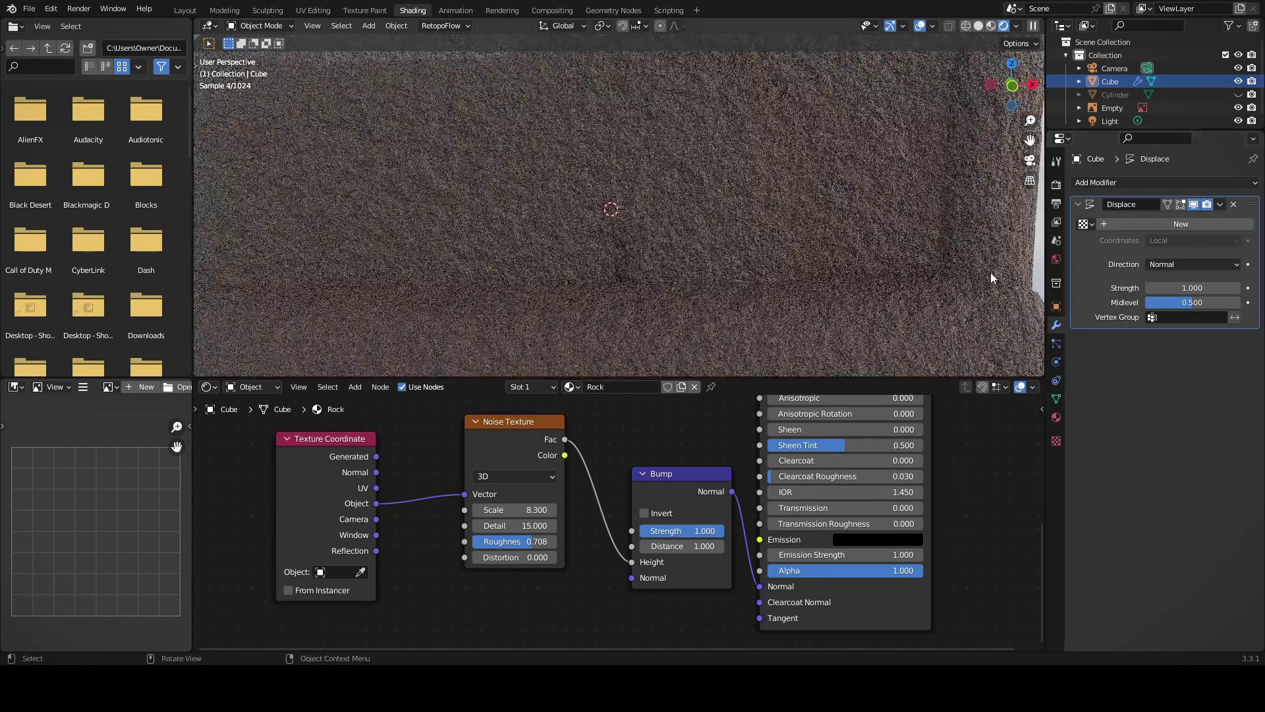
left_click(1212, 225)
left_click(1247, 224)
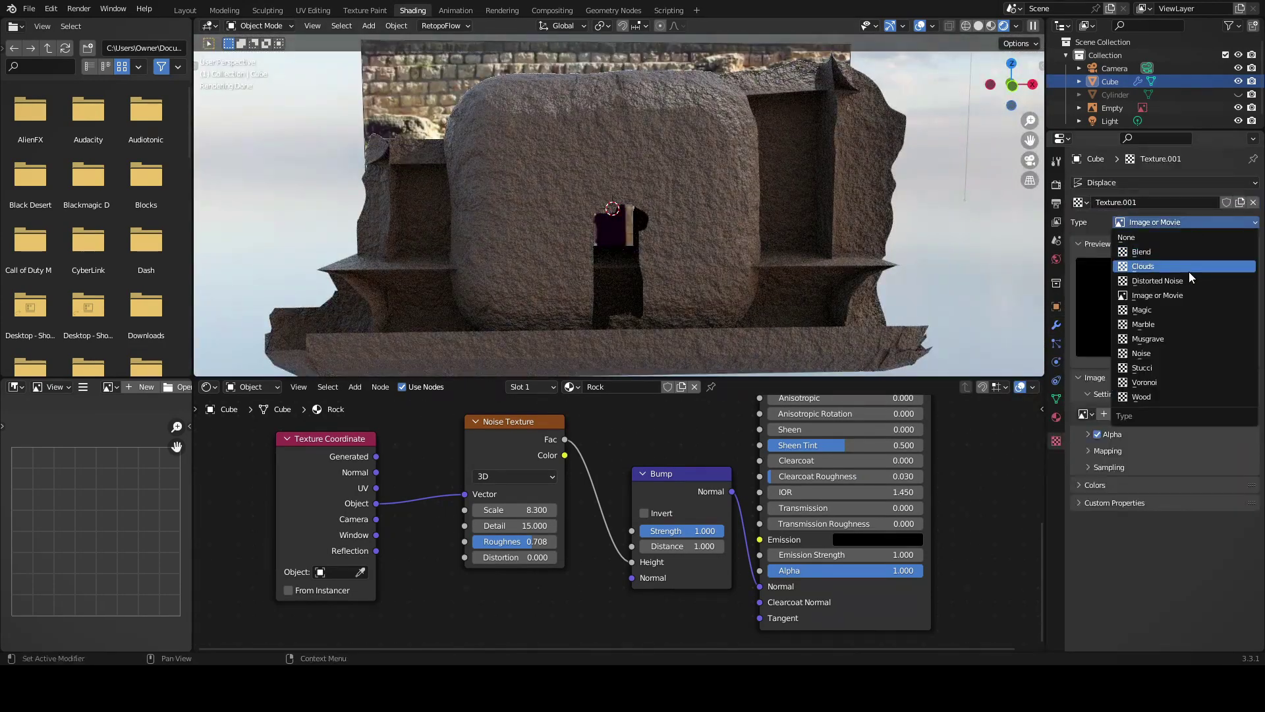
left_click(1190, 271)
left_click_drag(1191, 457, 1160, 456)
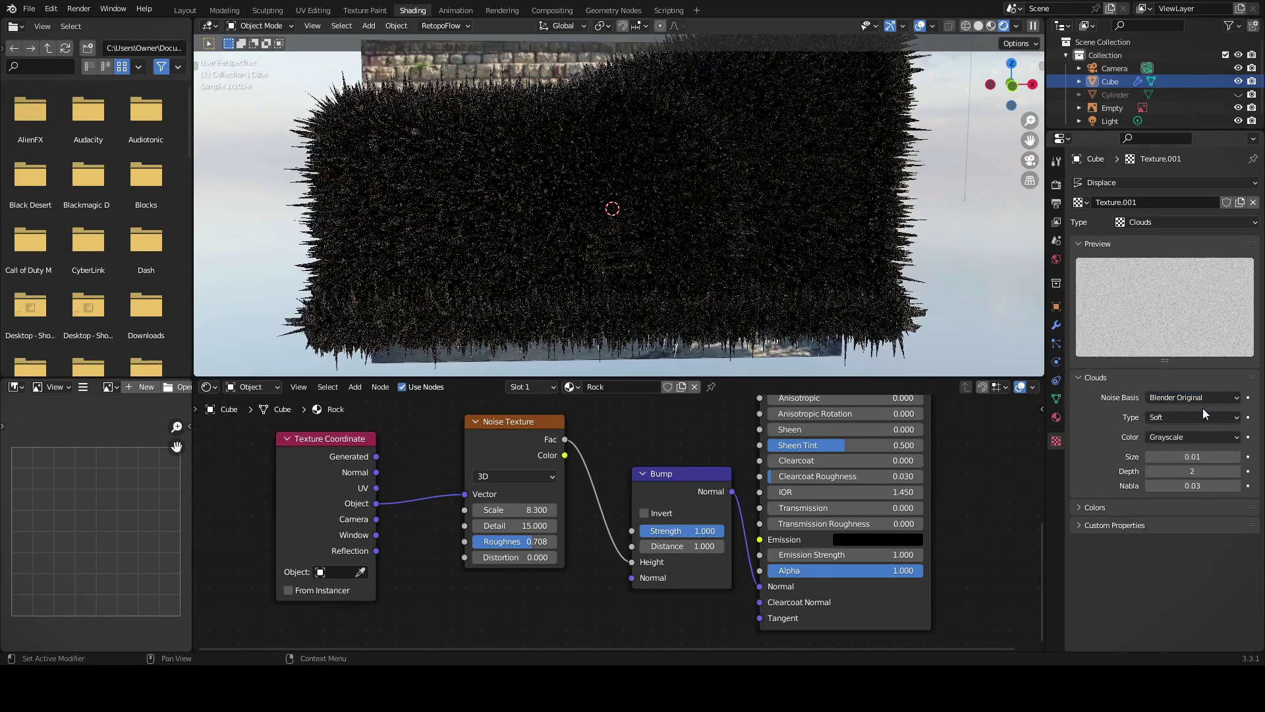
left_click(1192, 397)
left_click(1197, 456)
left_click(1193, 398)
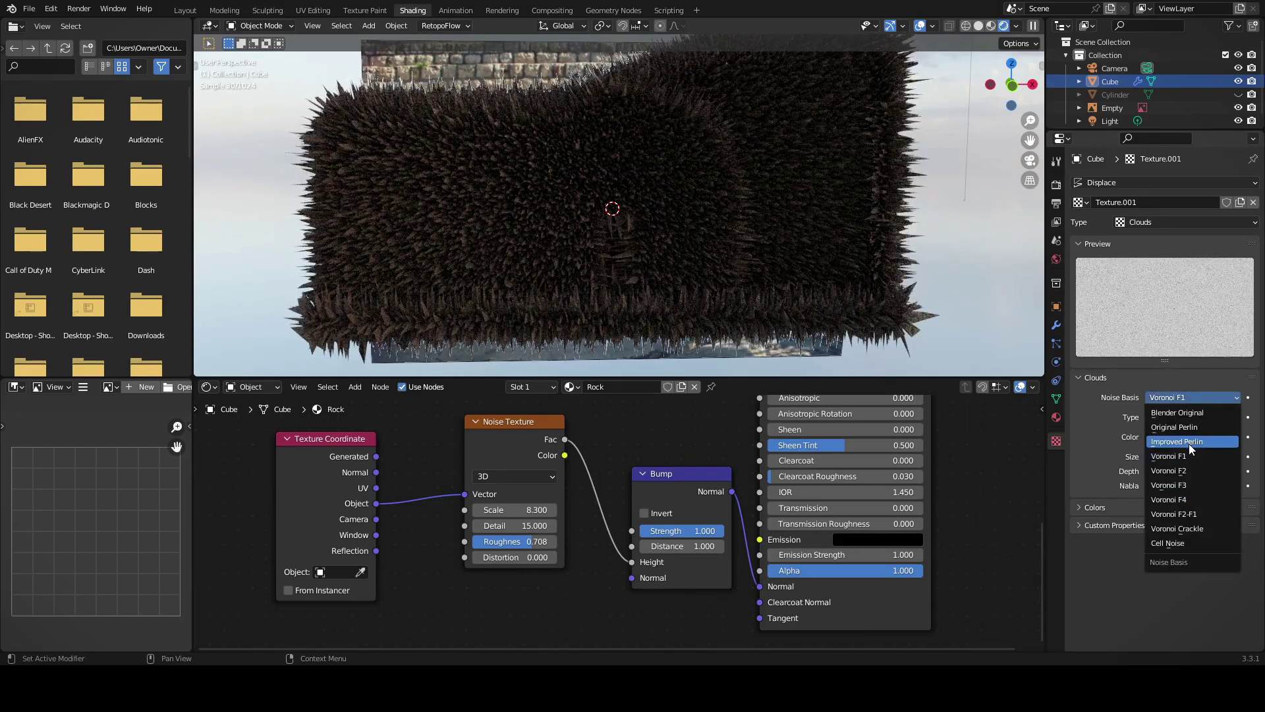
left_click(1190, 441)
- Set the displacement strength to 0.002 and hide the reference image Empty
left_click(1056, 325)
double_click(1152, 289)
type("0.005")
key("Return")
left_click(1237, 288)
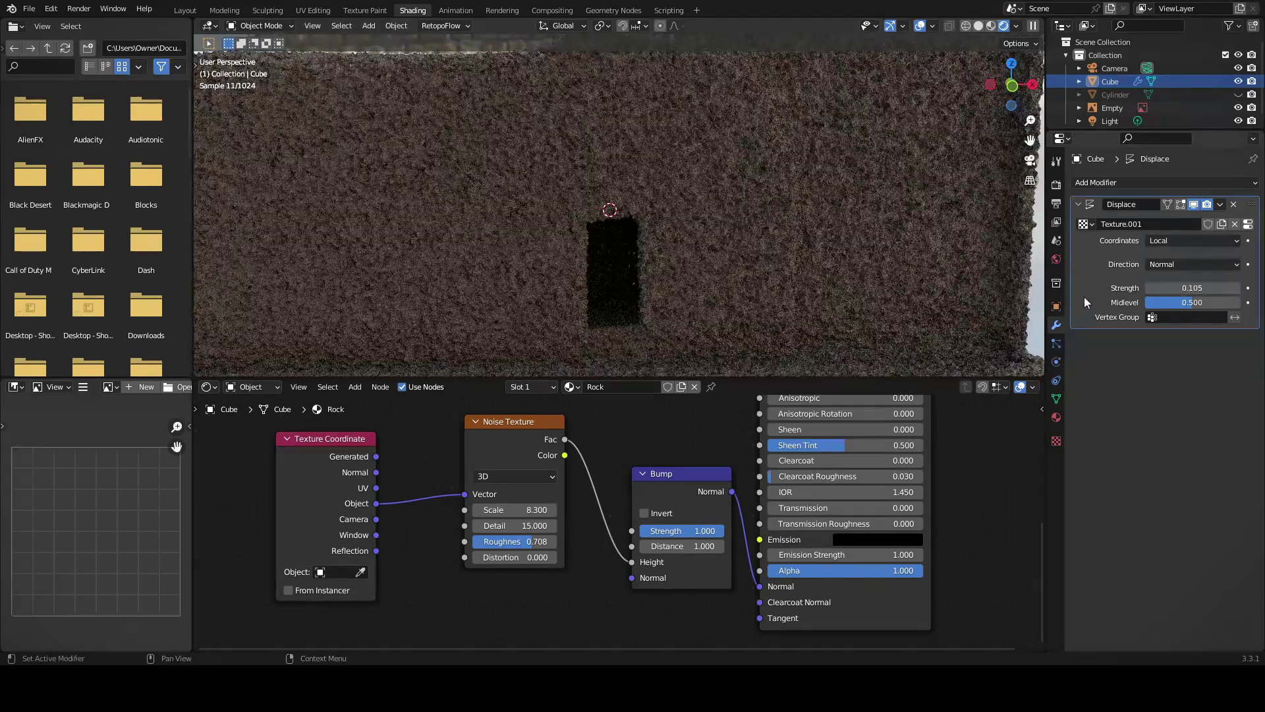
key("Return")
double_click(1181, 290)
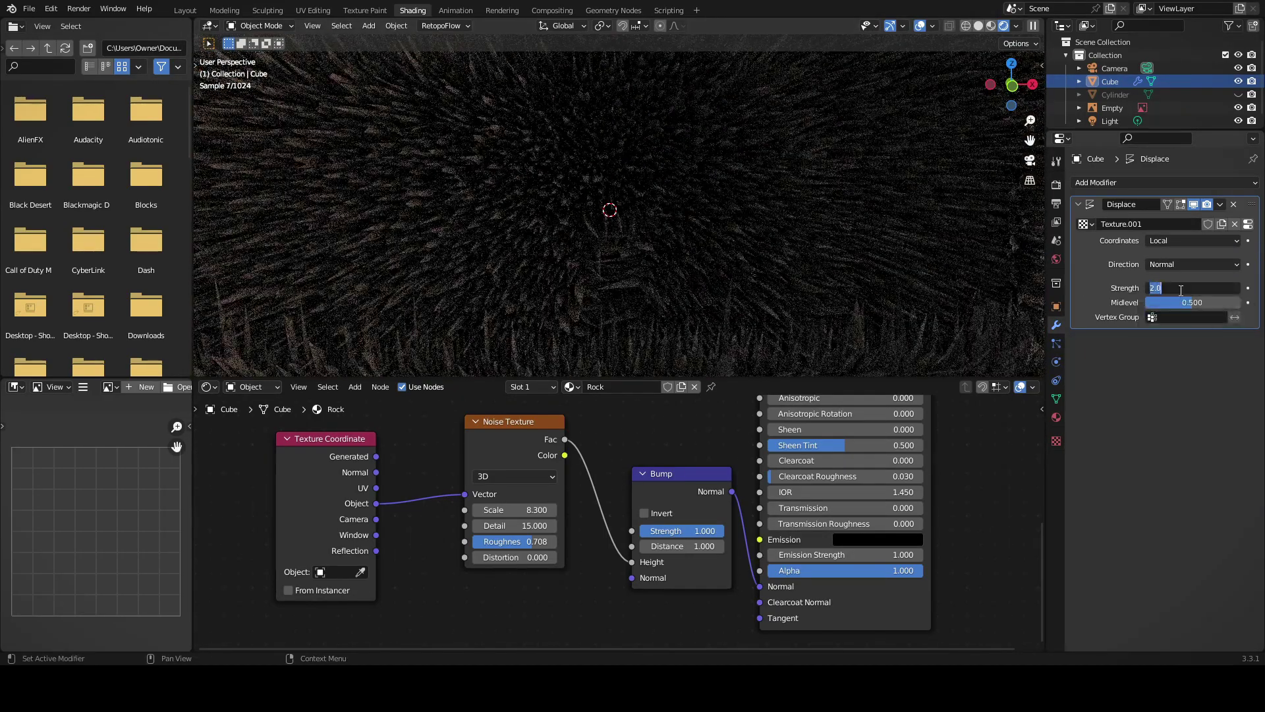
key("Return")
scroll(949, 258, "down", 2)
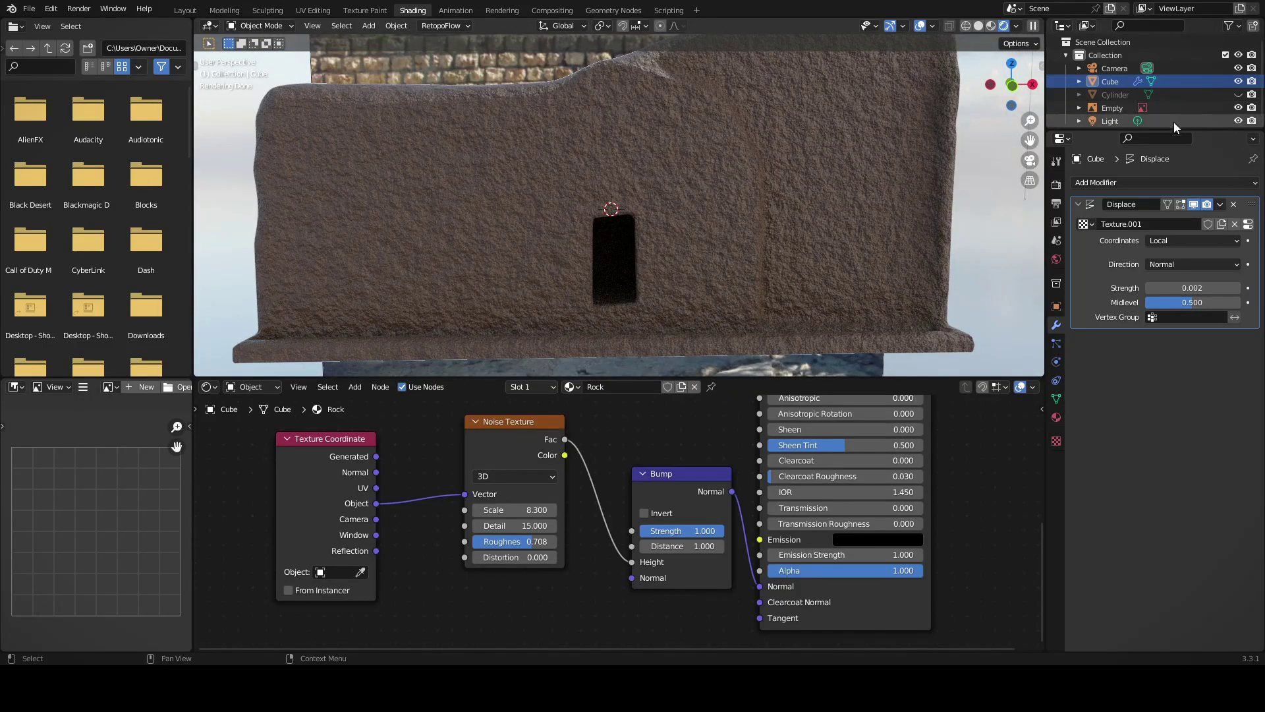
left_click(1238, 108)
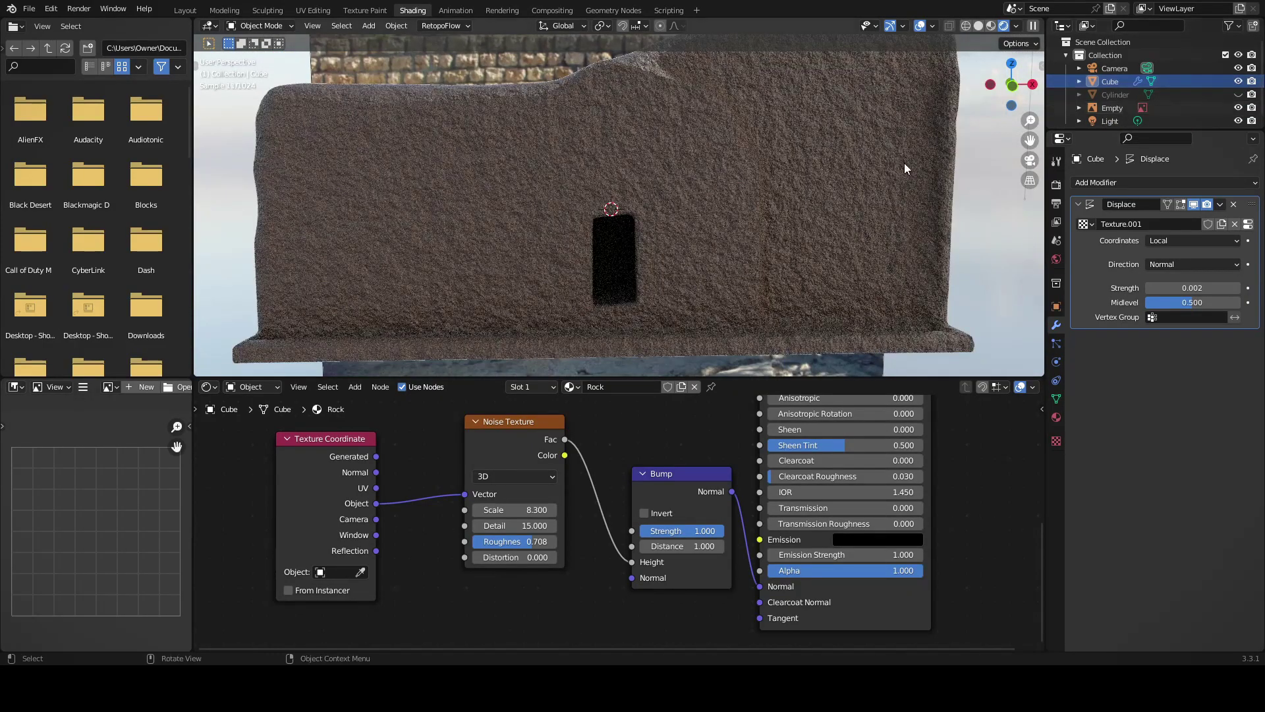
- Reveal the cylinder and link the rock wall's Rock material and Displace modifier onto it
mouse_move(824, 264)
middle_mouse_down()
mouse_move(853, 272)
mouse_move(593, 217)
middle_mouse_up()
key("alt+h")
left_click(517, 203)
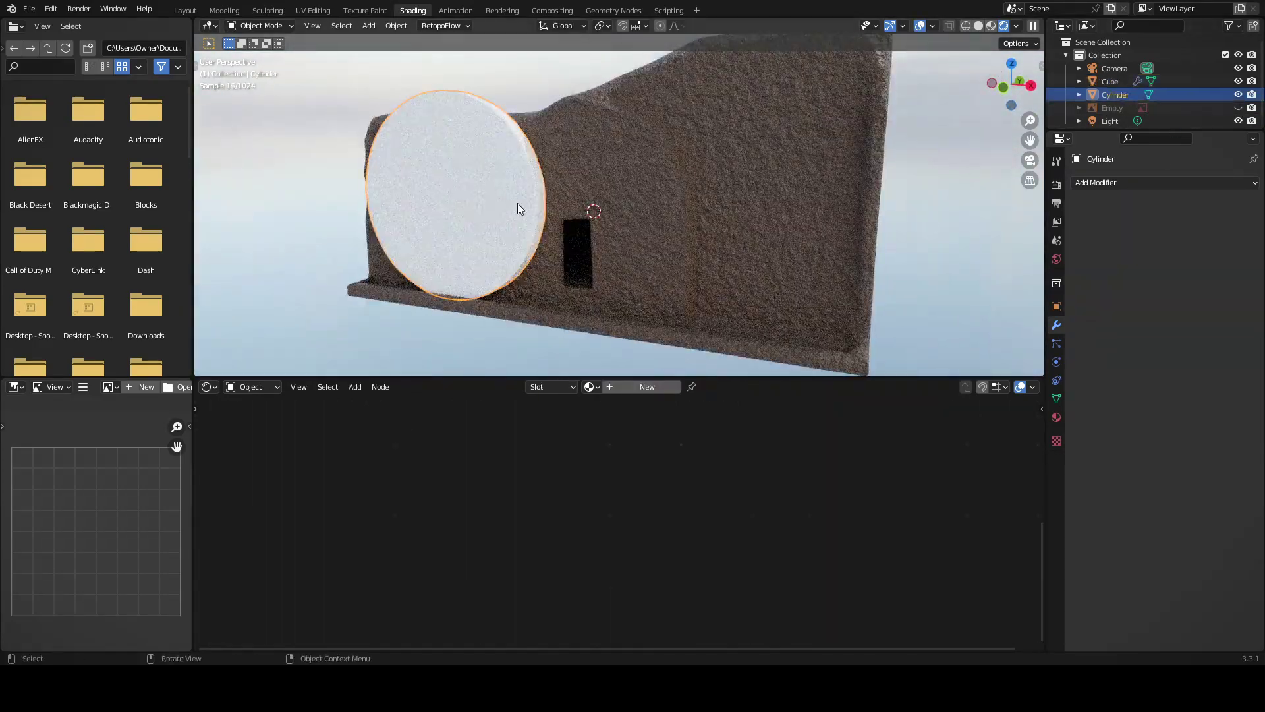
left_click(762, 218, "shift")
key("ctrl+l")
left_click(731, 251)
scroll(718, 234, "up", 3)
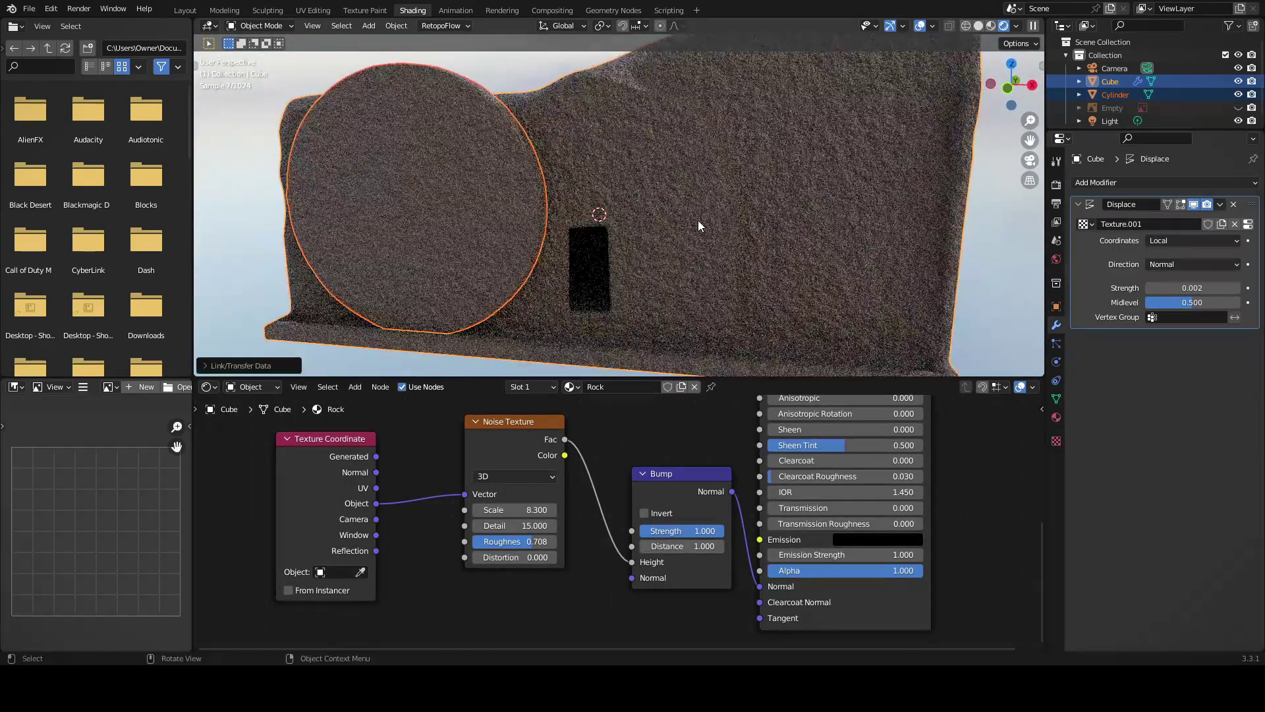
left_click(702, 217)
key("ctrl+z")
key("ctrl+l")
left_click(676, 275)
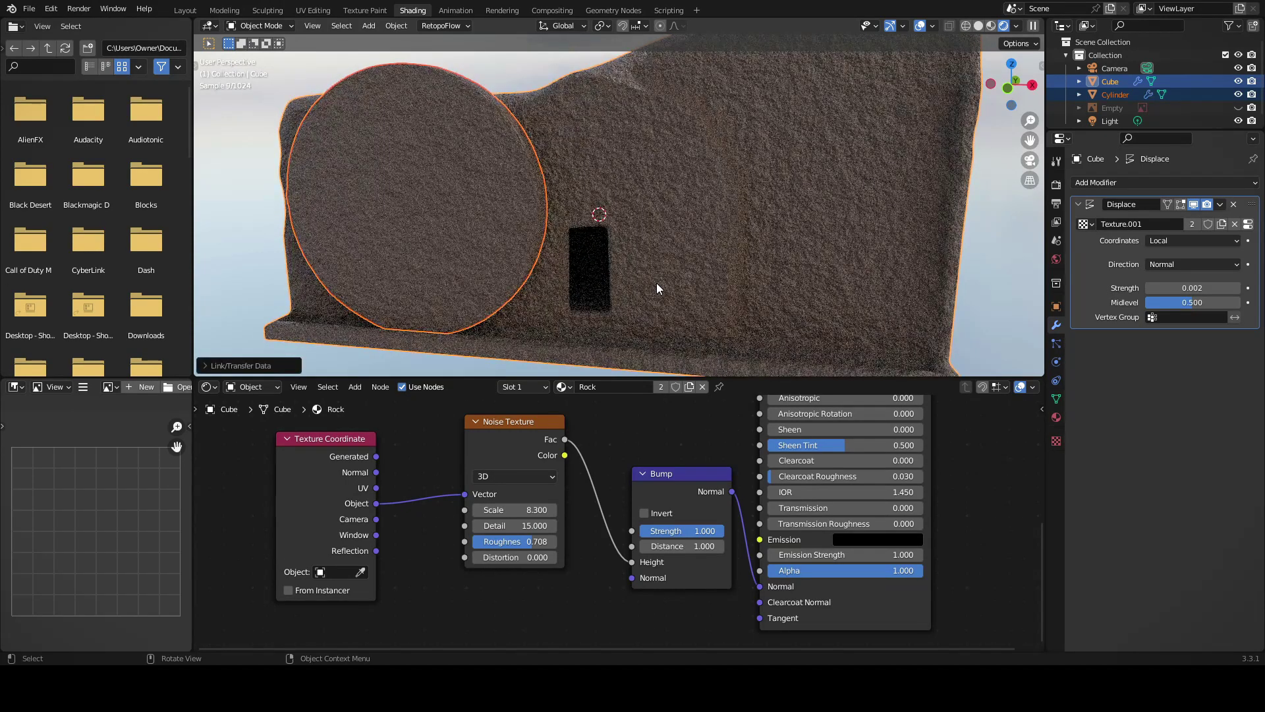
scroll(863, 215, "down", 3)
scroll(956, 208, "down", 2)
mouse_move(956, 208)
middle_mouse_down()
mouse_move(919, 109)
mouse_move(862, 175)
mouse_move(659, 278)
middle_mouse_up()
scroll(904, 145, "up", 1)
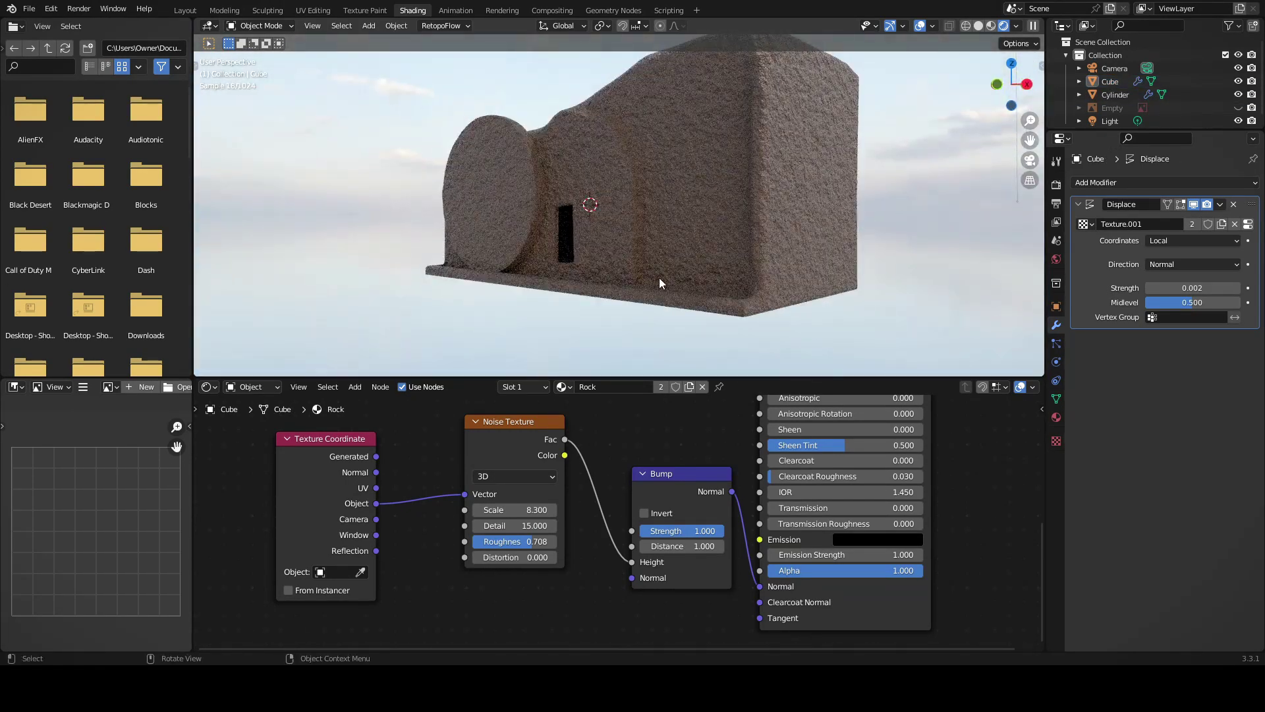
- Add a plane enlarged and lowered as the floor beneath the rock, plus a new cube
key("shift+a")
left_click(607, 311)
key("s")
key("Return")
key("g")
key("z")
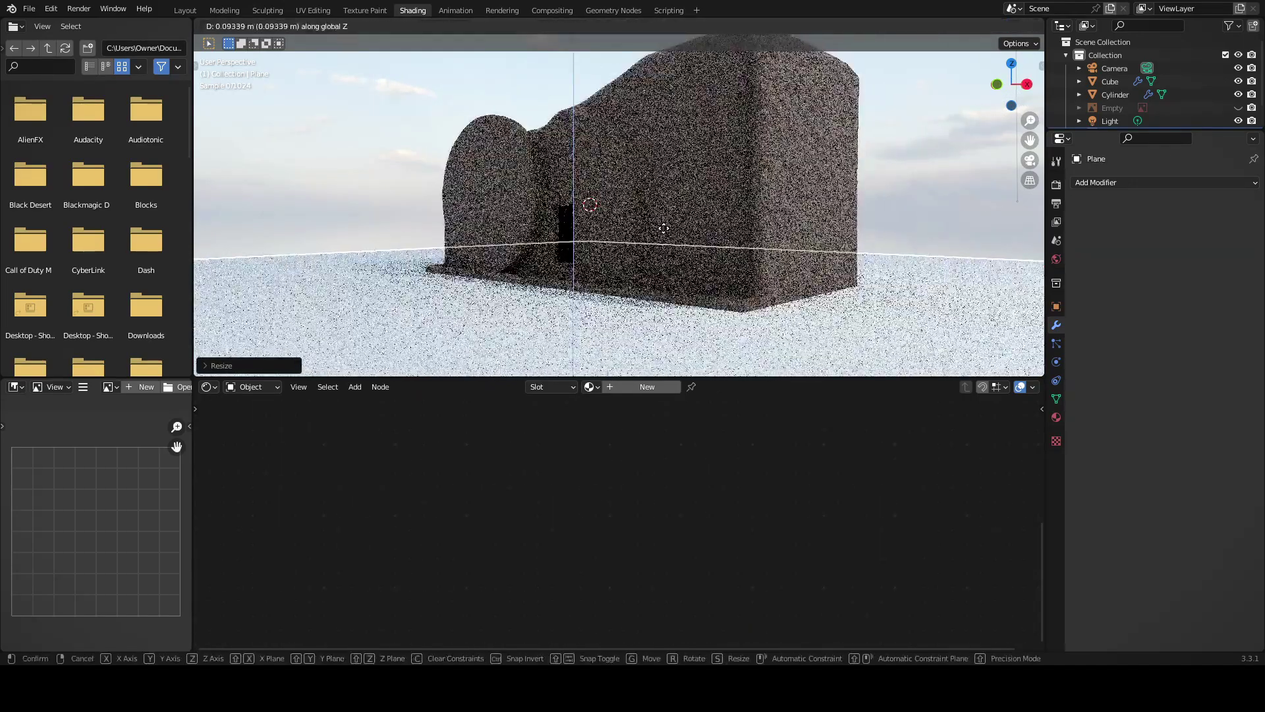
left_click(719, 277)
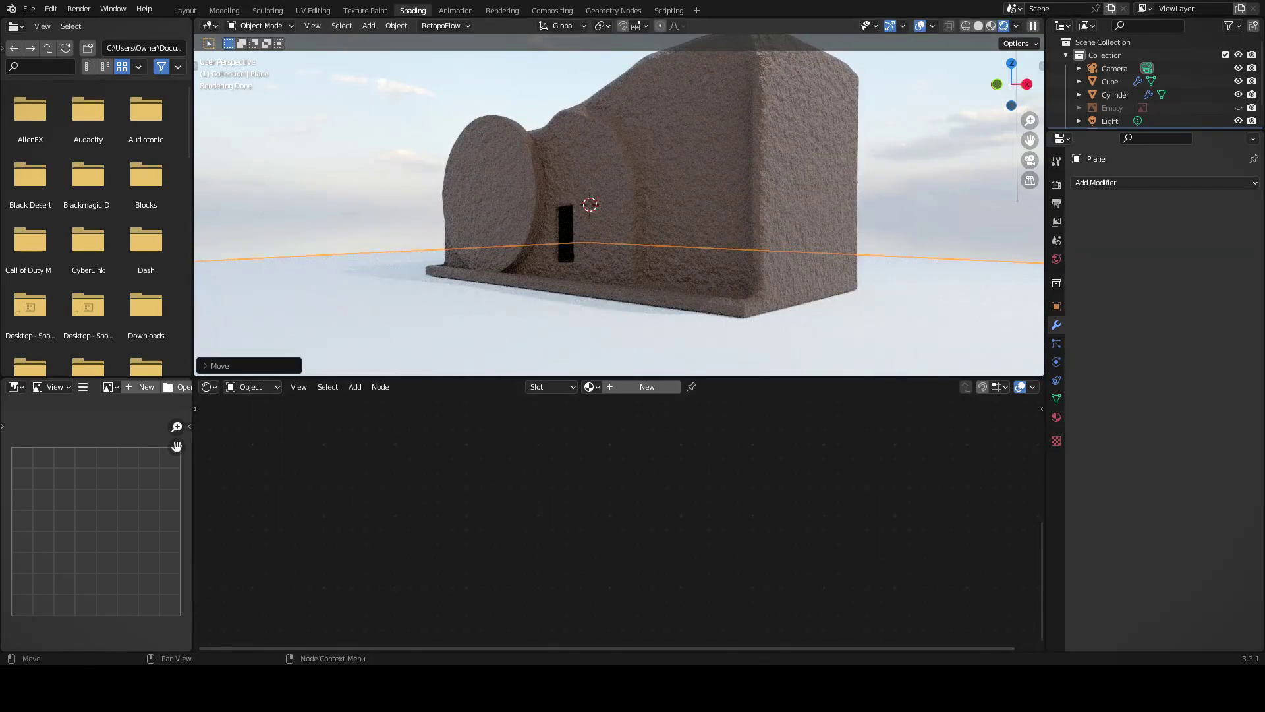
left_click(735, 299)
middle_click_drag(829, 270, 845, 294)
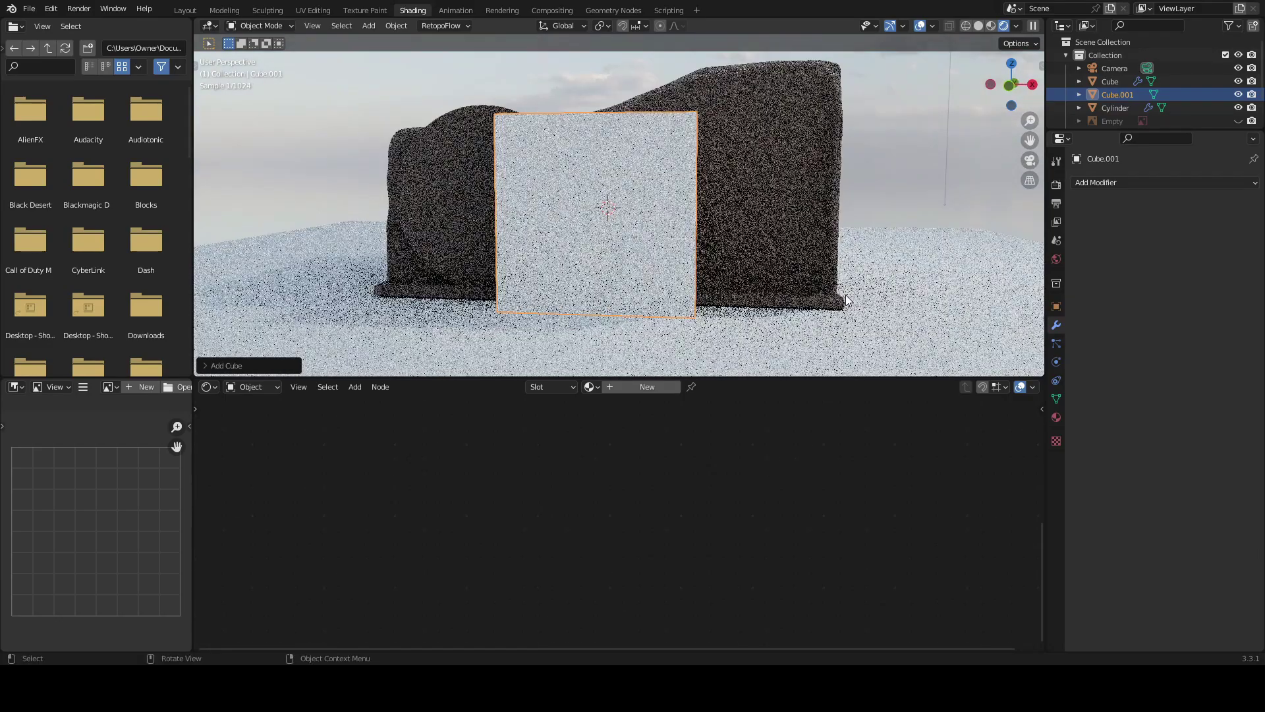
- Set Cube.001's Z dimension to 1.8 m, then view the Layout workspace with material preview
left_click(1038, 66)
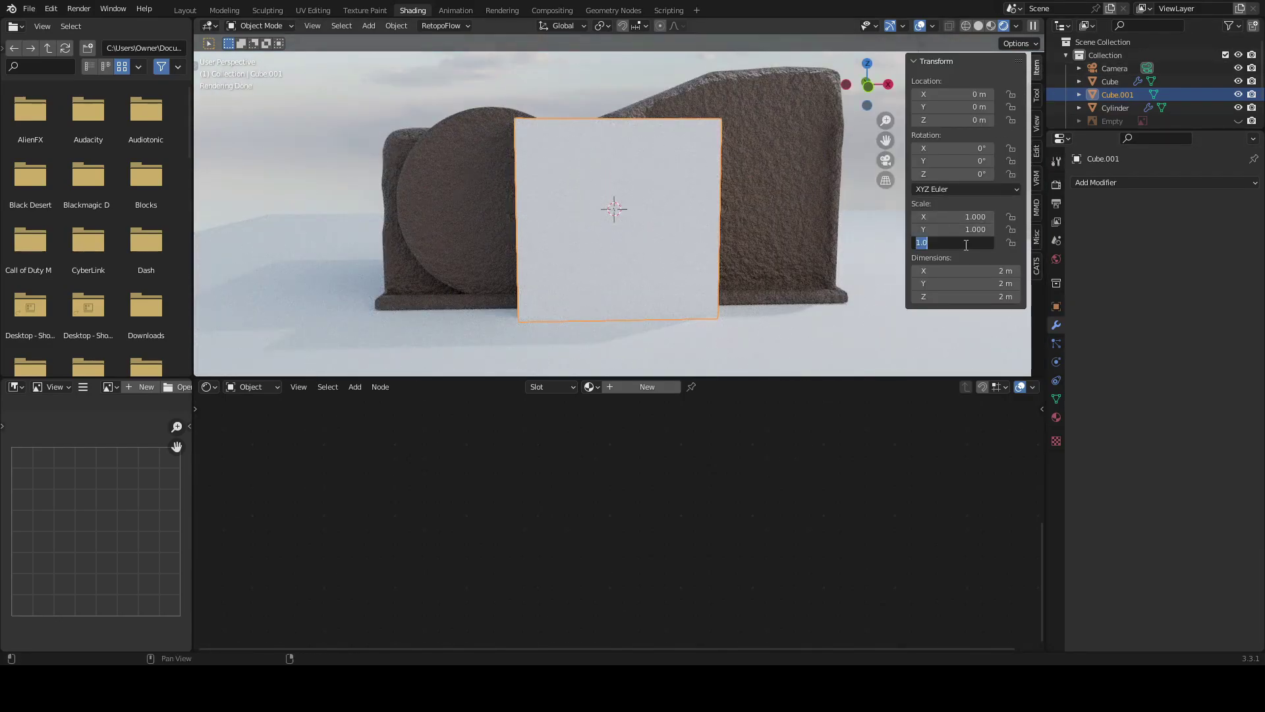
type(".8")
key("Return")
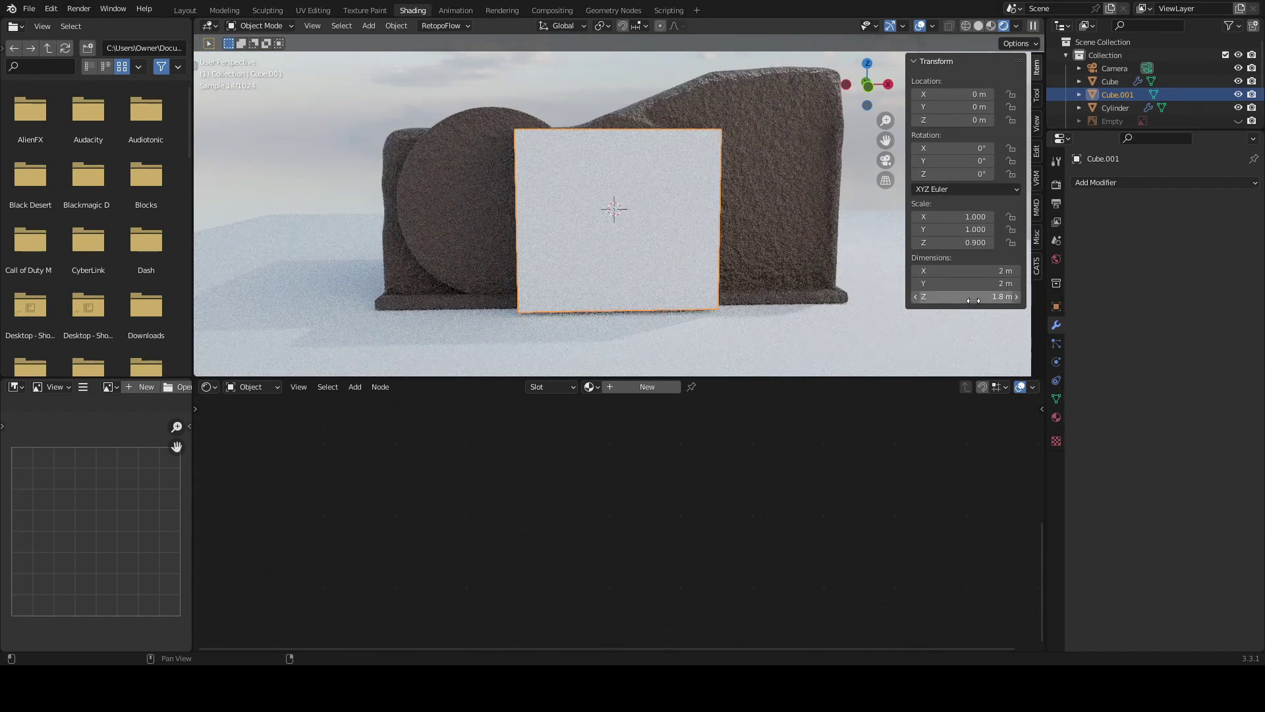
left_click(991, 25)
left_click(185, 10)
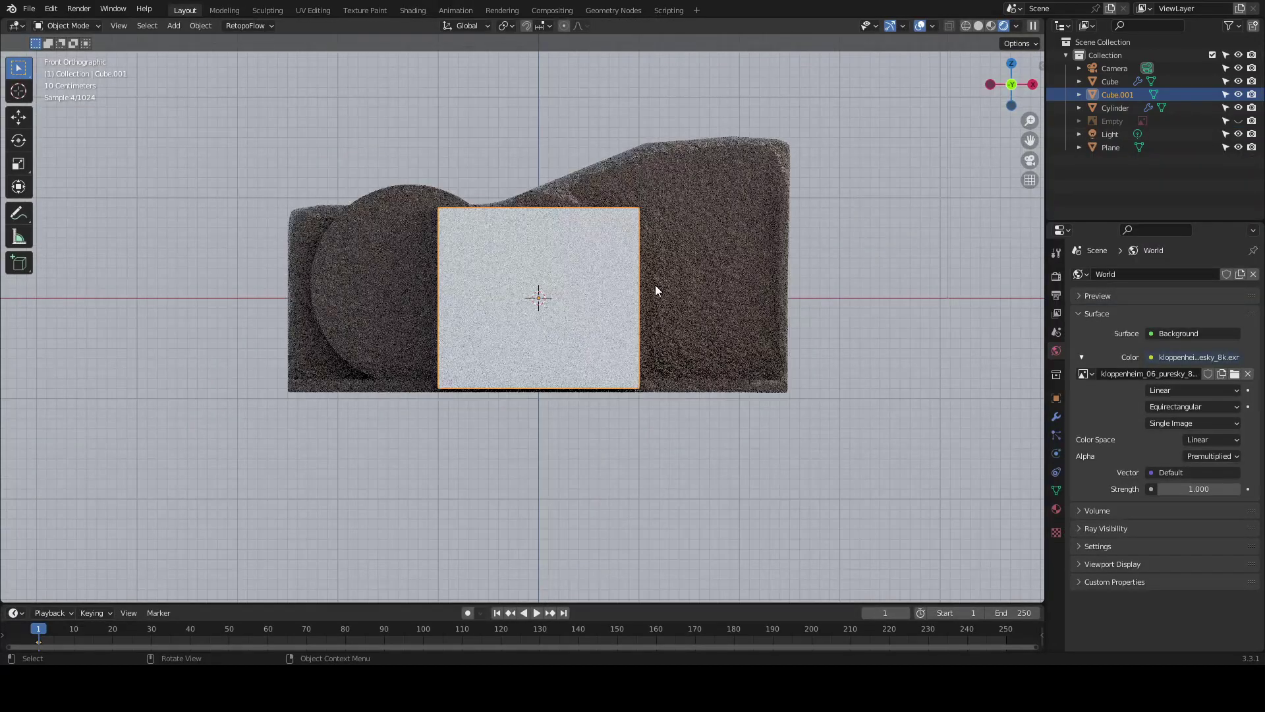
- Raise the rock and cylinder along Z and narrow the white block along X
left_click(400, 295, "shift")
key("g")
key("z")
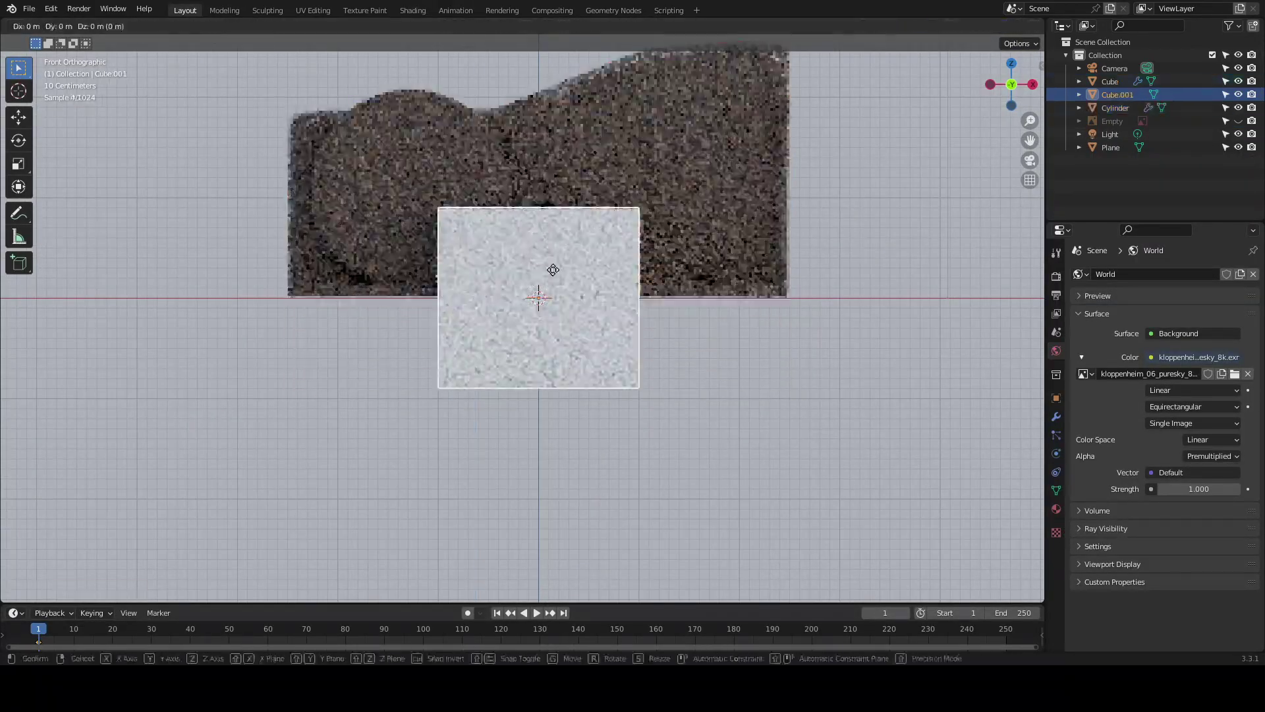
left_click(557, 173)
key("s")
key("x")
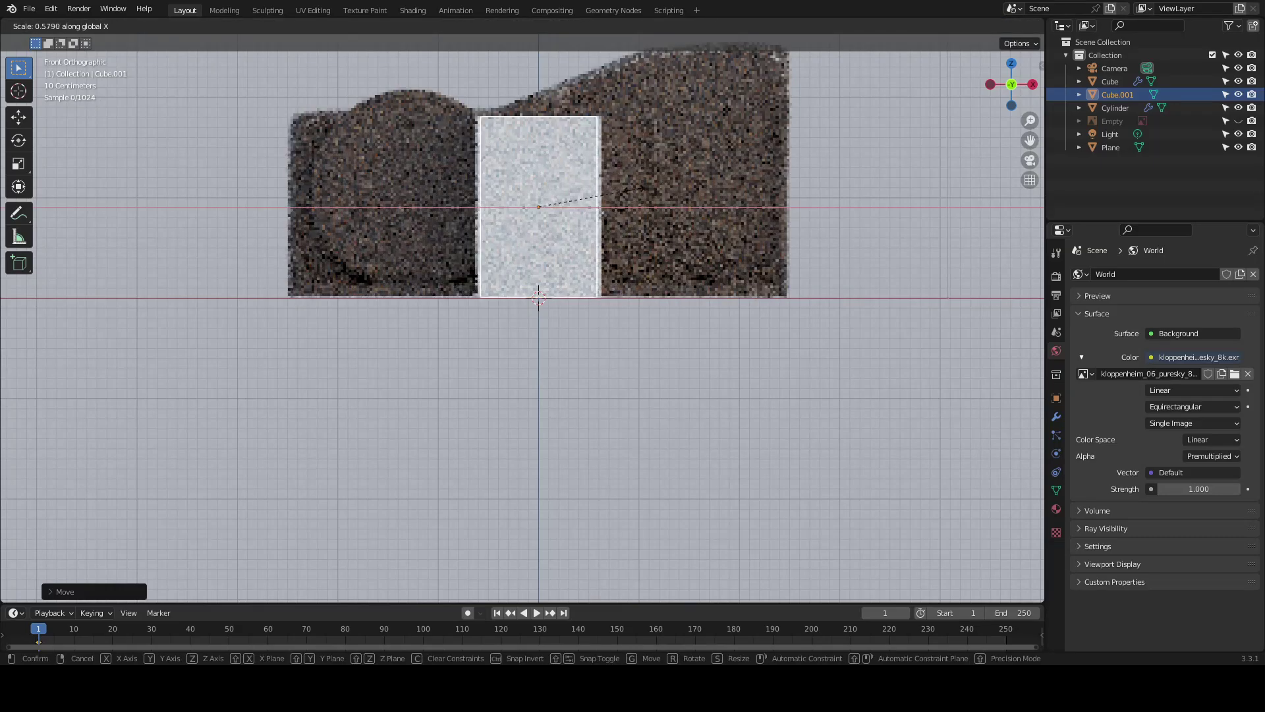
left_click(528, 187)
left_click(528, 187)
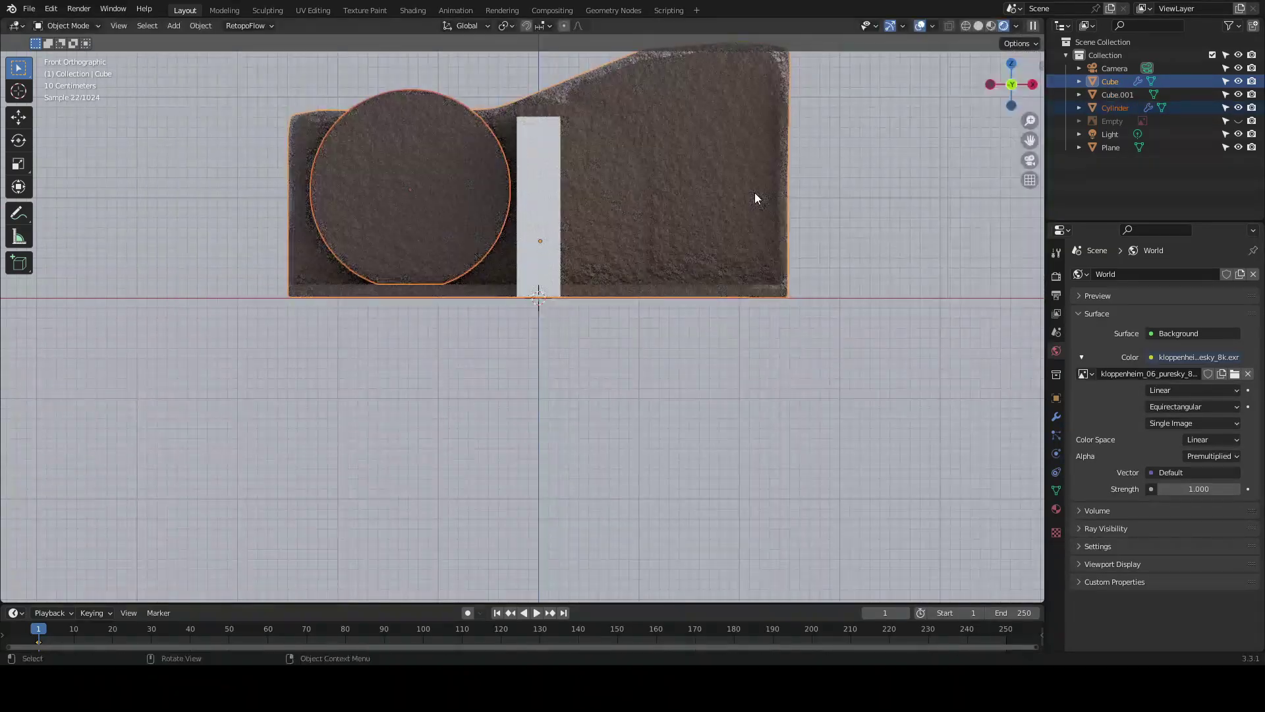
- Apply transforms, join the cylinder into the rock with Ctrl+J, and enlarge the combined rock
key("ctrl+a")
left_click(750, 232)
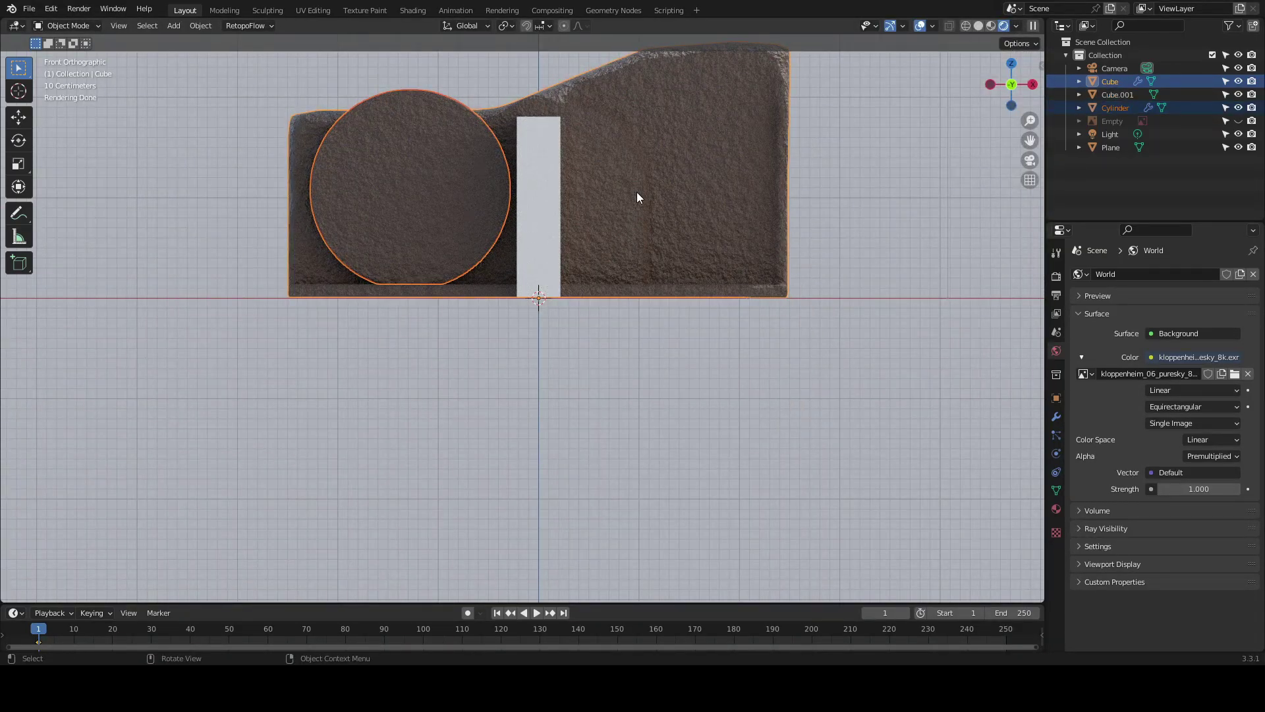
key("ctrl+j")
key("s")
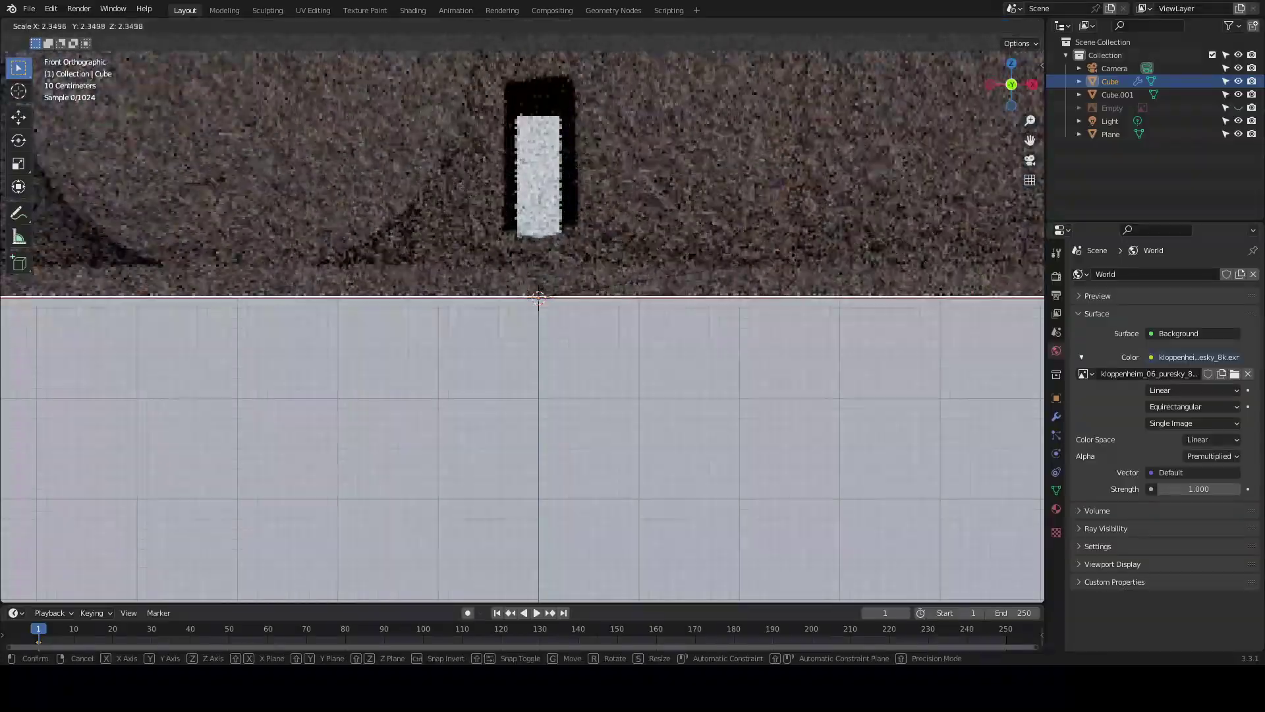
key("Return")
- In front view, move the white block vertically to sit in the doorway
middle_click_drag(527, 296, 462, 263)
left_click(528, 141)
key("KP_1")
key("g")
key("z")
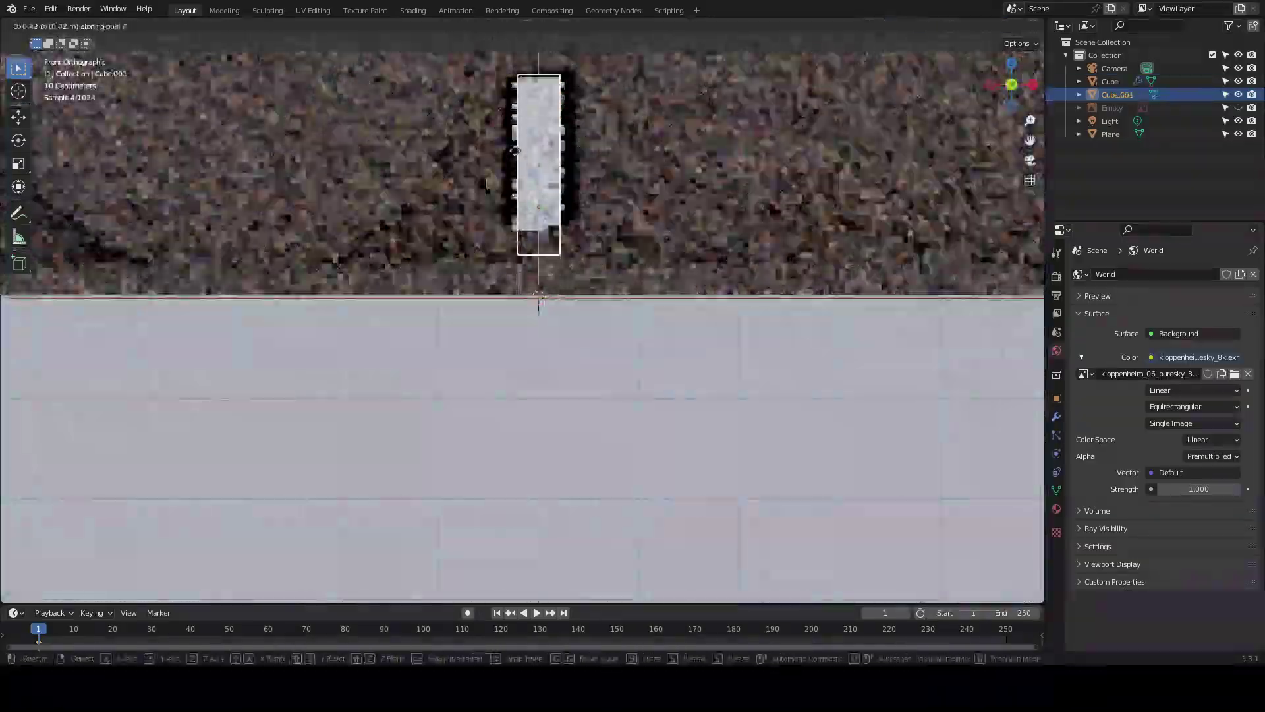
left_click(553, 165)
mouse_move(554, 165)
middle_mouse_down()
mouse_move(511, 249)
mouse_move(408, 270)
mouse_move(864, 135)
mouse_move(681, 225)
mouse_move(526, 326)
middle_mouse_up()
- Delete the white block, enlarge the floor plane, and save the project
key("Delete")
left_click(461, 296)
key("s")
left_click(158, 385)
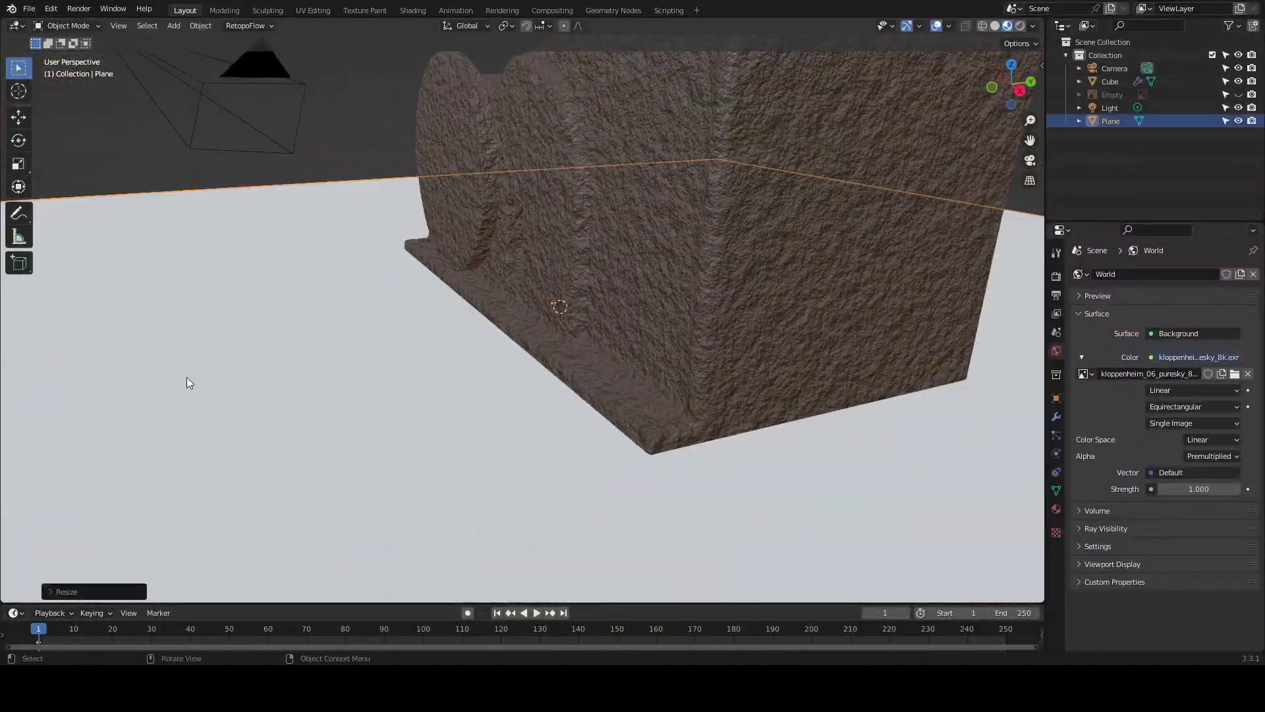
middle_click_drag(158, 386, 618, 237)
key("ctrl+s")
left_click(39, 12)
- Subdivide the floor plane's mesh in Edit Mode
key("Tab")
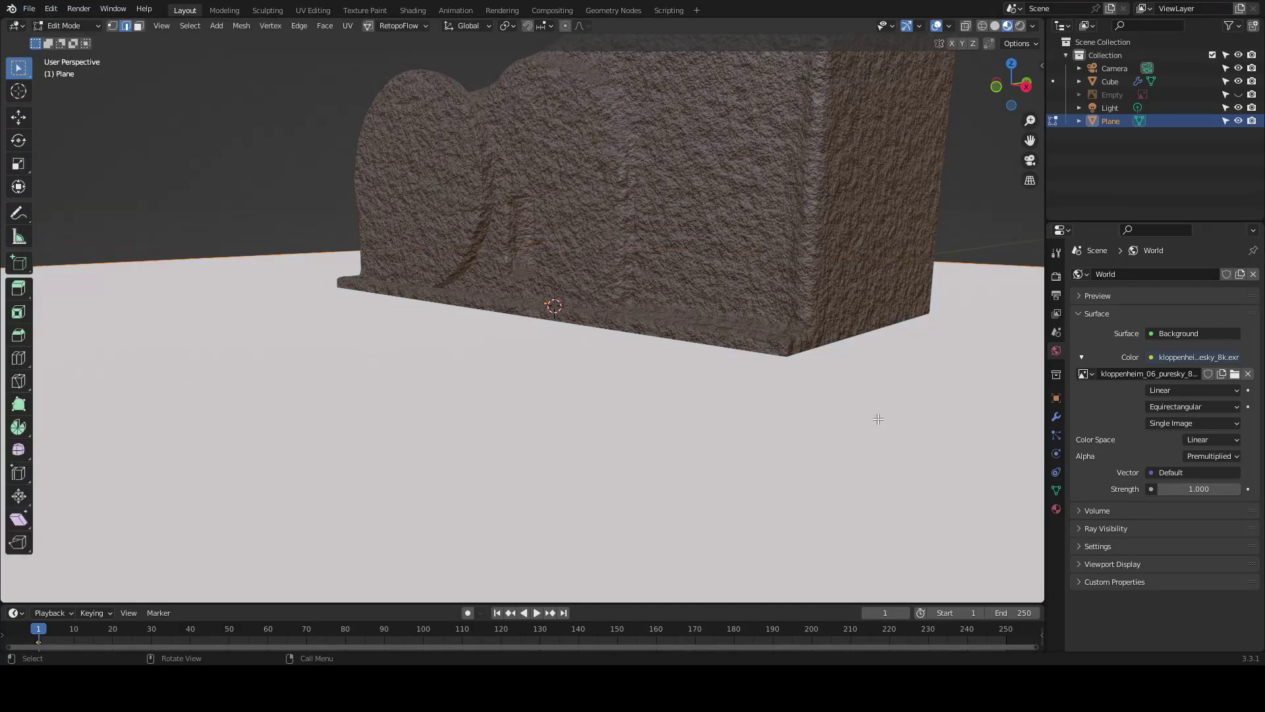
left_click(1057, 417)
right_click(729, 415)
left_click(692, 269)
key("g")
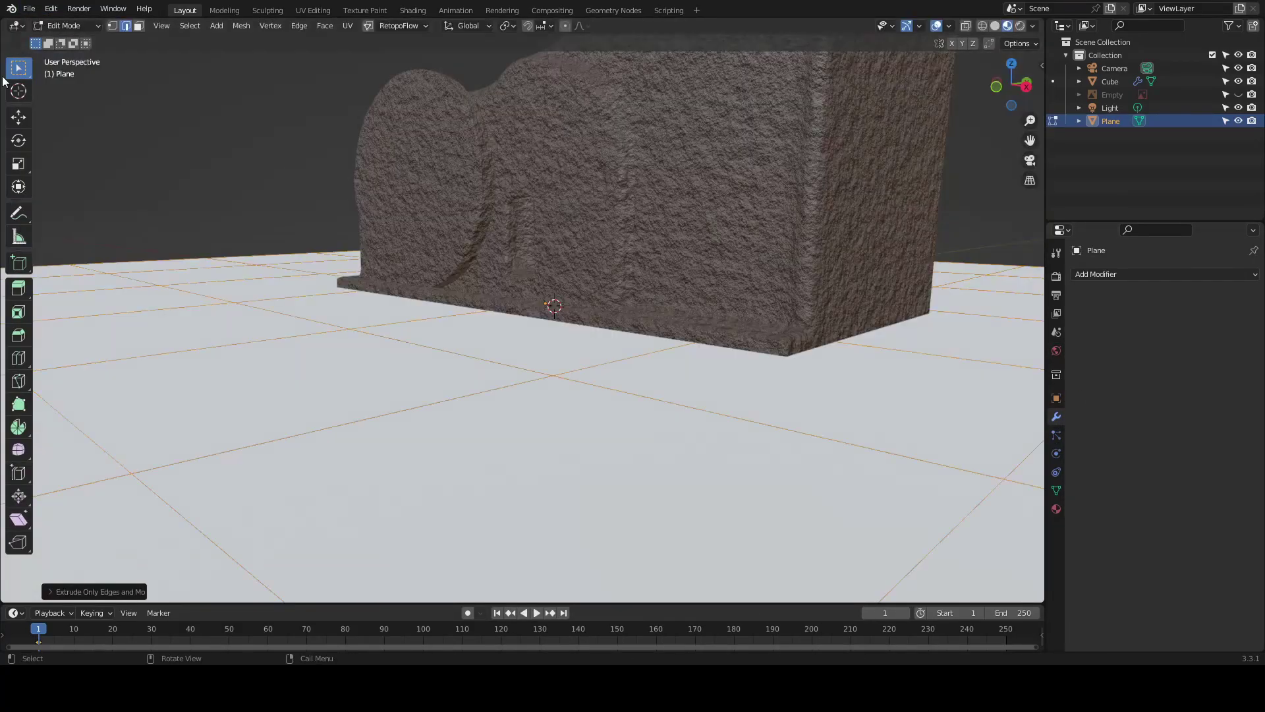
- Add a level-3 Subdivision Surface modifier to the ground plane and apply it in Object Mode
left_click(1107, 274)
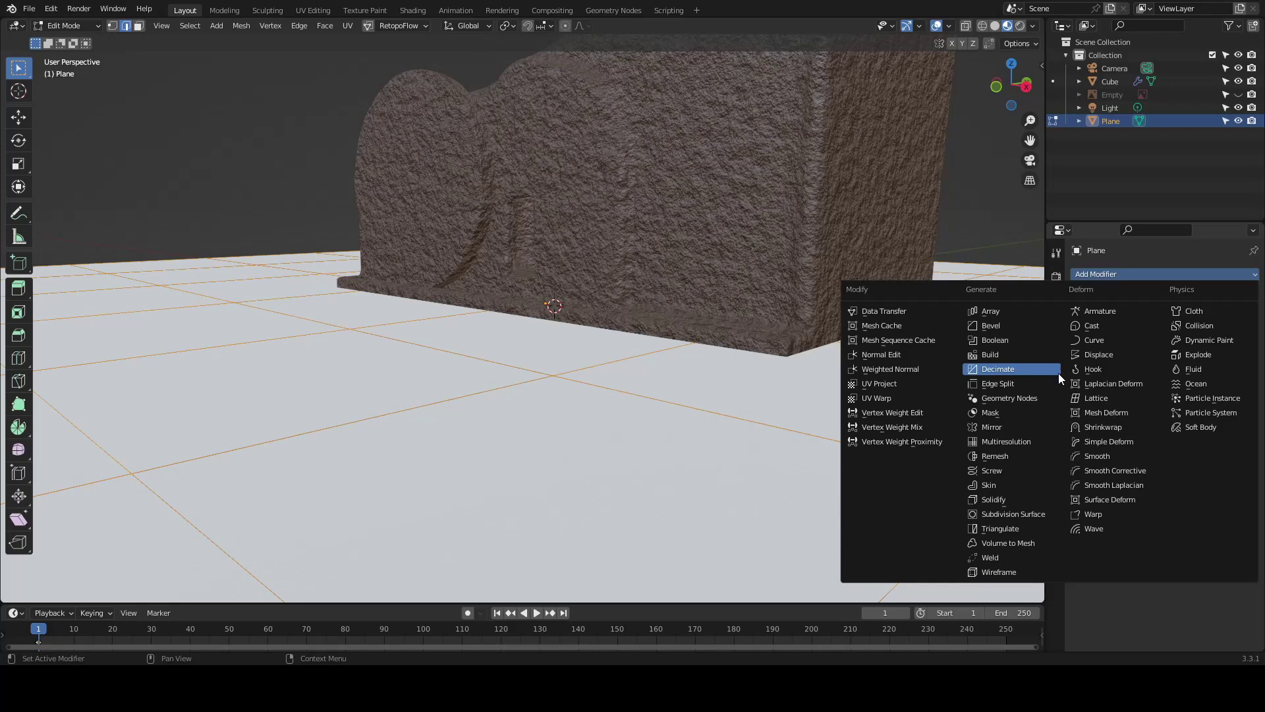
left_click(1031, 514)
left_click(1237, 332)
left_click(1236, 332)
left_click(1220, 296)
key("Tab")
left_click(1176, 314)
mouse_move(668, 447)
middle_mouse_down()
mouse_move(629, 394)
mouse_move(559, 446)
middle_mouse_up()
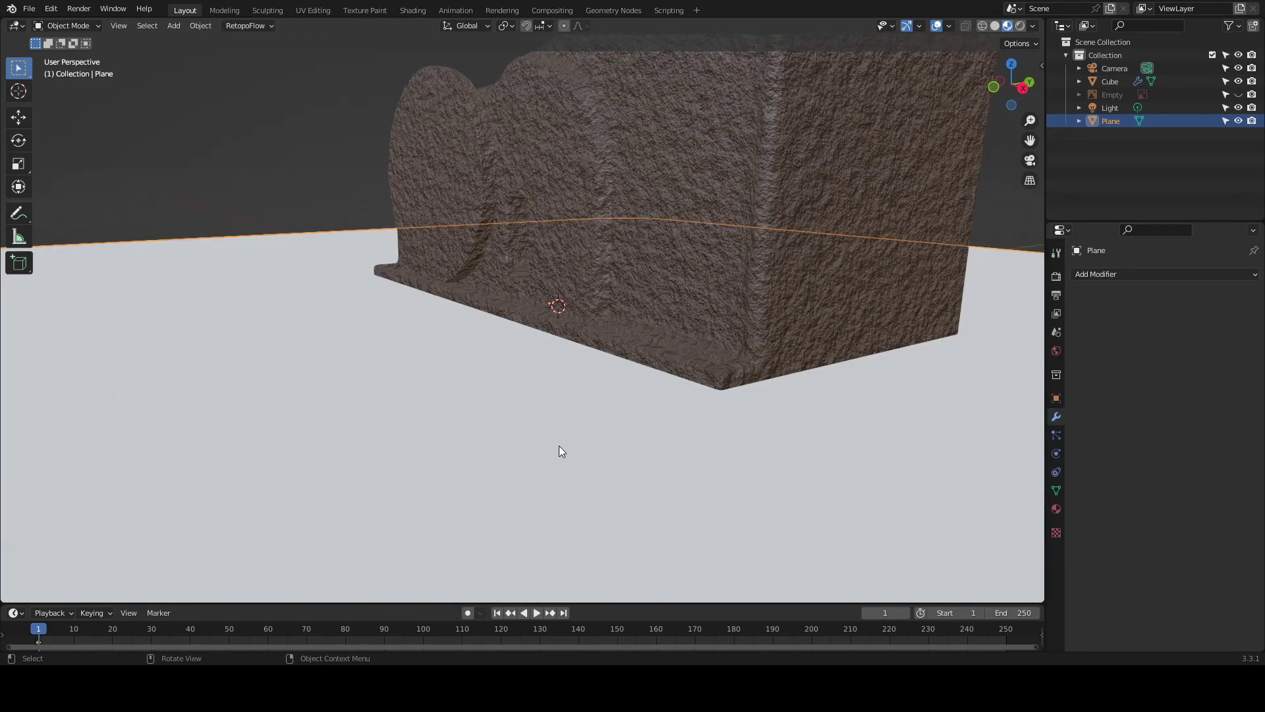
middle_click_drag(600, 359, 574, 345)
key("shift+a")
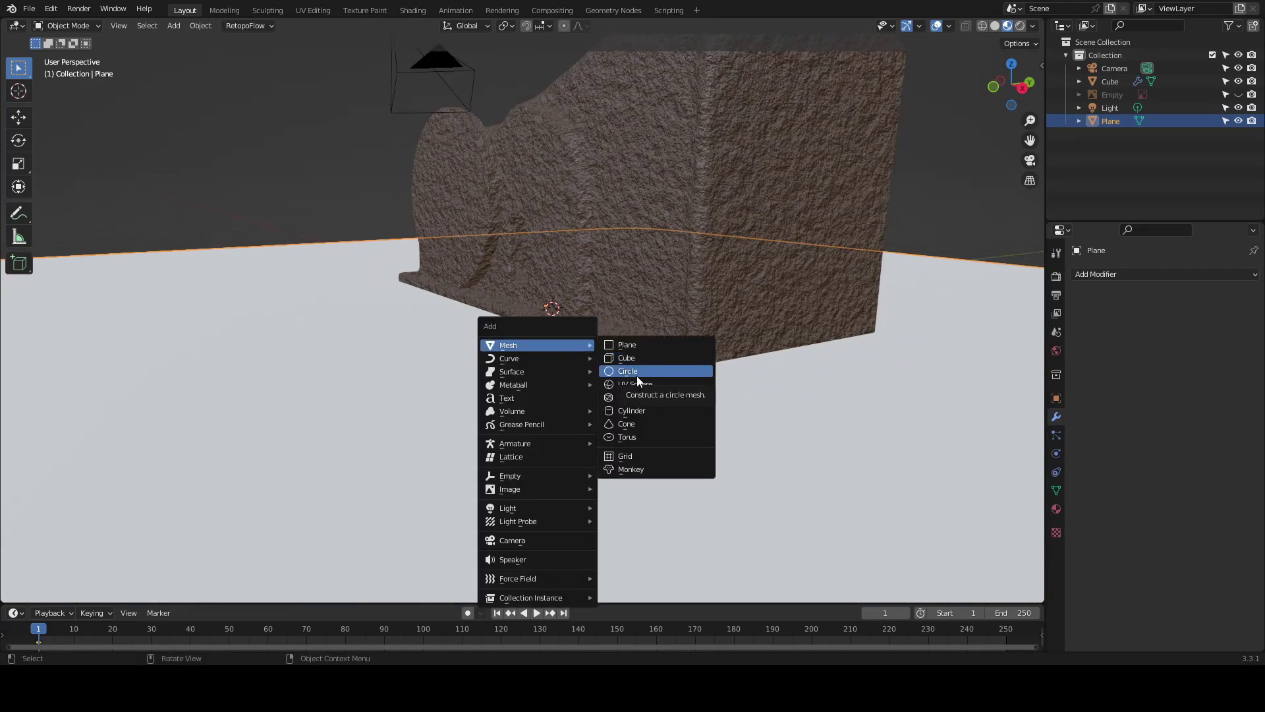
- Add an icosphere, move it left, and select it together with the rock cube
left_click(641, 403)
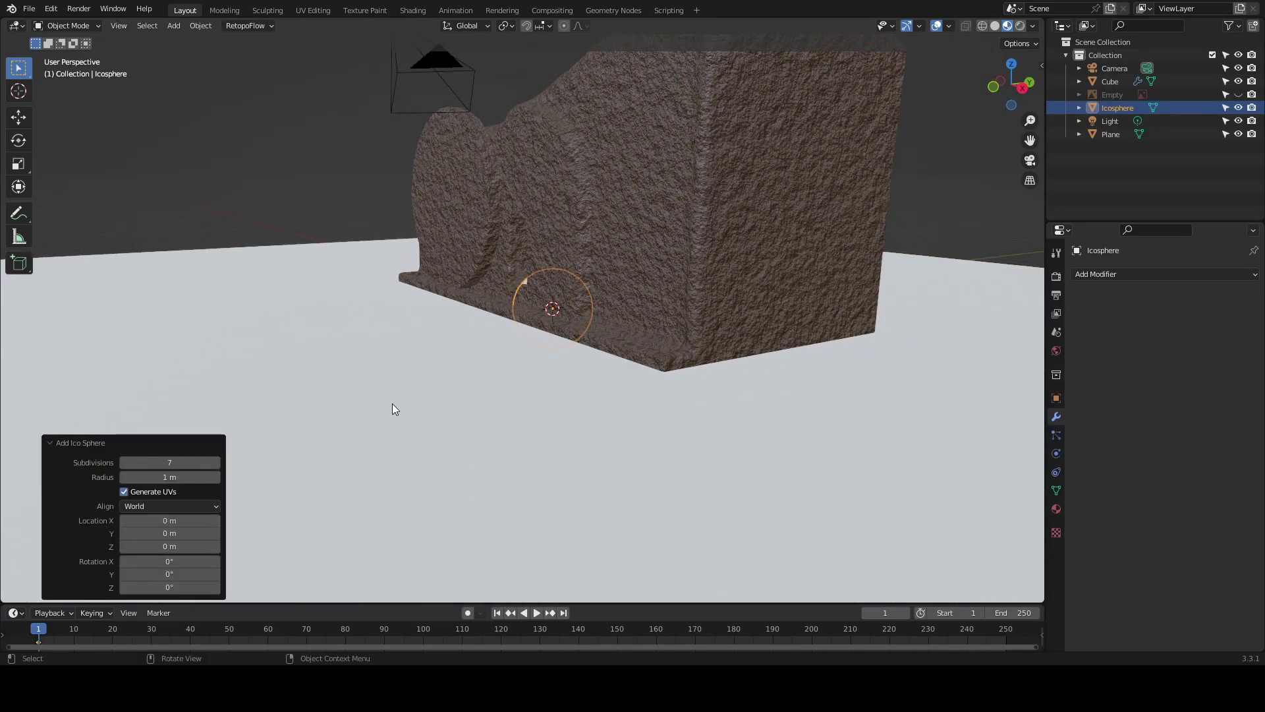
middle_click_drag(407, 361, 587, 367)
key("g")
left_click(376, 298)
left_click(658, 220, "shift")
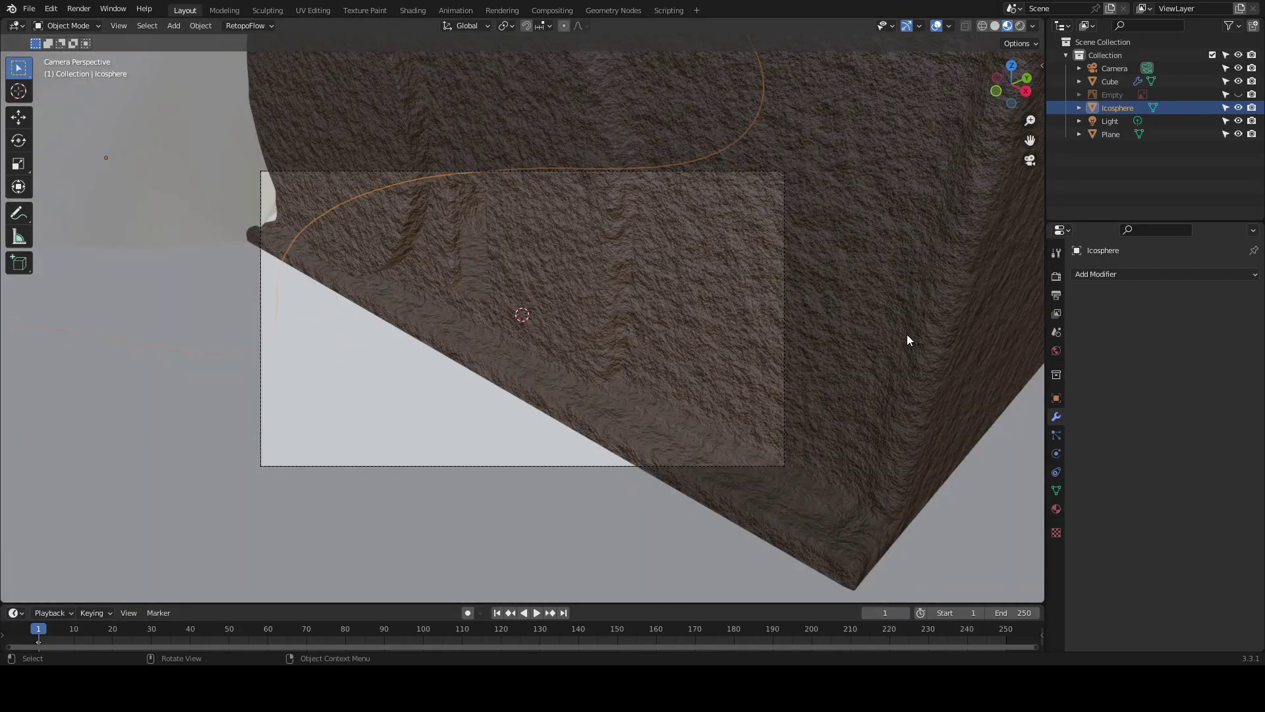
- Show the sidebar's View settings, tilt the locked camera steeper, and open Output properties
key("n")
left_click(1037, 122)
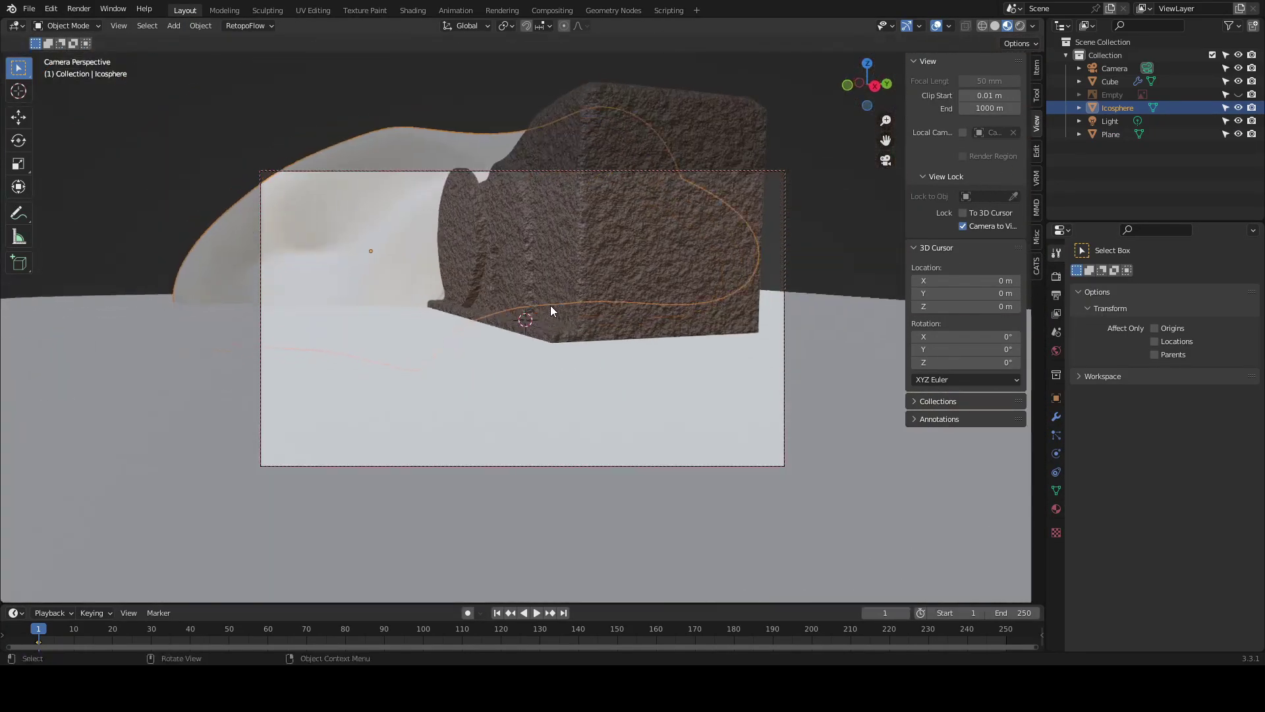
middle_click_drag(600, 340, 563, 349)
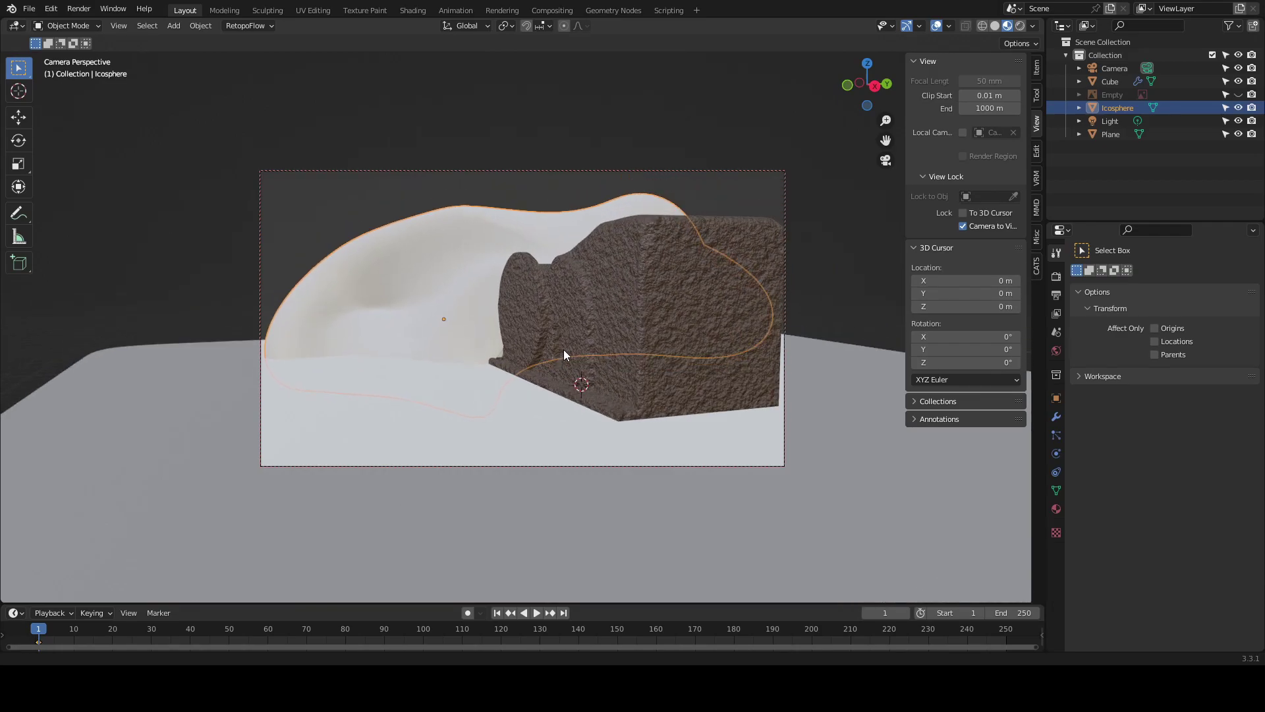
left_click(1056, 296)
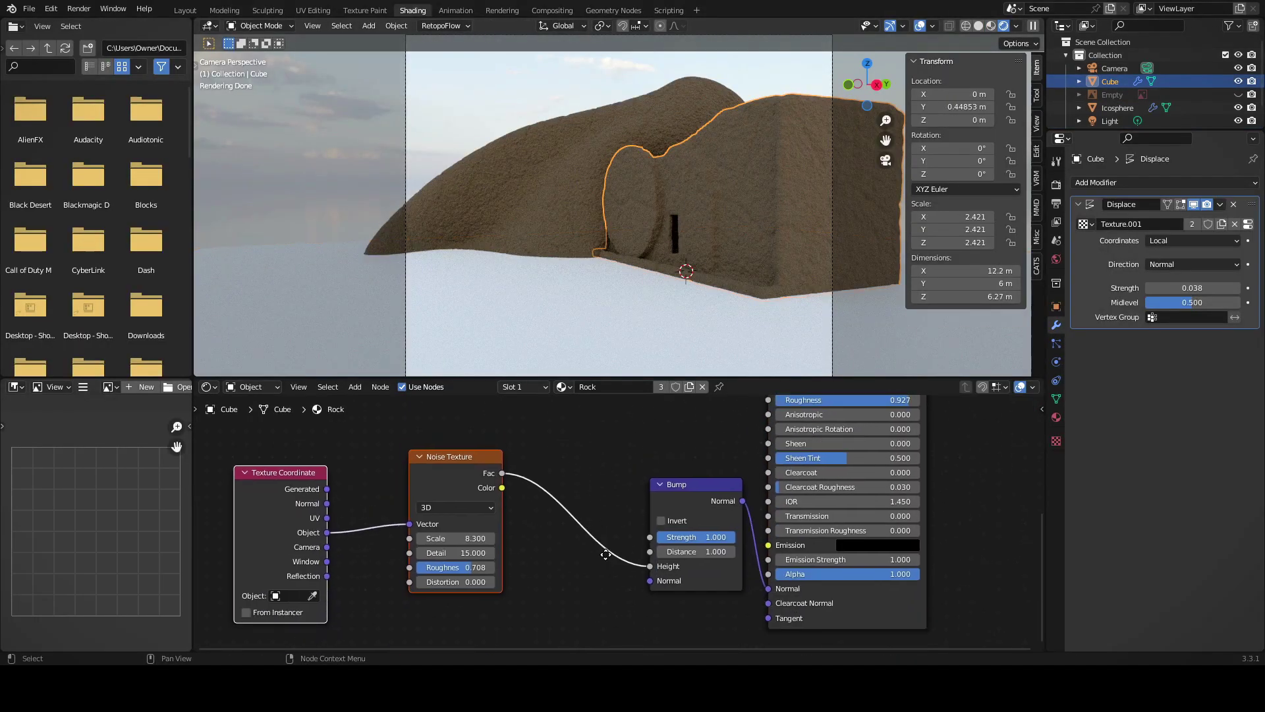
- Insert a Mix node into the link between the Rock Noise Texture and Bump
middle_click_drag(709, 514, 576, 529)
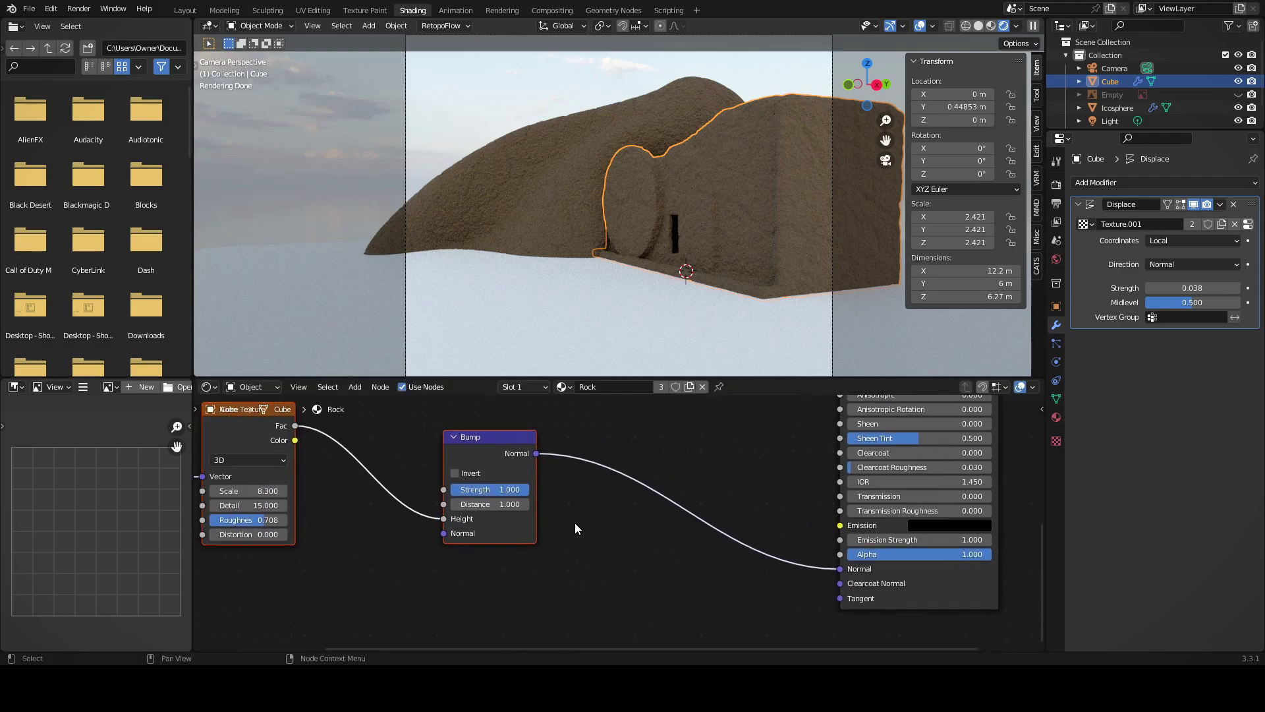
middle_click_drag(586, 540, 650, 564)
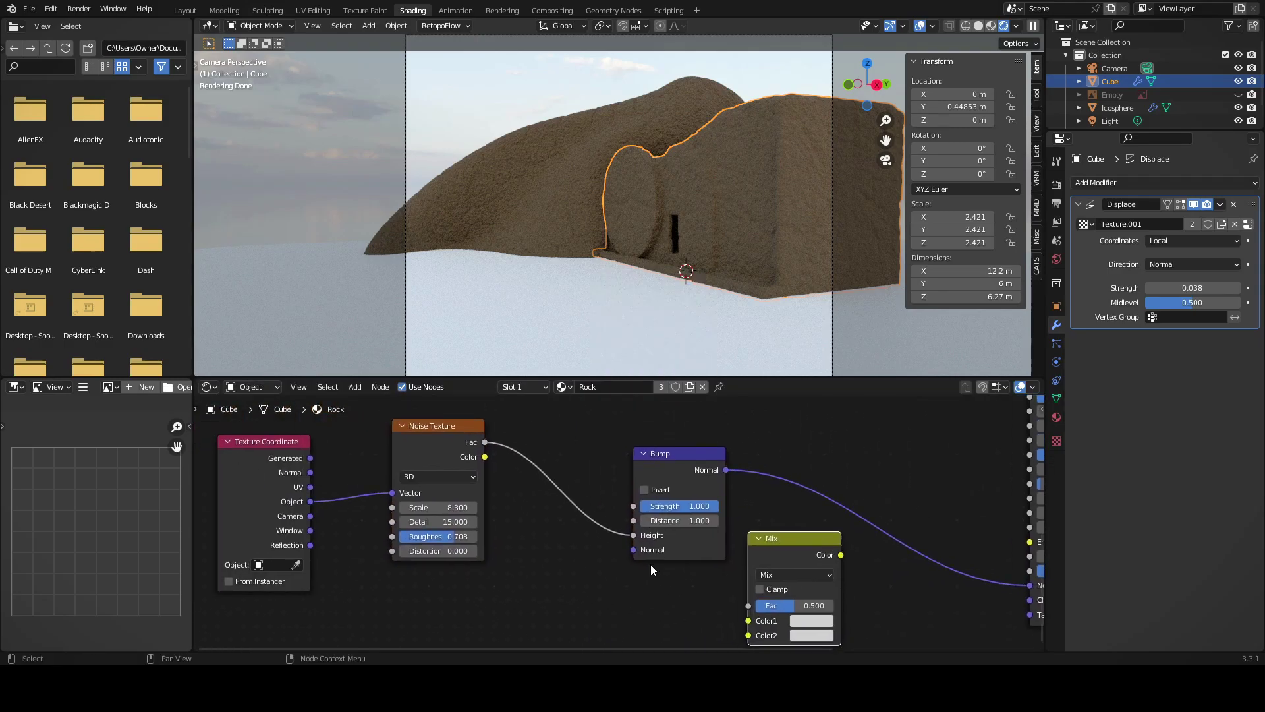
left_click_drag(778, 547, 597, 551)
middle_click_drag(597, 551, 656, 498)
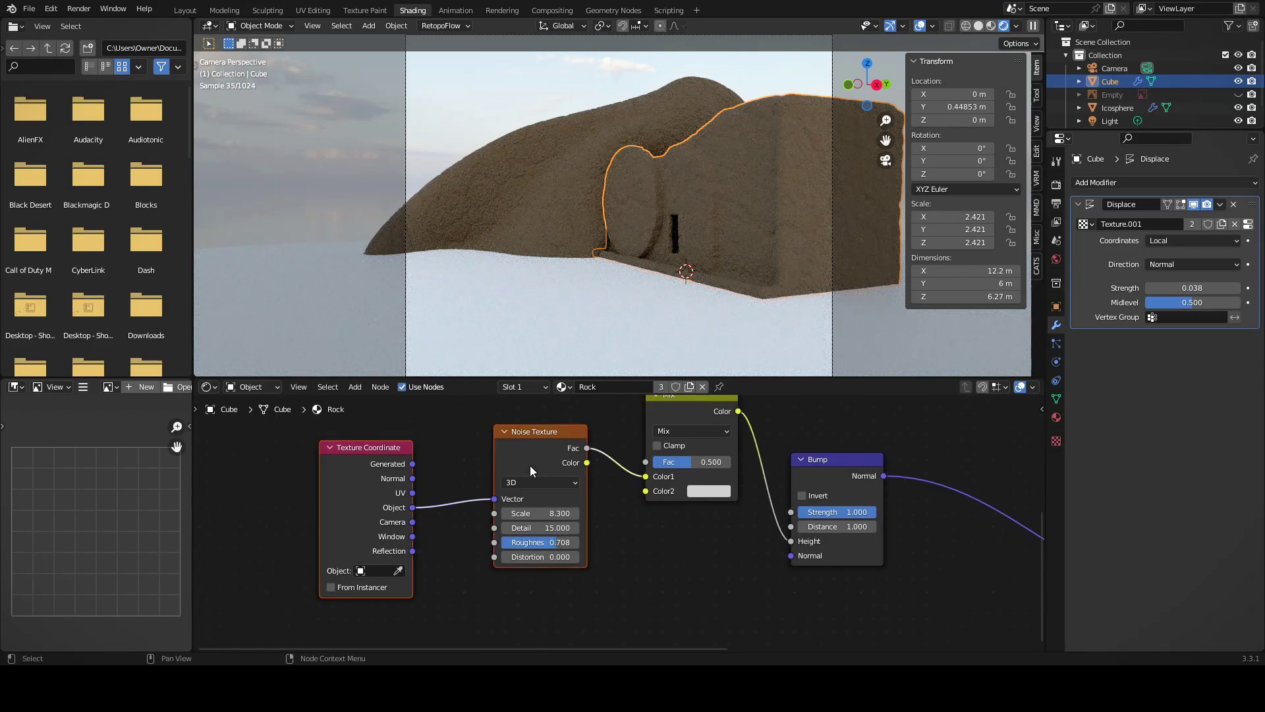
scroll(650, 490, "up", 1)
key("Escape")
- Add a second Noise Texture feeding the Mix node's Color2 input
key("shift+a")
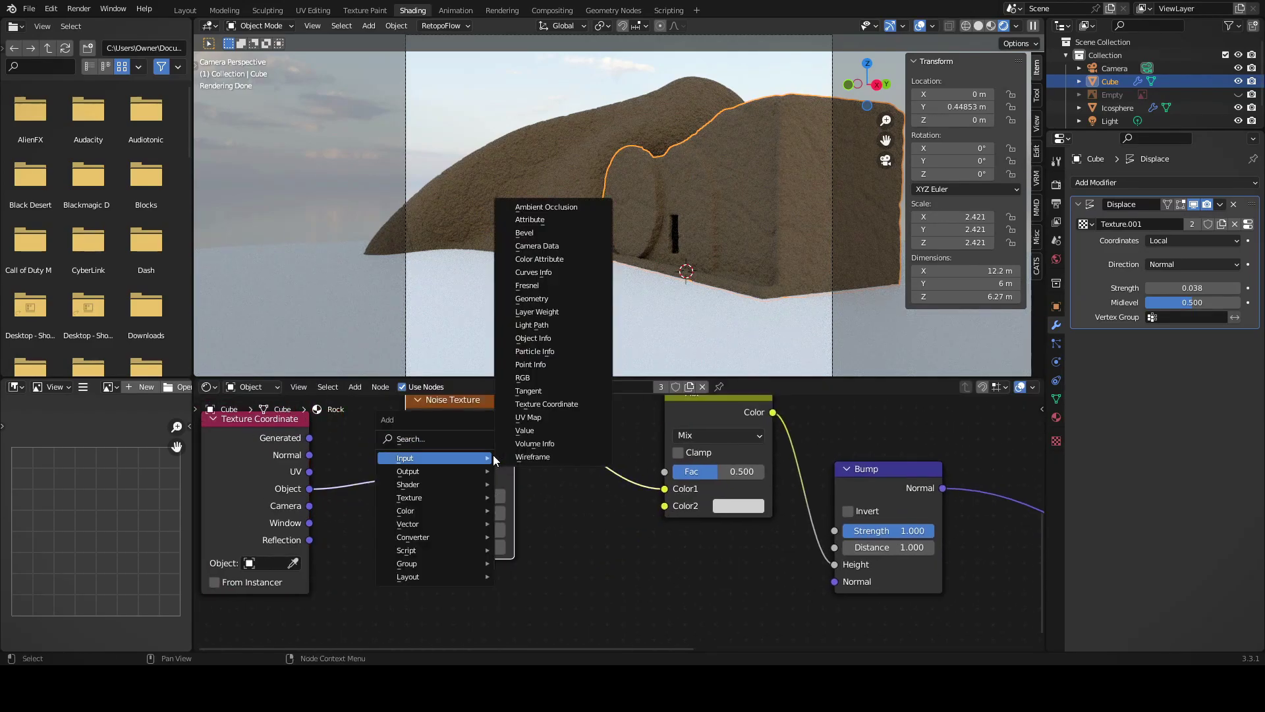
left_click_drag(660, 489, 670, 489)
scroll(669, 489, "down", 1)
key("shift+a")
left_click(631, 502)
left_click(632, 527)
left_click_drag(554, 580, 690, 486)
scroll(751, 464, "up", 2)
scroll(750, 463, "down", 2)
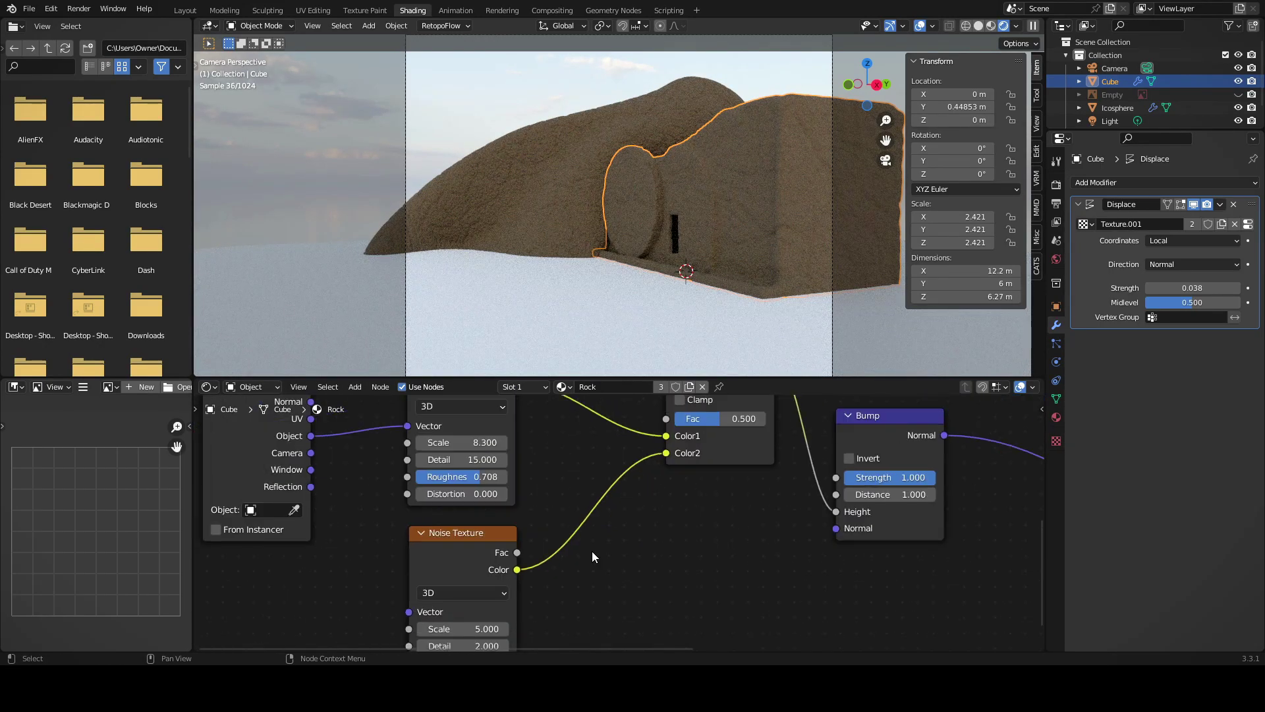
middle_click_drag(579, 564, 728, 531)
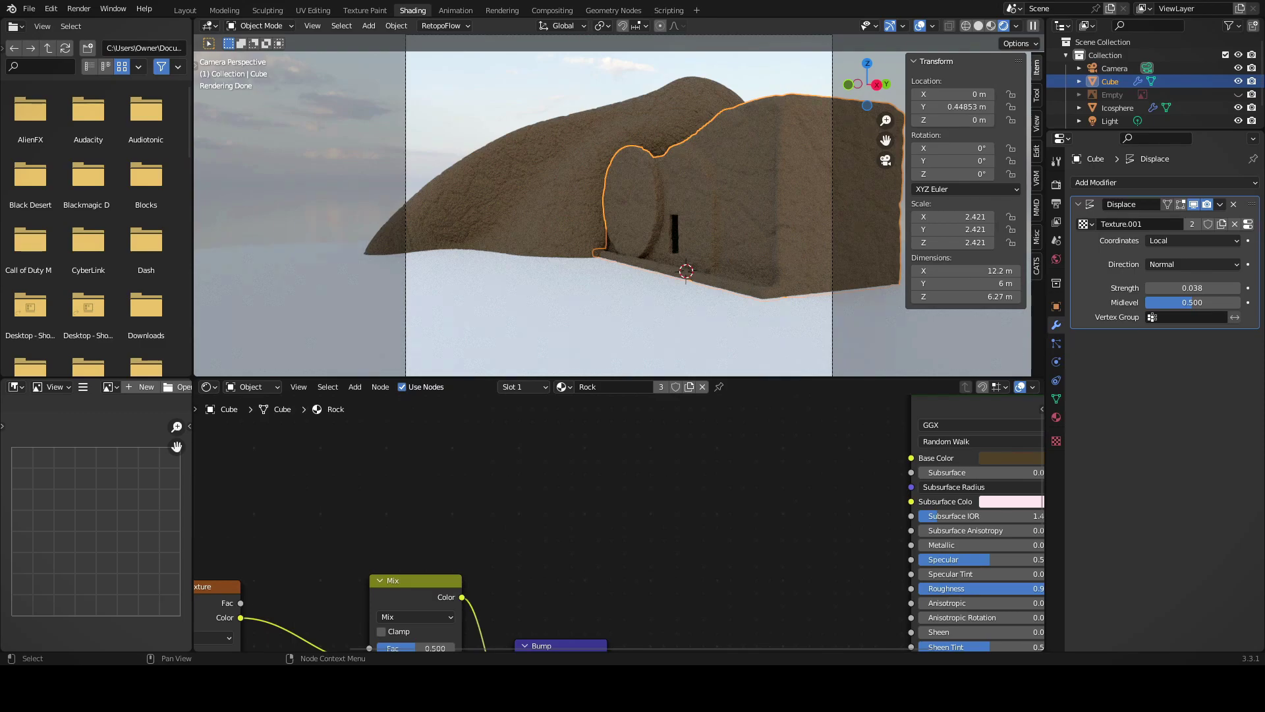
left_click(757, 332)
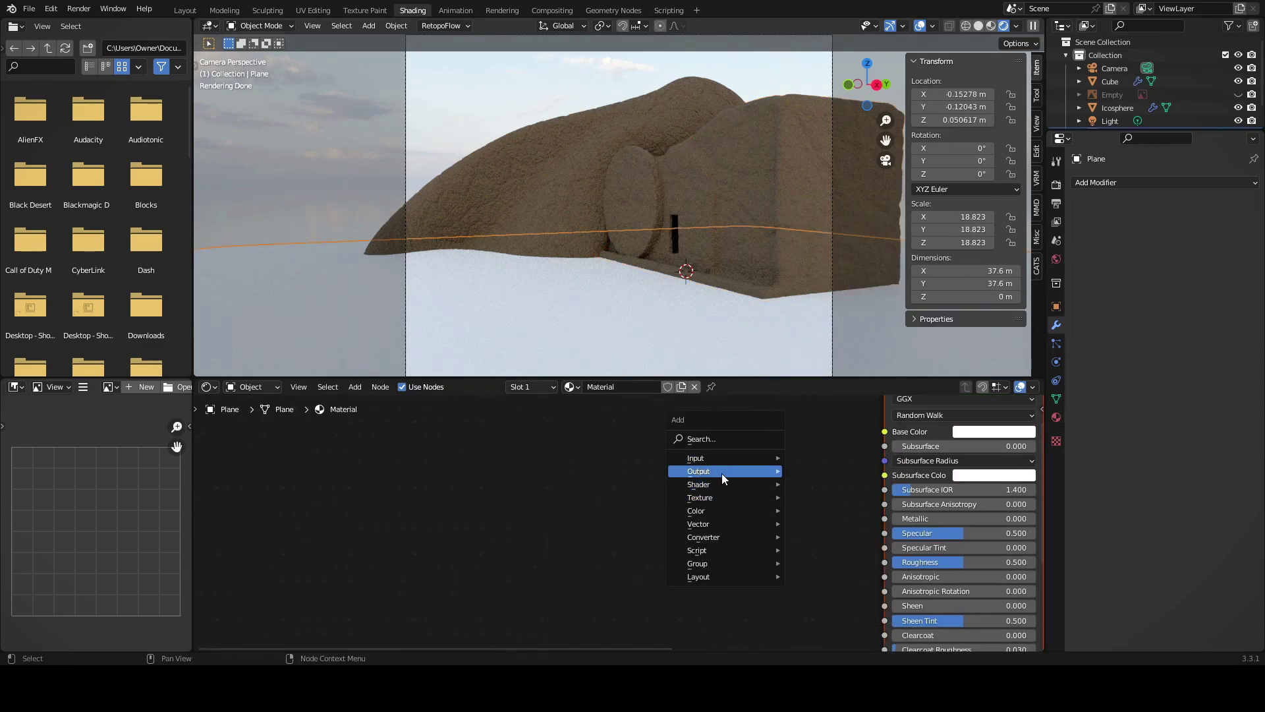
- Add a ColorRamp to Base Color, driven by a Noise Texture of scale 9.8
left_click(832, 547)
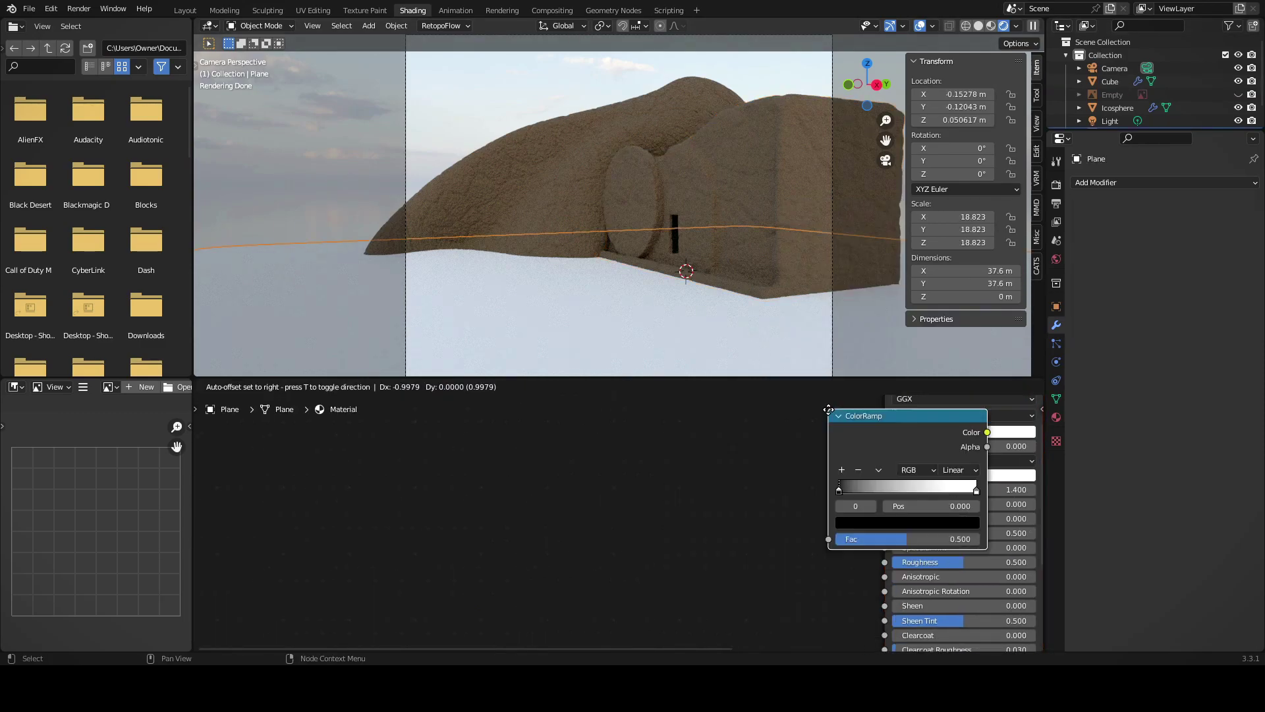
left_click(659, 468)
left_click_drag(799, 470, 897, 409)
key("shift+a")
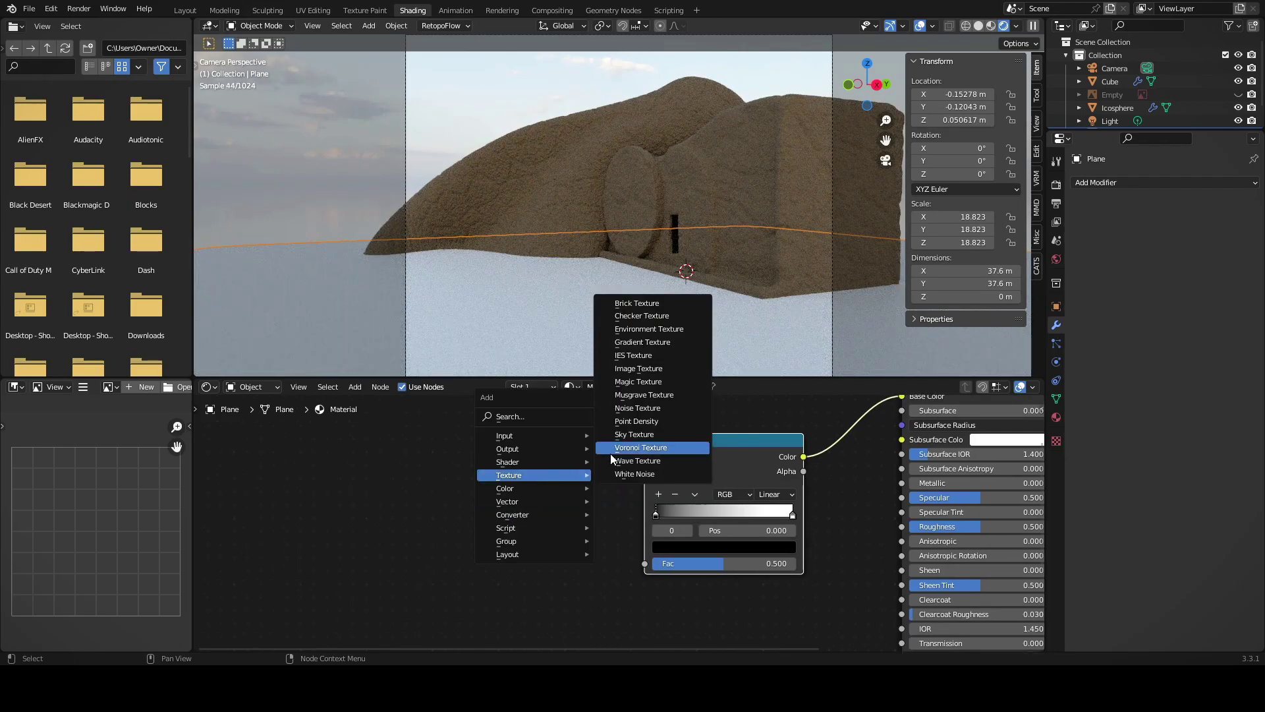
left_click(652, 462)
left_click(602, 440)
left_click_drag(598, 521, 651, 559)
scroll(626, 527, "up", 4)
mouse_move(501, 546)
left_mouse_down()
mouse_move(527, 546)
mouse_move(489, 573)
left_mouse_up()
middle_click_drag(491, 573, 340, 651)
- Colour the ColorRamp's left stop bright green
left_click(786, 545)
left_click_drag(659, 277, 636, 252)
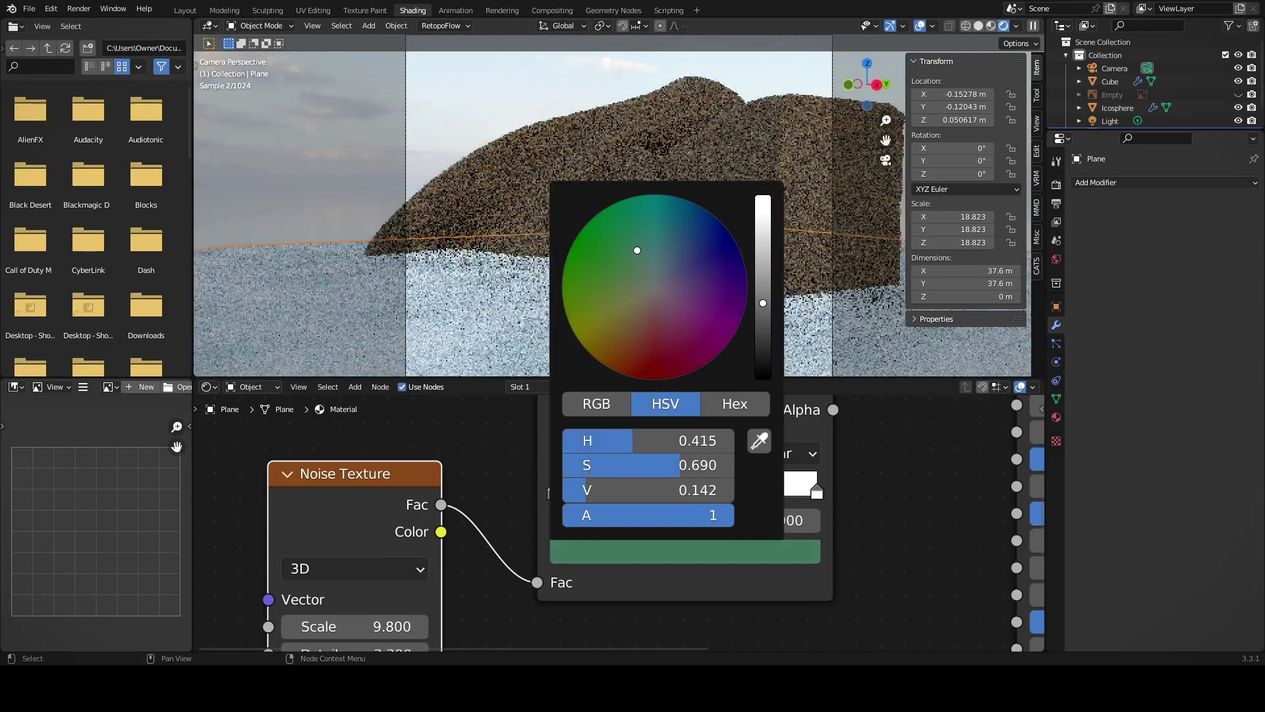
middle_click_drag(725, 573, 572, 598)
left_click(519, 574)
left_click(462, 303)
left_click_drag(461, 513, 580, 513)
- Make the right ramp stop pale yellow and raise the ground roughness to 0.923
left_click(667, 514)
left_click(535, 575)
left_click(442, 344)
left_click_drag(667, 514, 646, 514)
left_click(493, 514)
left_click(535, 575)
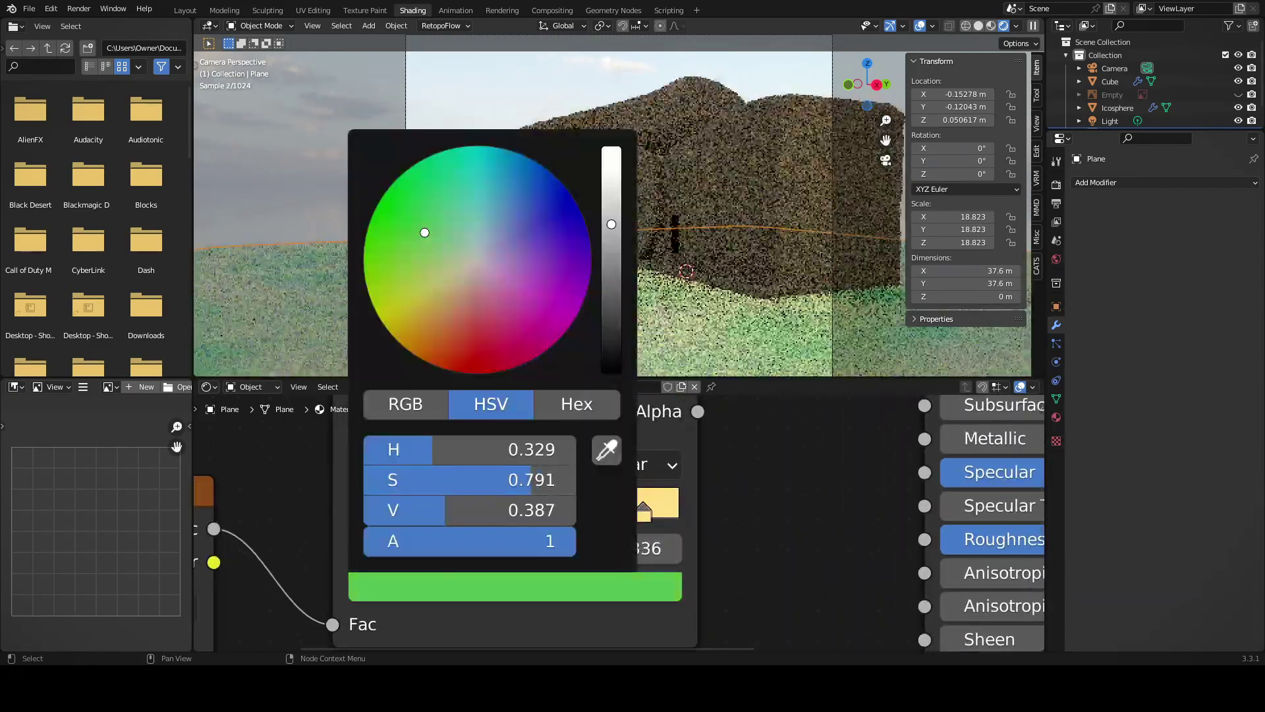
scroll(775, 537, "down", 1)
scroll(661, 499, "down", 3)
- Add a Bump node to the shader Normal, with a Noise Texture driving its Height
key("shift+a")
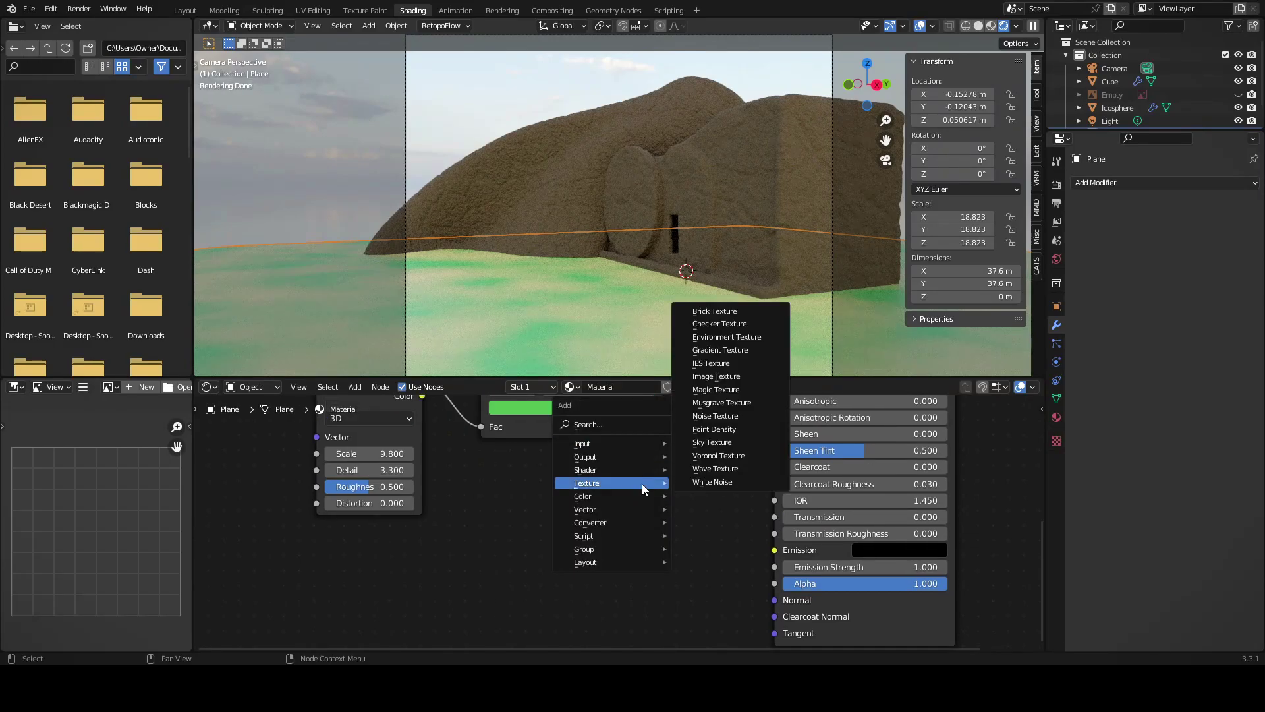
left_click(686, 509)
left_click(689, 557)
key("shift+a")
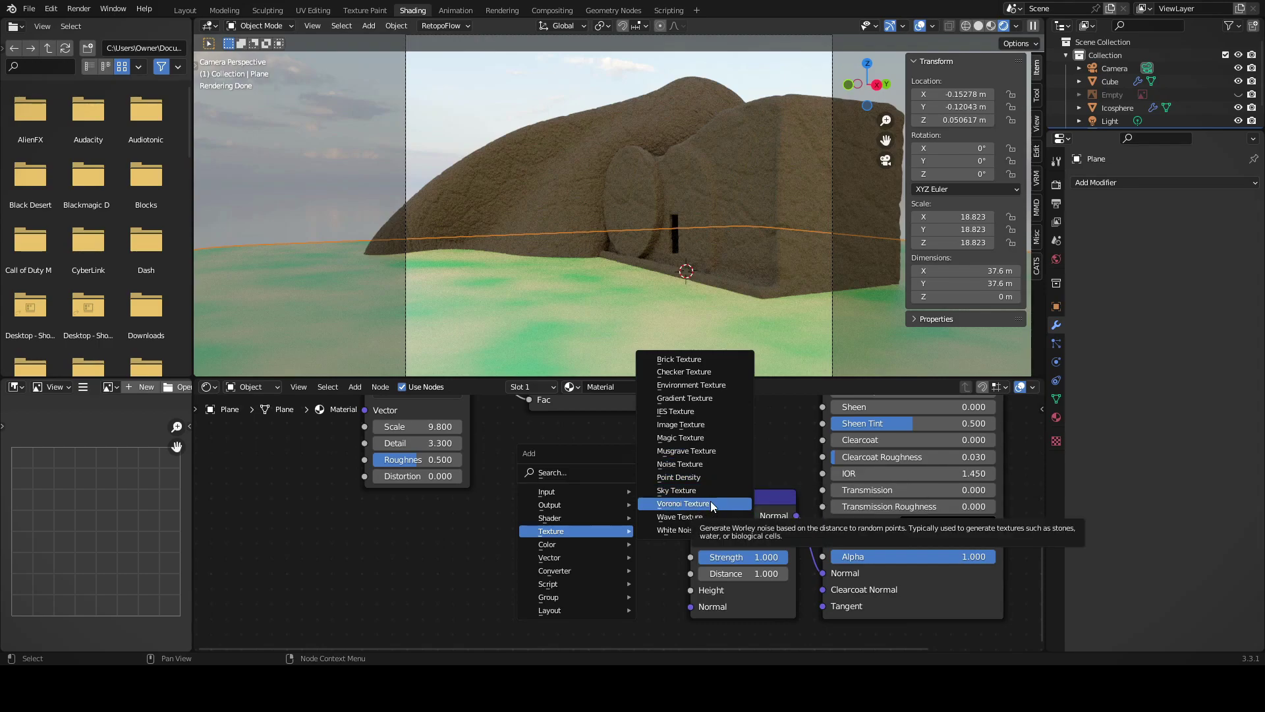
left_click(679, 464)
left_click(557, 540)
left_click_drag(613, 528, 697, 585)
scroll(669, 461, "up", 2)
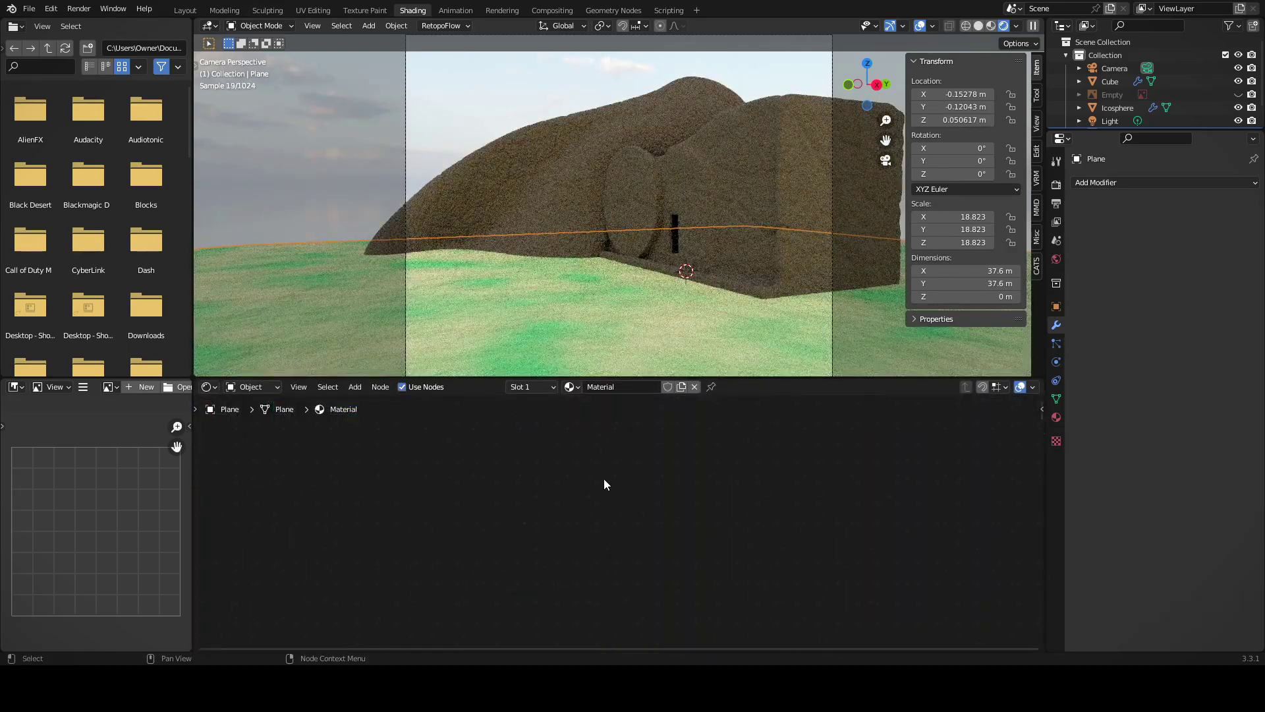
key("Home")
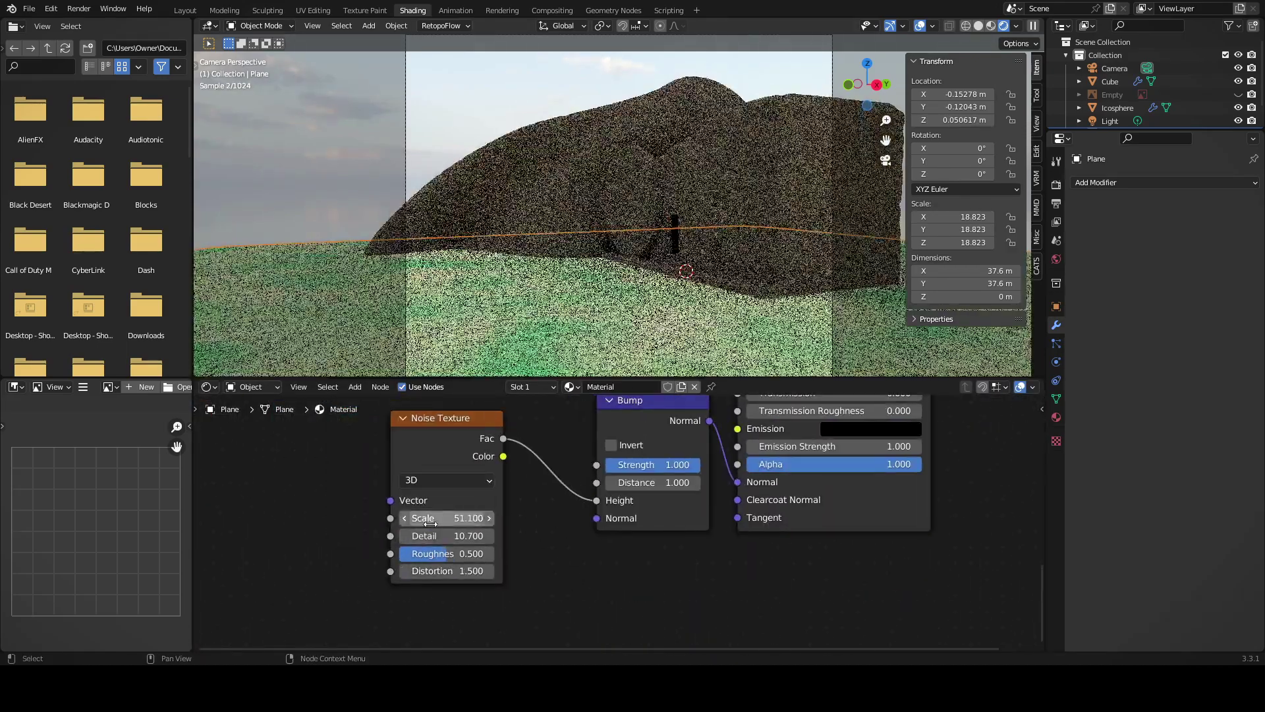
- Recolour the left ramp stop olive and slide it to 0.373
middle_click_drag(543, 400, 552, 585)
left_click(530, 461)
left_click(571, 422)
scroll(588, 469, "up", 1)
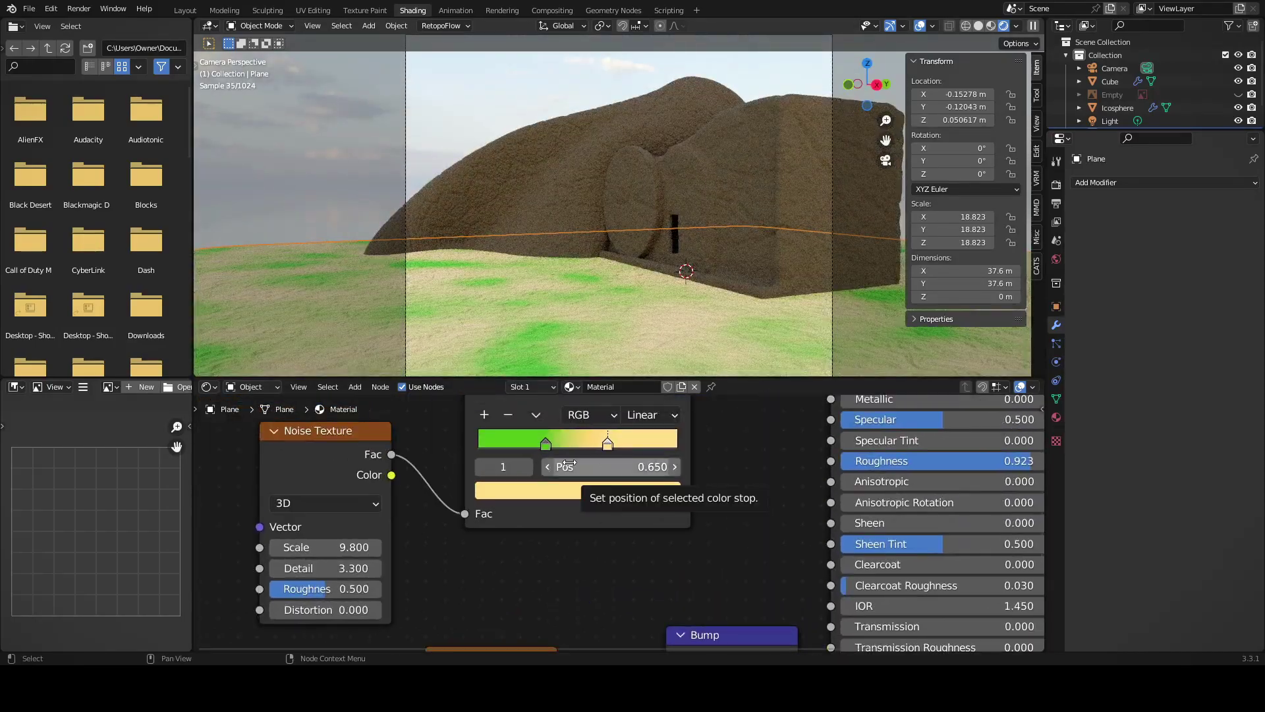
left_click(546, 442)
left_click(577, 491)
left_click_drag(606, 306, 539, 277)
left_click_drag(638, 250, 637, 290)
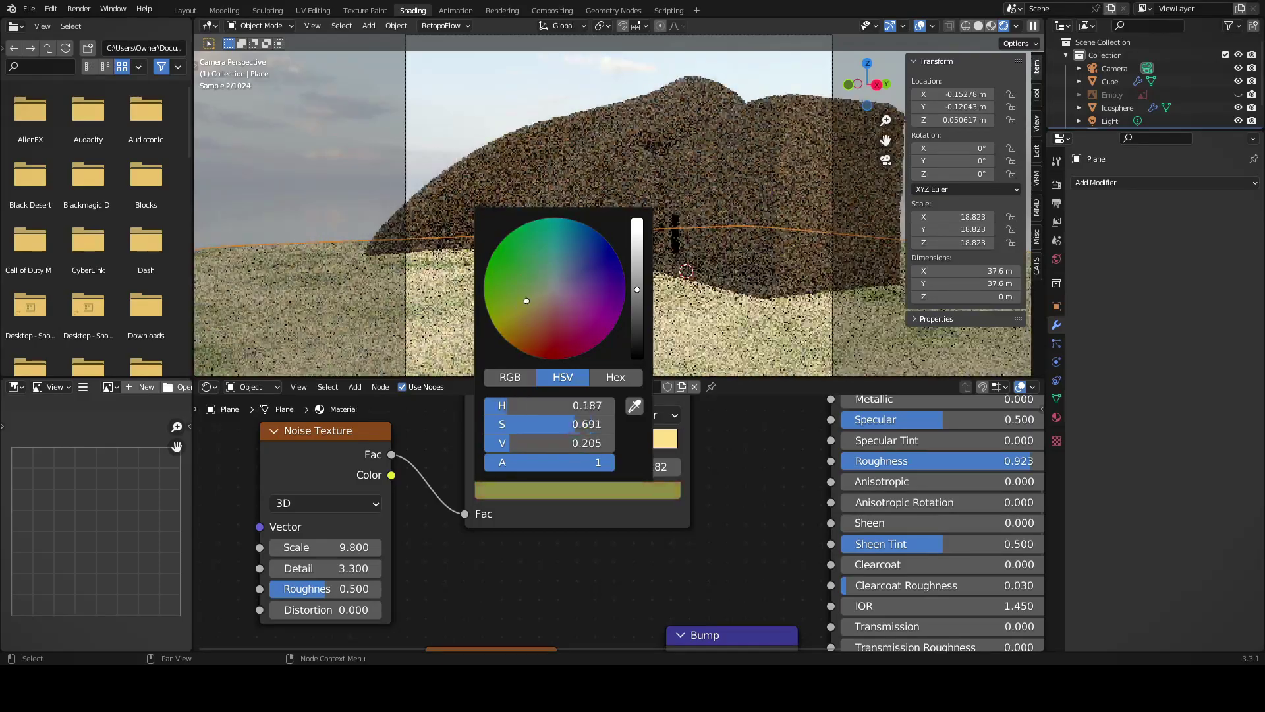
middle_click_drag(547, 446, 489, 444)
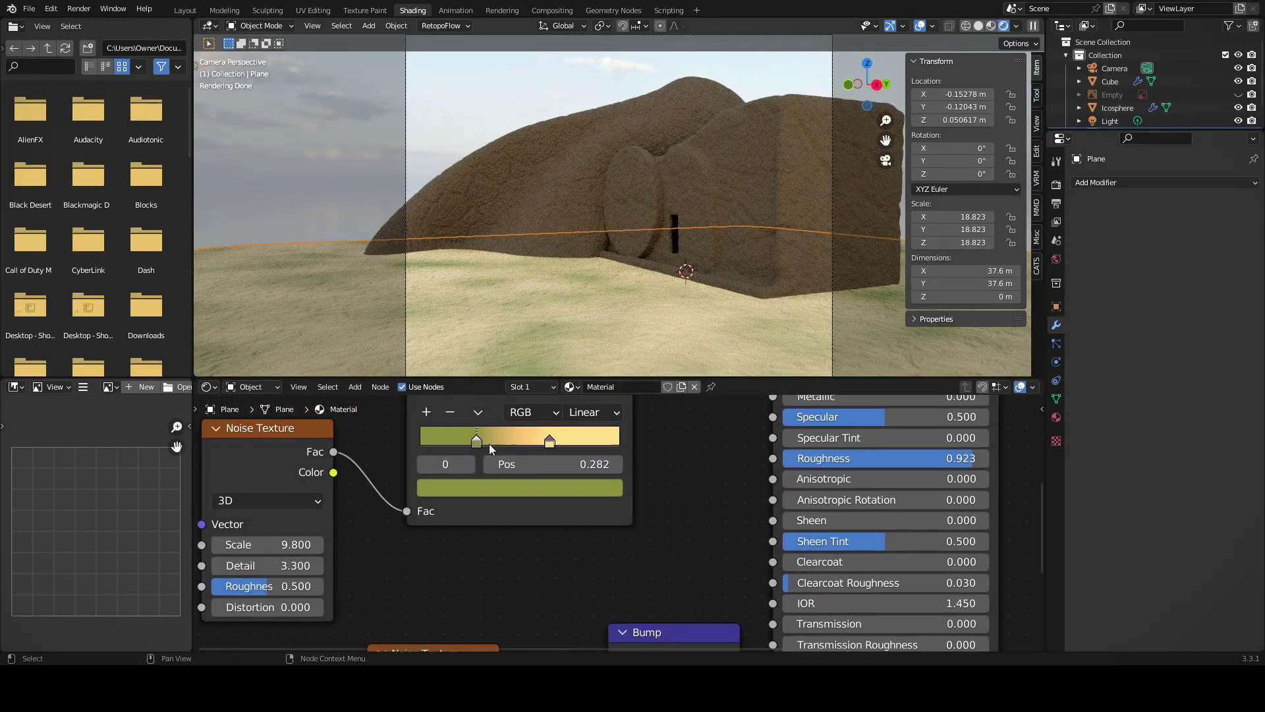
left_click_drag(489, 445, 507, 444)
- Raise the colour noise's scale and detail, and add a pale peach stop near the right end
mouse_move(290, 544)
left_mouse_down()
mouse_move(343, 545)
mouse_move(356, 566)
mouse_move(263, 586)
left_mouse_up()
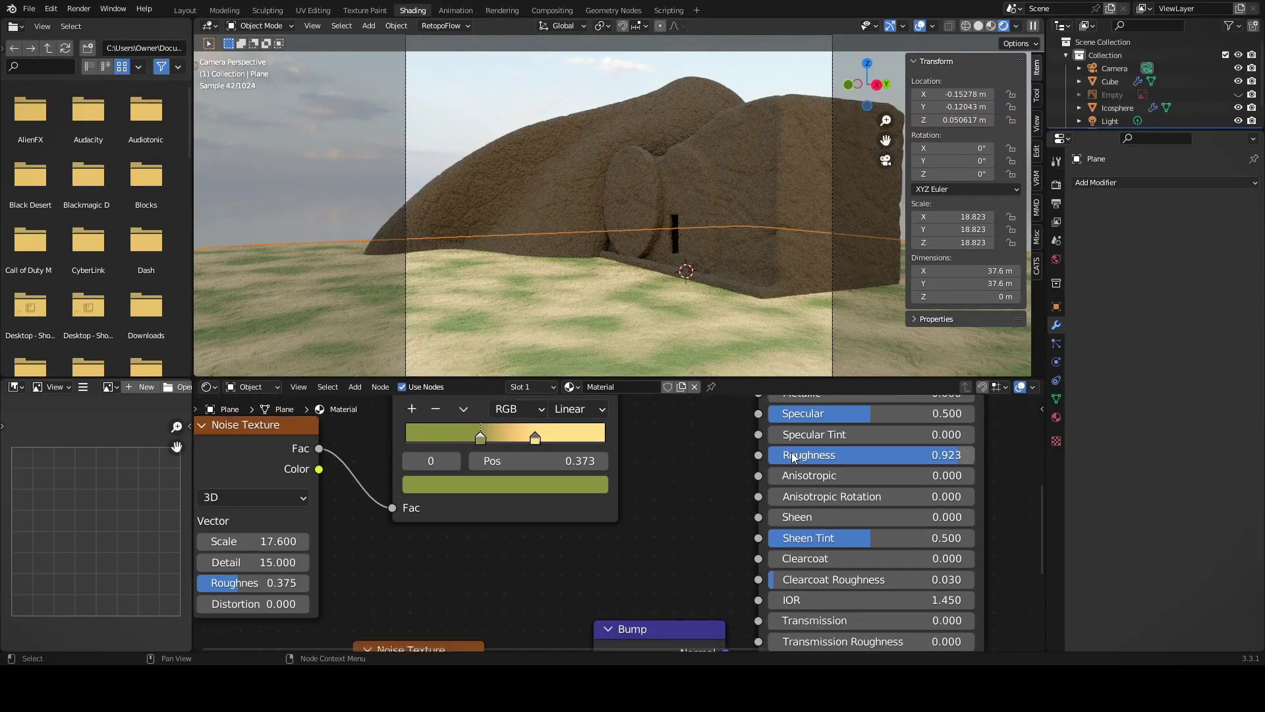
scroll(593, 457, "up", 1)
left_click(374, 422)
left_click(518, 513)
left_click_drag(432, 304, 455, 283)
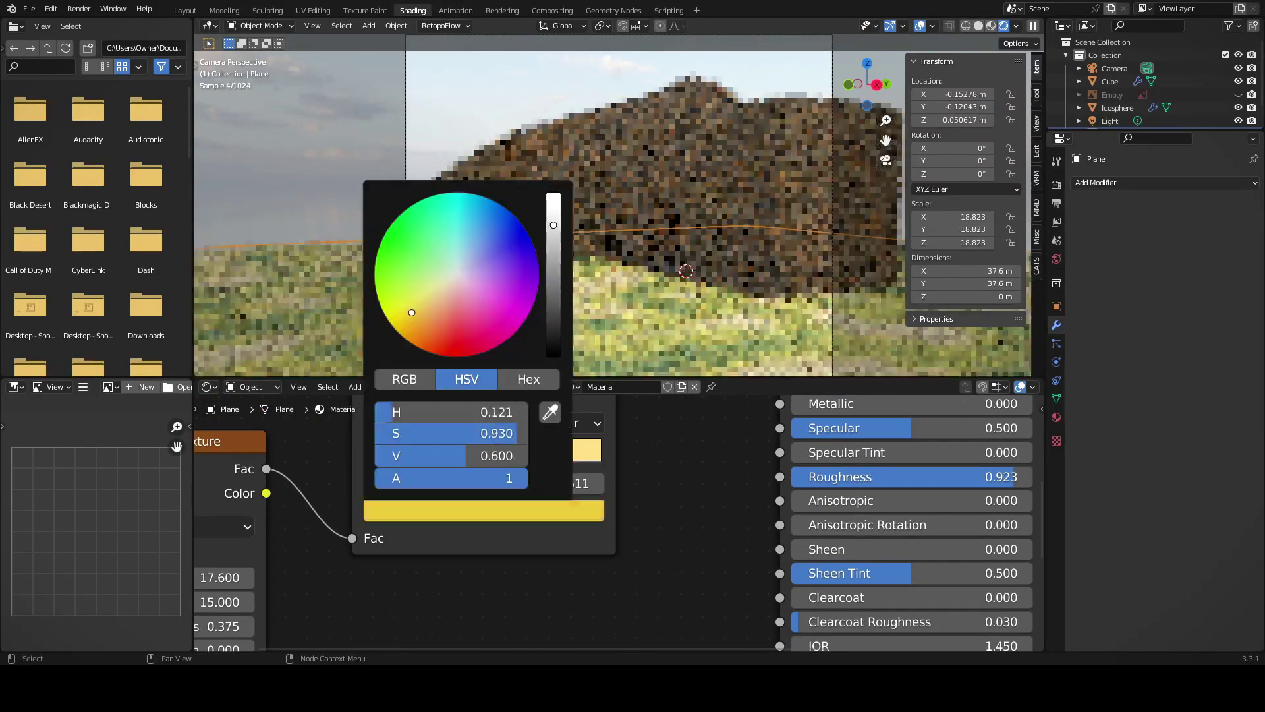
mouse_move(486, 456)
left_mouse_down()
mouse_move(576, 455)
mouse_move(564, 455)
left_mouse_up()
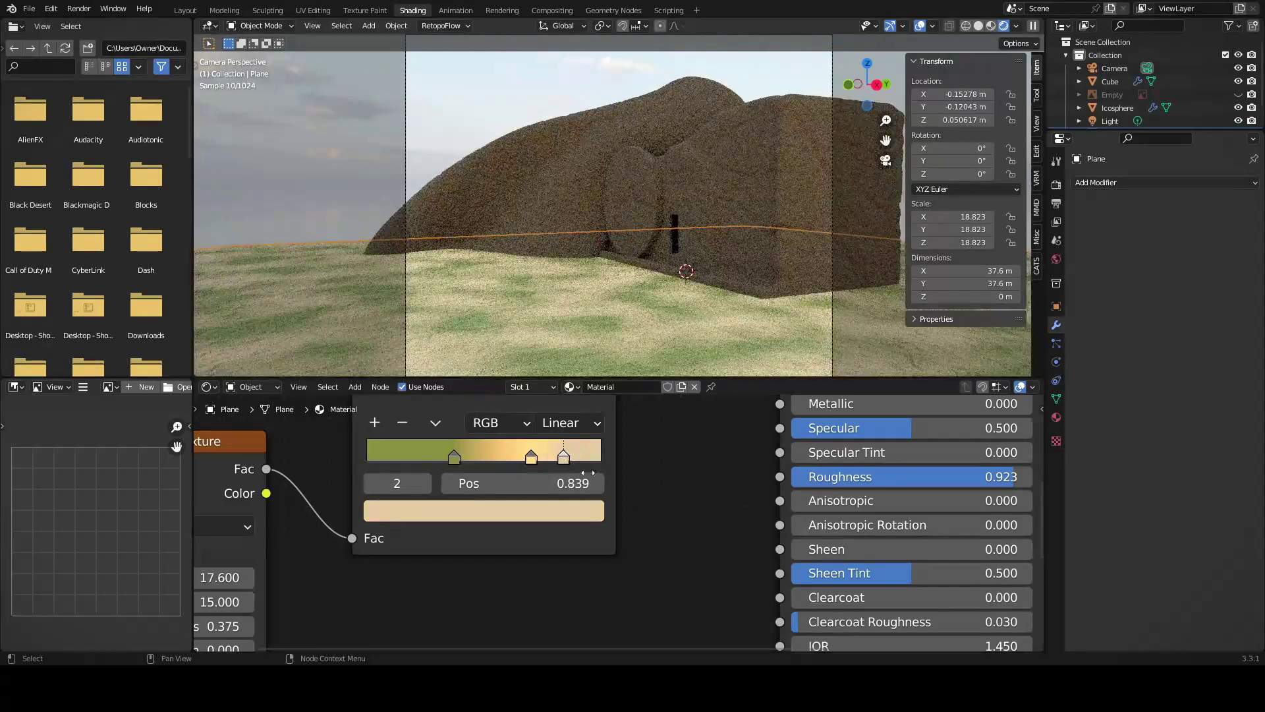
- Set the bump Noise Texture's roughness to 1
scroll(566, 511, "down", 3)
middle_click_drag(533, 596, 531, 521)
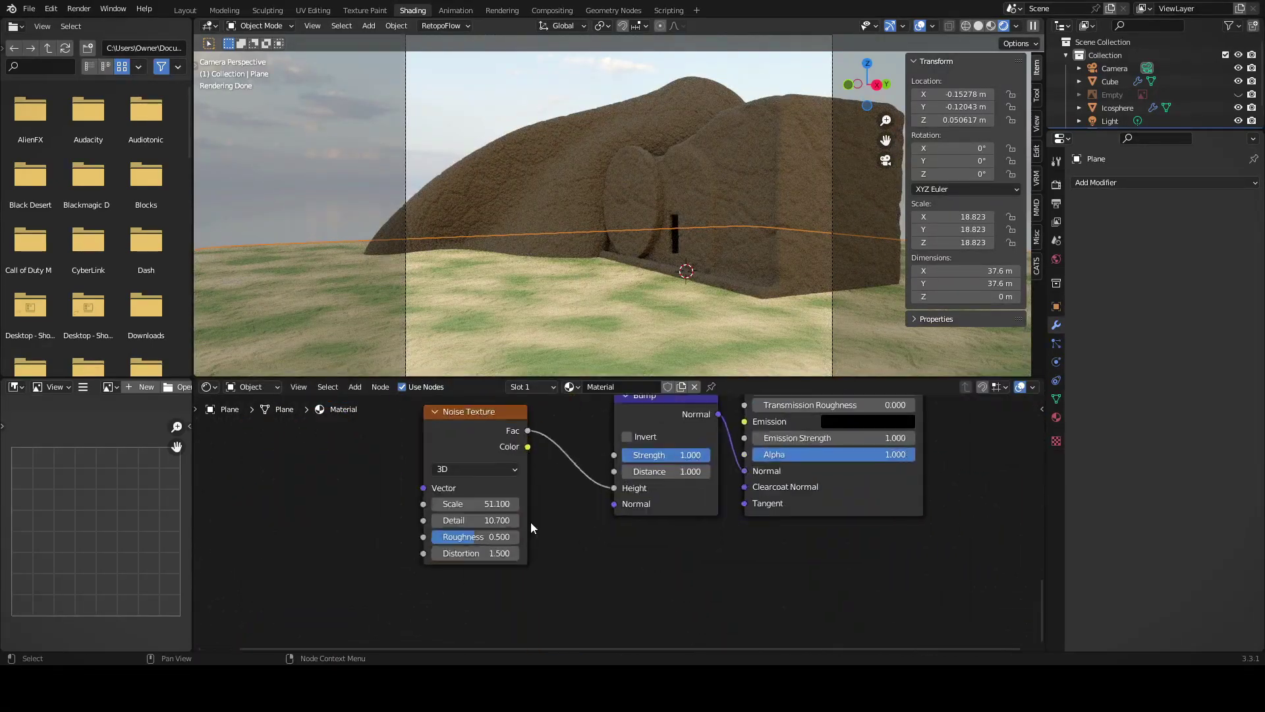
scroll(390, 535, "up", 3)
left_click(437, 546)
type("1")
key("Return")
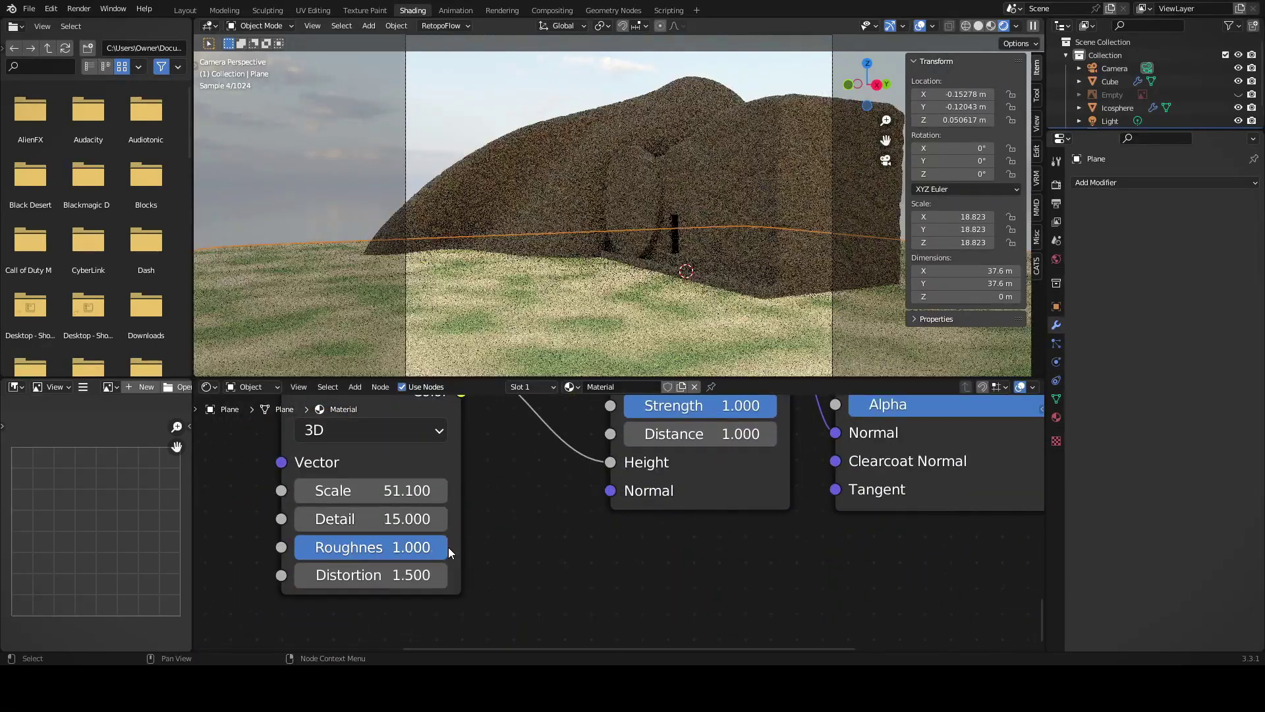
scroll(520, 615, "down", 1)
scroll(601, 592, "down", 3)
scroll(527, 560, "up", 1)
scroll(479, 539, "up", 1)
key("shift+a")
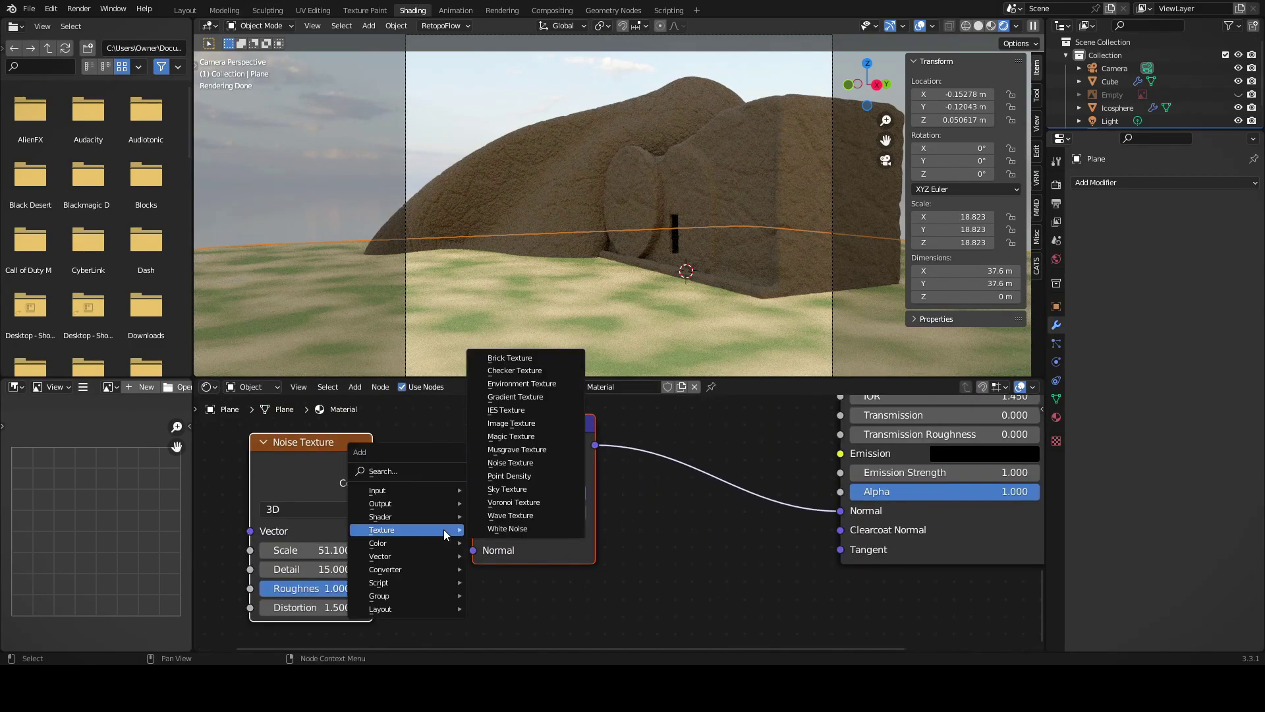
mouse_move(381, 517)
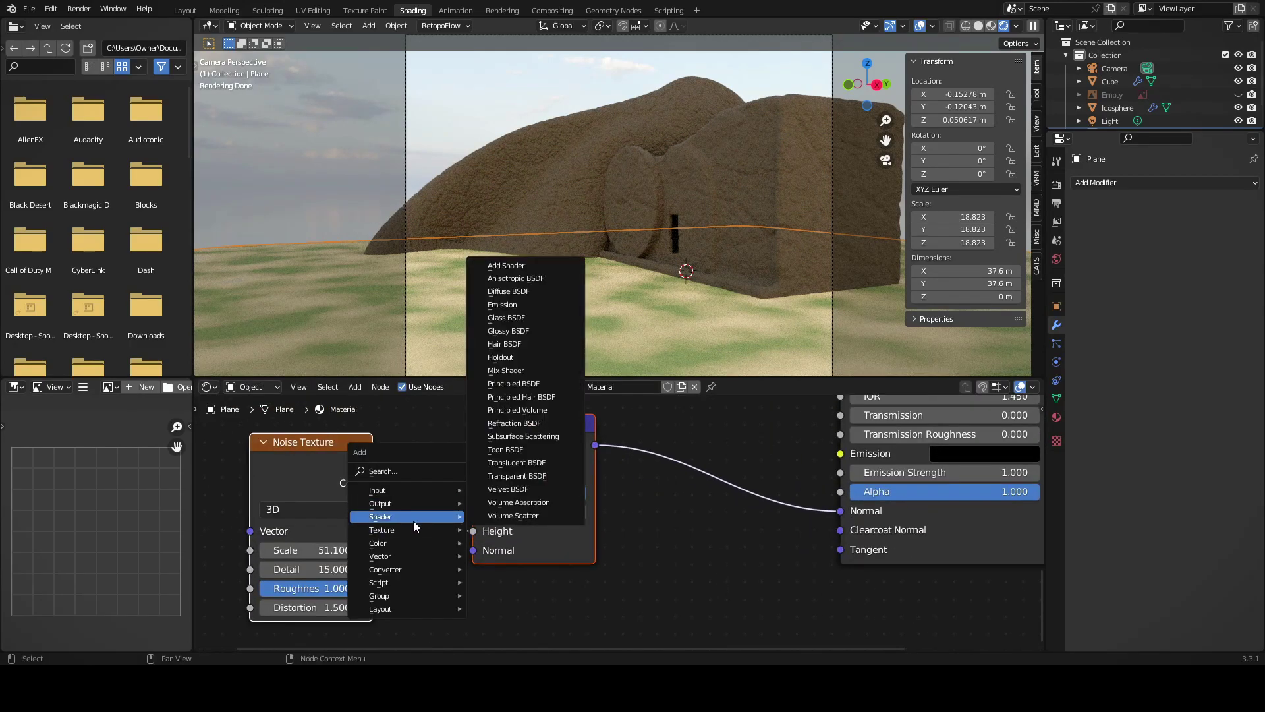
- Insert a ColorRamp on the Noise-to-Bump link, deleting the misplaced first ColorRamp
left_click(521, 413)
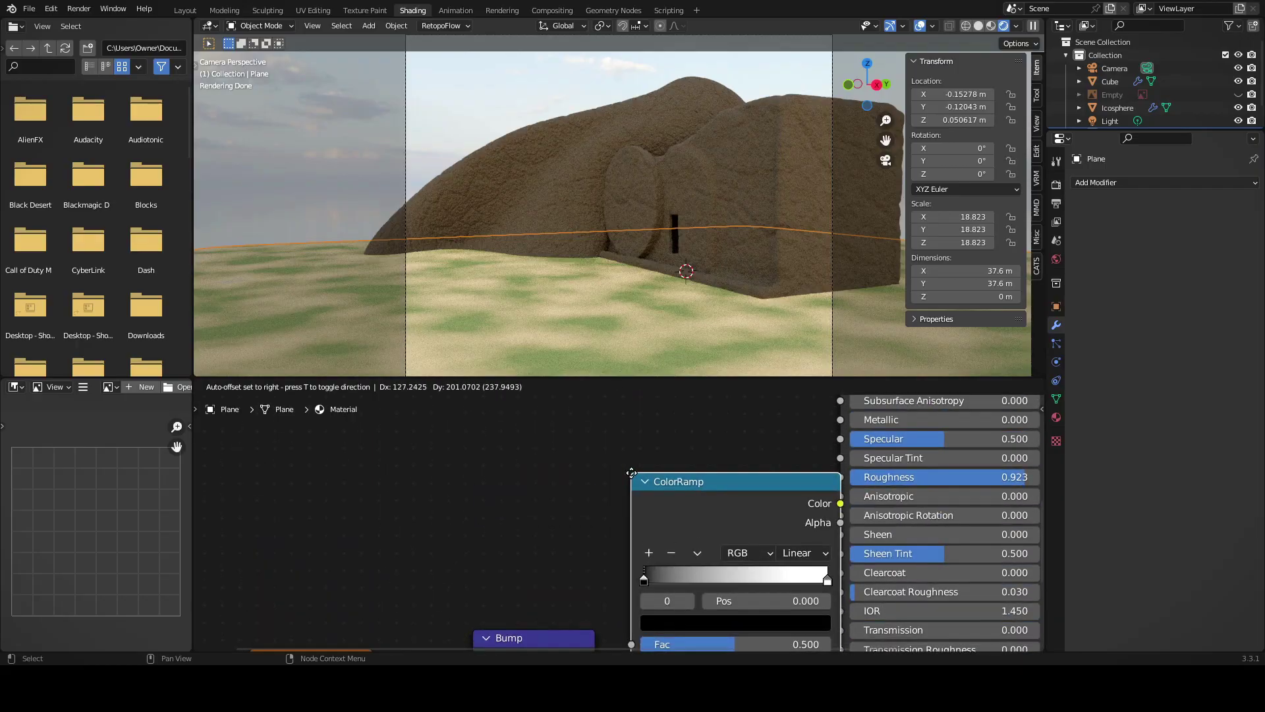
left_click(560, 621)
middle_click_drag(559, 621, 556, 528)
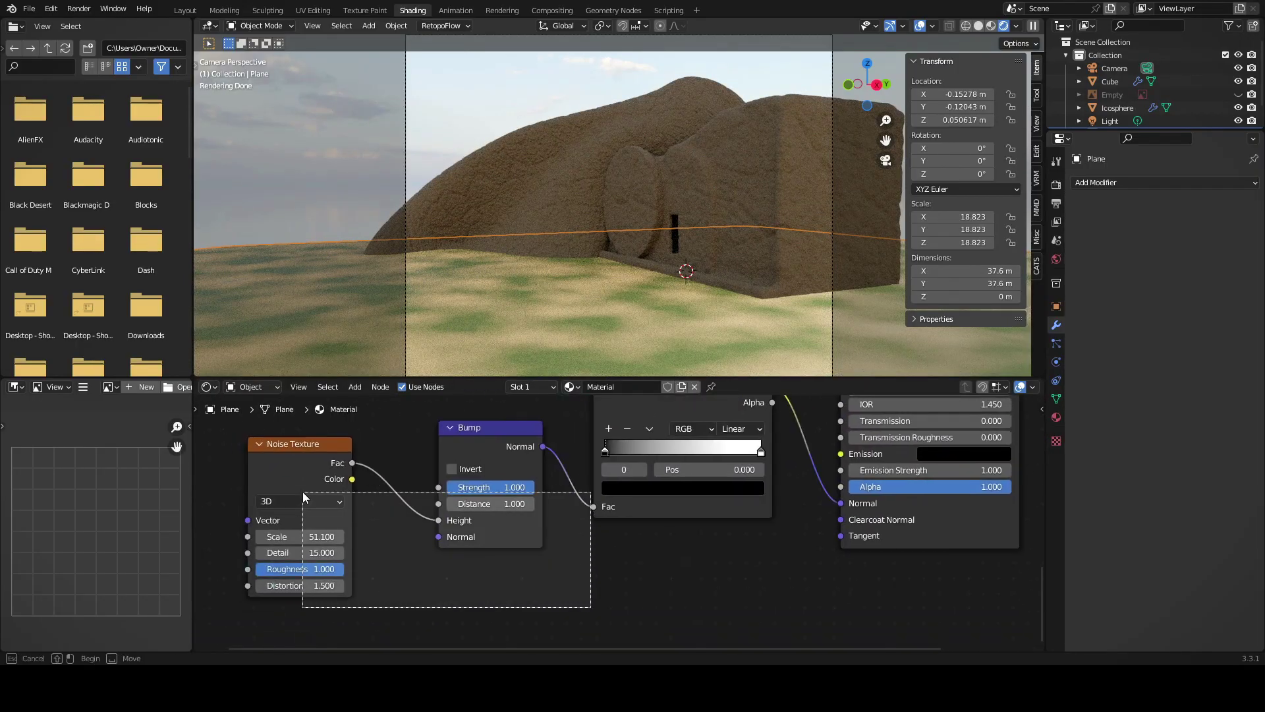
left_click_drag(460, 512, 423, 507)
left_click(520, 553)
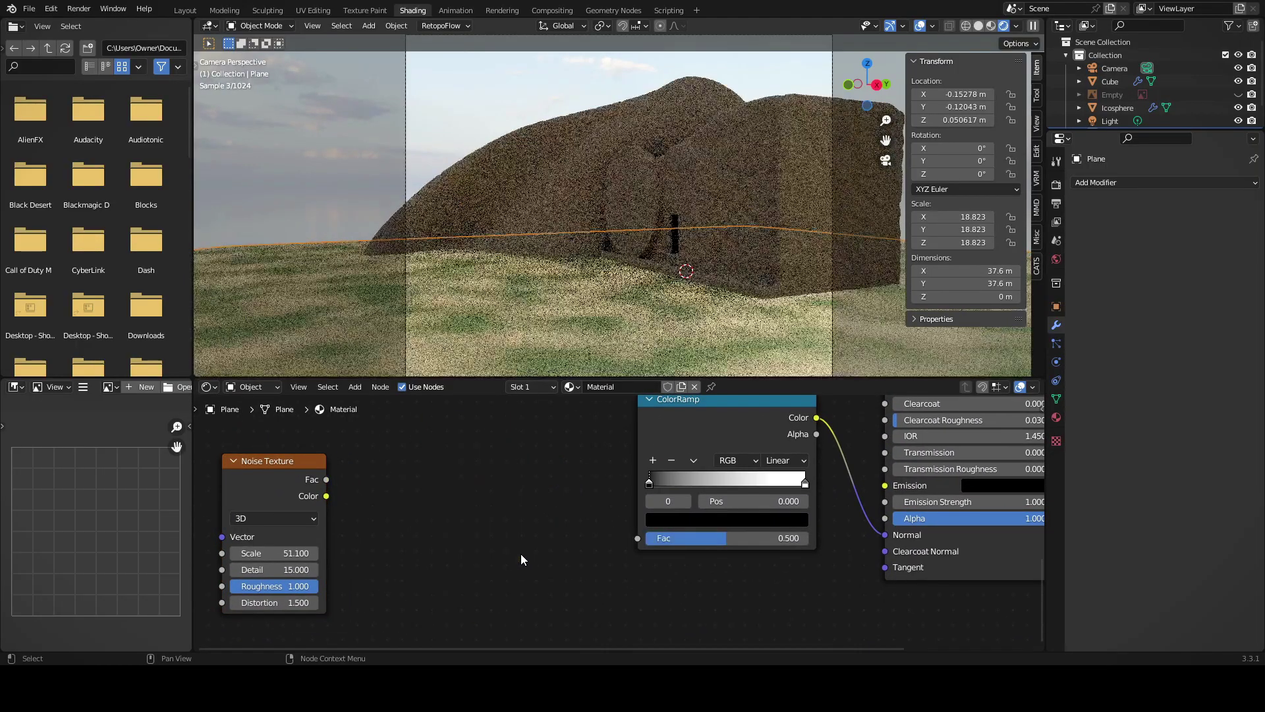
left_click(724, 433)
key("x")
key("shift+a")
left_click(533, 426)
left_click(386, 440)
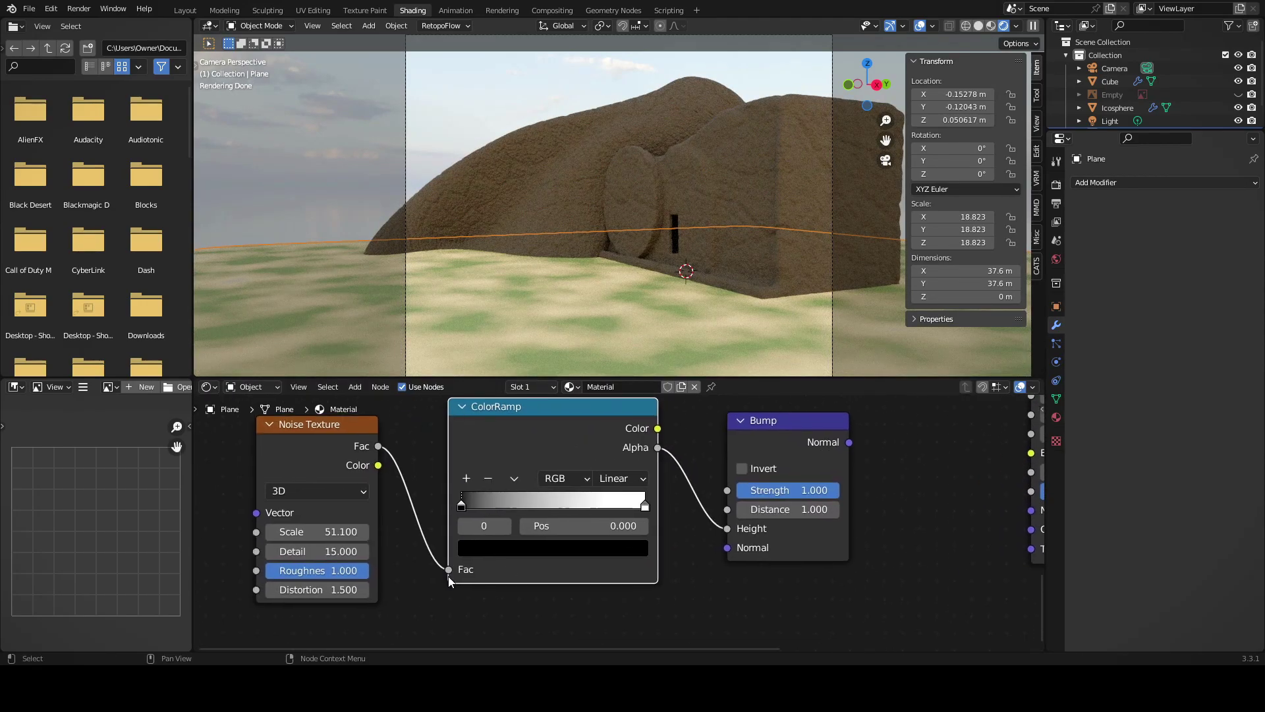
- Insert a Mix color node in front of the ColorRamp
key("shift+a")
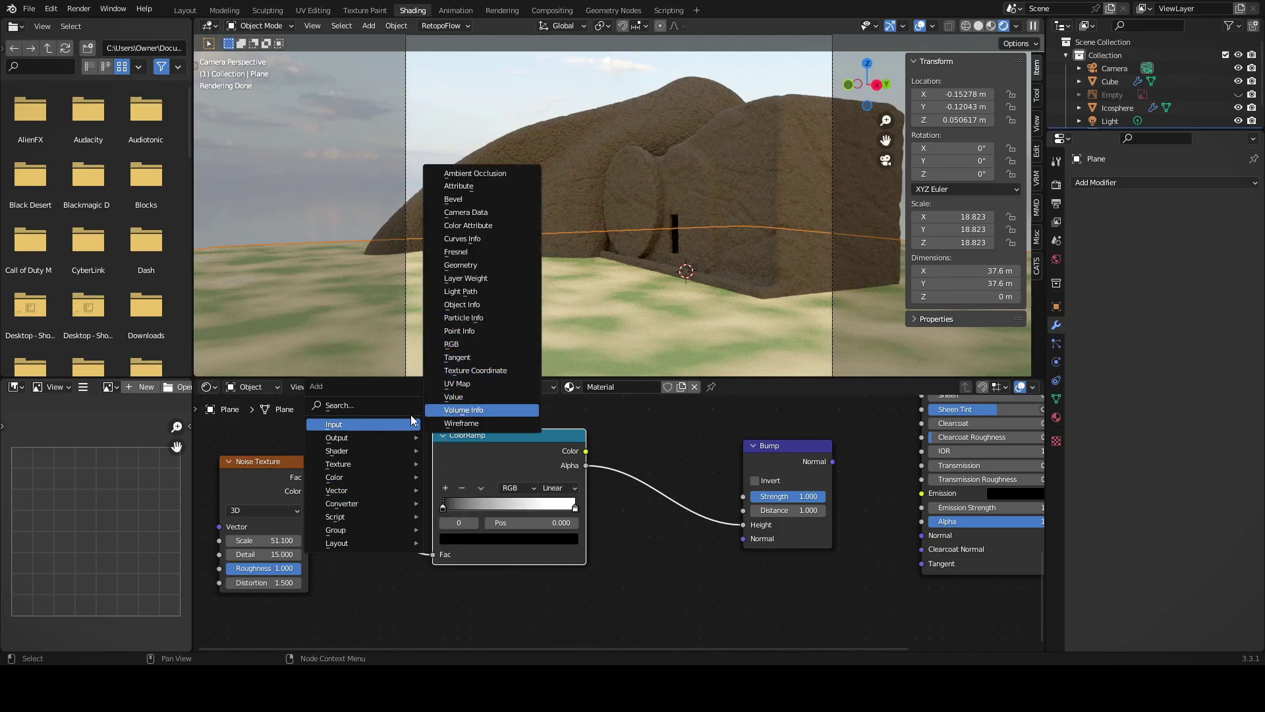
left_click(467, 542)
left_click(402, 448)
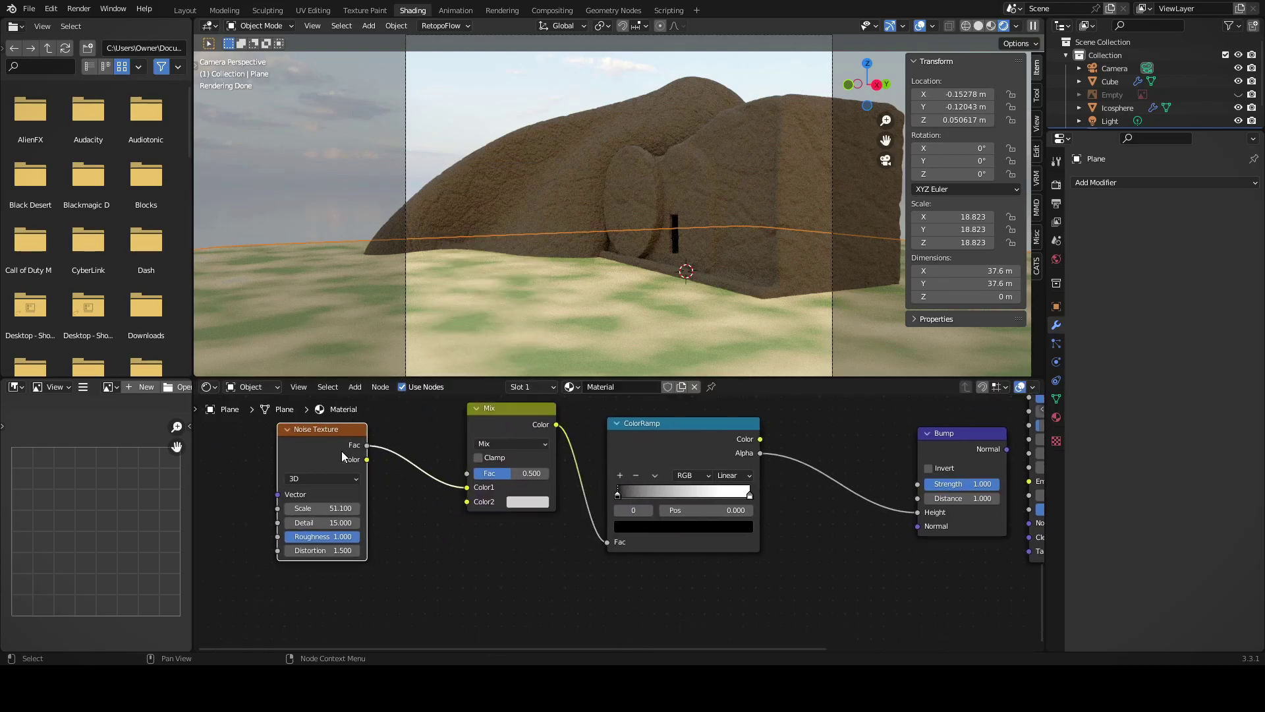
middle_click_drag(343, 456, 165, 456)
left_click_drag(829, 449, 852, 520)
middle_click_drag(295, 468, 373, 474)
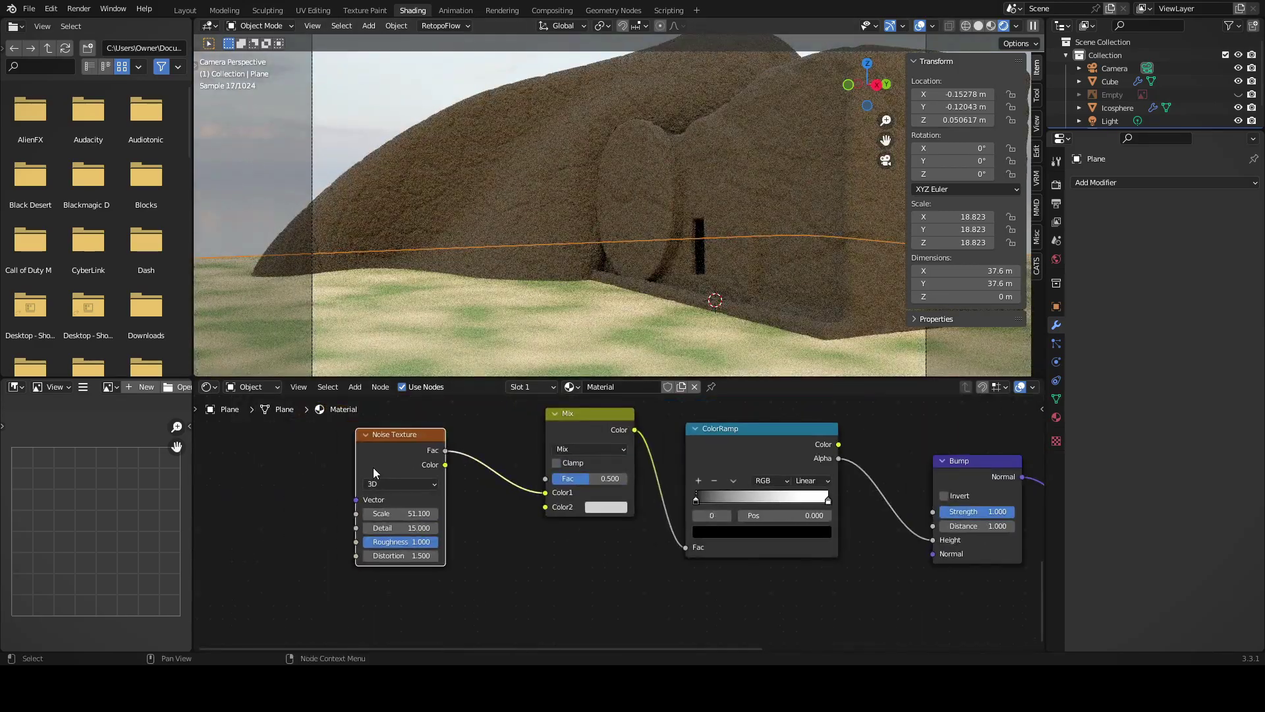
- Add a second Noise Texture at scale 10.1 below the Mix node, then return to Layout
key("shift+a")
left_click(484, 563)
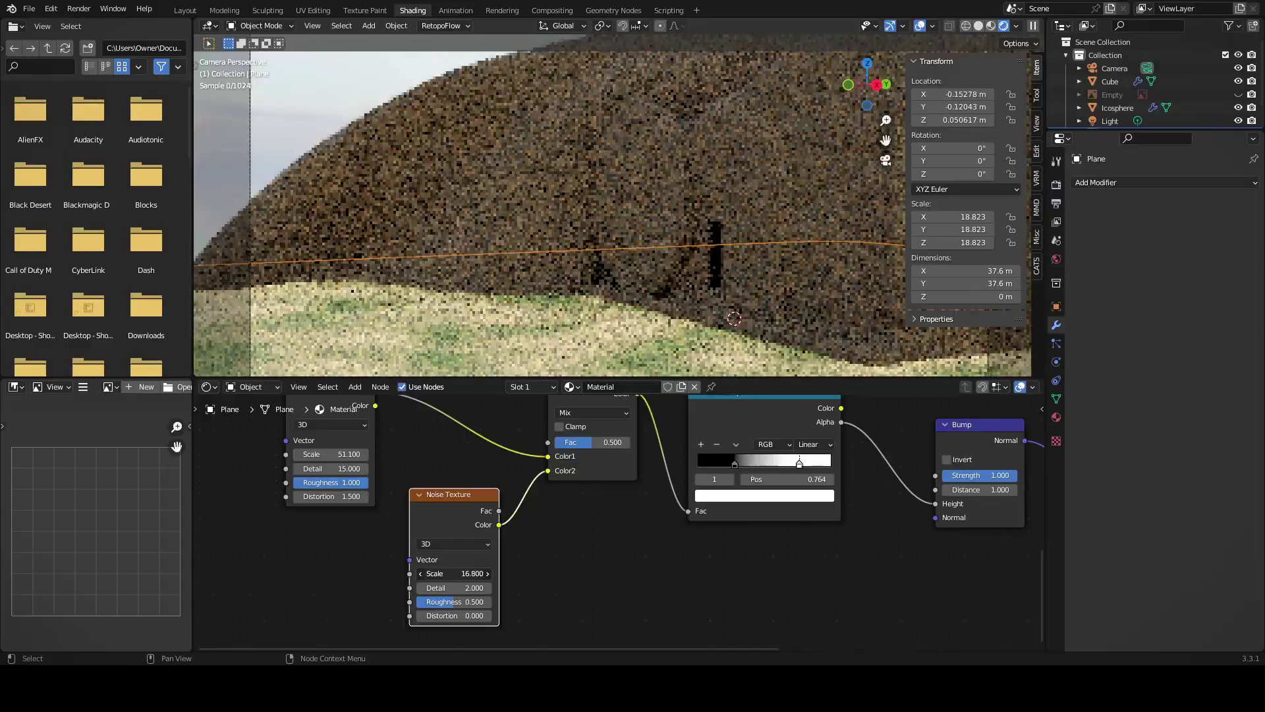
left_click_drag(455, 573, 421, 573)
middle_click_drag(568, 339, 642, 311)
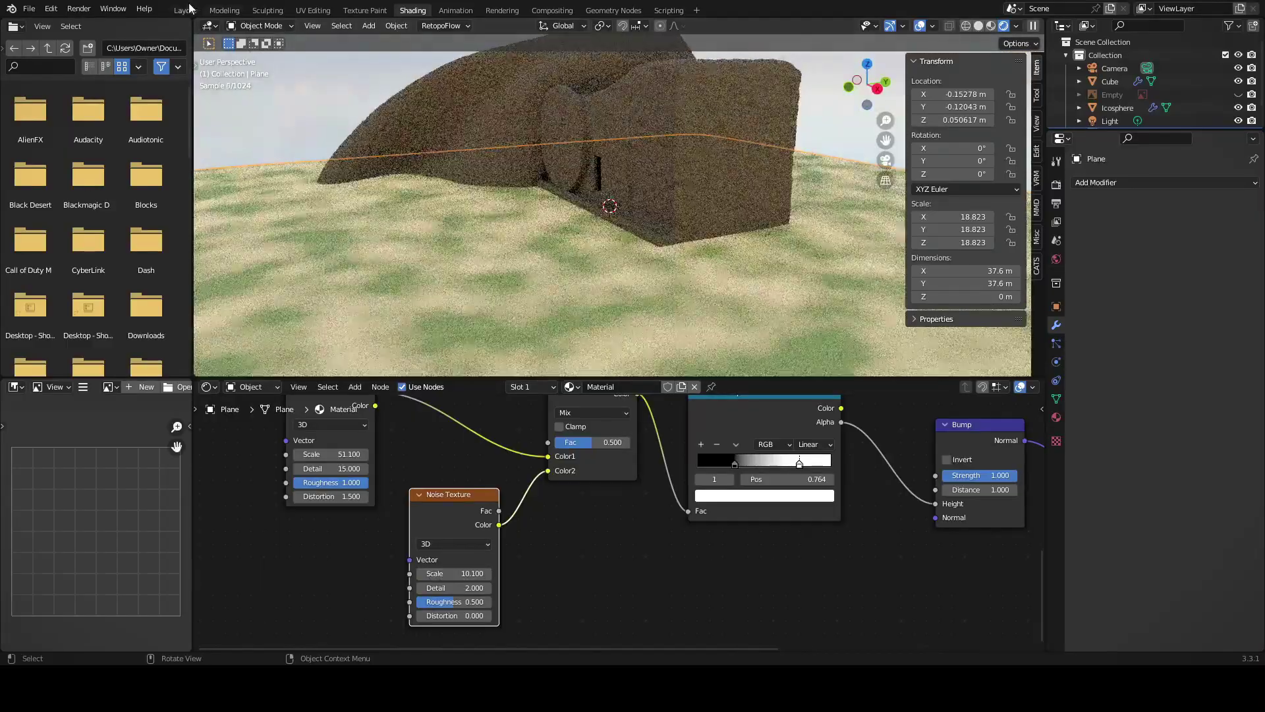
left_click(185, 10)
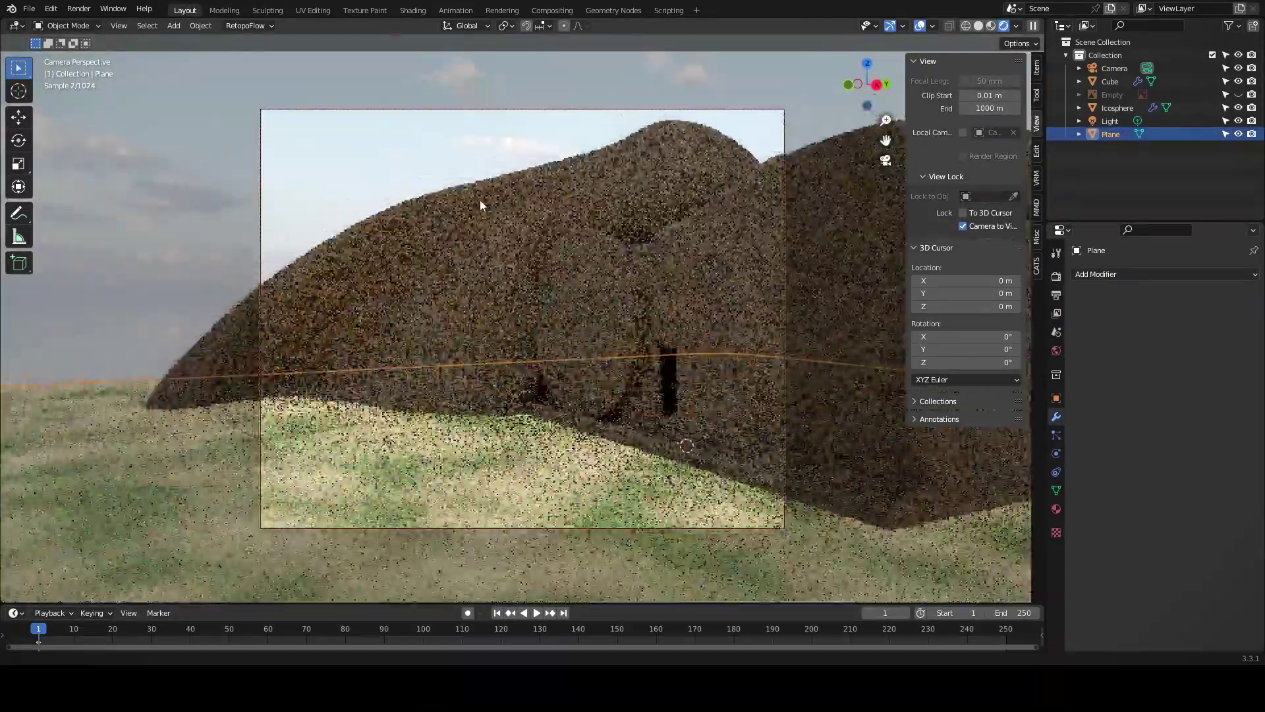
- Add a Displace modifier with a new texture at strength 0.3 to the ground plane
left_click(1113, 278)
left_click(1105, 352)
left_click(1169, 315)
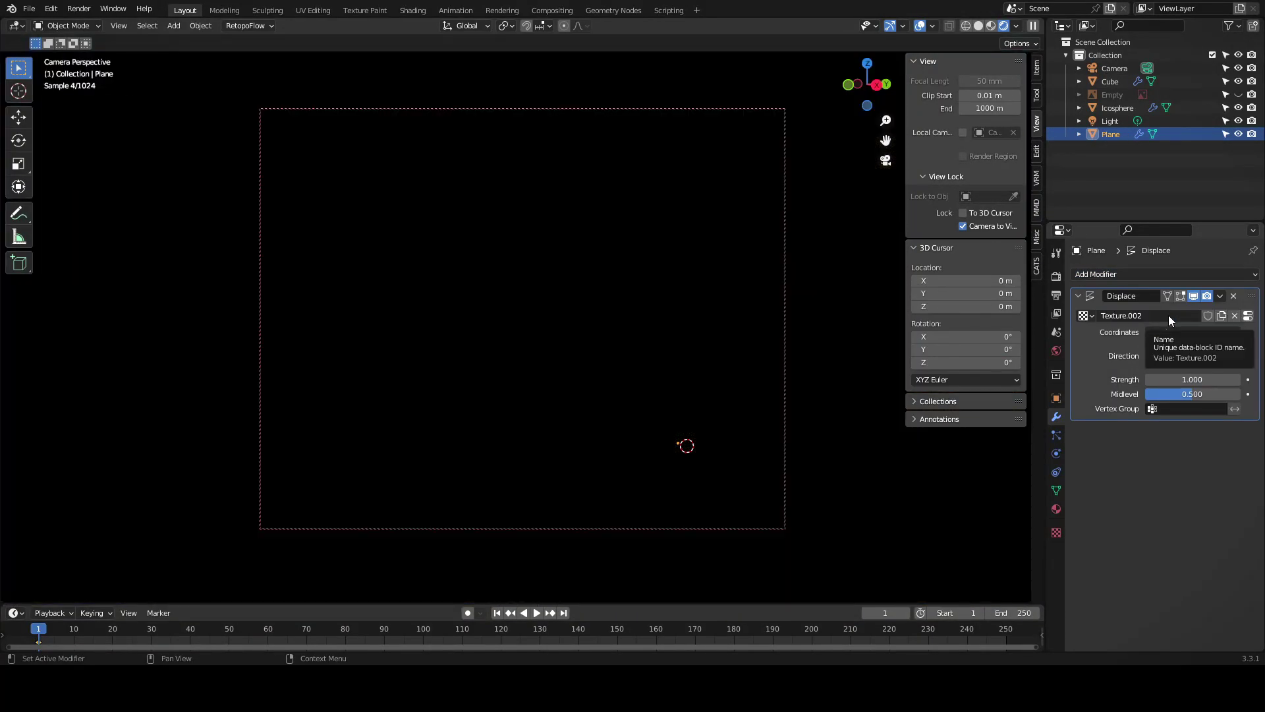
left_click_drag(1219, 379, 1187, 382)
left_click(1188, 382)
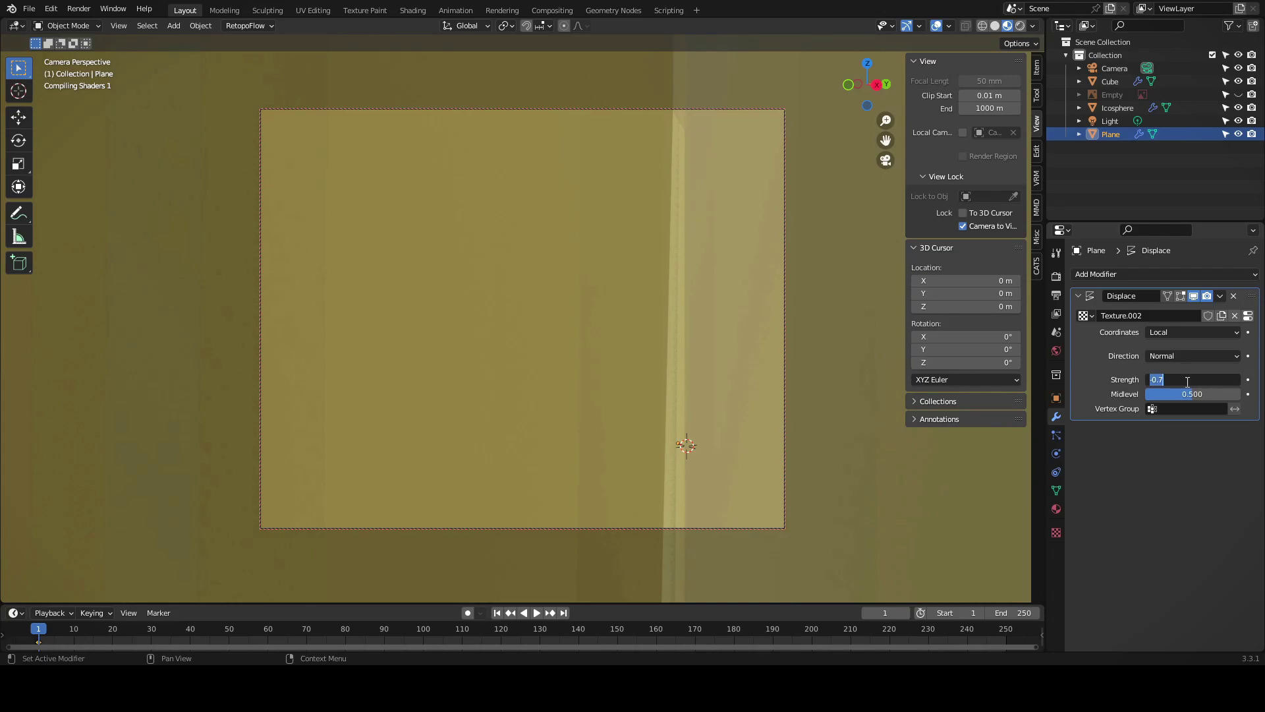
type("0.3")
key("Return")
- Change the displacement texture type and raise the strength slightly
left_click(1056, 531)
left_click(1185, 315)
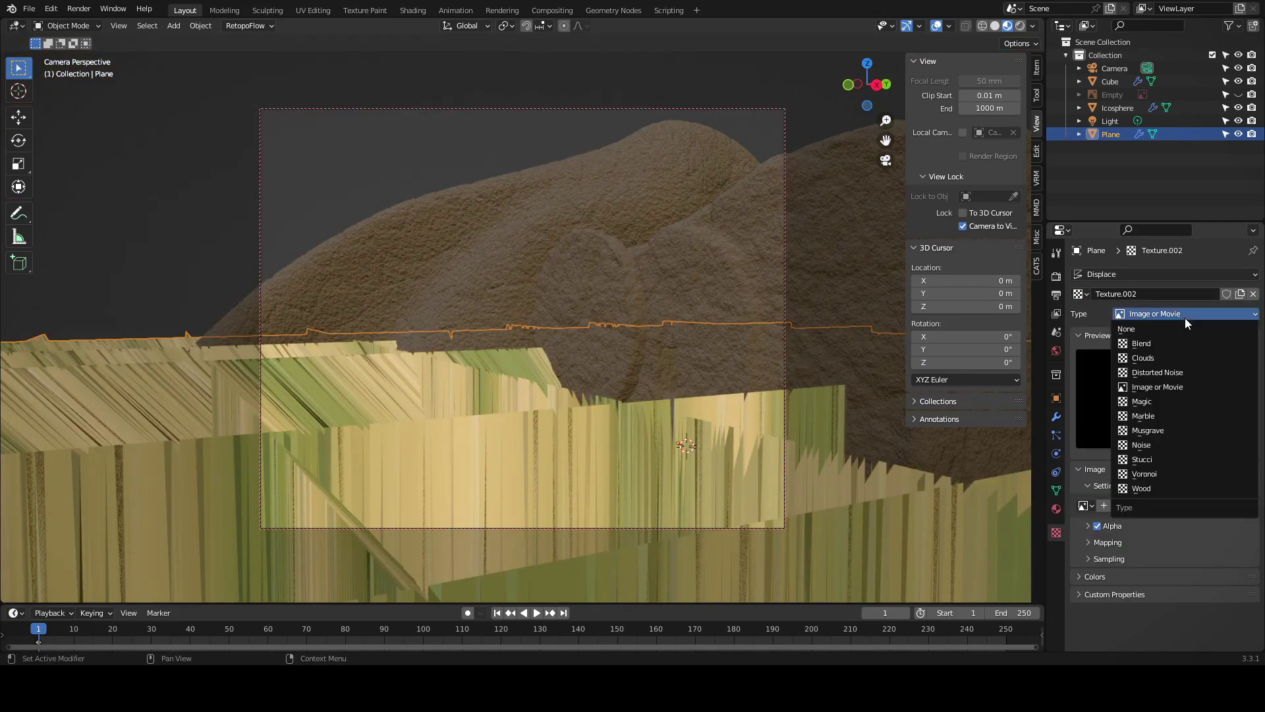
left_click(1170, 430)
left_click(1057, 416)
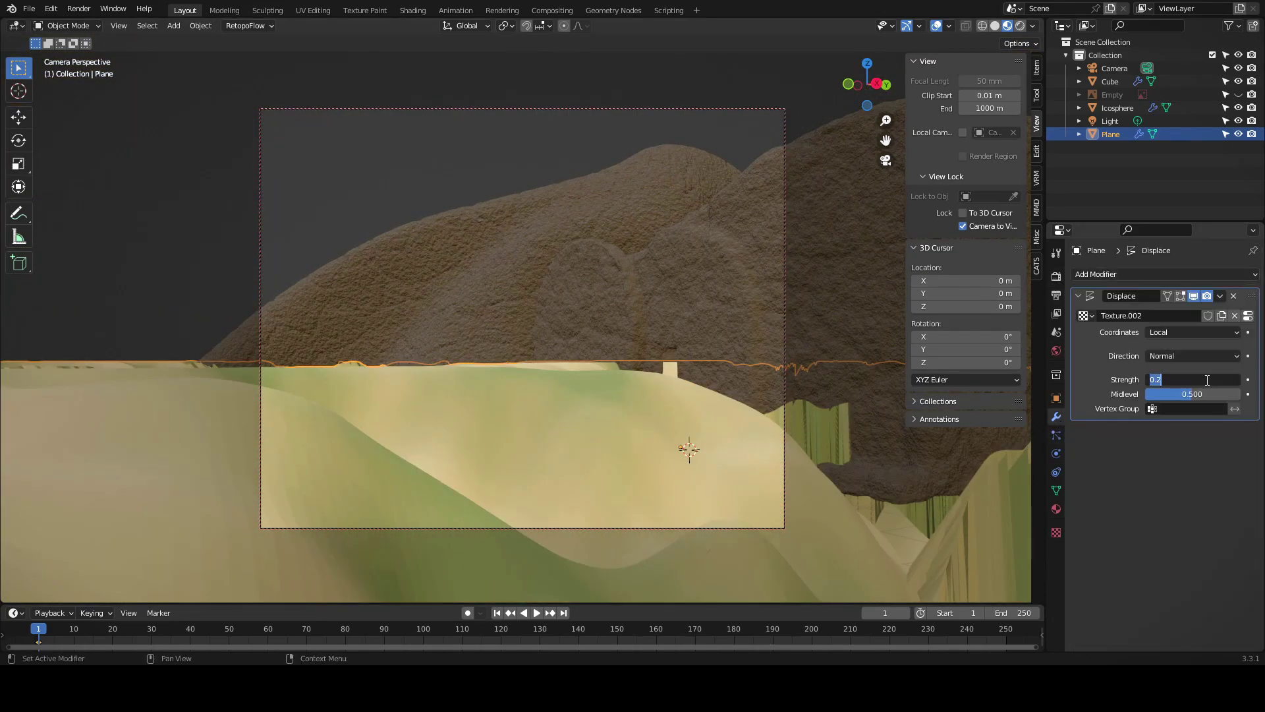
left_click(1151, 380)
left_click(1236, 380)
- Try a Marble texture with size 0.07, Voronoi F2-F1 basis, and strength 0.005
left_click(1056, 532)
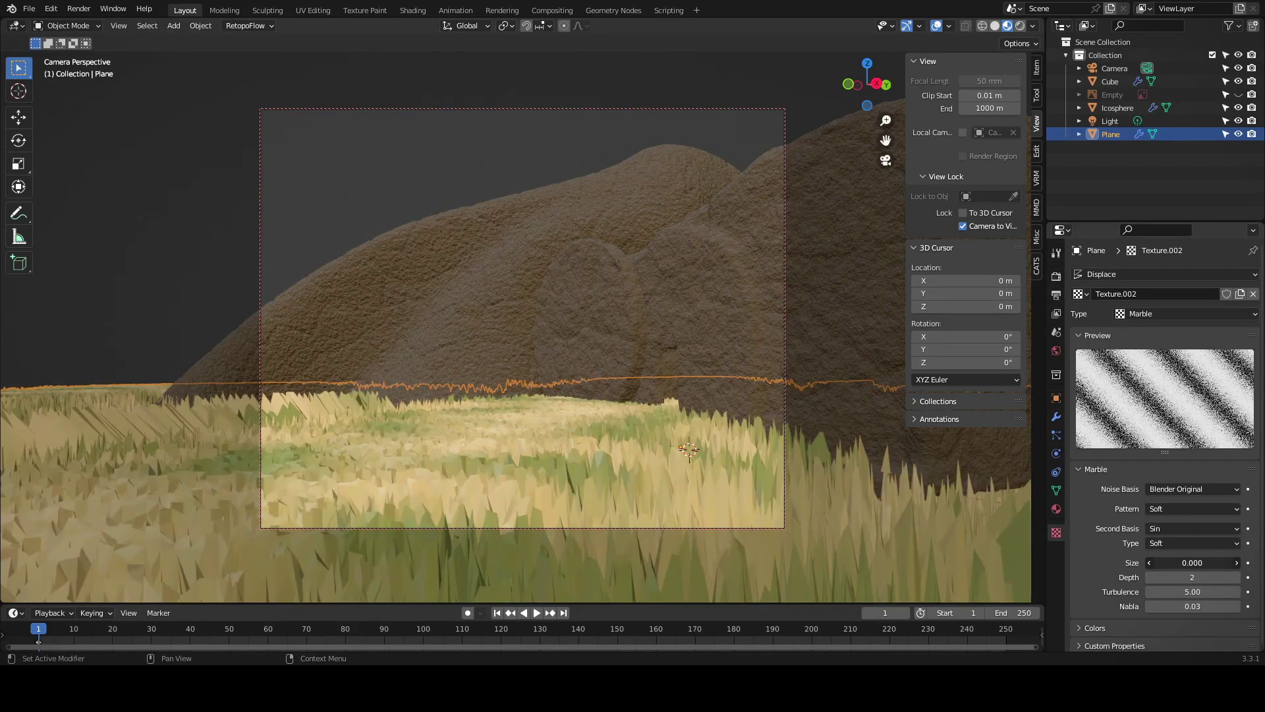
left_click_drag(1192, 562, 1206, 562)
left_click(1190, 488)
left_click(1178, 402)
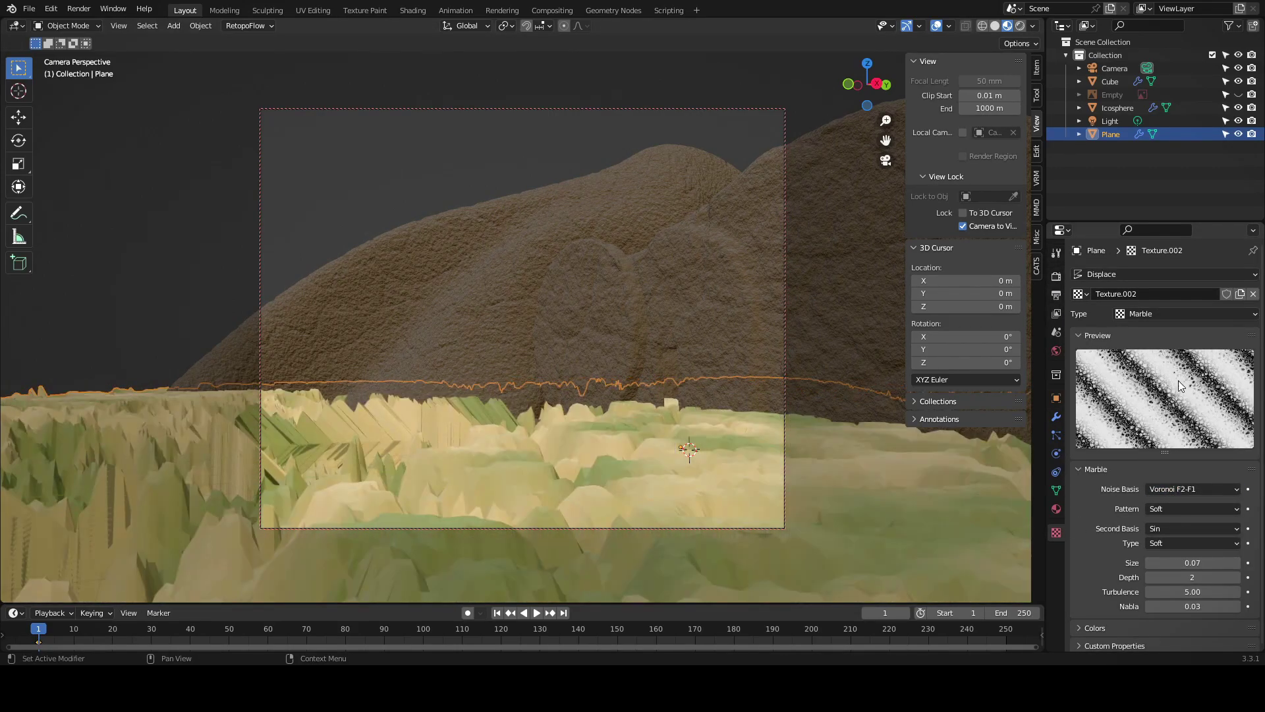
left_click(1056, 417)
left_click(1153, 380)
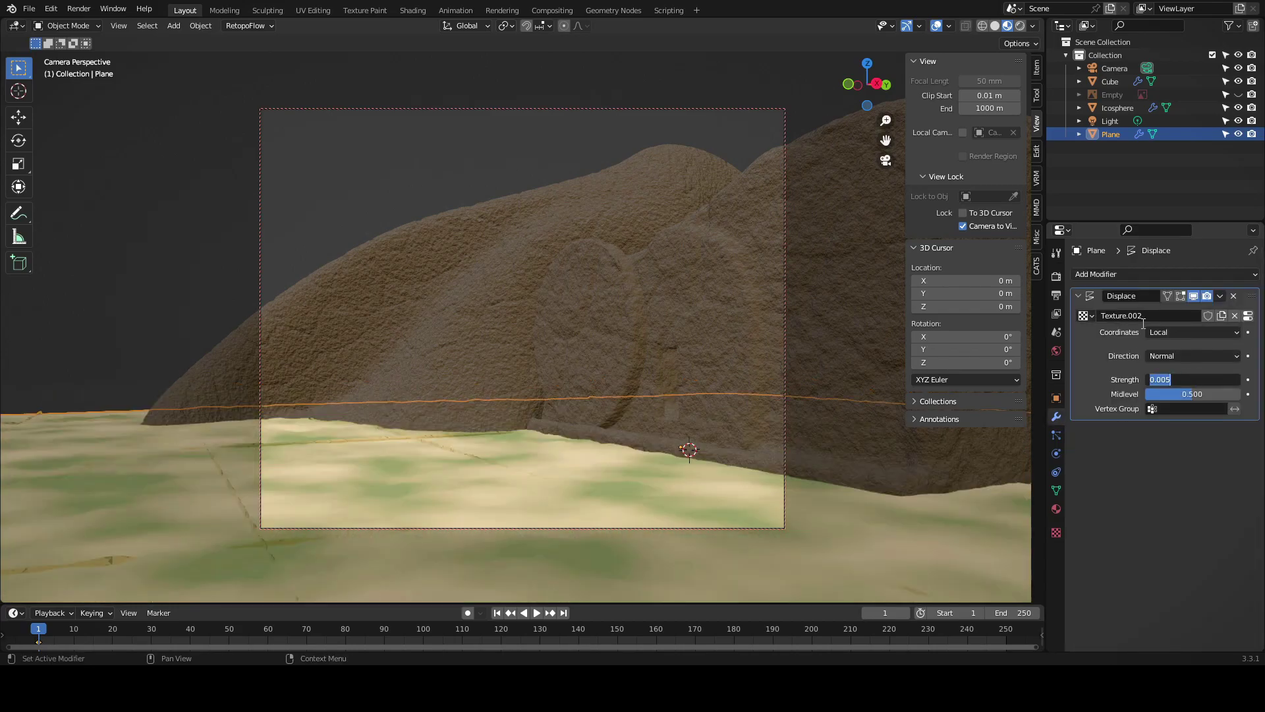
- Switch the texture to Clouds with larger cells, and set Midlevel 0 with gentler strength
left_click(1056, 532)
left_click(1151, 313)
left_click(1140, 414)
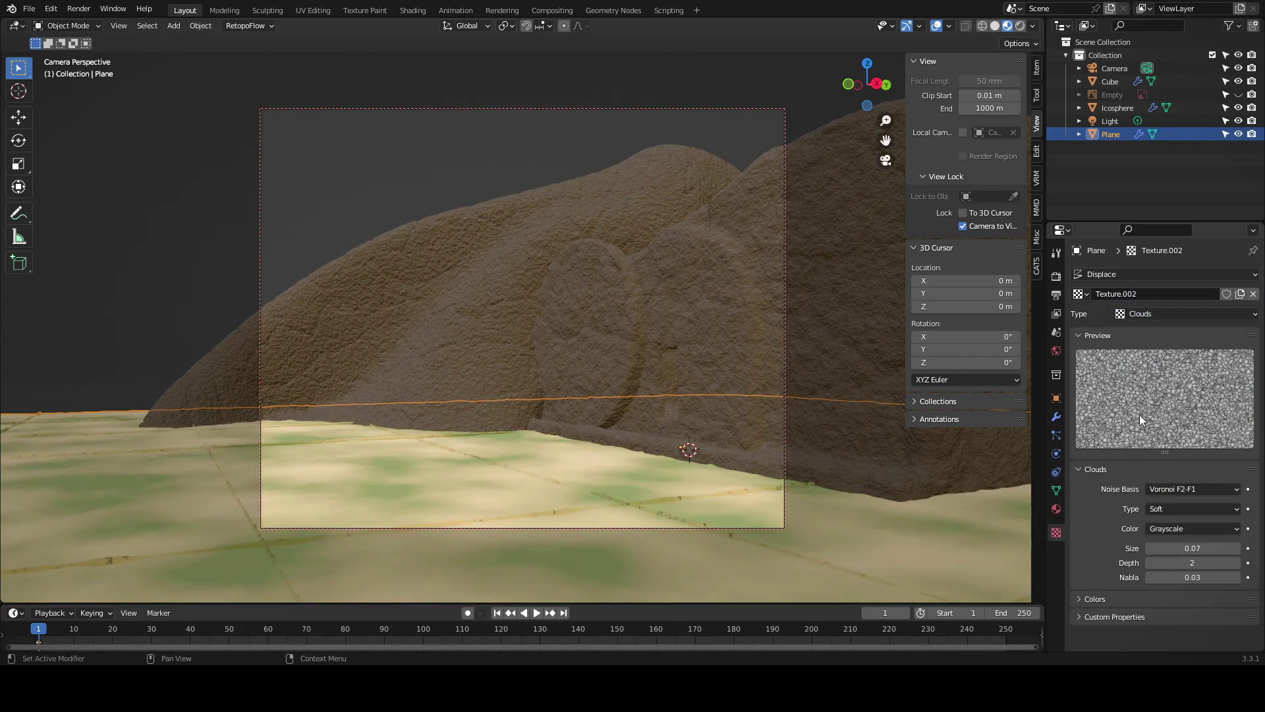
mouse_move(1193, 548)
left_mouse_down()
mouse_move(1226, 548)
mouse_move(1180, 562)
mouse_move(1203, 576)
left_mouse_up()
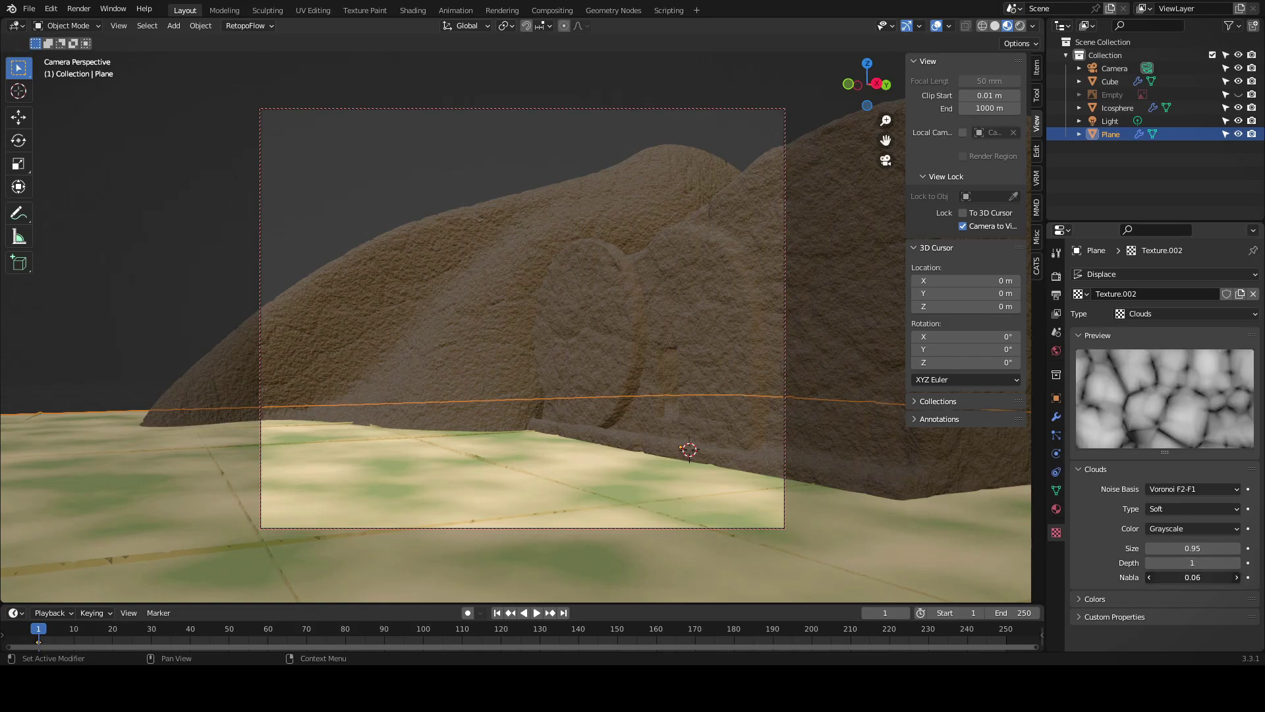
left_click(1056, 416)
left_click(1237, 380)
mouse_move(1188, 394)
left_mouse_down()
mouse_move(1150, 394)
mouse_move(1172, 383)
left_mouse_up()
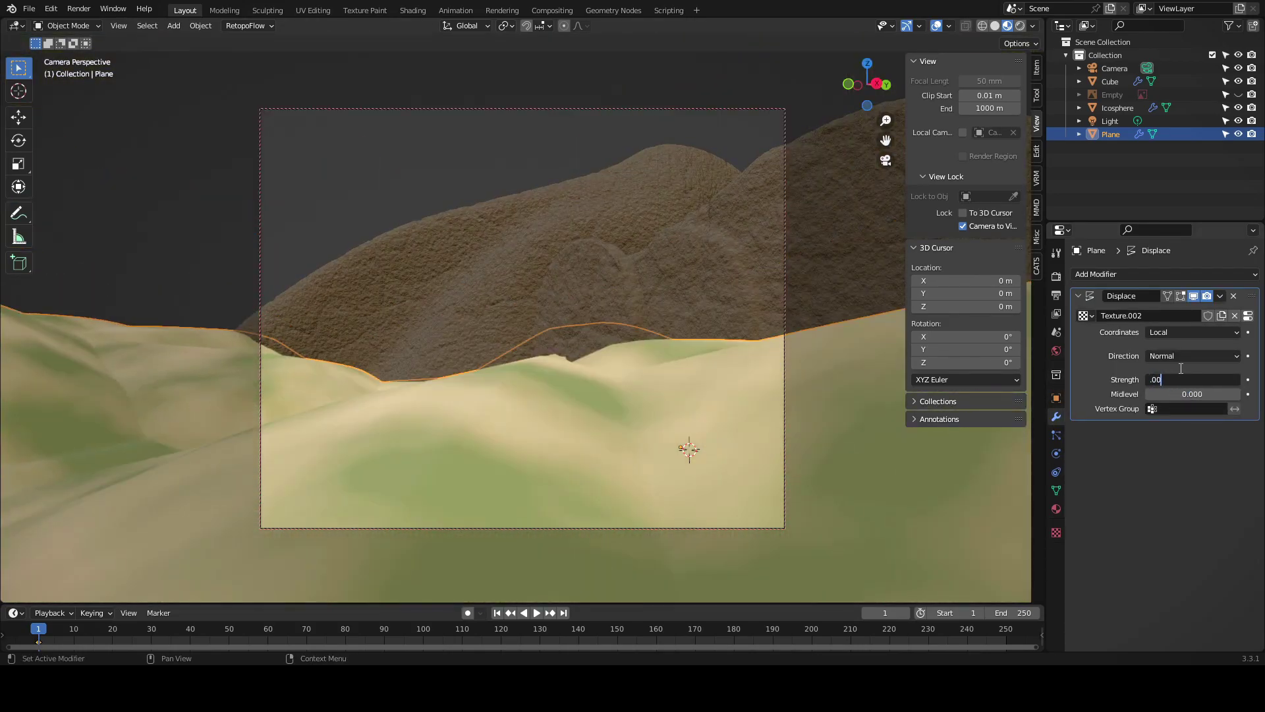
type("9")
key("Return")
key("Return")
- Give the Clouds texture an Improved Perlin noise basis and size 0.27
left_click(1247, 316)
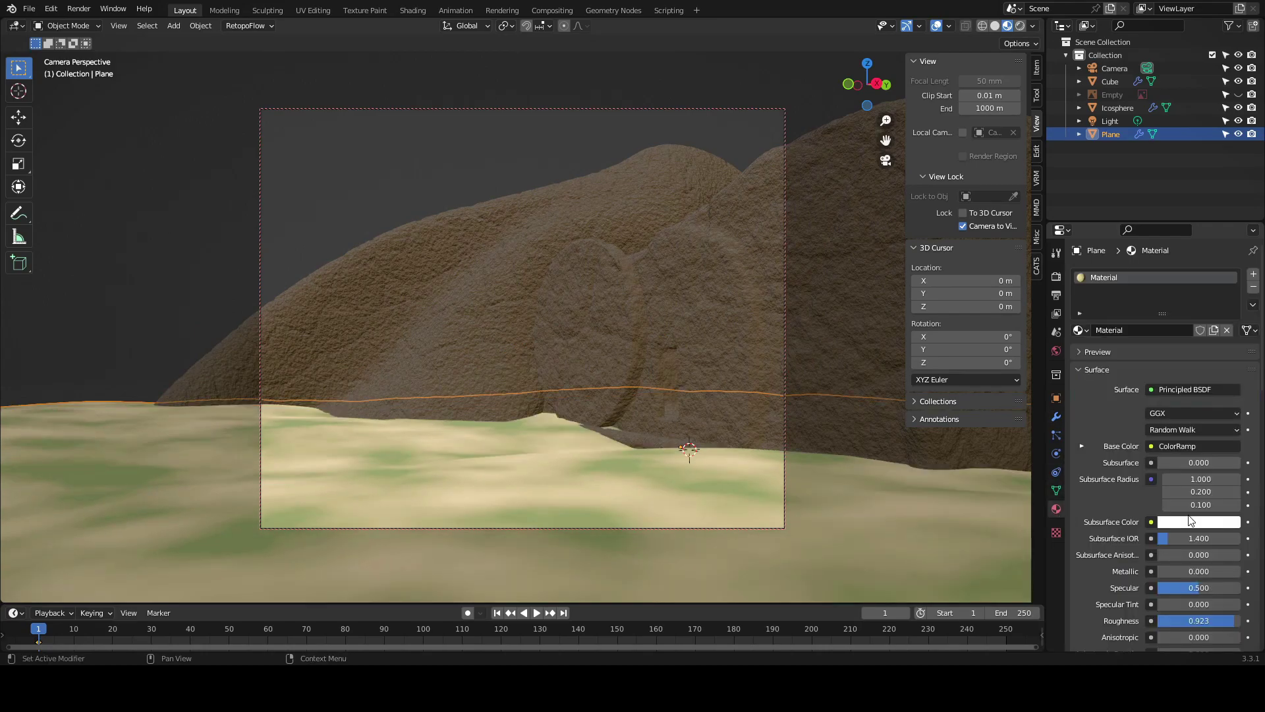
left_click(1193, 489)
left_click(1180, 456)
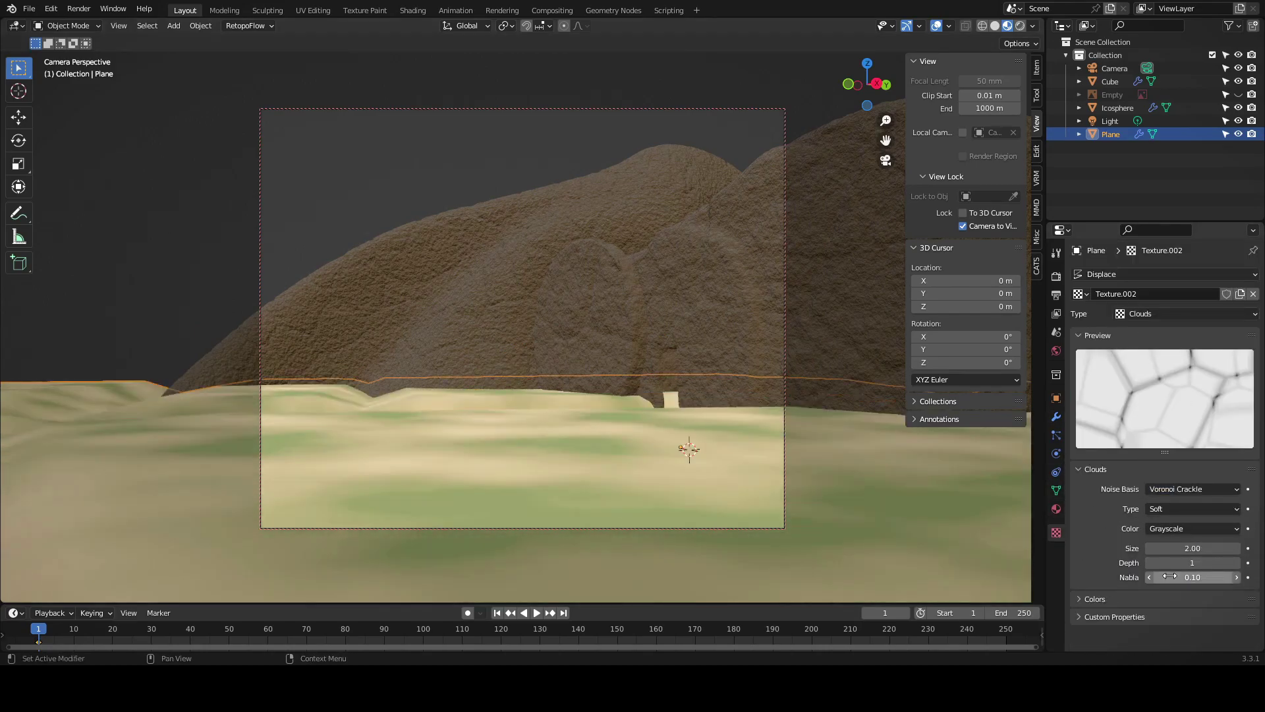
mouse_move(1193, 547)
left_mouse_down()
mouse_move(1166, 548)
mouse_move(1173, 561)
left_mouse_up()
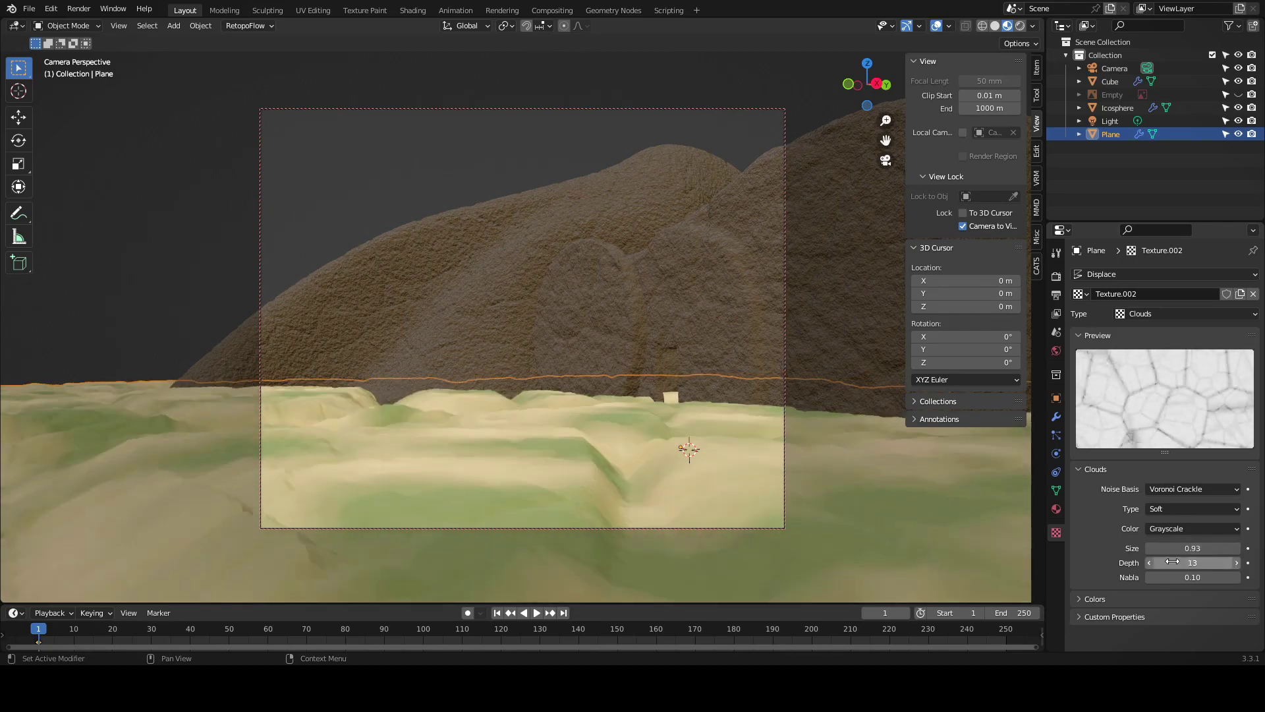
key("ctrl+z")
key("ctrl+z")
key("ctrl+z")
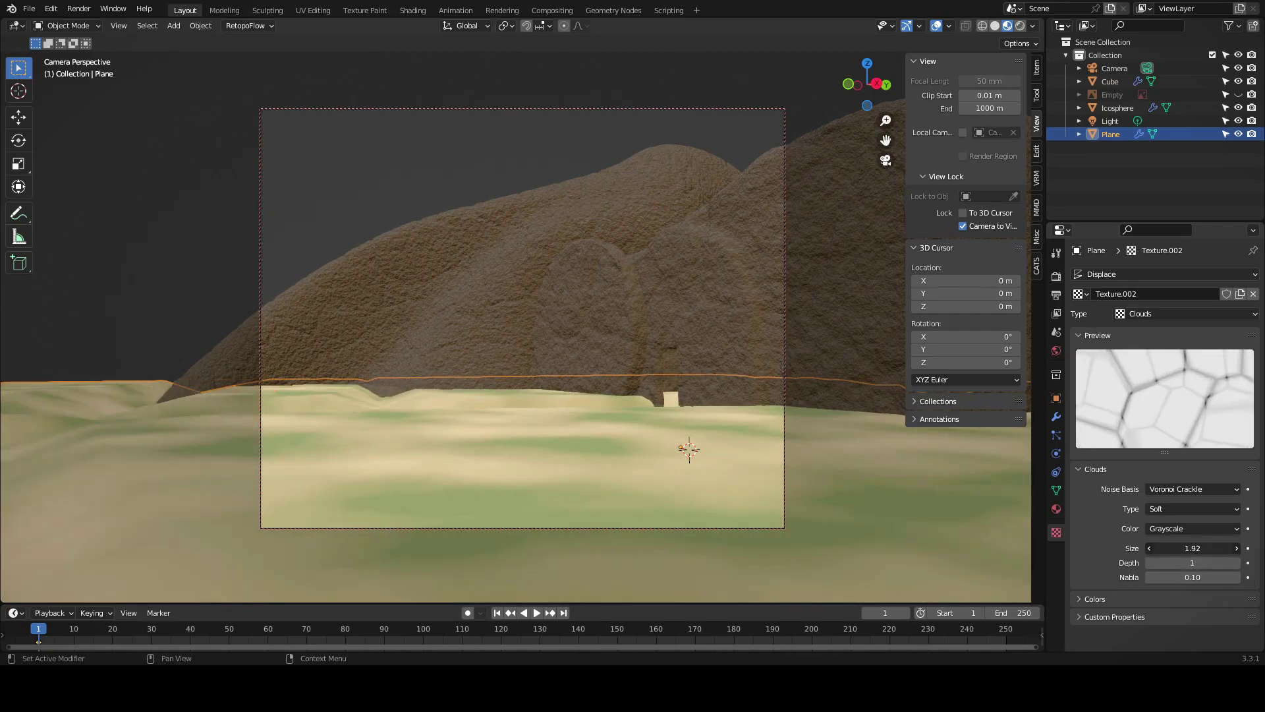
left_click(1180, 524)
left_click(1192, 488)
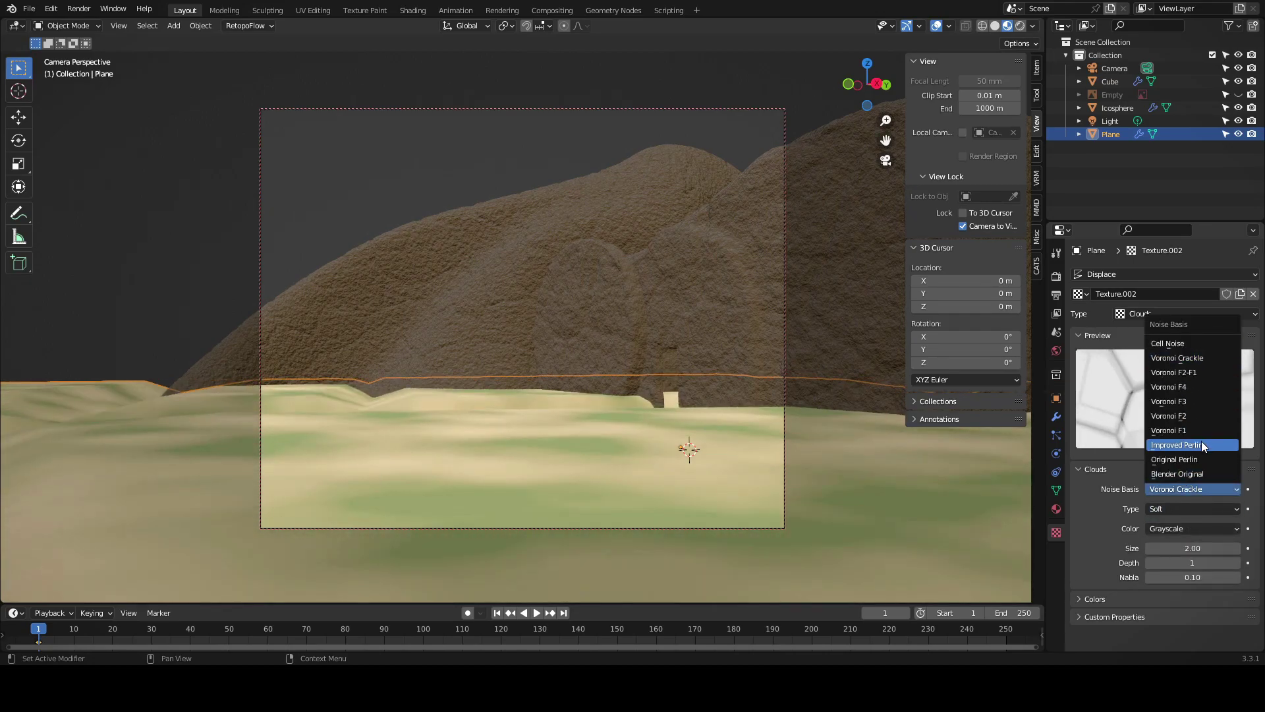
left_click(1200, 445)
mouse_move(1192, 548)
left_mouse_down()
mouse_move(1163, 548)
mouse_move(1196, 562)
mouse_move(1166, 562)
left_mouse_up()
- Lower the ground plane along Z, set displacement strength to 0.059, and view rendered
key("g")
key("z")
left_click(823, 551)
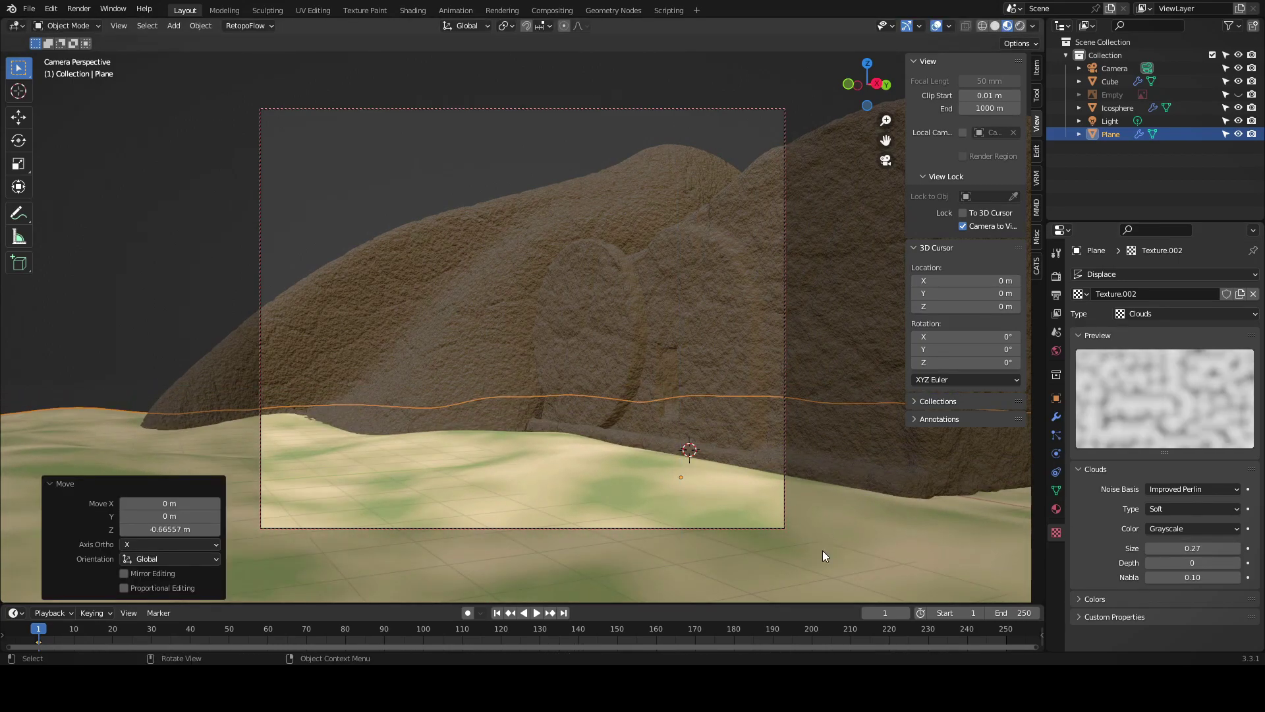
left_click(1057, 416)
left_click_drag(1186, 380, 1226, 381)
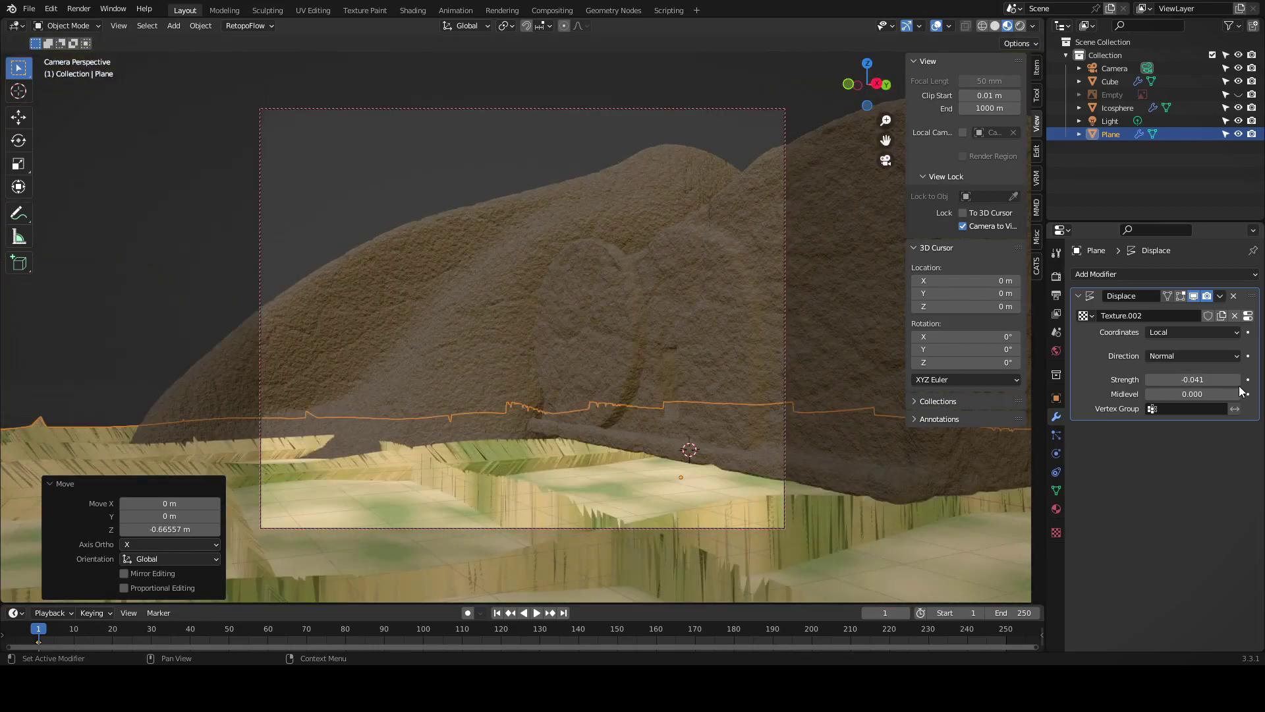
double_click(1226, 381)
key("BackSpace")
type("0")
key("Return")
left_click(1020, 25)
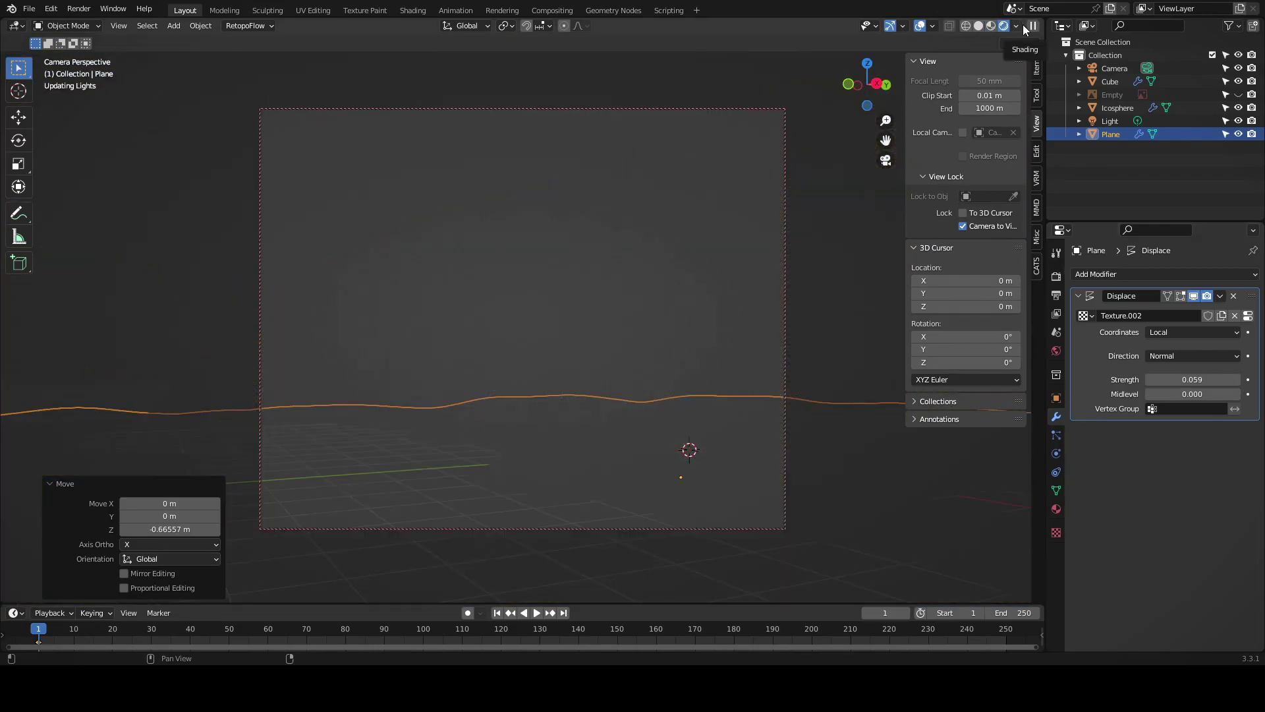
- Switch to the Shading workspace with a material preview of the ground
left_click(616, 454)
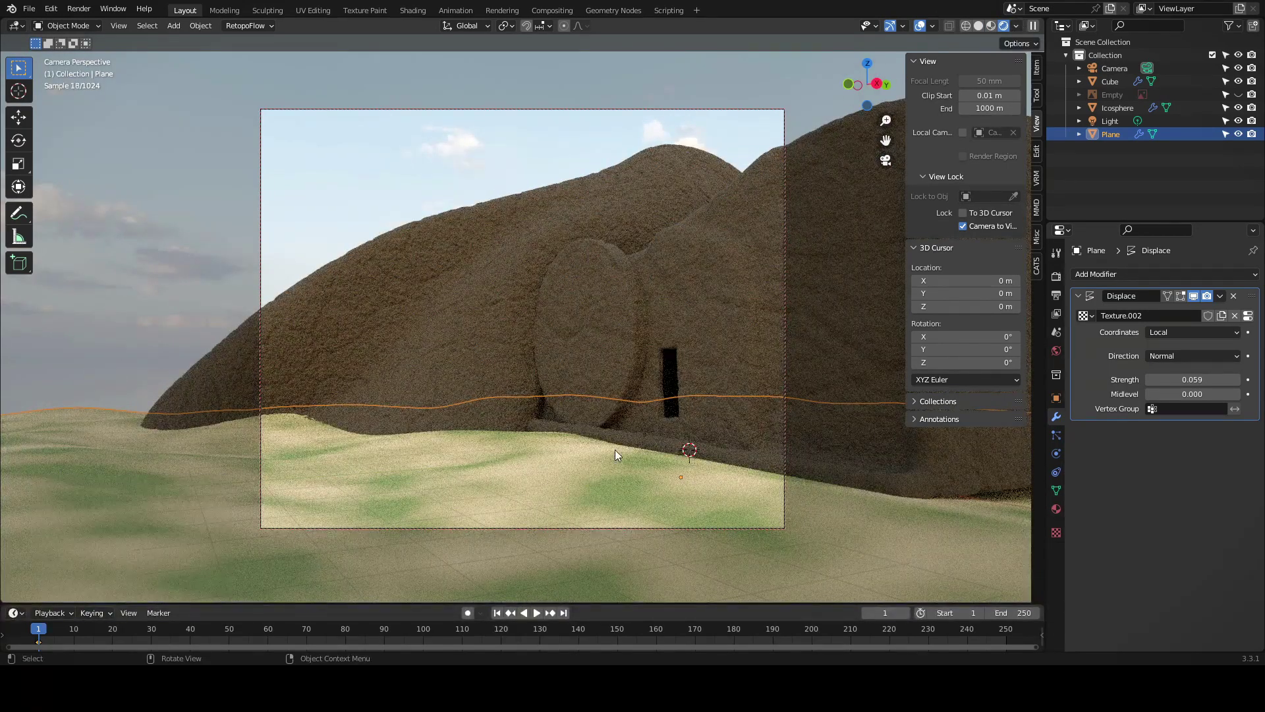
left_click(413, 11)
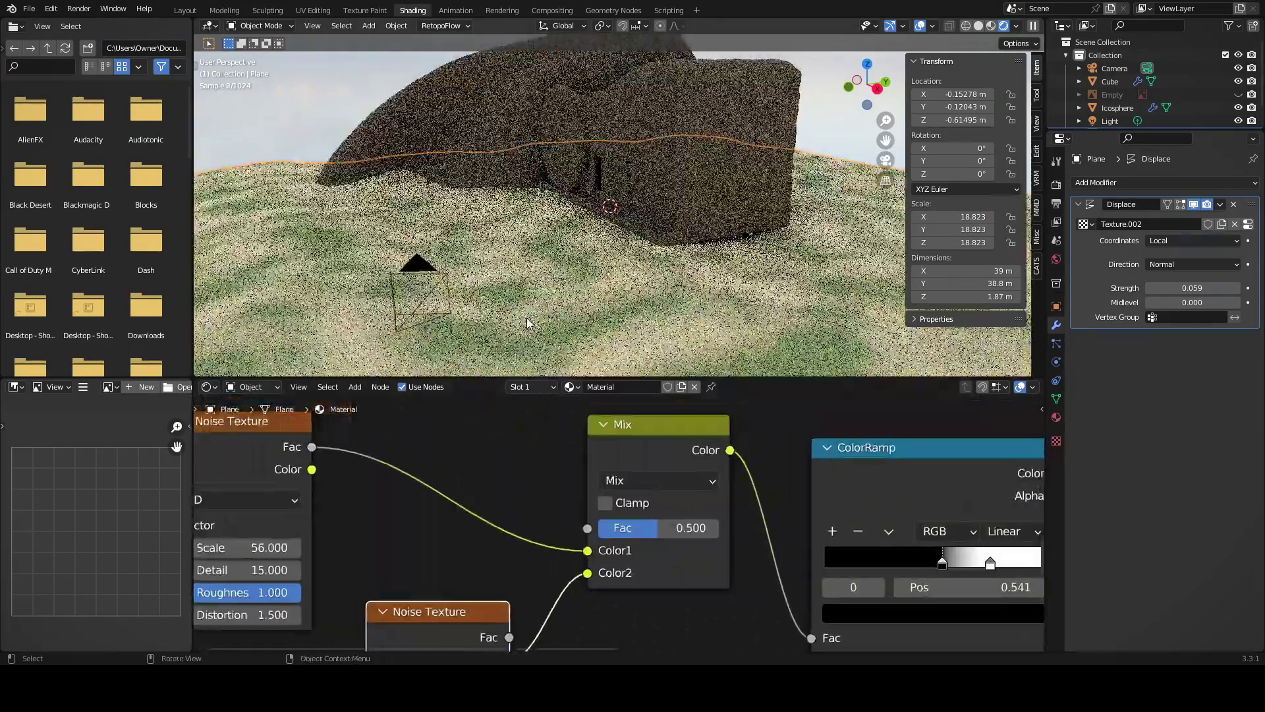
key("z")
scroll(447, 520, "down", 4)
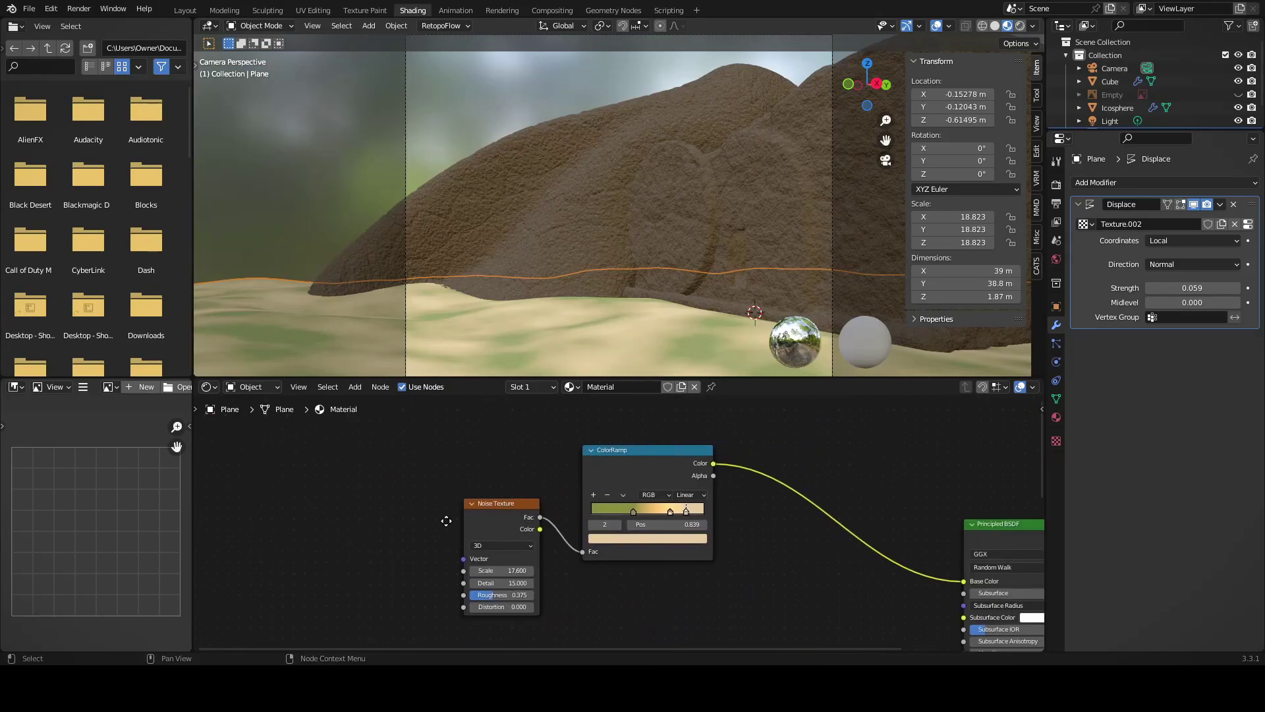
scroll(621, 425, "up", 3)
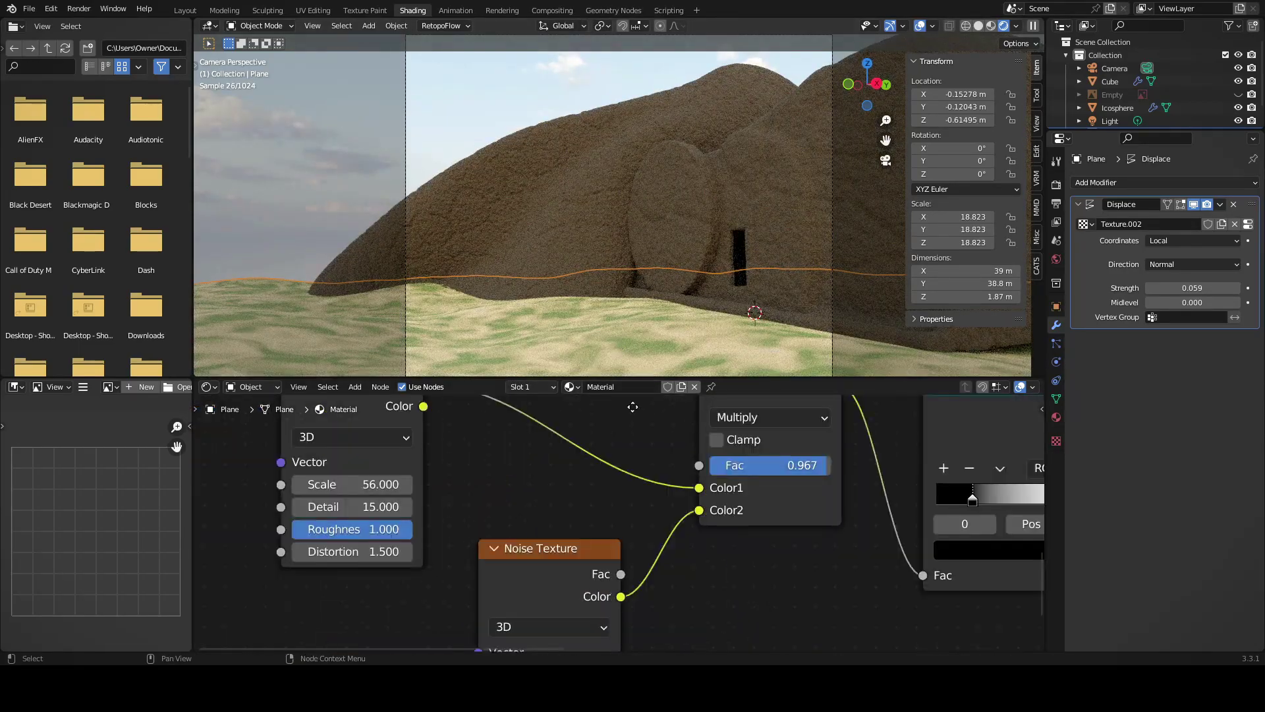
- Recolour the ColorRamp stops to olive green and brown, shifting the olive stop inward
left_click_drag(702, 447, 774, 448)
left_click(689, 509)
left_click_drag(638, 255, 622, 285)
left_click_drag(768, 447, 730, 447)
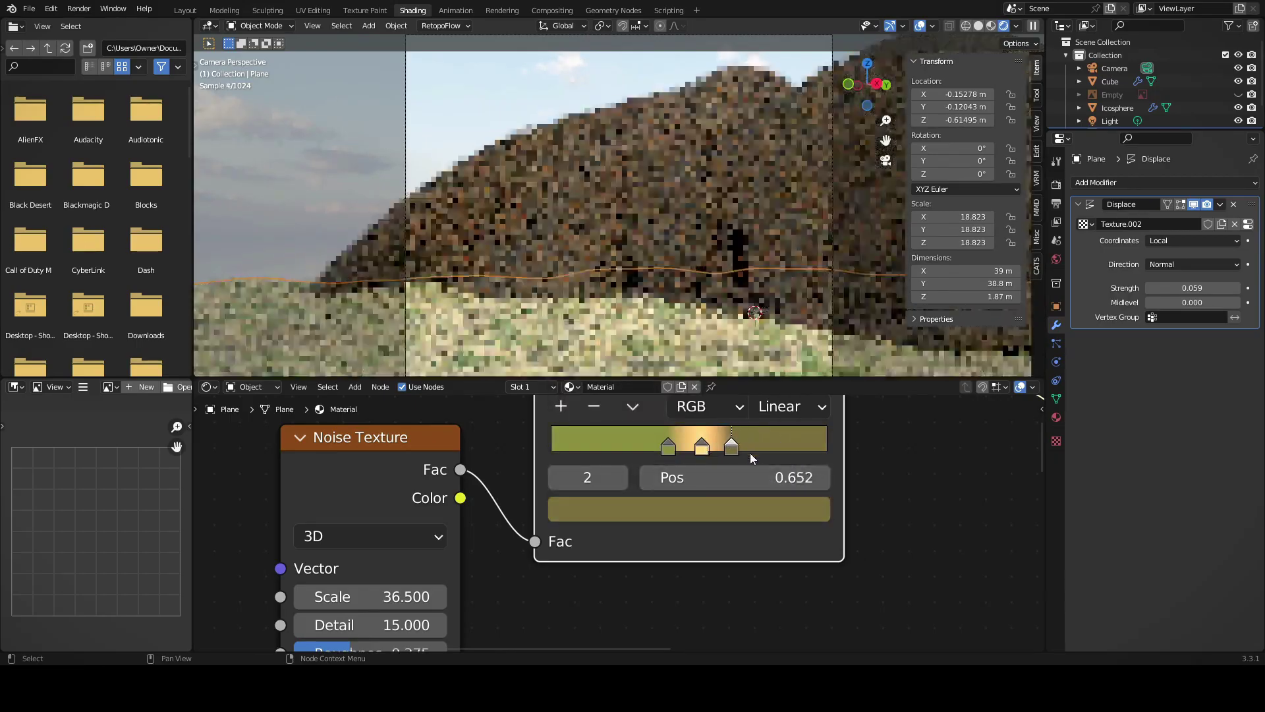
scroll(751, 455, "down", 2)
left_click(659, 515)
left_click_drag(707, 310, 707, 356)
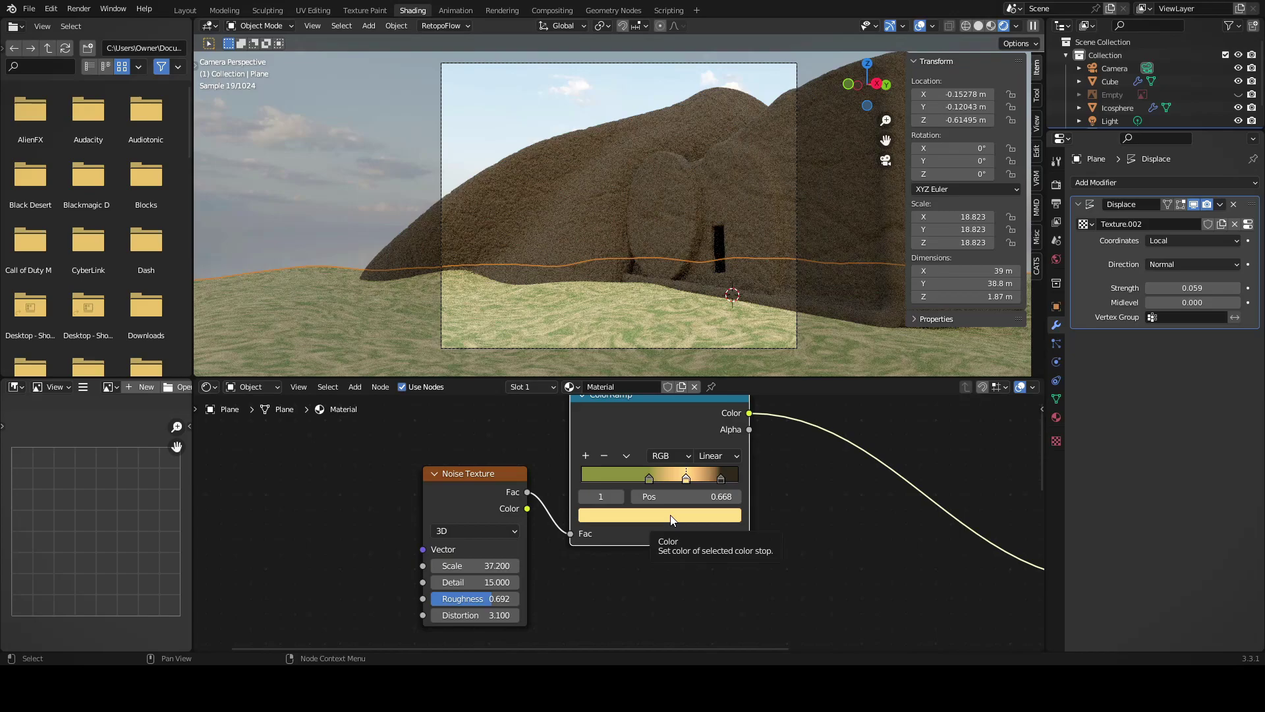
scroll(672, 521, "down", 3)
scroll(593, 545, "up", 2)
- Insert a MixRGB node on the ColorRamp-to-shader link
key("shift+a")
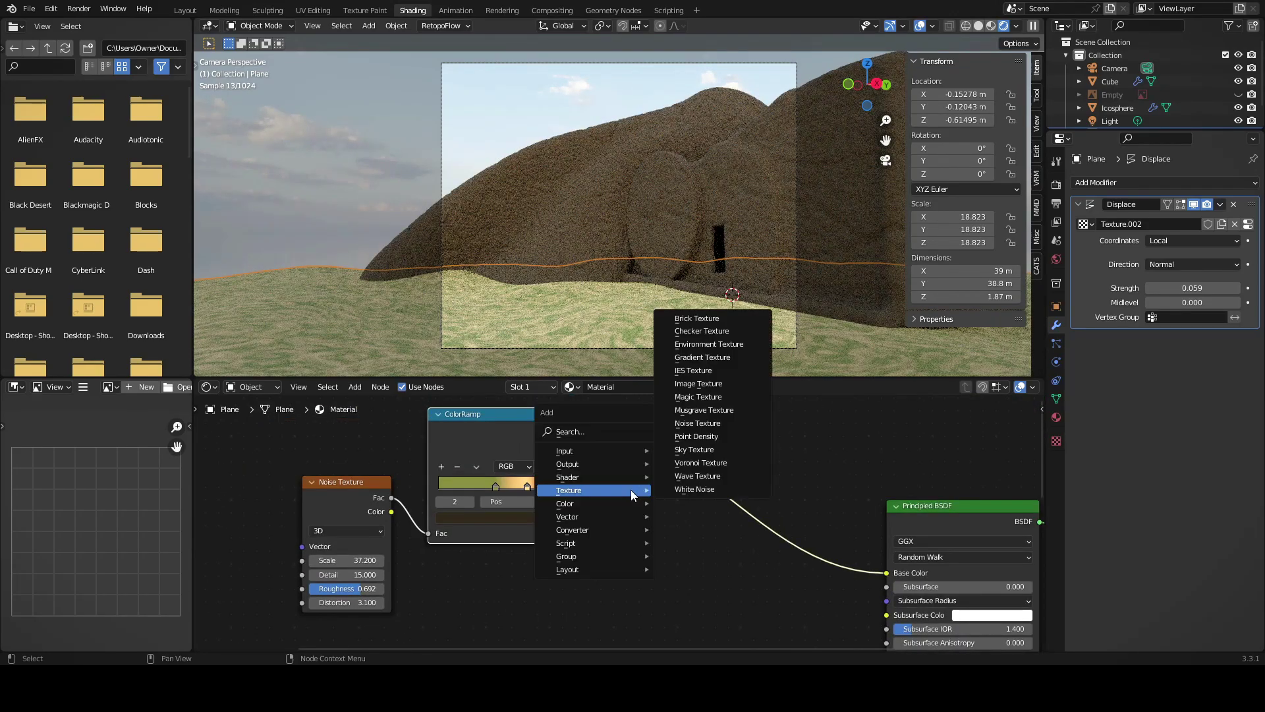
left_click(705, 564)
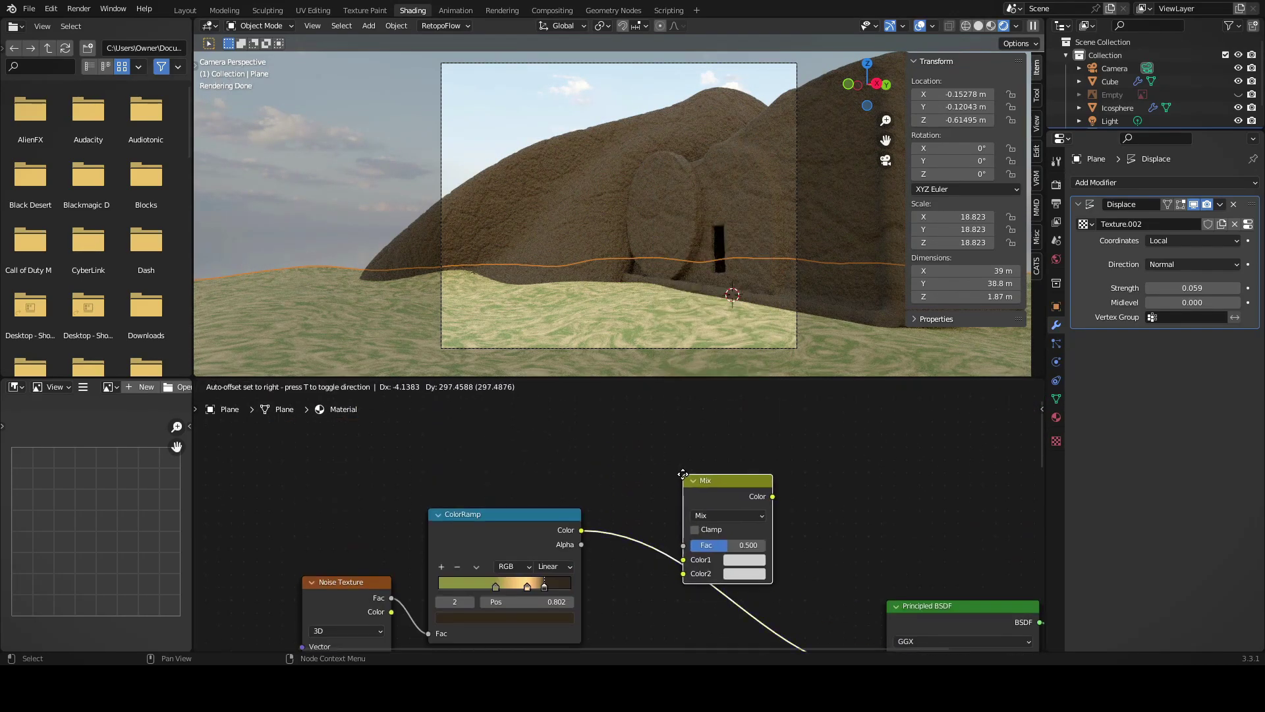
left_click(725, 462)
middle_click_drag(586, 553, 564, 601)
scroll(564, 601, "up", 1)
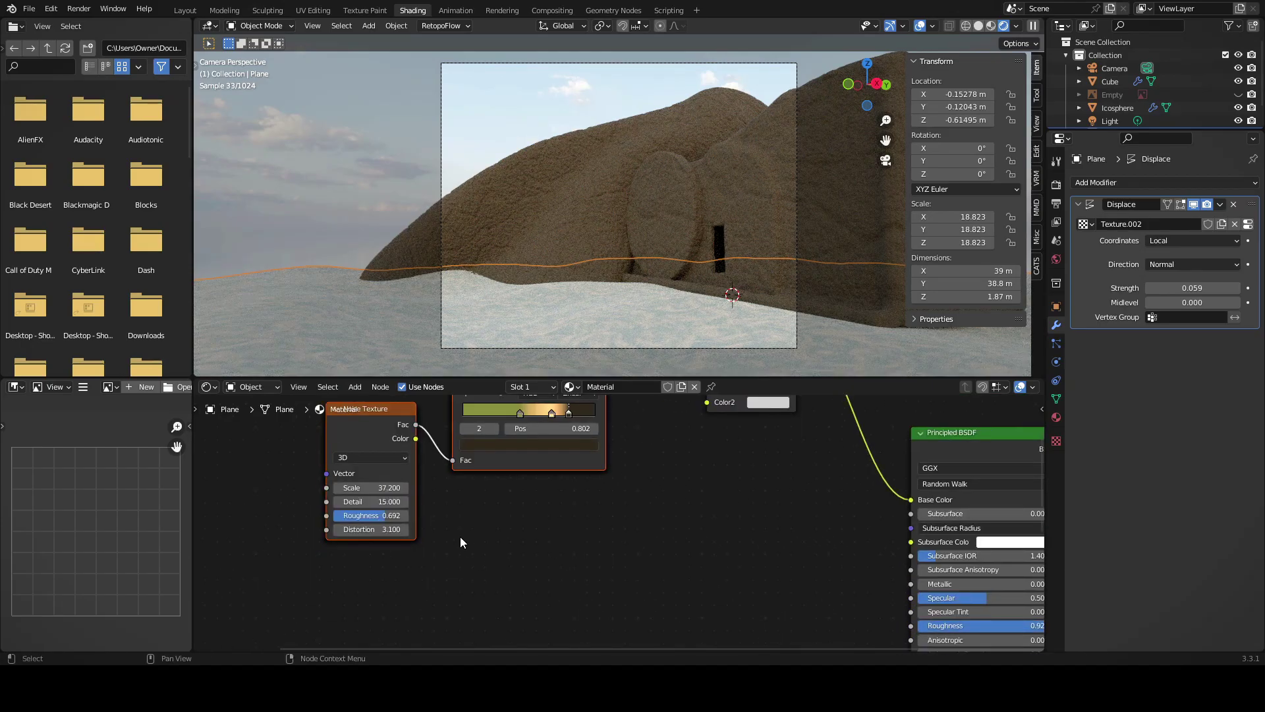
scroll(527, 466, "down", 2)
- Duplicate the Noise Texture and ColorRamp and link the copy into the mix node's Color2
key("shift+d")
left_click(394, 440)
left_click_drag(394, 440, 334, 479)
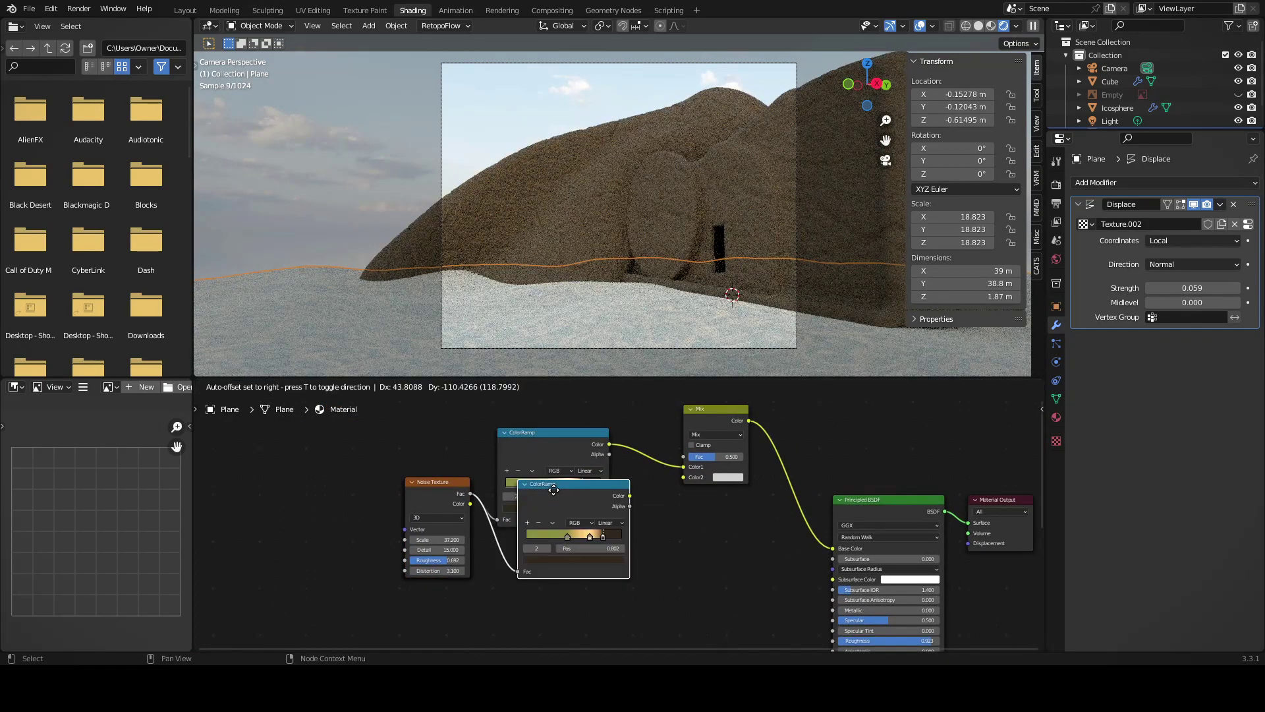
left_click_drag(676, 491, 682, 477)
middle_click_drag(659, 613, 632, 519)
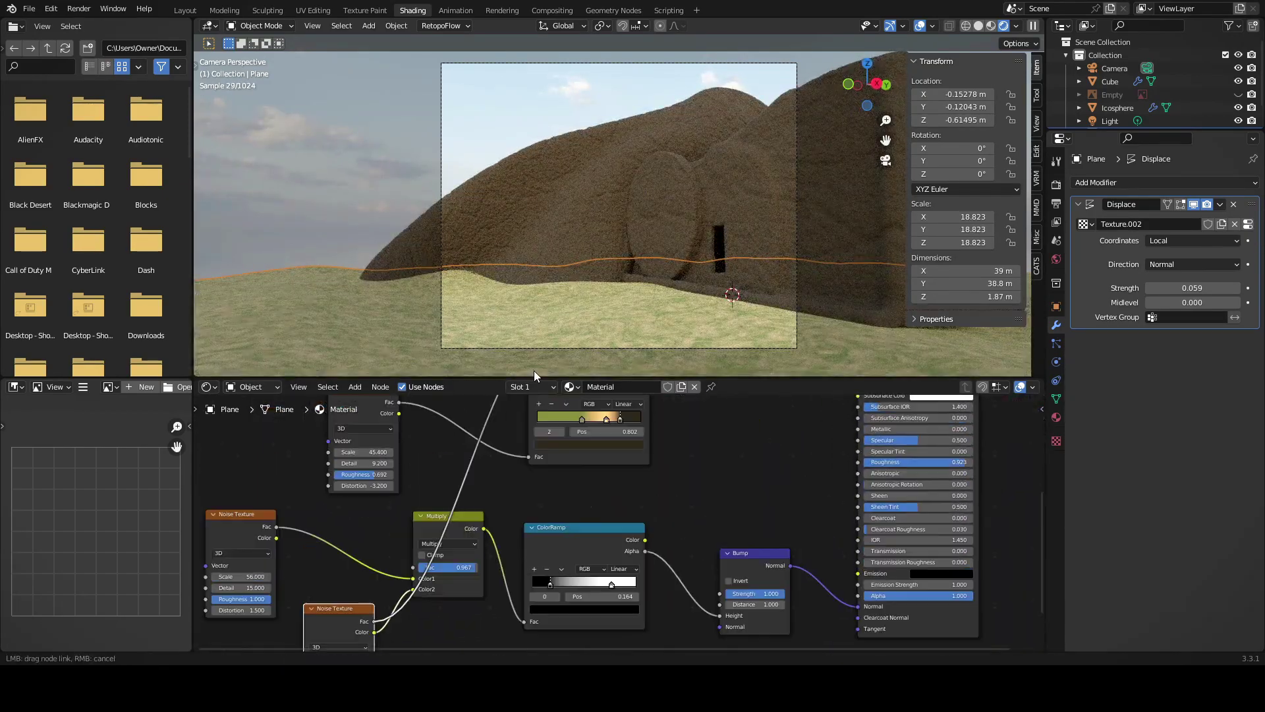
middle_click_drag(632, 519, 623, 581)
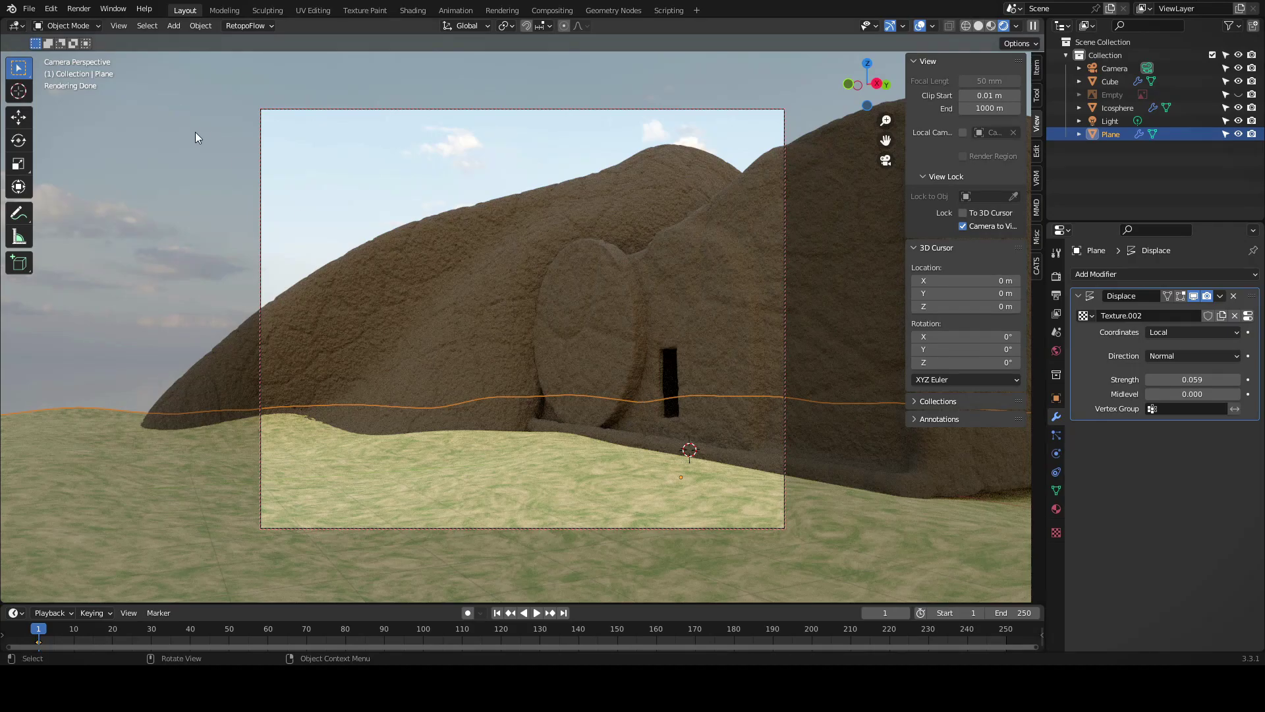
- Bring the rigged dinosaur into the scene in front of the tomb
left_click(29, 9)
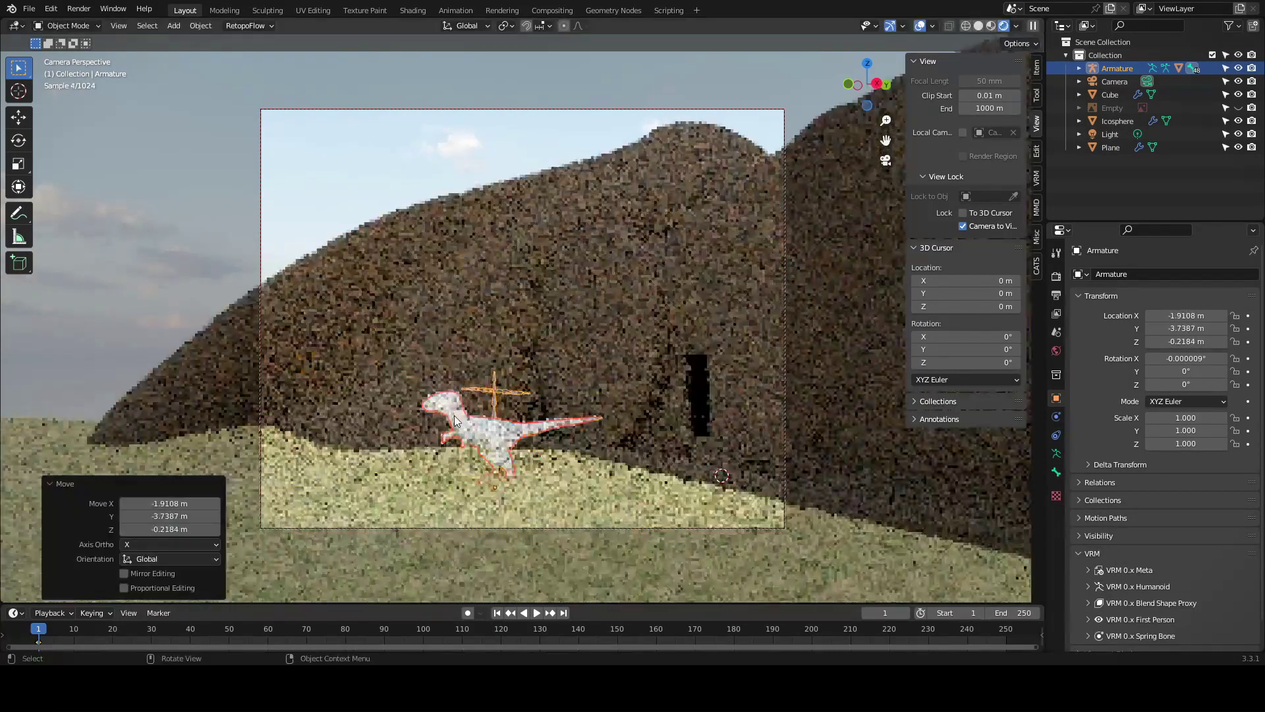
mouse_move(567, 421)
middle_mouse_down()
mouse_move(528, 461)
mouse_move(606, 452)
middle_mouse_up()
scroll(539, 276, "up", 3)
middle_click_drag(539, 276, 517, 290)
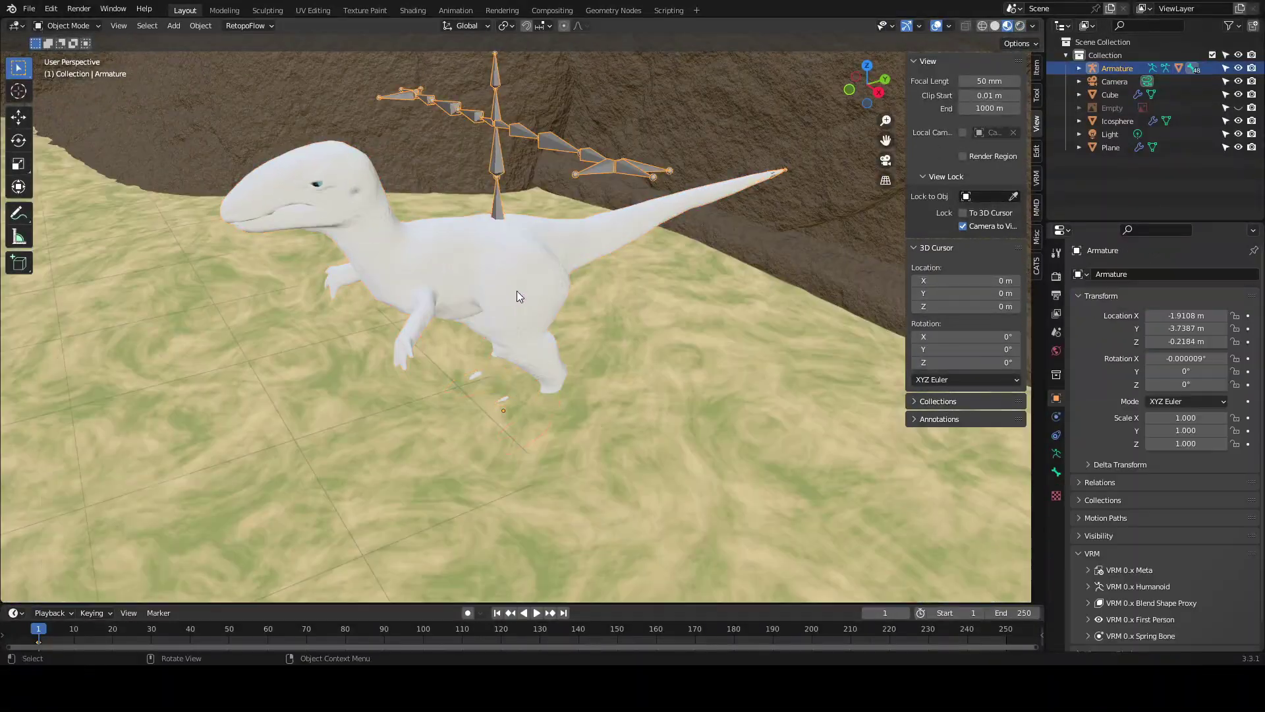
- Raise the dinosaur 0.18575 m along Z and switch to the Shading workspace
key("g")
key("z")
left_click(508, 265)
left_click(1057, 351)
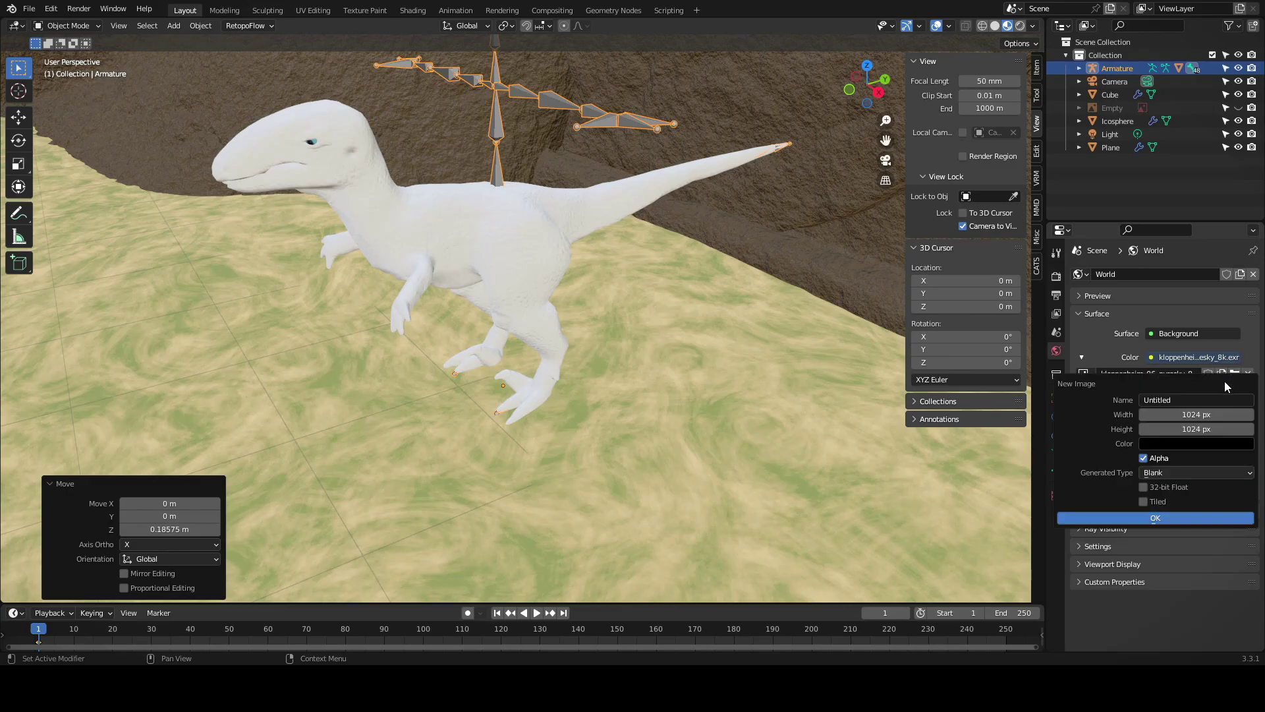
left_click(267, 10)
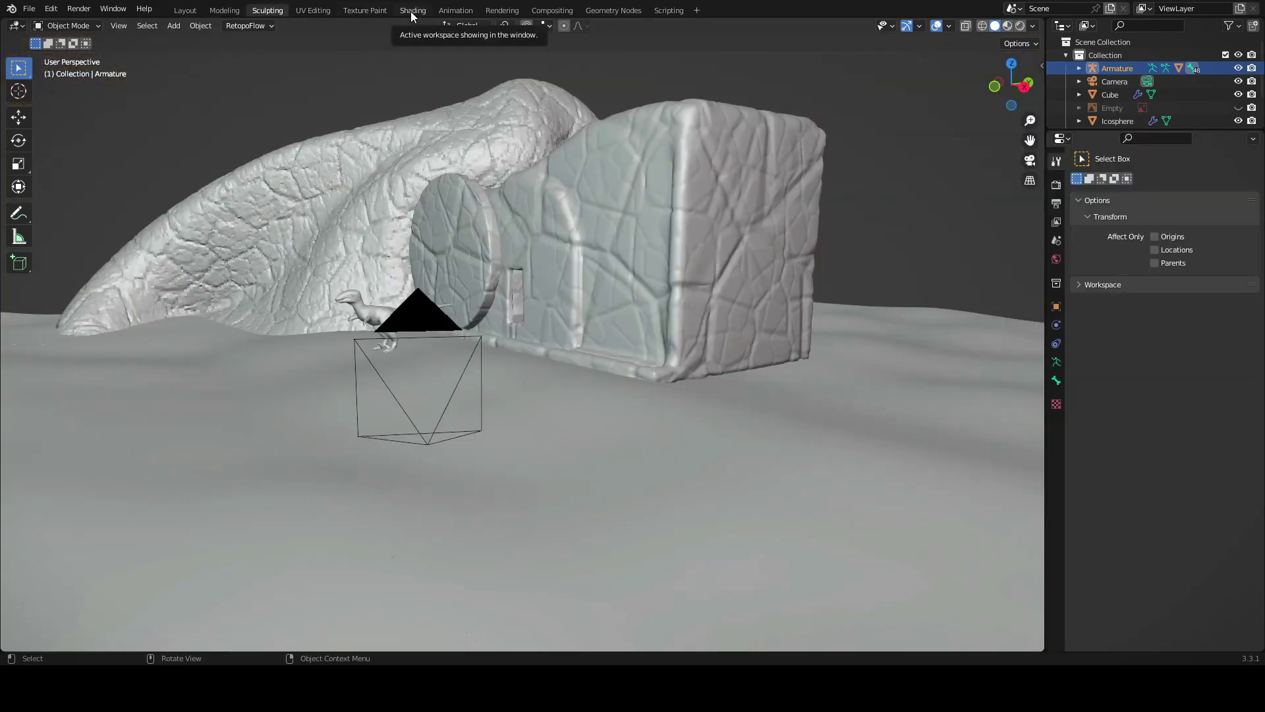
left_click(412, 10)
scroll(611, 615, "up", 3)
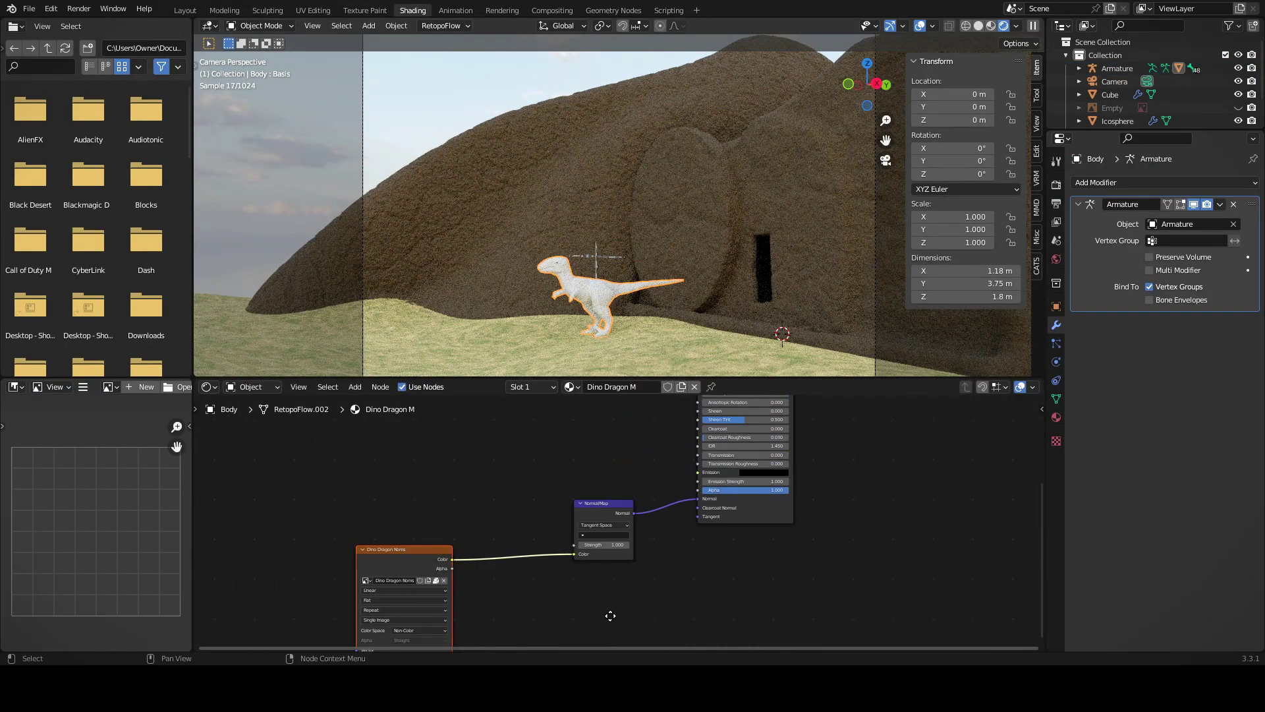
- Add an Image Texture node for the dinosaur's base colour
key("shift+a")
left_click(593, 551)
left_click(521, 475)
scroll(561, 456, "up", 2)
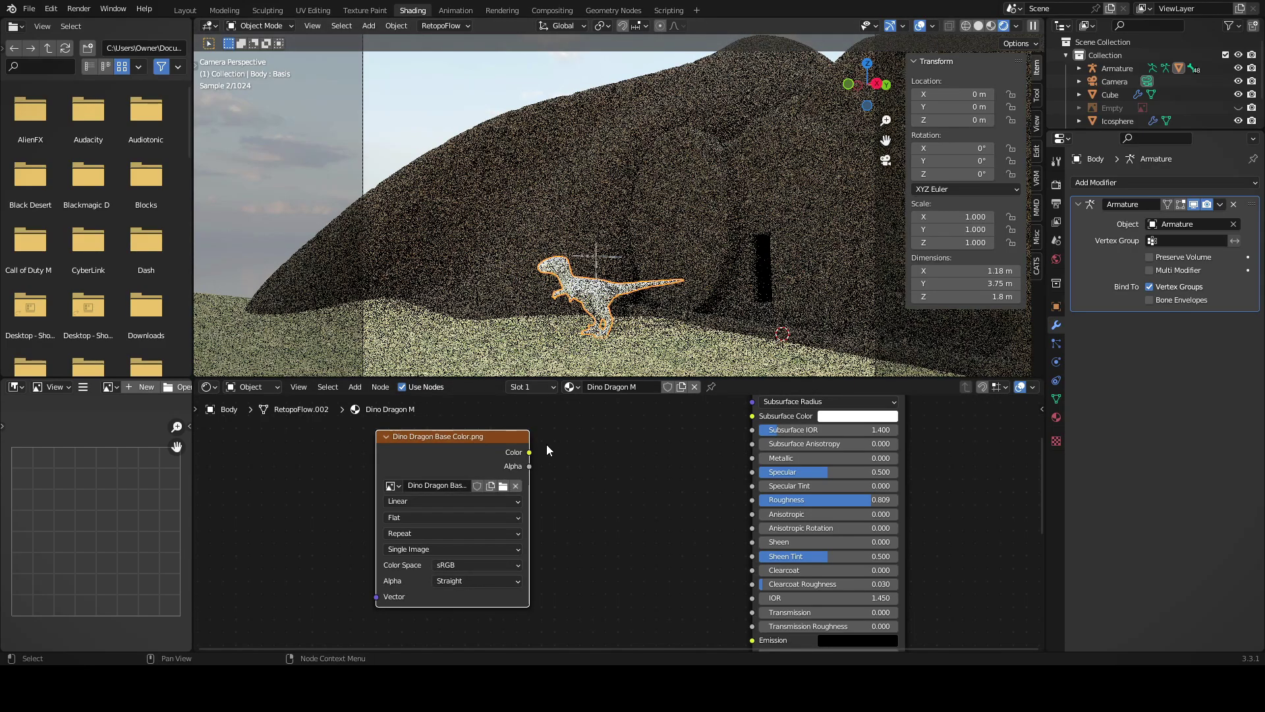
scroll(659, 494, "down", 4)
- Add a second Image Texture for the AO map, set to Non-Color
key("shift+a")
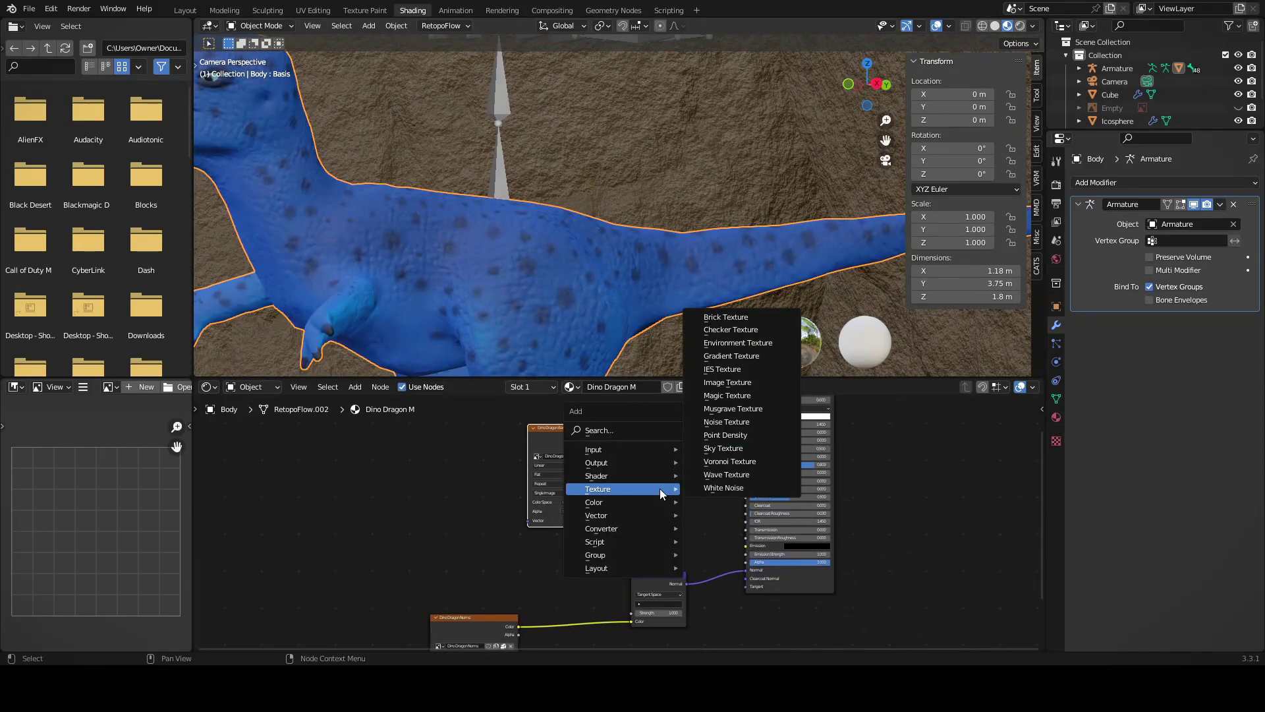
left_click(727, 382)
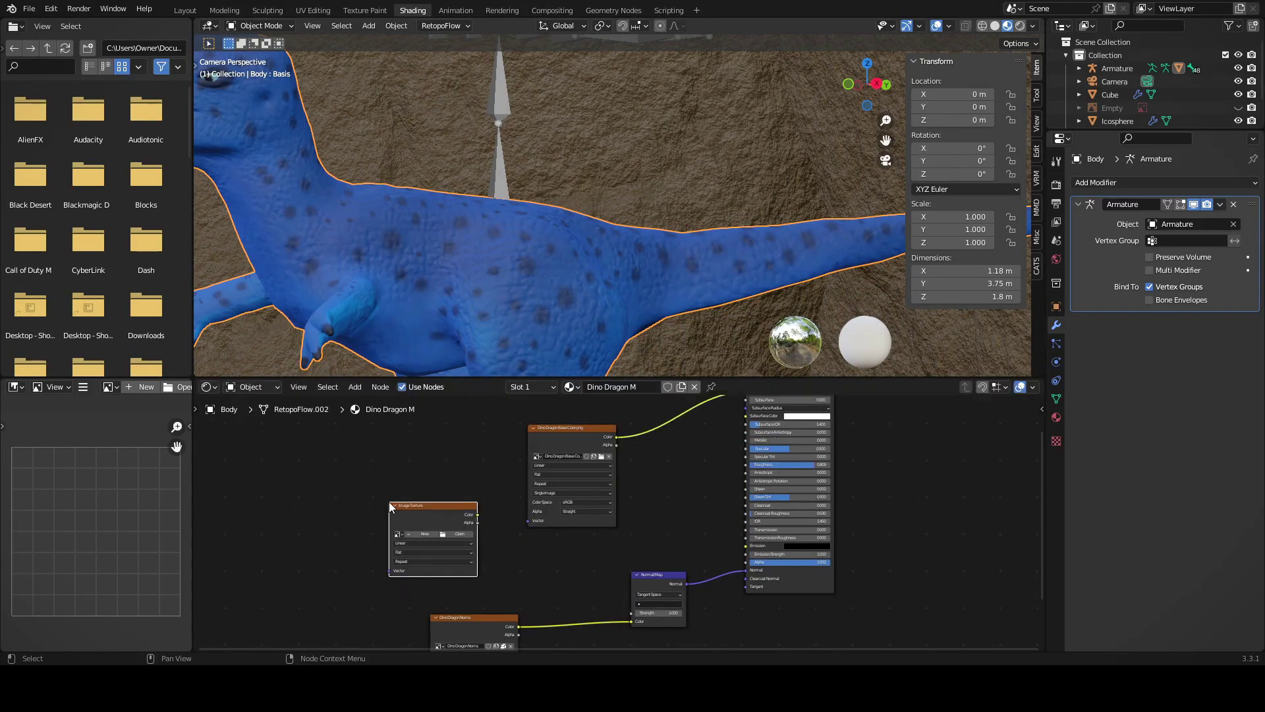
scroll(527, 558, "up", 3)
left_click(354, 572)
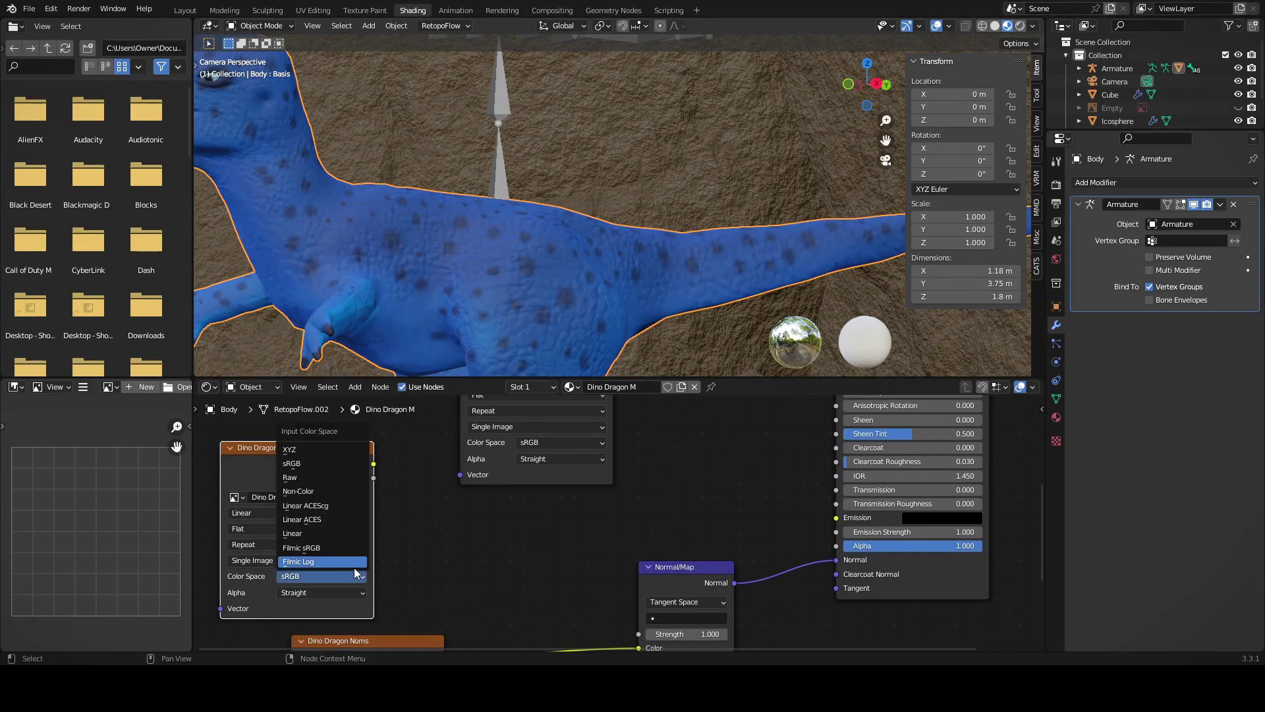
left_click(350, 551)
scroll(373, 469, "down", 2)
- Combine the base colour with the AO image through a MixRGB node in Overlay mode
left_click(461, 474)
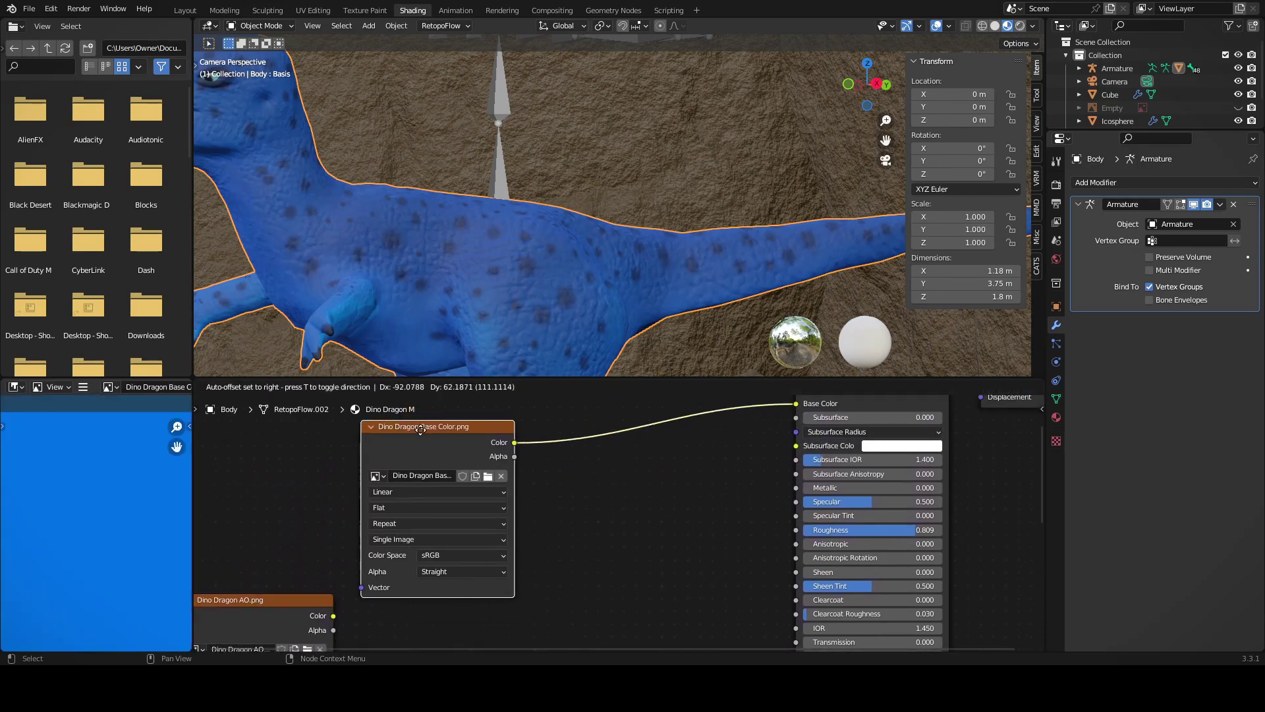
key("shift+a")
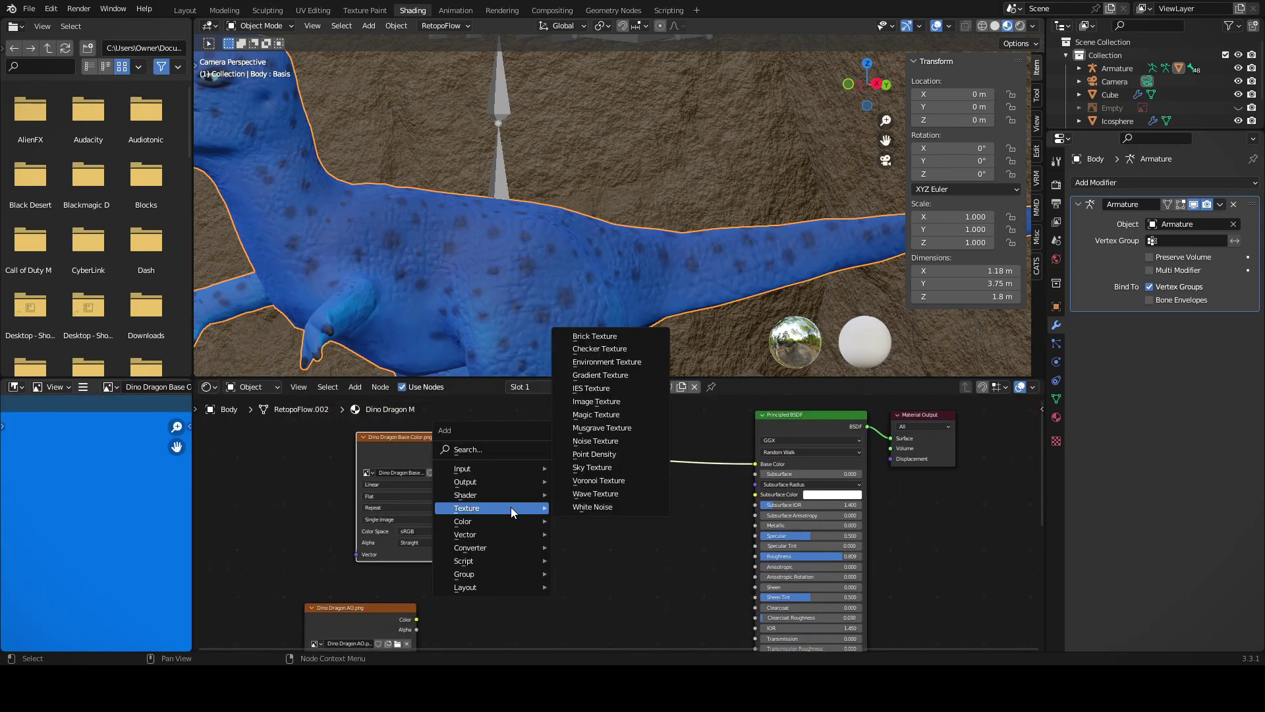
left_click(593, 581)
left_click(619, 501)
scroll(615, 484, "up", 2)
left_click(614, 428)
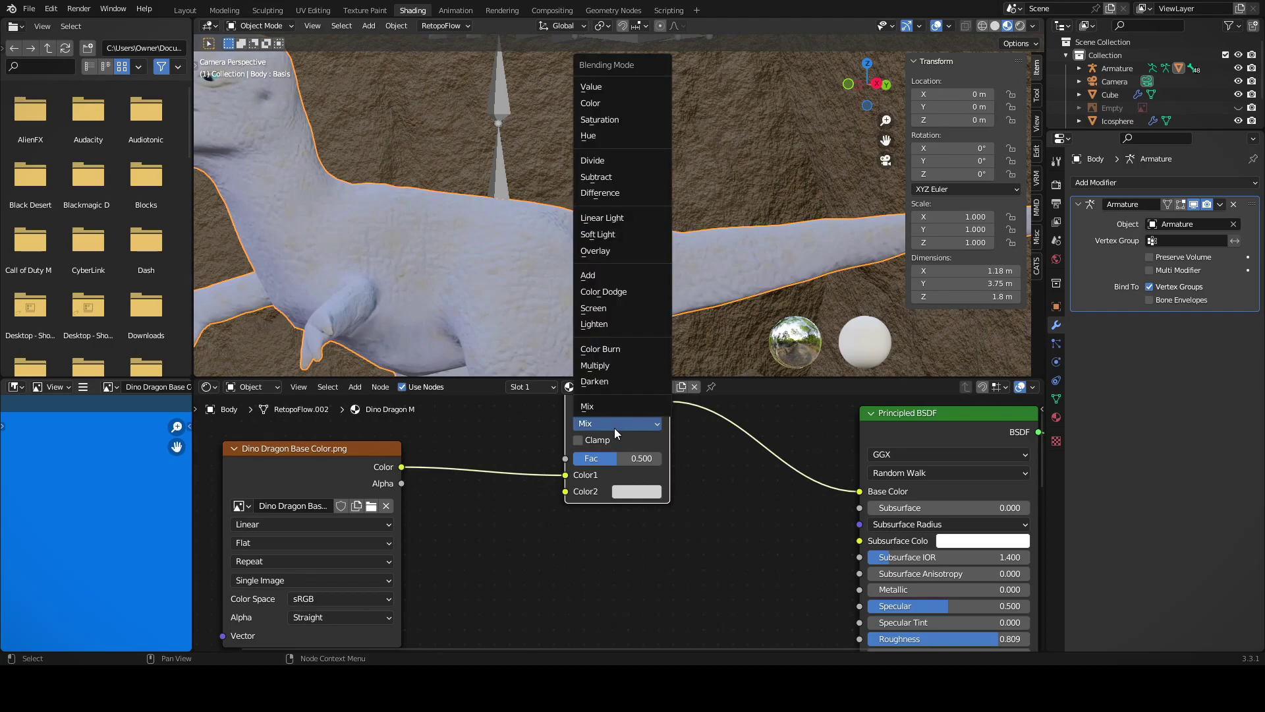
left_click(610, 247)
left_click_drag(403, 568, 655, 536)
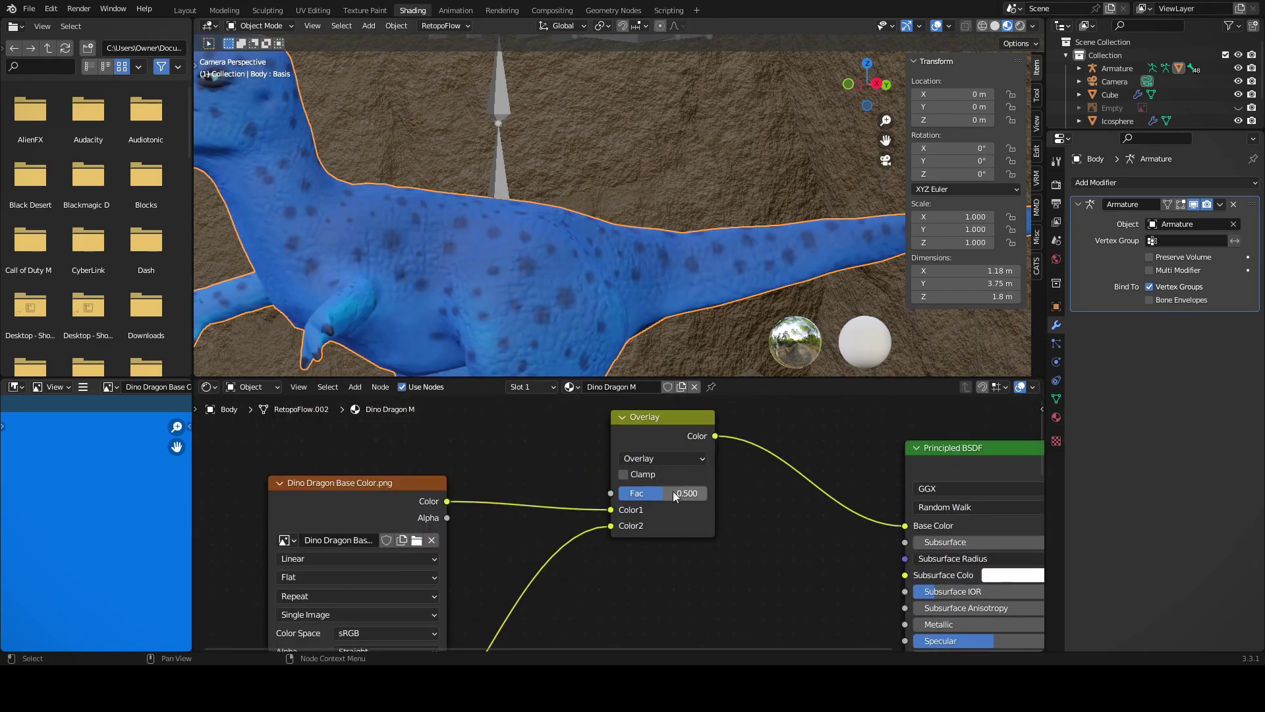
left_click_drag(517, 417, 500, 503)
scroll(427, 445, "down", 3)
- Multiply the result by the Dino Dragon Cav.png image through another MixRGB node
key("shift+a")
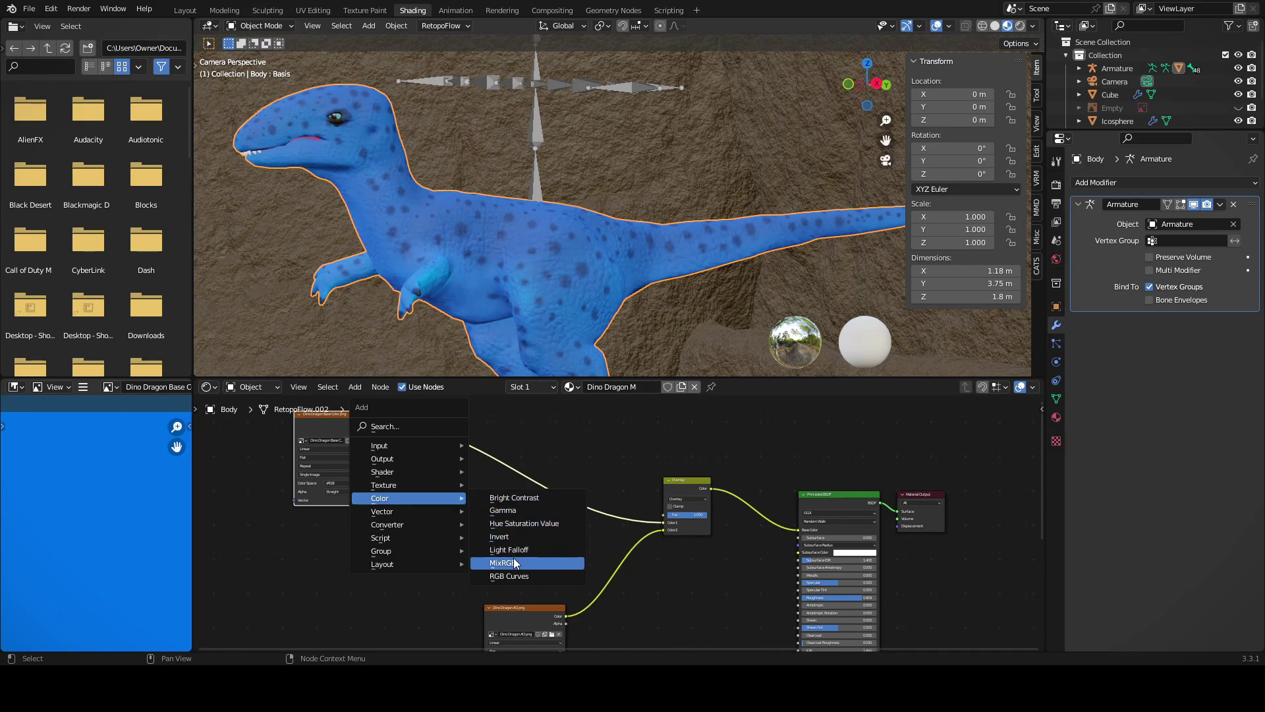
left_click(503, 562)
left_click(504, 475)
scroll(505, 475, "up", 2)
left_click(528, 439)
key("shift+a")
left_click(593, 455)
left_click(435, 521)
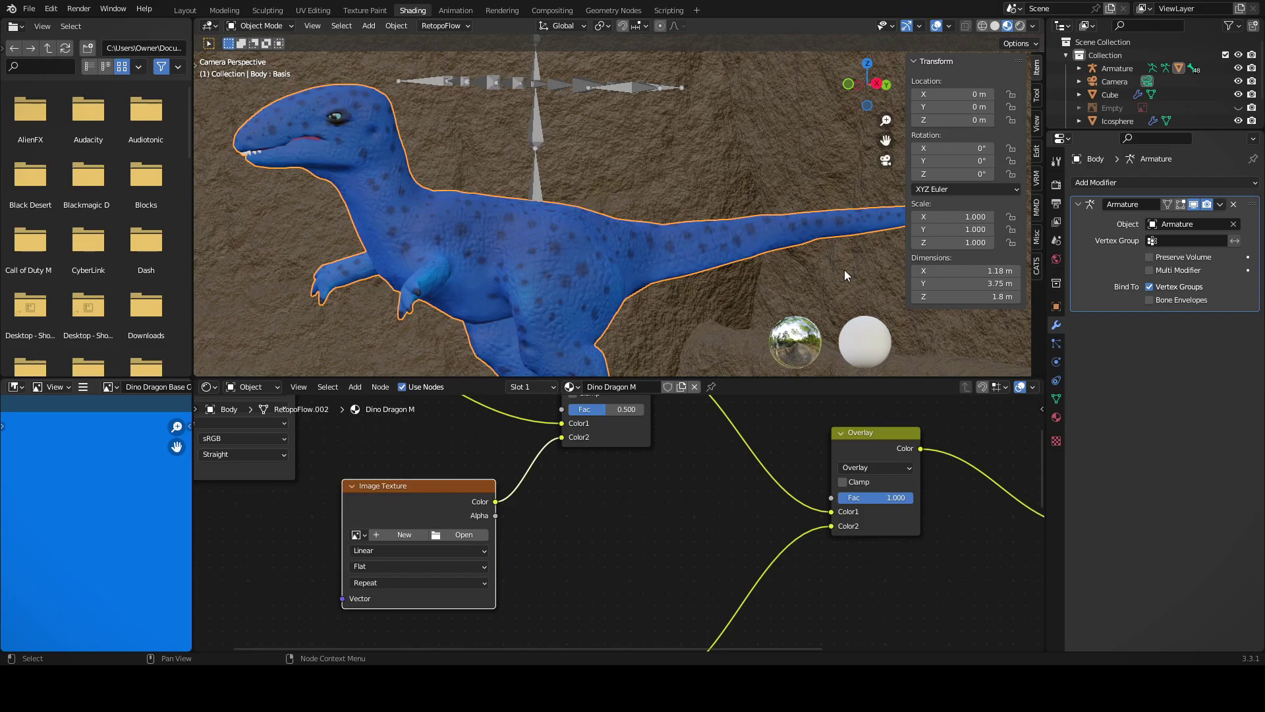
scroll(580, 399, "up", 2)
left_click(580, 399)
left_click(573, 344)
scroll(572, 310, "down", 3)
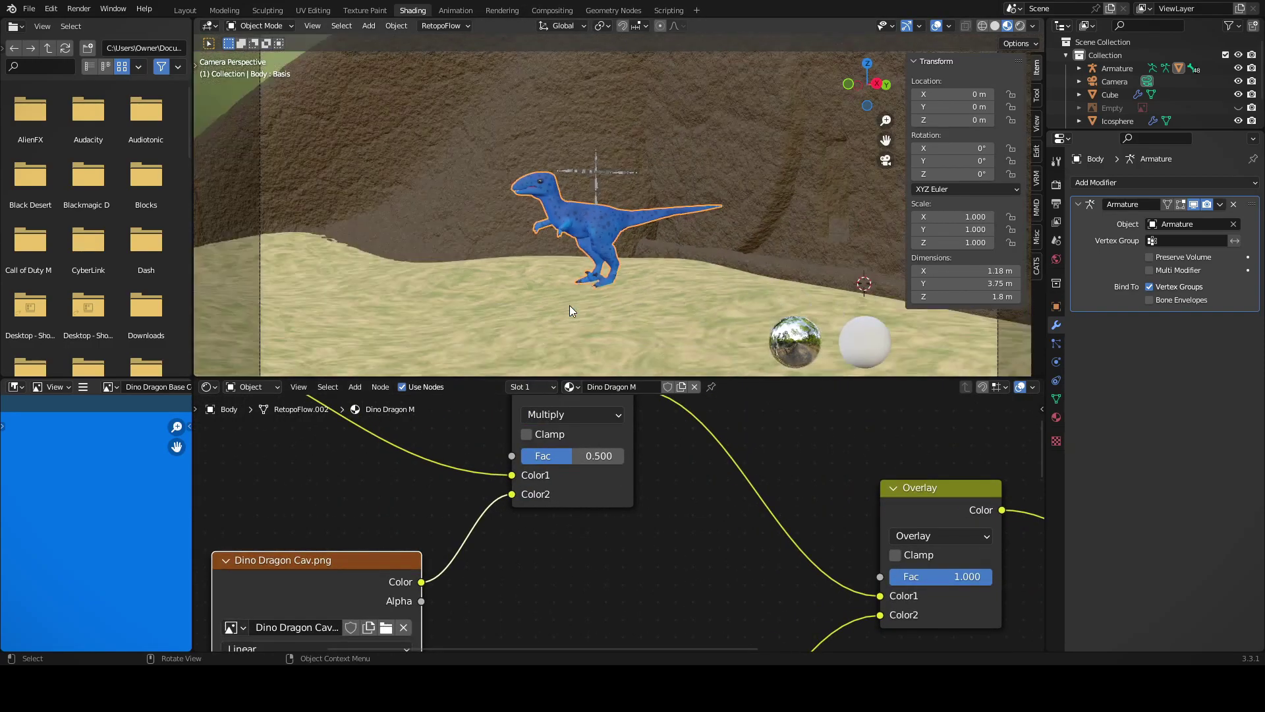
- Hide the camera, rock tomb, icosphere and dinosaur armature and body in the outliner
key("Home")
left_click(1110, 95)
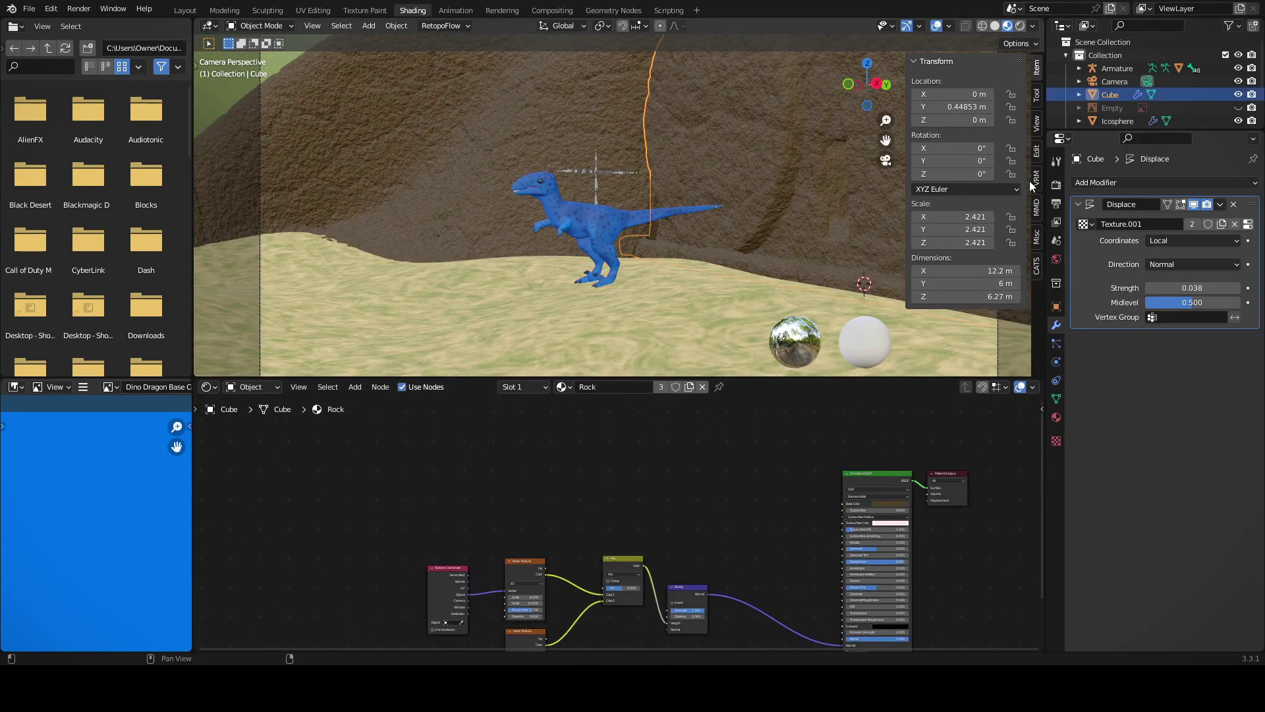
left_click_drag(1239, 120, 1239, 81)
left_click(1239, 68)
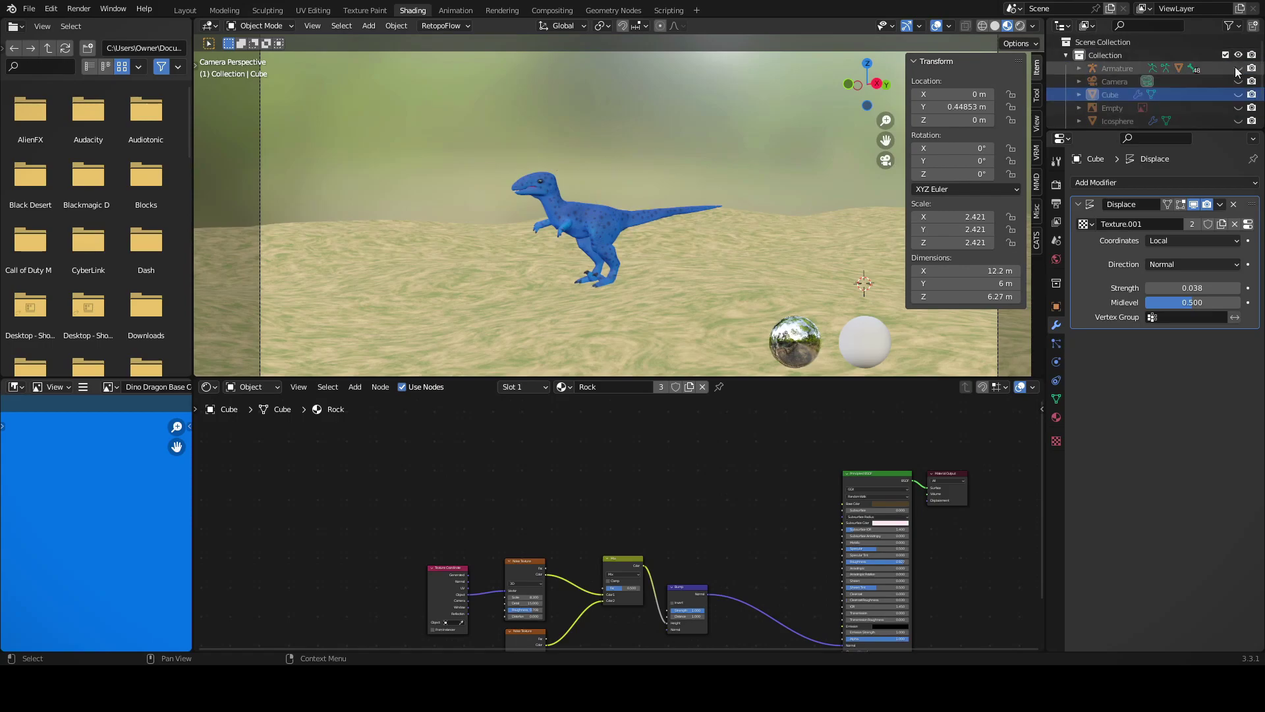
scroll(1153, 86, "down", 2)
left_click(594, 218)
key("KP_Decimal")
- From top view, select the ground plane and delete its material's texture nodes, leaving plain Principled BSDF
key("h")
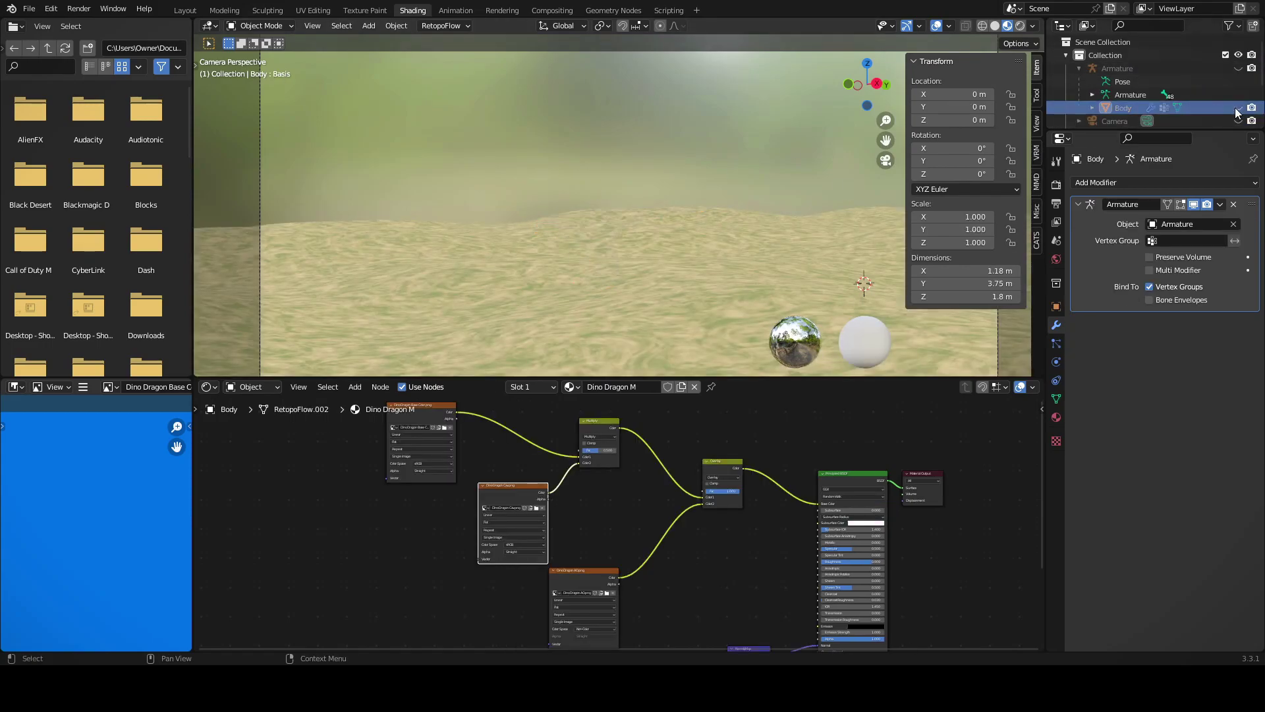
key("KP_7")
middle_click_drag(773, 270, 702, 93)
key("KP_7")
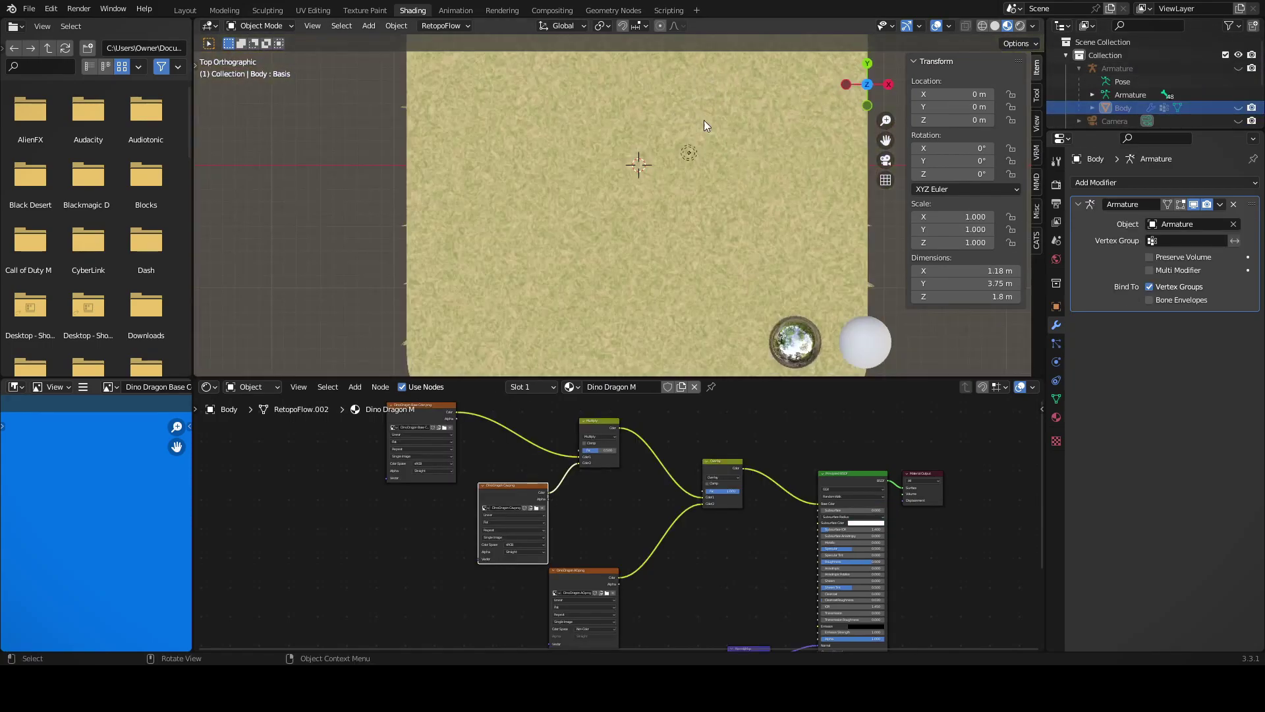
left_click(703, 120)
left_click_drag(825, 419, 471, 622)
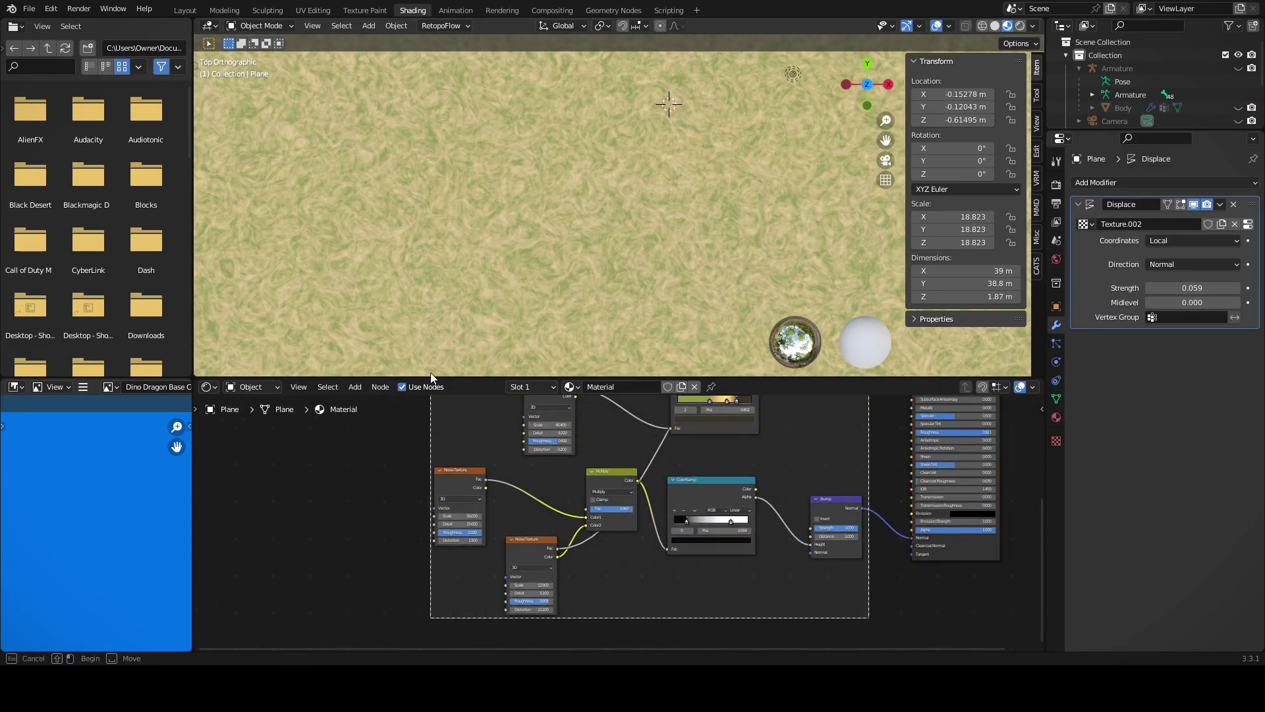
key("Delete")
key("ctrl+z")
key("Delete")
left_click(68, 26)
left_click(137, 128)
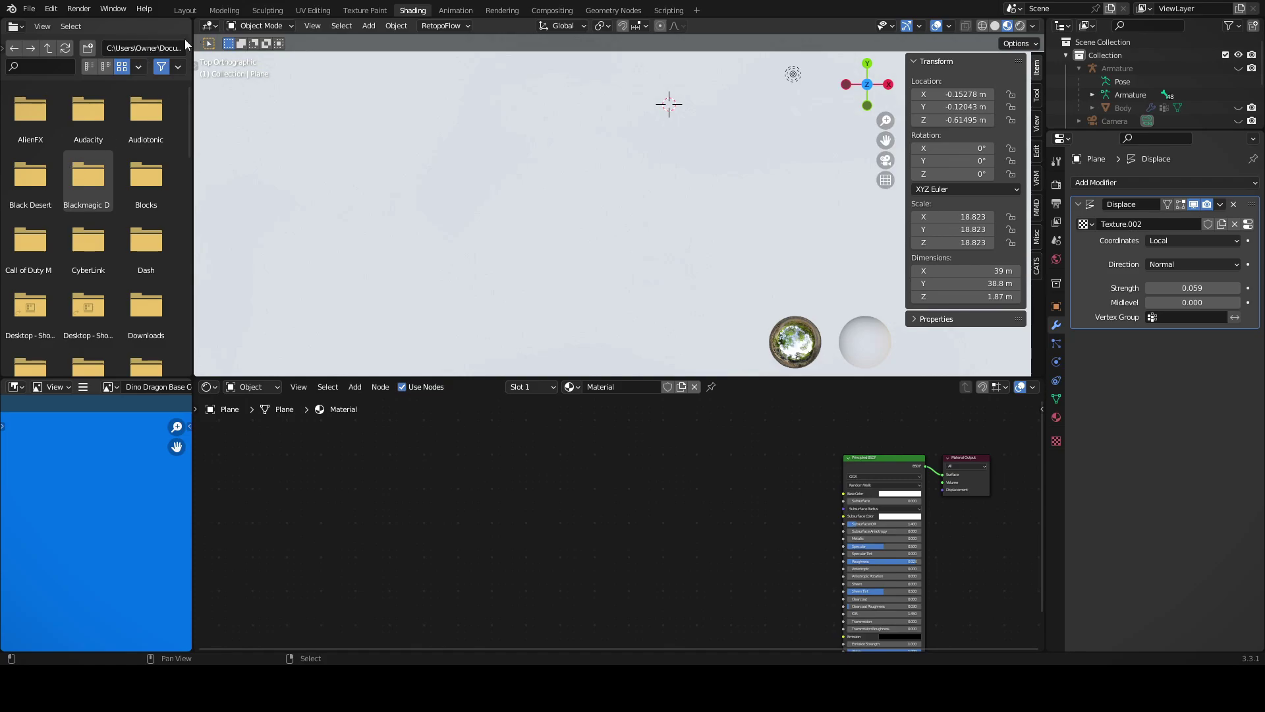
- Add a Noise Texture node to the ground material
scroll(533, 578, "down", 3, "shift")
key("shift+a")
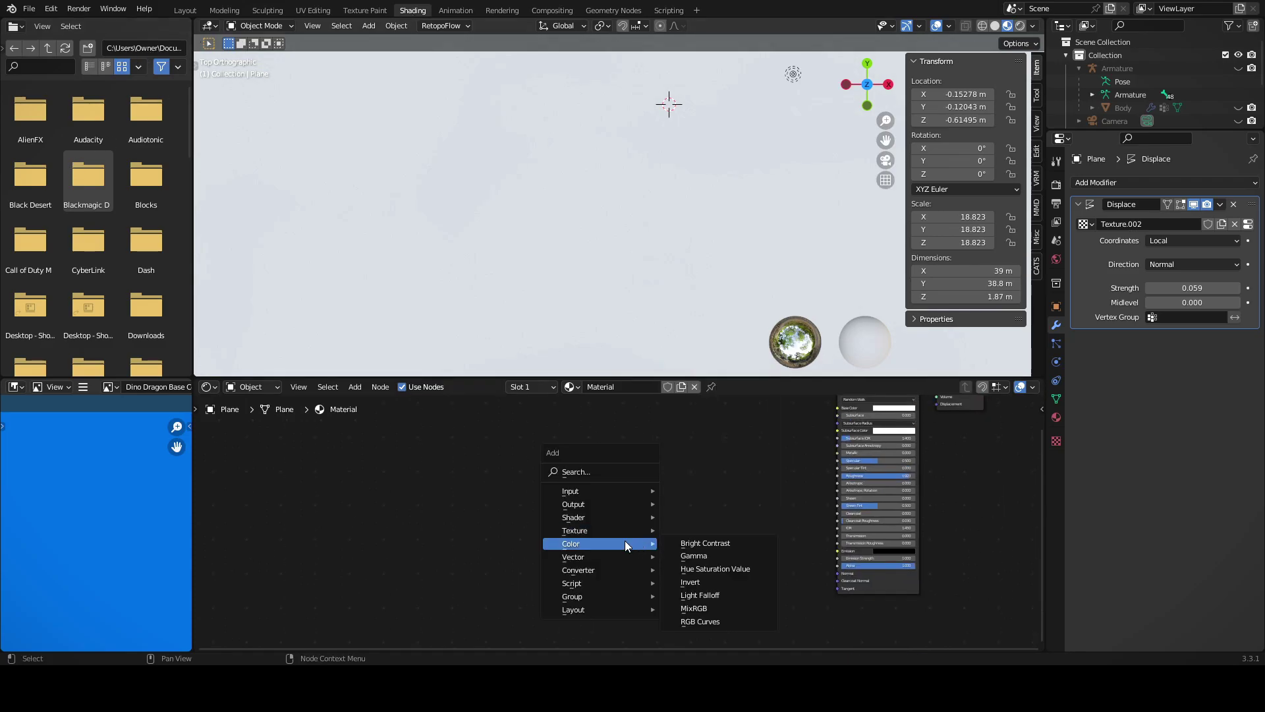
left_click(685, 499)
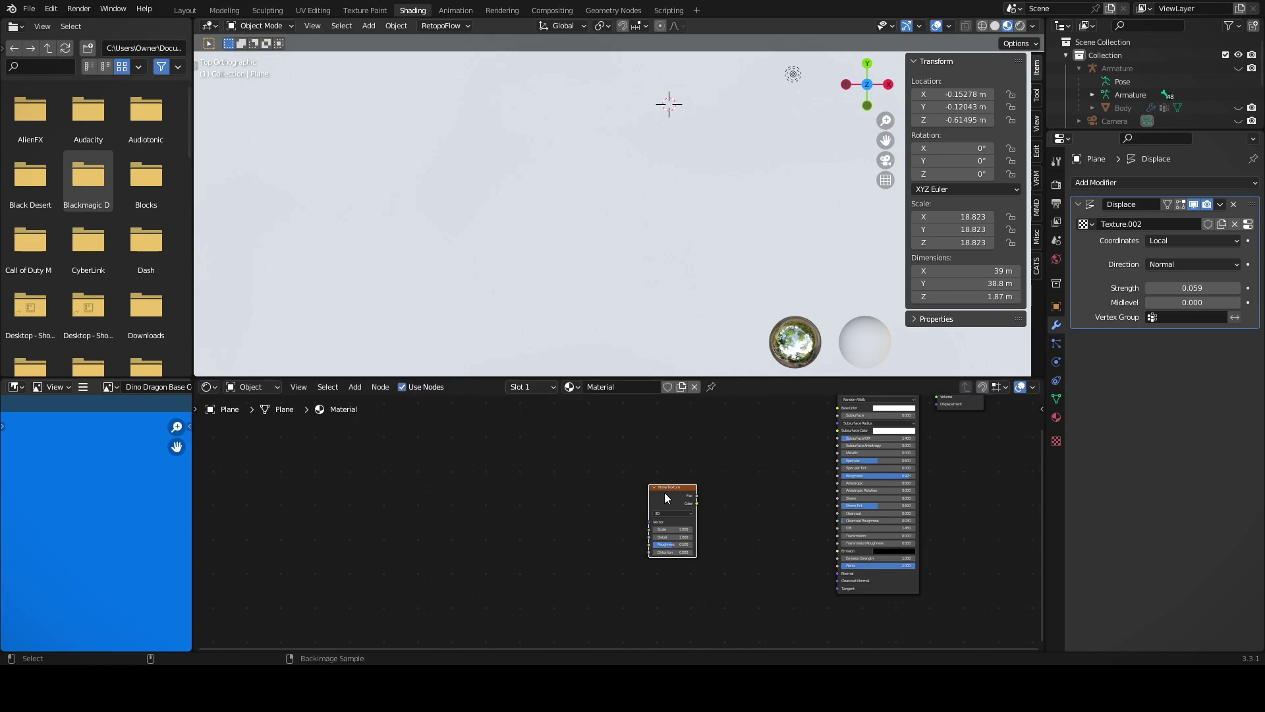
scroll(654, 488, "up", 2)
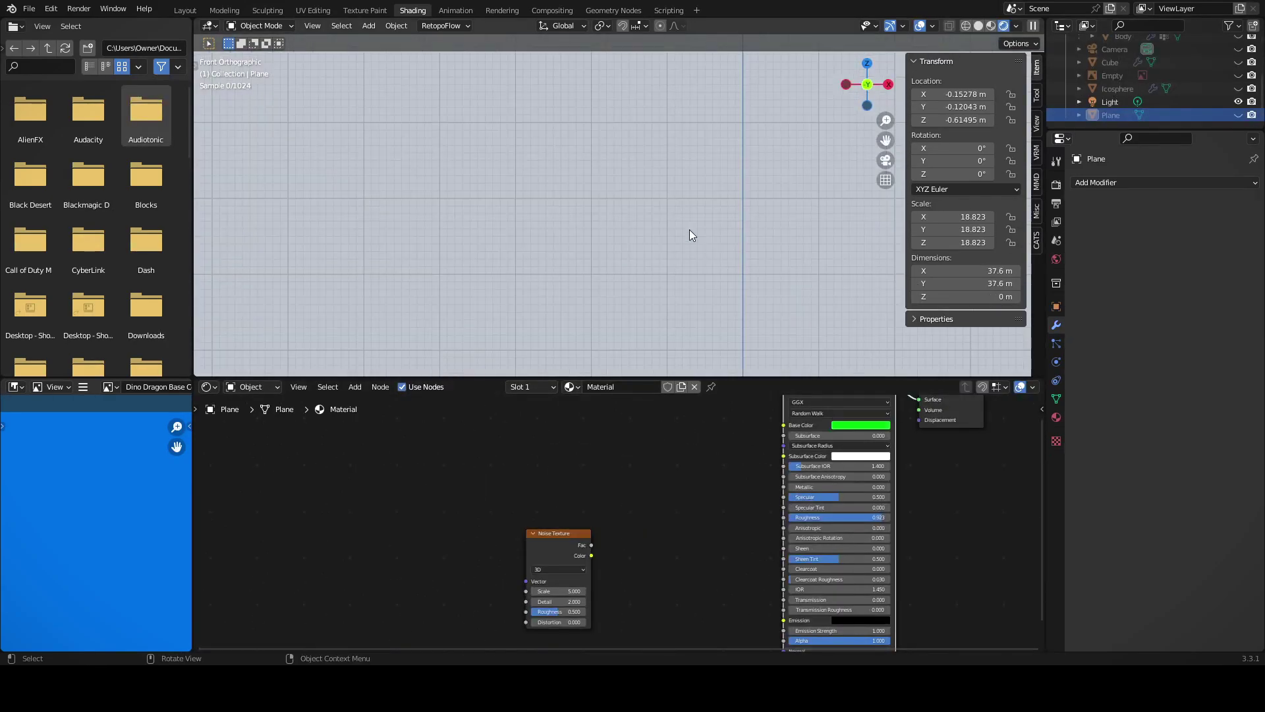
- View the ground from the top and darken its base colour to a deeper green
key("grave")
left_click(700, 237)
left_click(860, 425)
left_click(856, 302)
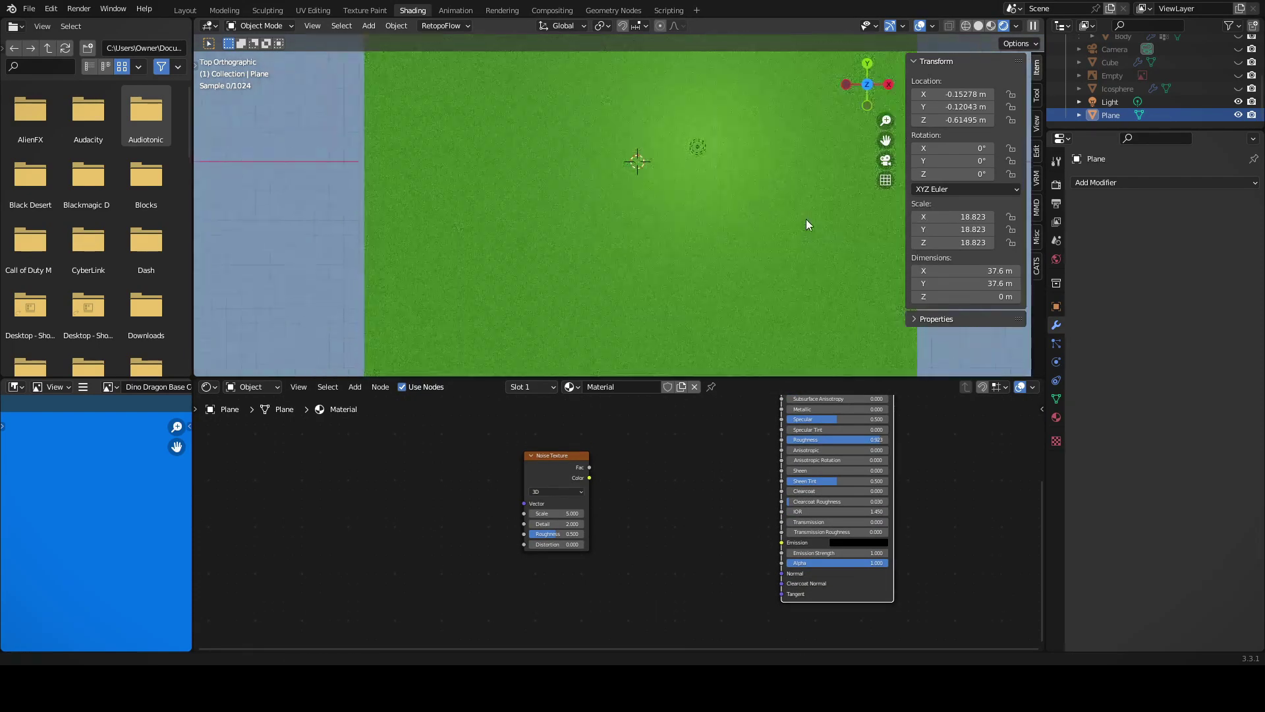
scroll(813, 211, "down", 4)
scroll(687, 240, "down", 1)
left_click(29, 8)
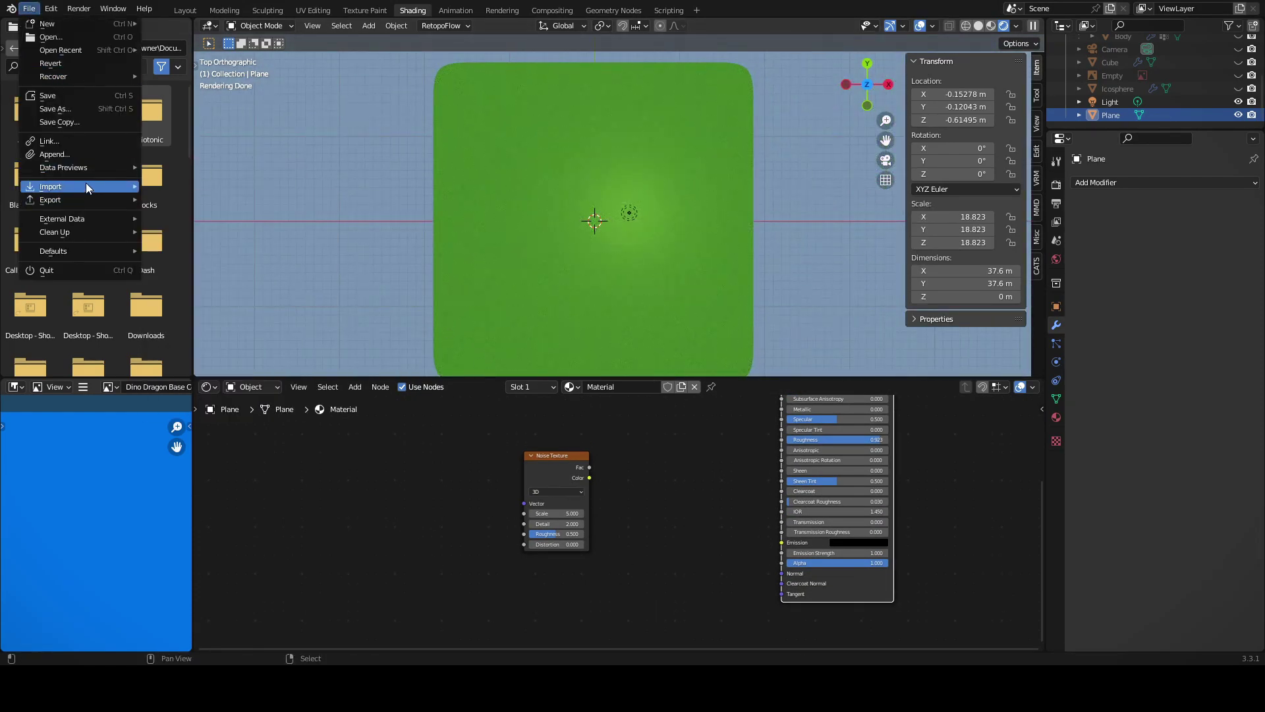
key("Escape")
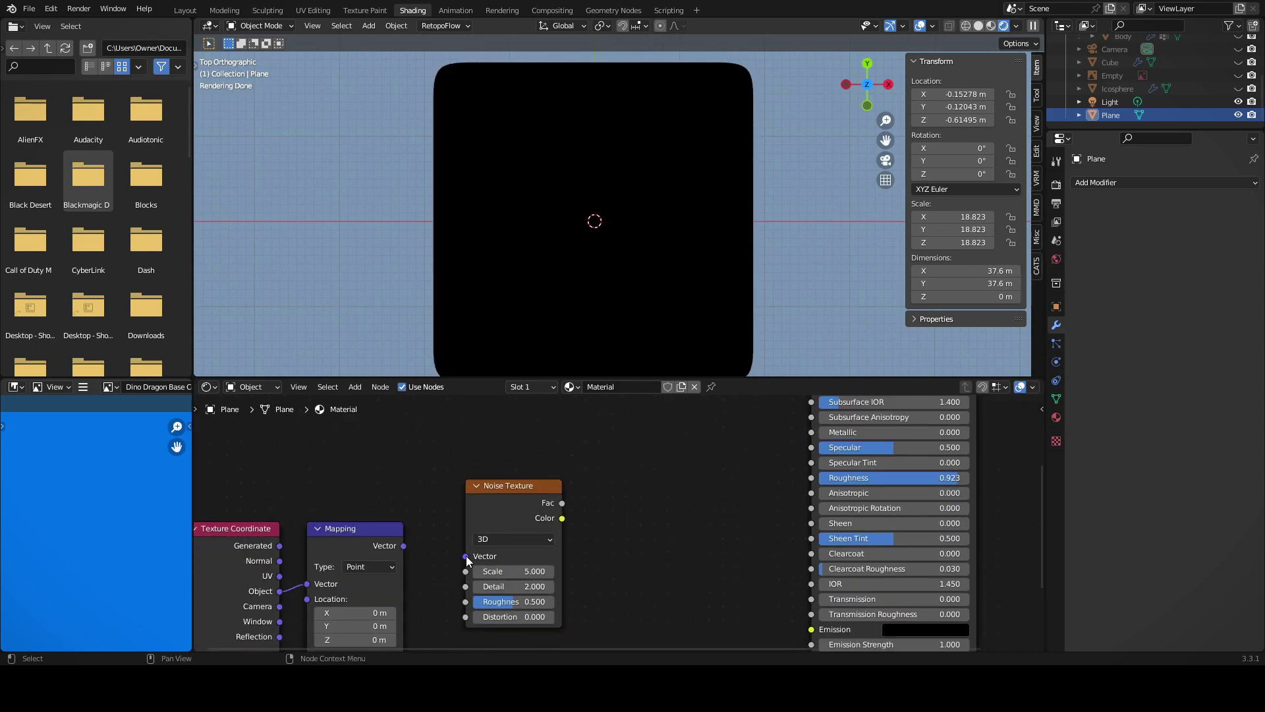
- Set the Noise Texture scale to 20 and add a ColorRamp node
type("20")
key("Return")
scroll(539, 427, "down", 2)
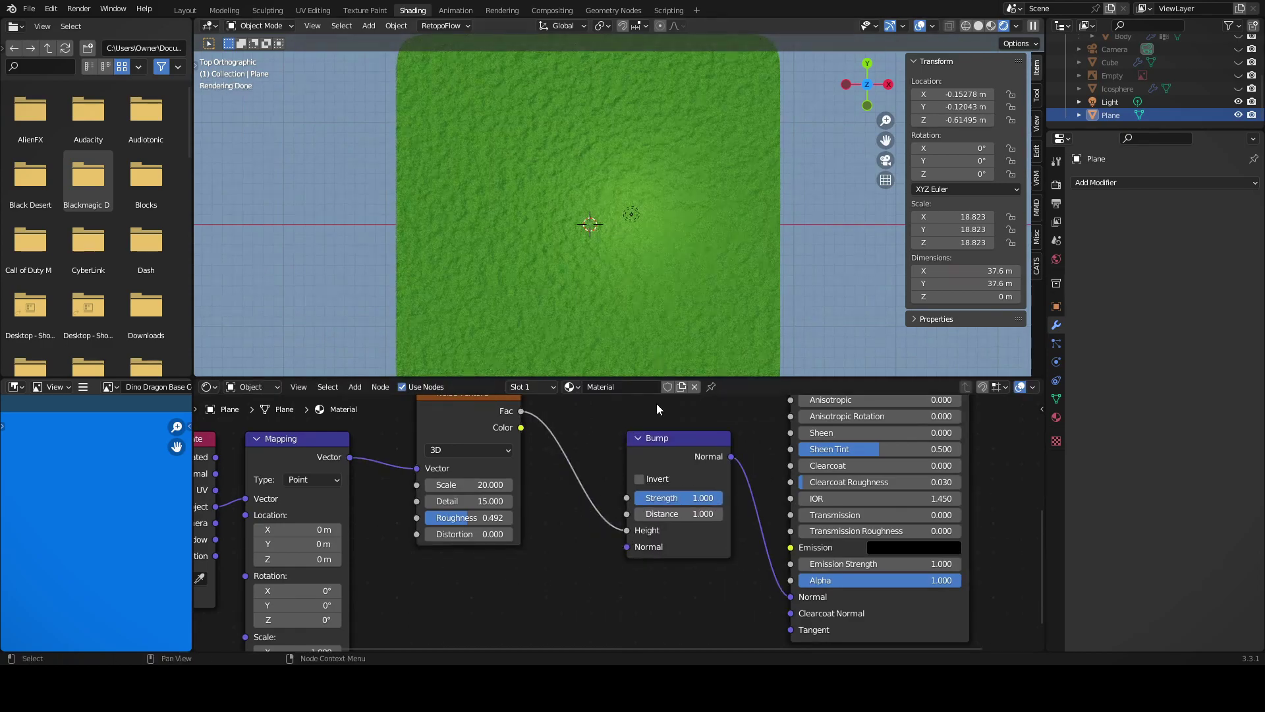
scroll(659, 517, "down", 3)
scroll(457, 539, "down", 2)
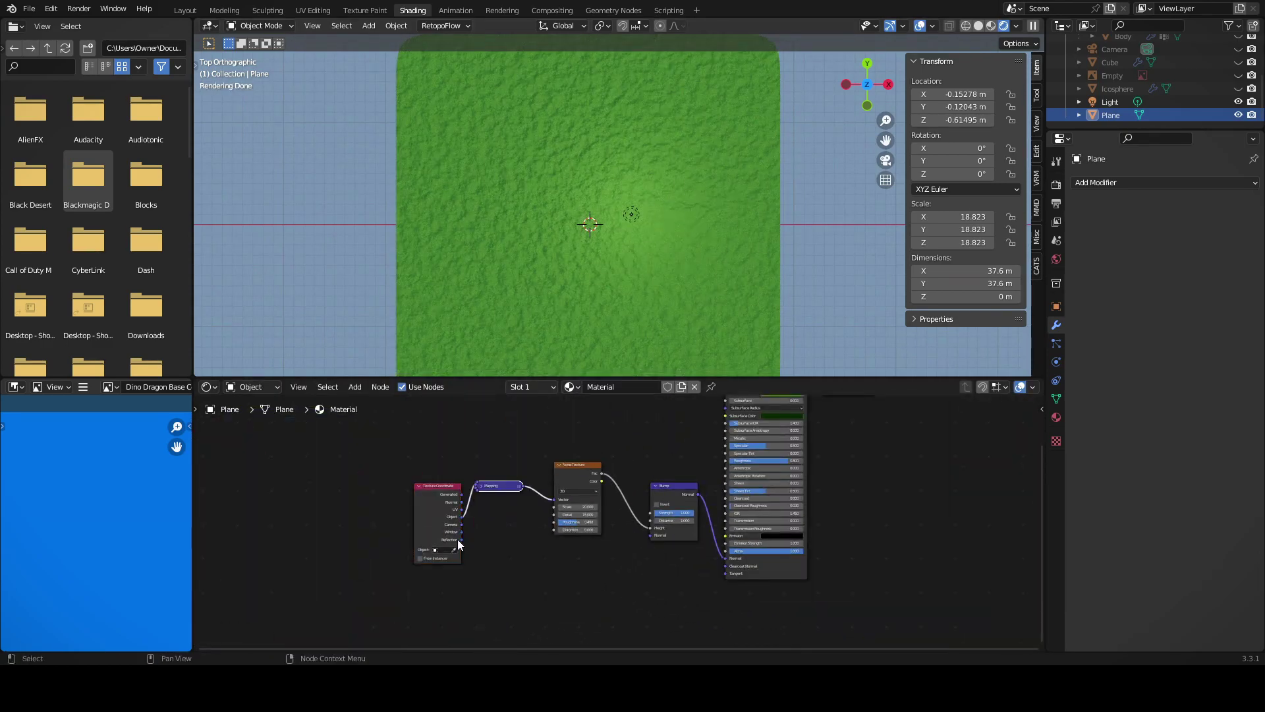
scroll(438, 558, "up", 4)
key("shift+a")
left_click(659, 463)
- Insert the ColorRamp between noise and bump, lower bump strength to about 0.8, and rearrange the nodes
left_click(528, 493)
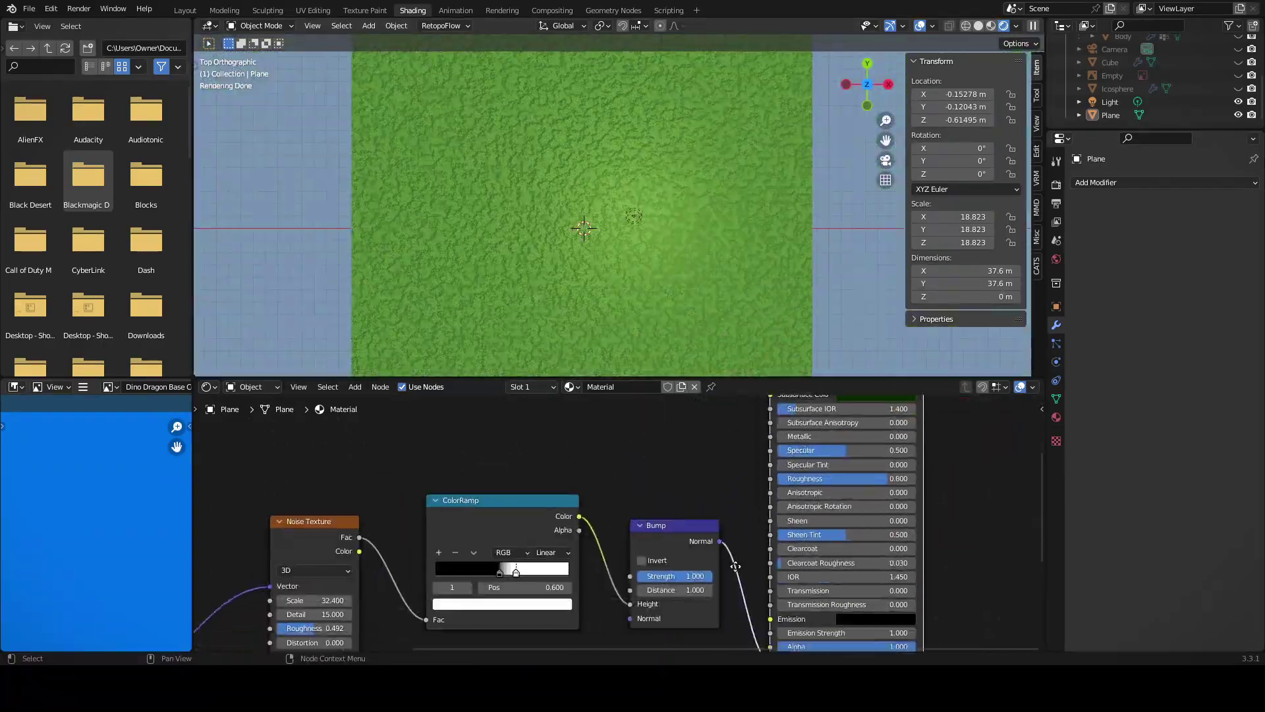
left_click_drag(735, 566, 745, 567)
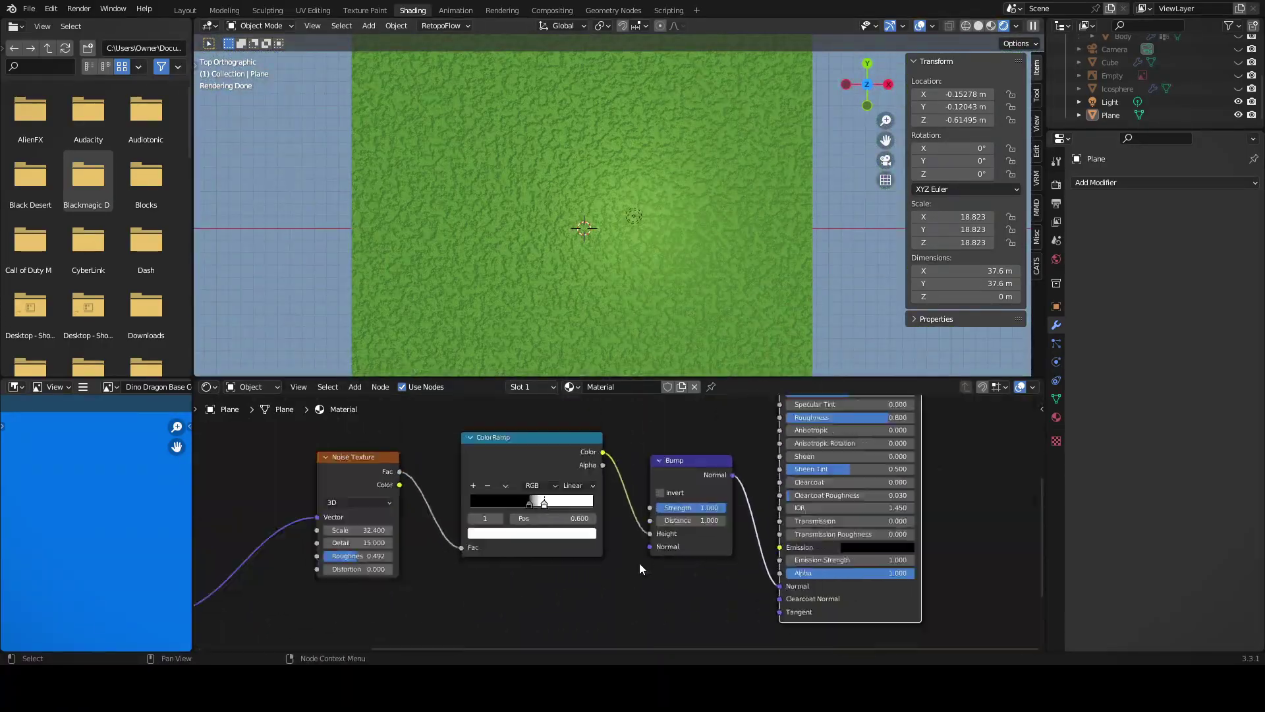
left_click_drag(764, 497, 748, 497)
middle_click_drag(751, 497, 883, 485)
- Try a second Bump node after the ColorRamp, then undo back to the earlier node setup
key("shift+a")
left_click(830, 481)
left_click(718, 501)
key("ctrl+z")
key("ctrl+z")
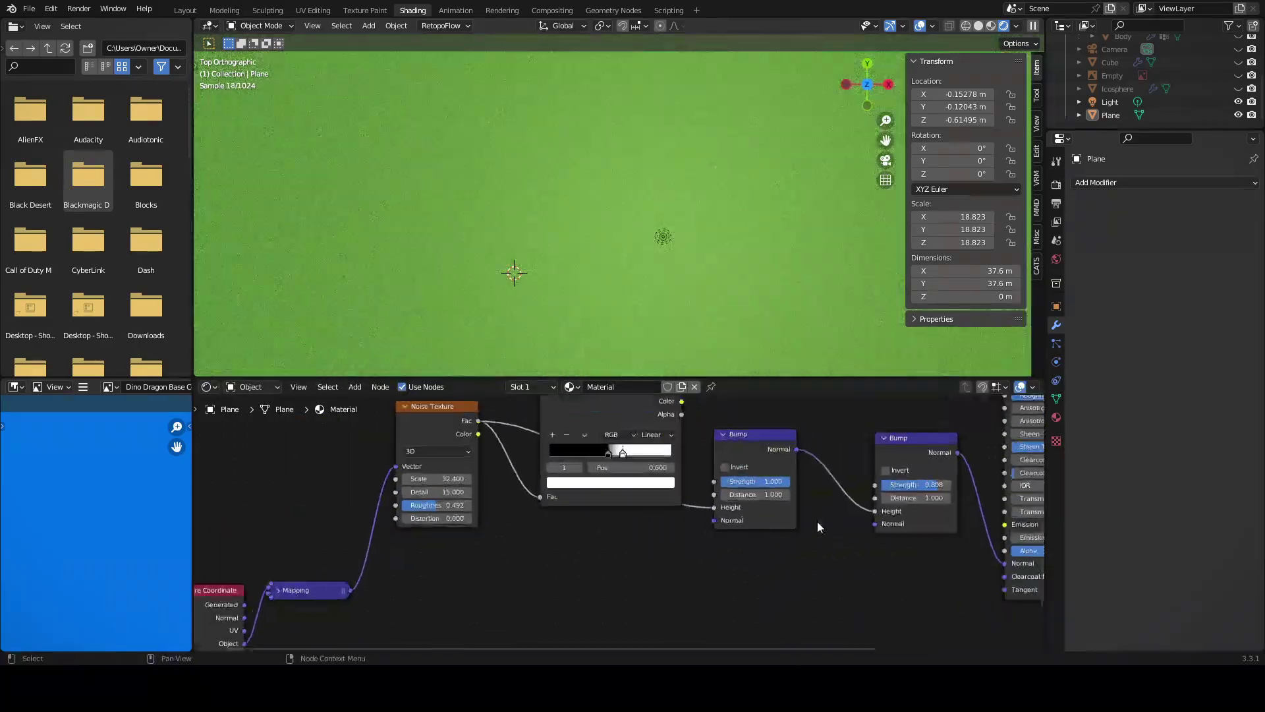
key("ctrl+z")
key("ctrl+z")
key("ctrl+z")
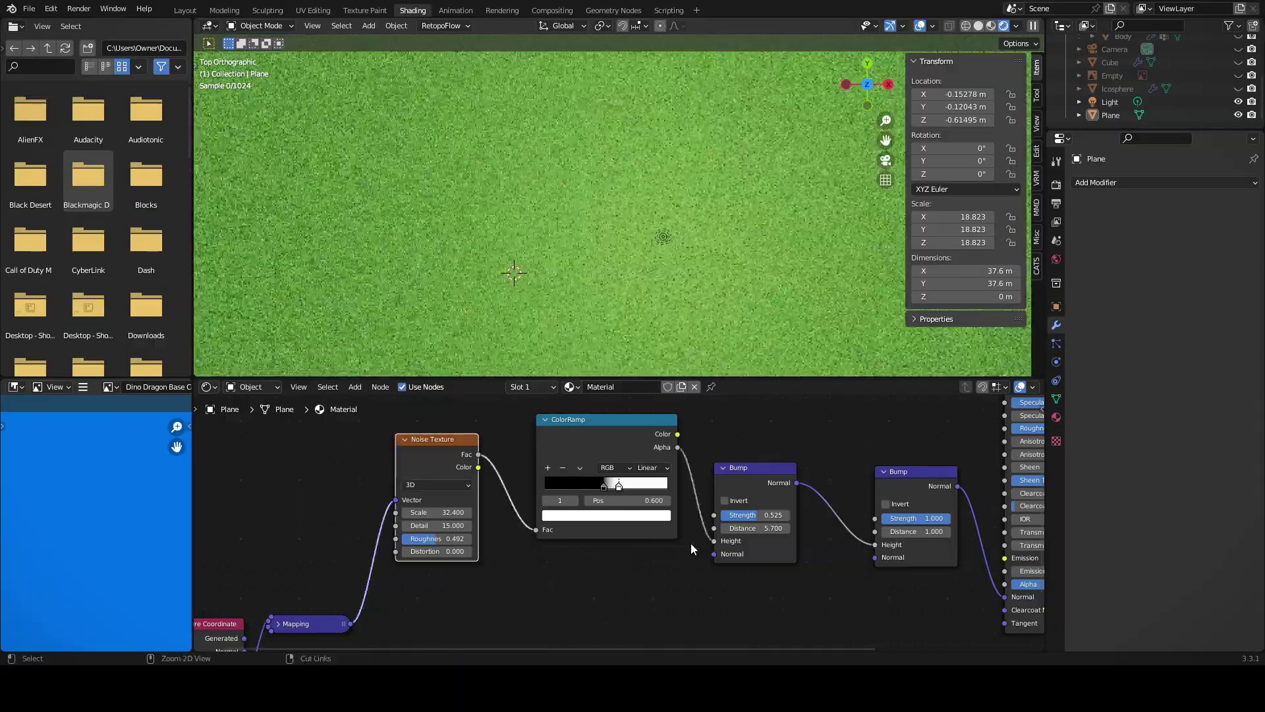
key("ctrl+z")
scroll(686, 502, "up", 1)
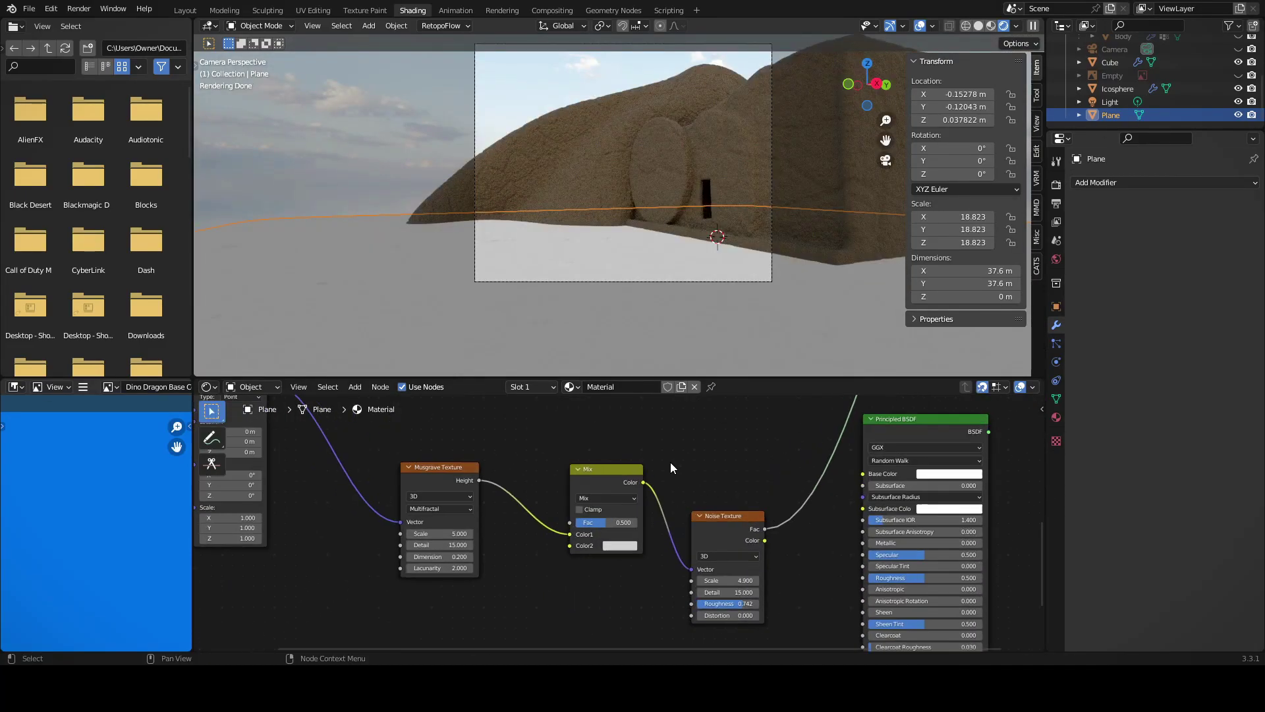
- Add a Mix node and connect the Musgrave Texture's Height output into it
left_click(620, 487)
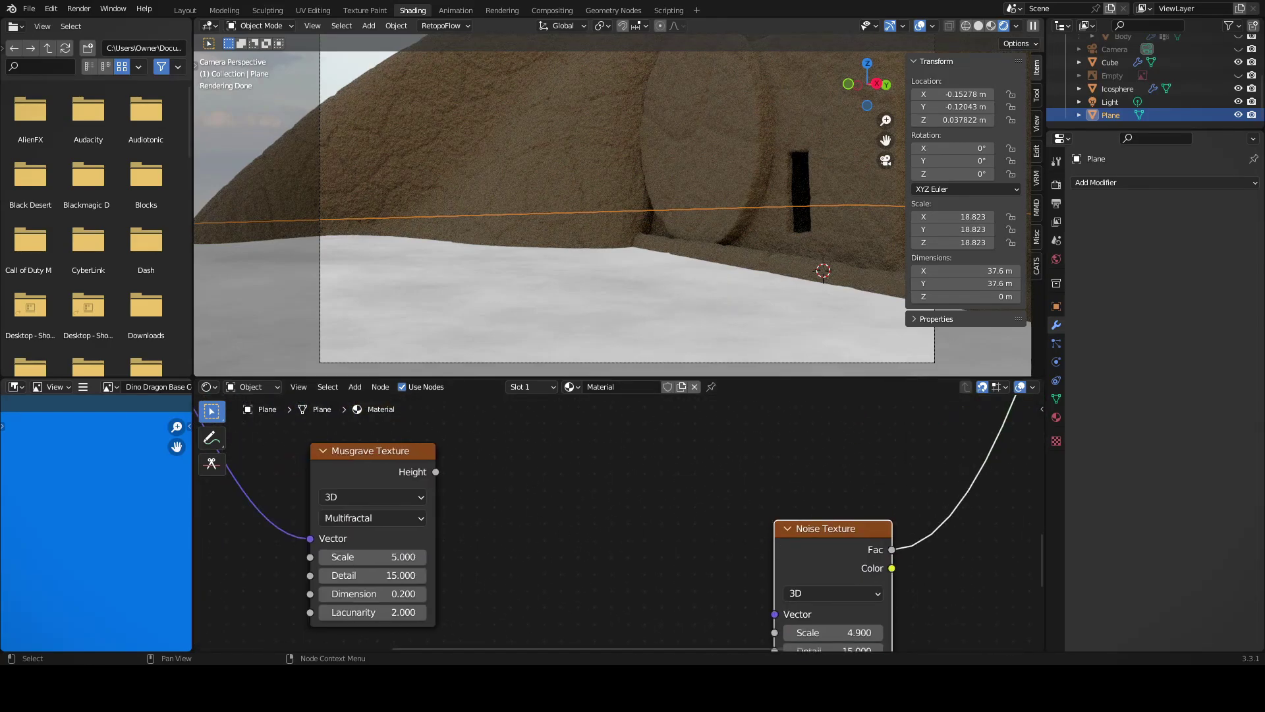
left_click(610, 597)
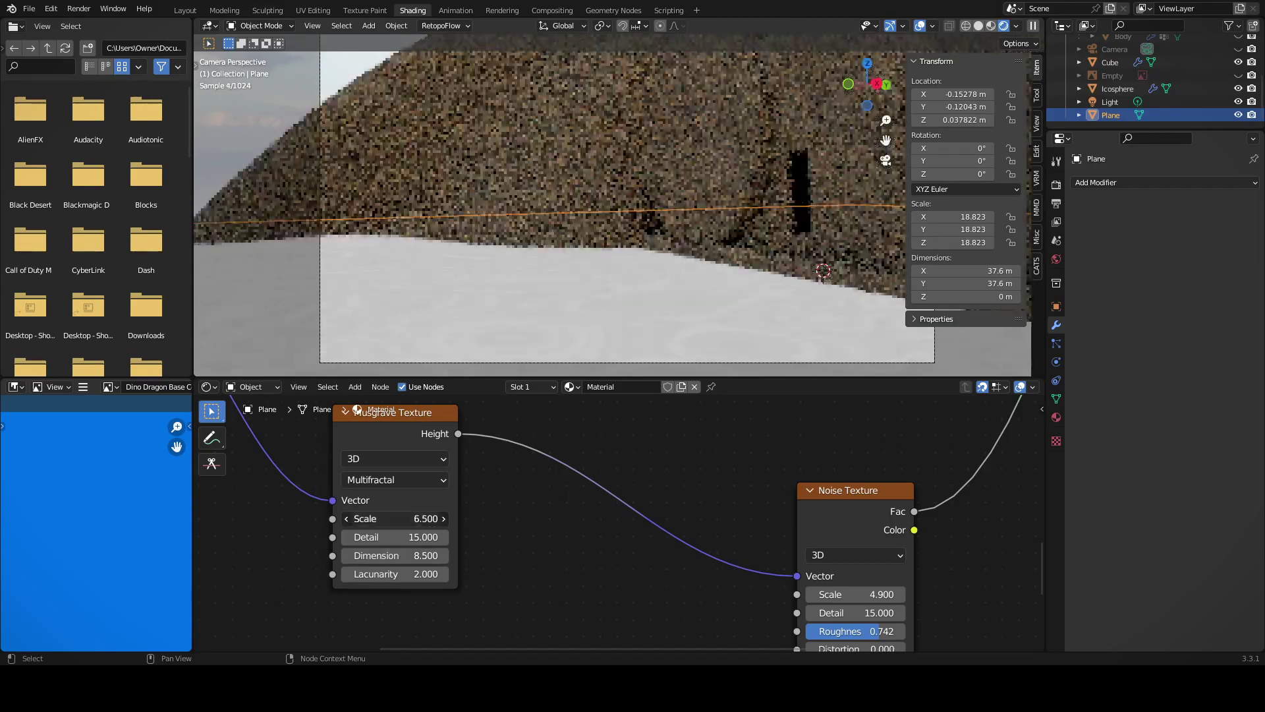
key("shift+a")
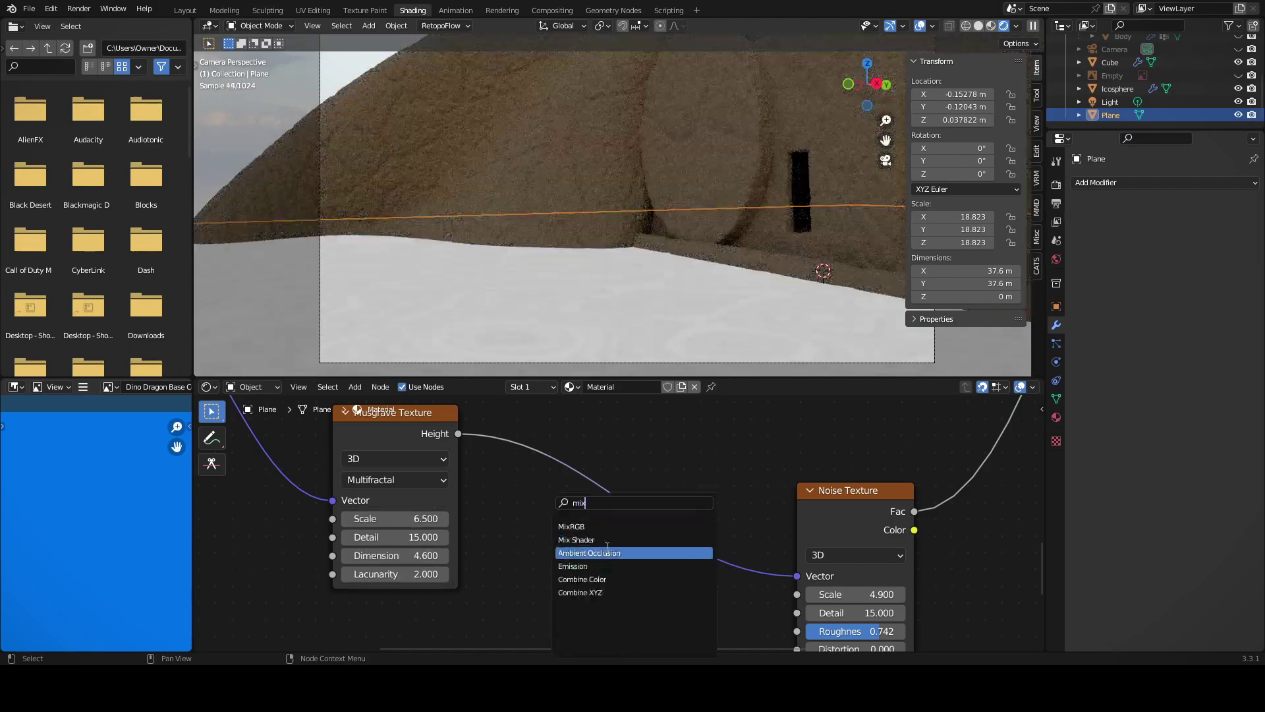
left_click(616, 622)
left_click(606, 514)
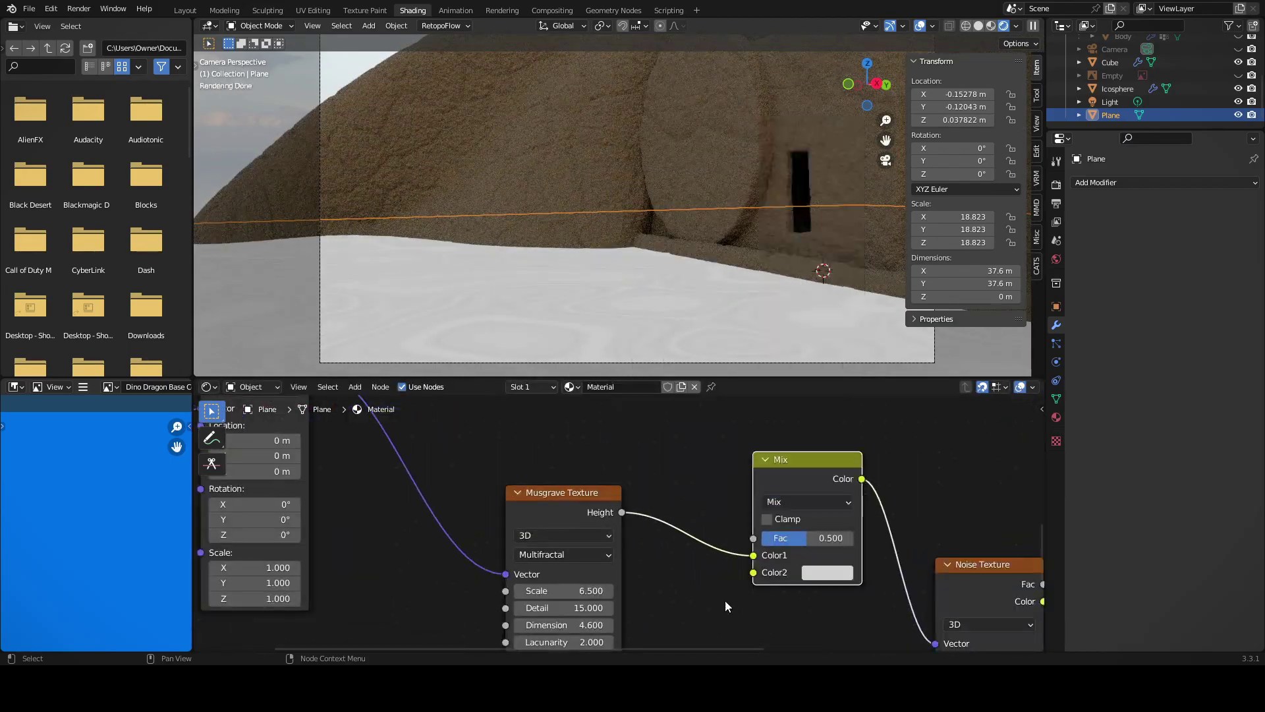
left_click_drag(719, 559, 844, 634)
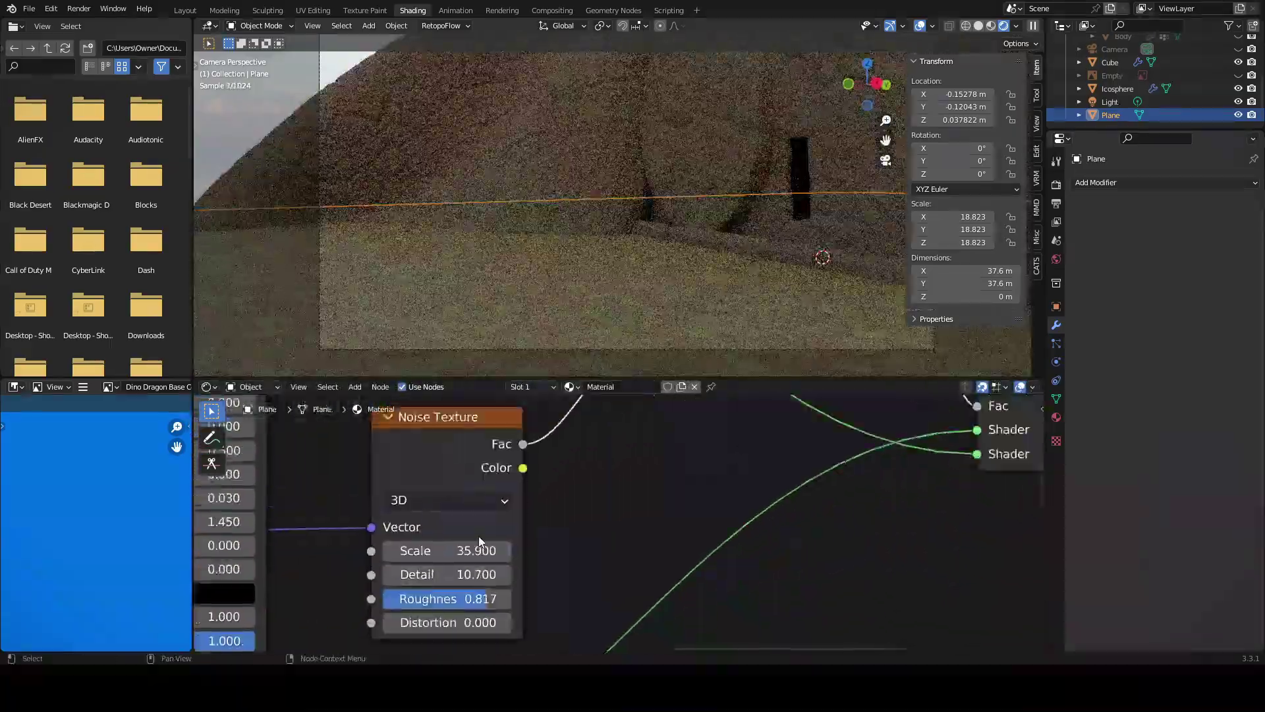
- Add a Displace modifier to the ground, lowering midlevel and trying a strength of 0.1
left_click(1096, 183)
left_click(1087, 261)
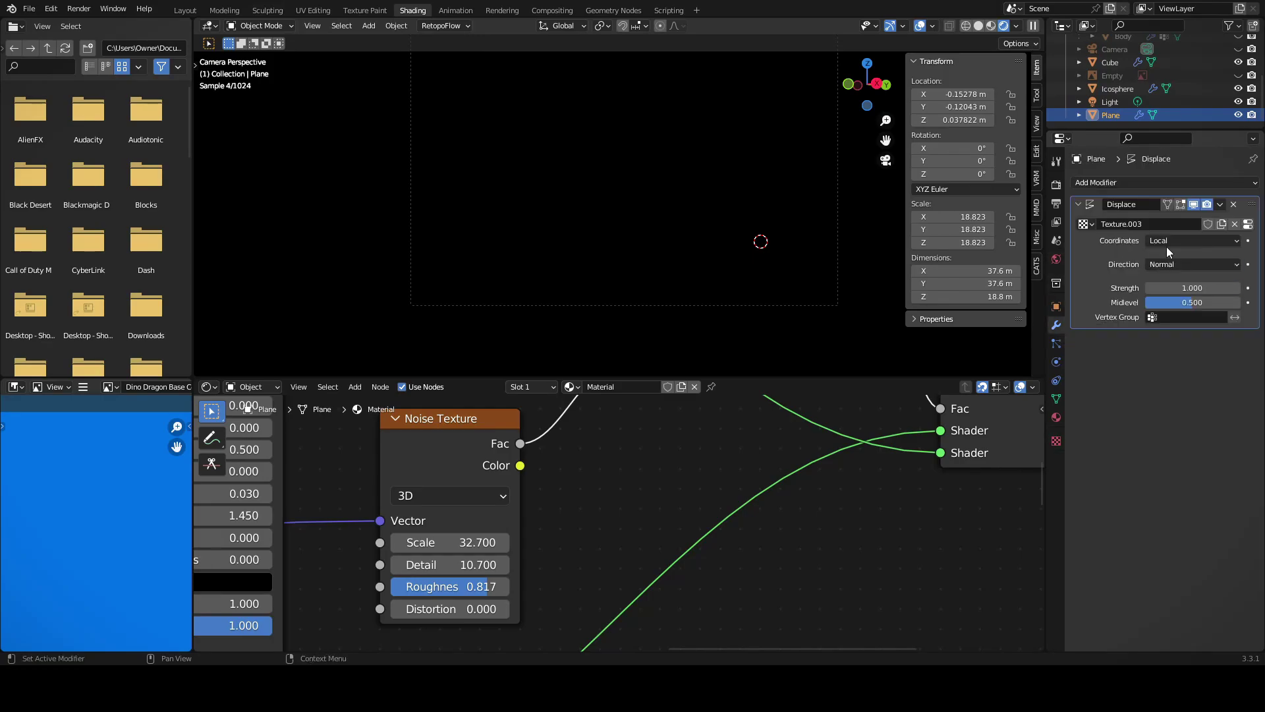
left_click(1056, 441)
left_click(1056, 325)
left_click_drag(1192, 302, 1180, 303)
double_click(1195, 288)
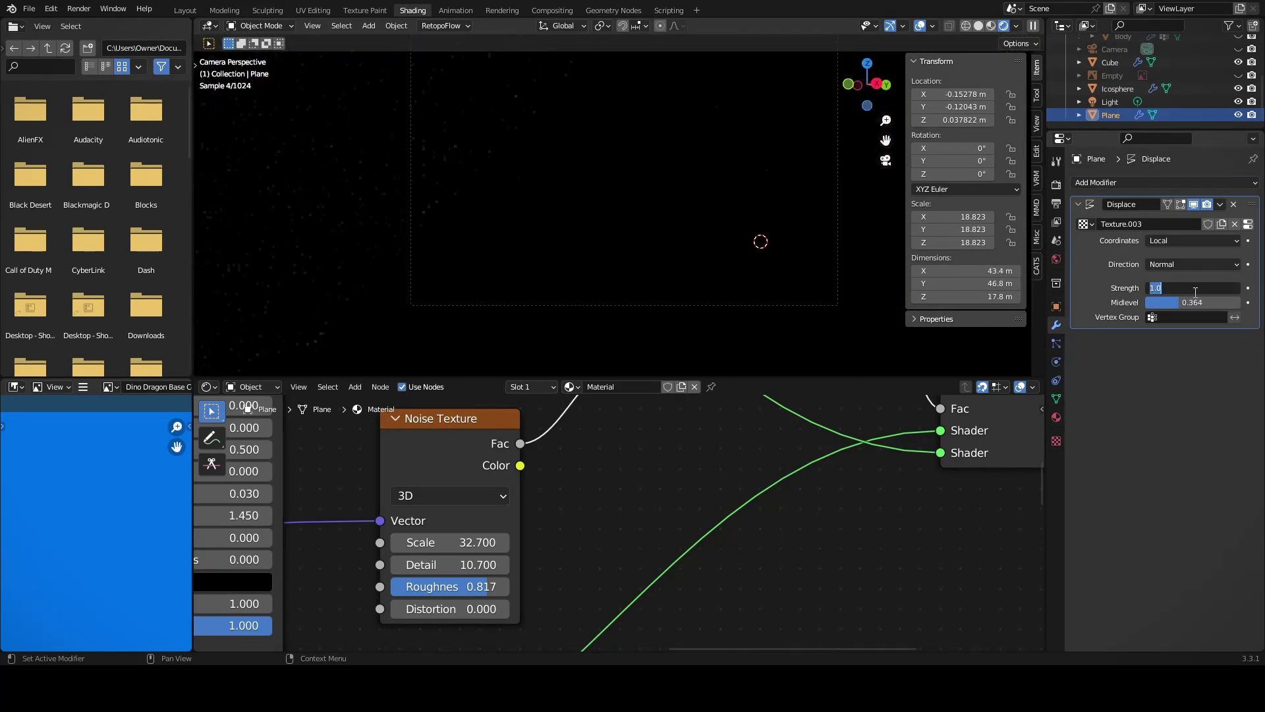
type("0.1")
key("Return")
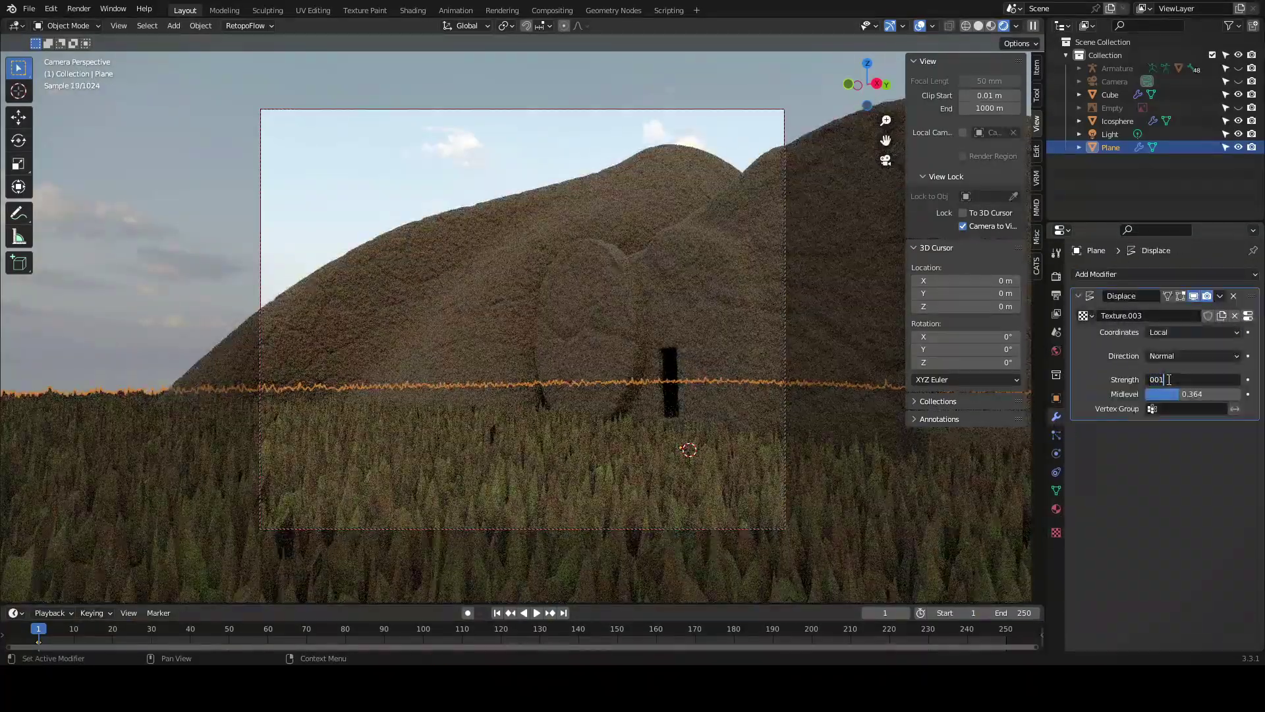
key("Return")
left_click(1165, 379)
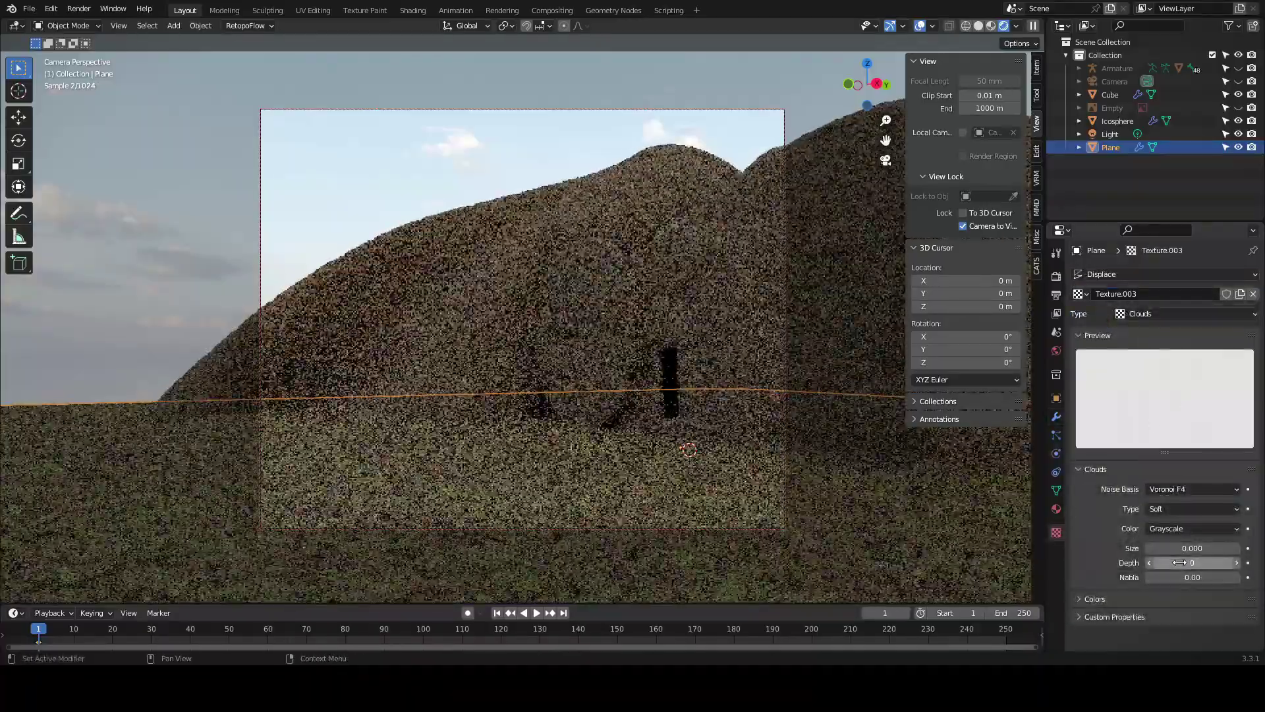
- Raise the clouds depth, switch noise basis to Voronoi F2-F1, and set displacement midlevel to 0
left_click_drag(1180, 562, 1190, 562)
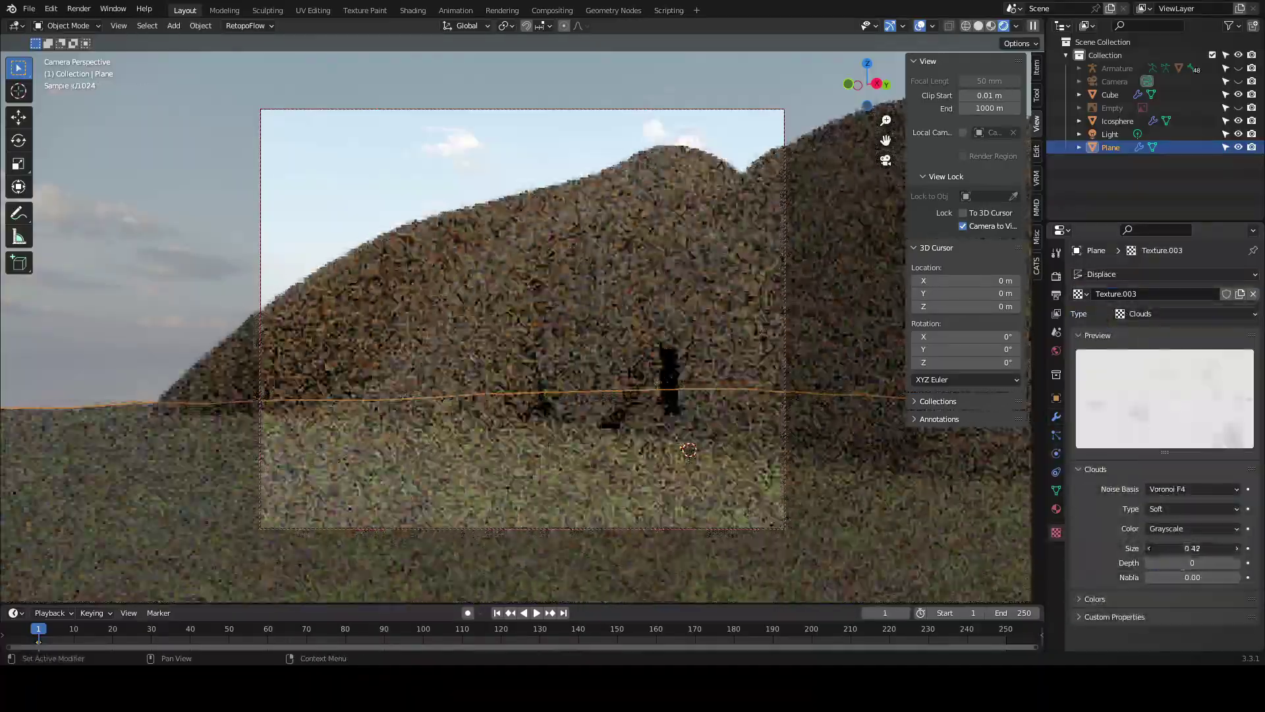
left_click(1193, 488)
left_click(1180, 365)
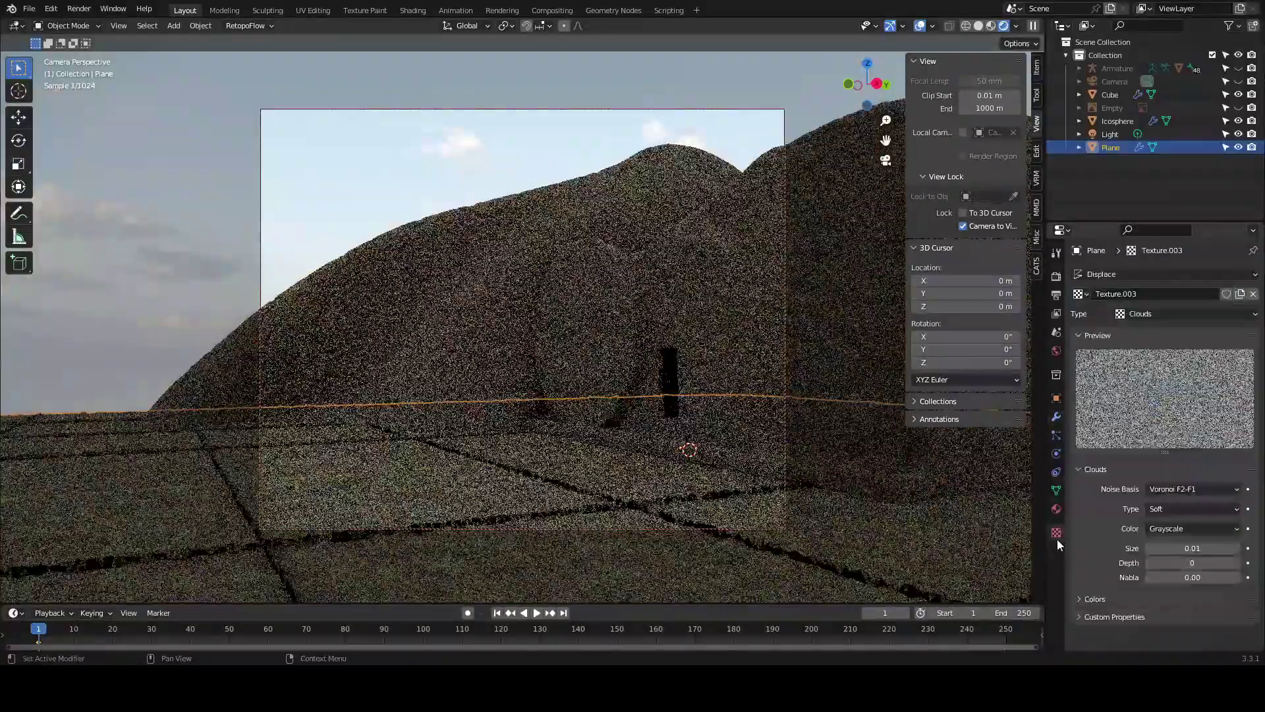
left_click_drag(1192, 394, 1150, 393)
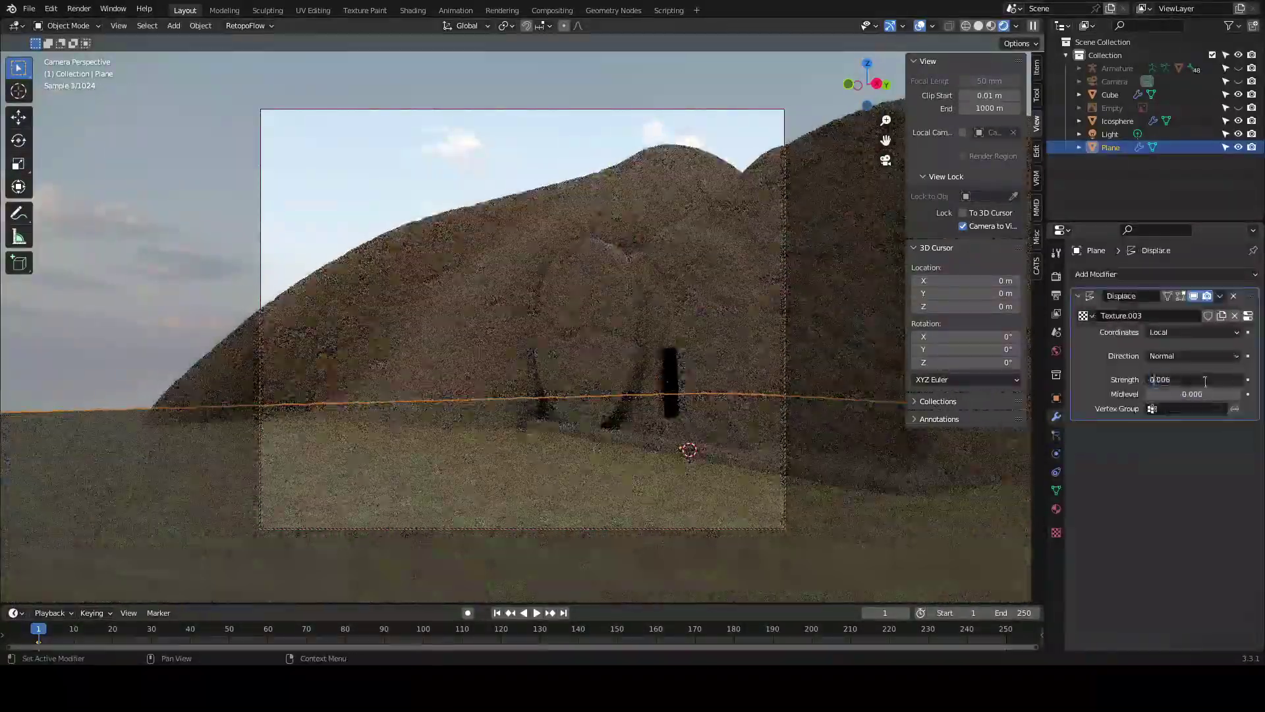
left_click(1239, 379)
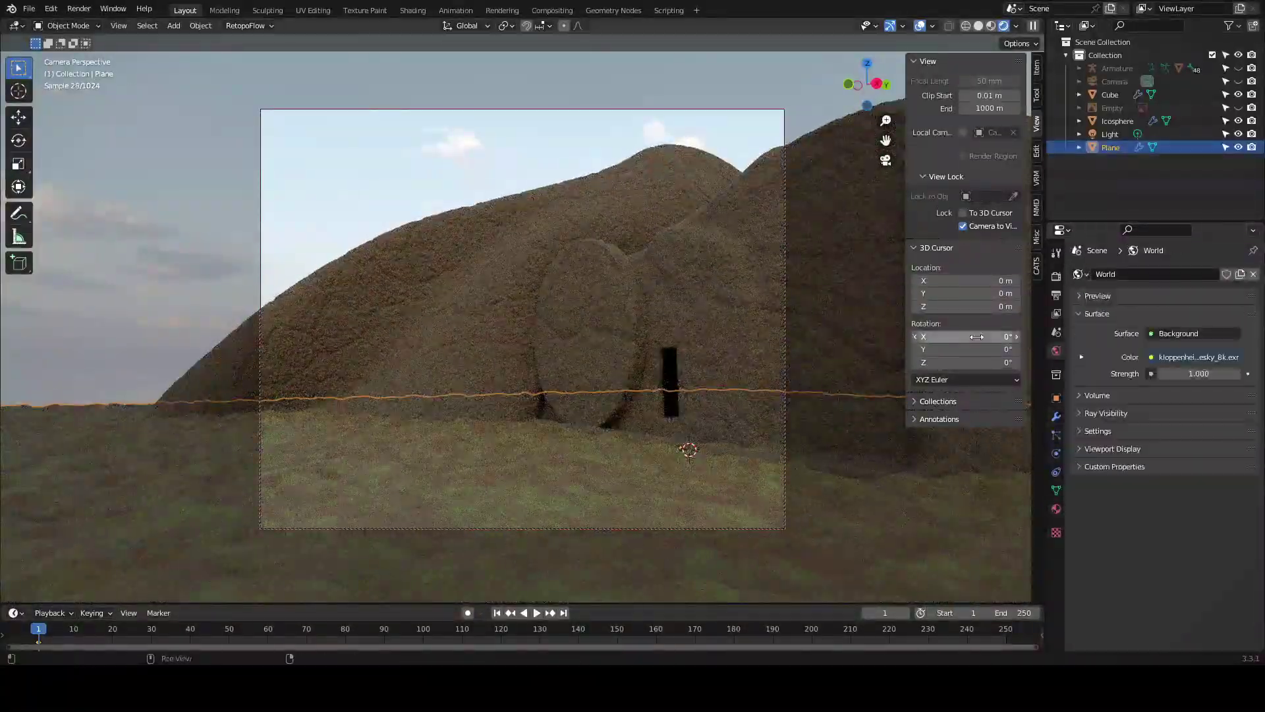
key("Return")
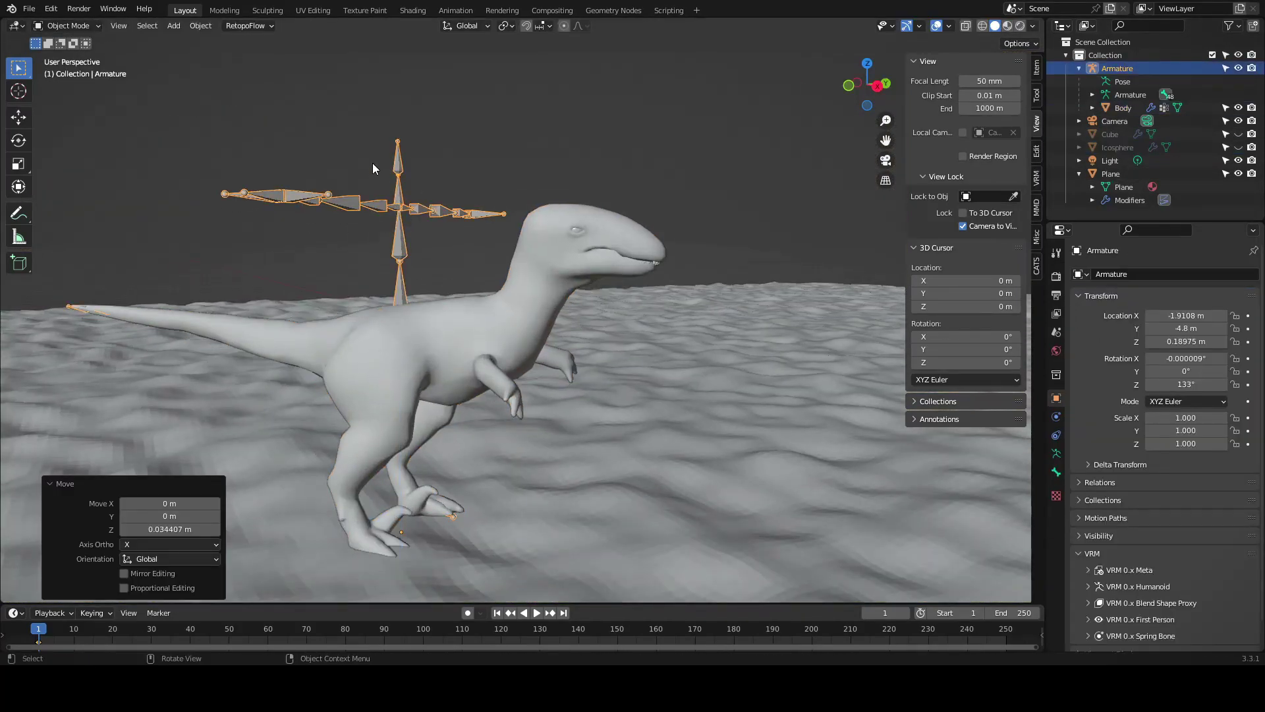
- Switch the dinosaur armature into Pose Mode and view through the camera
left_click(69, 70)
key("KP_0")
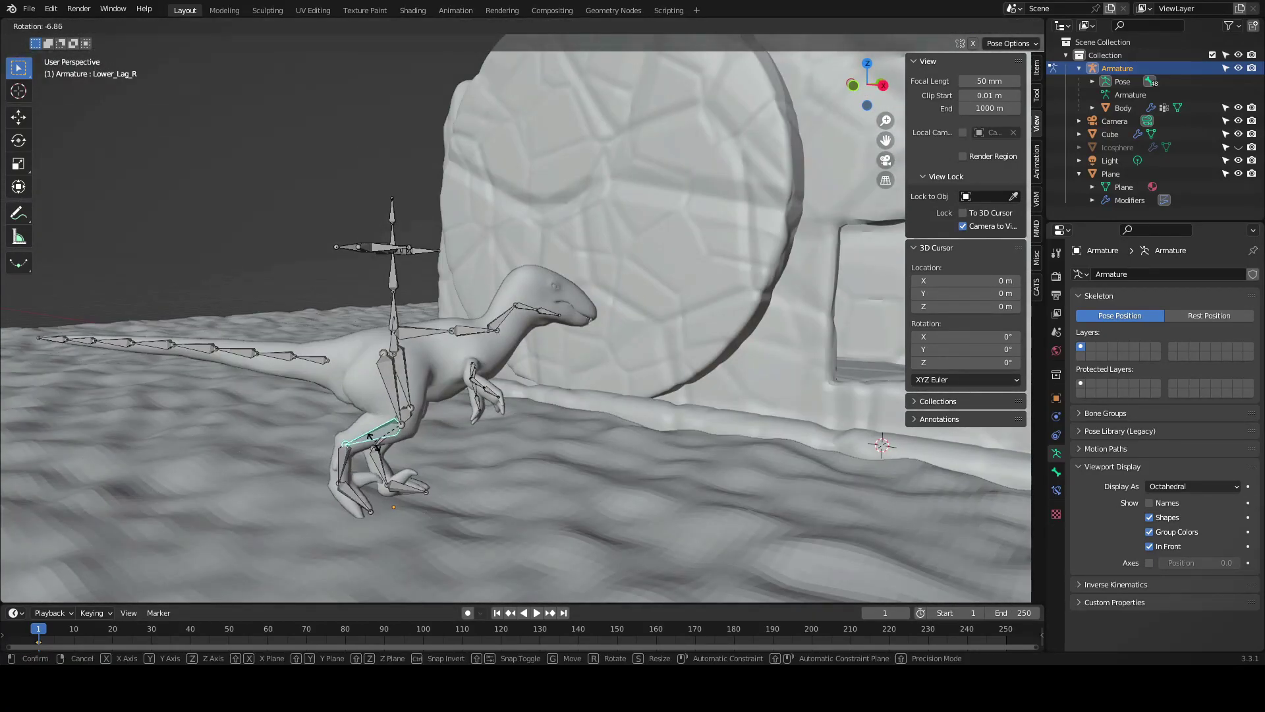
- Finish the right ankle rotation and rotate the tail bone 34.2° about Z, viewed through the camera
left_click(369, 436)
middle_click_drag(390, 480, 397, 449)
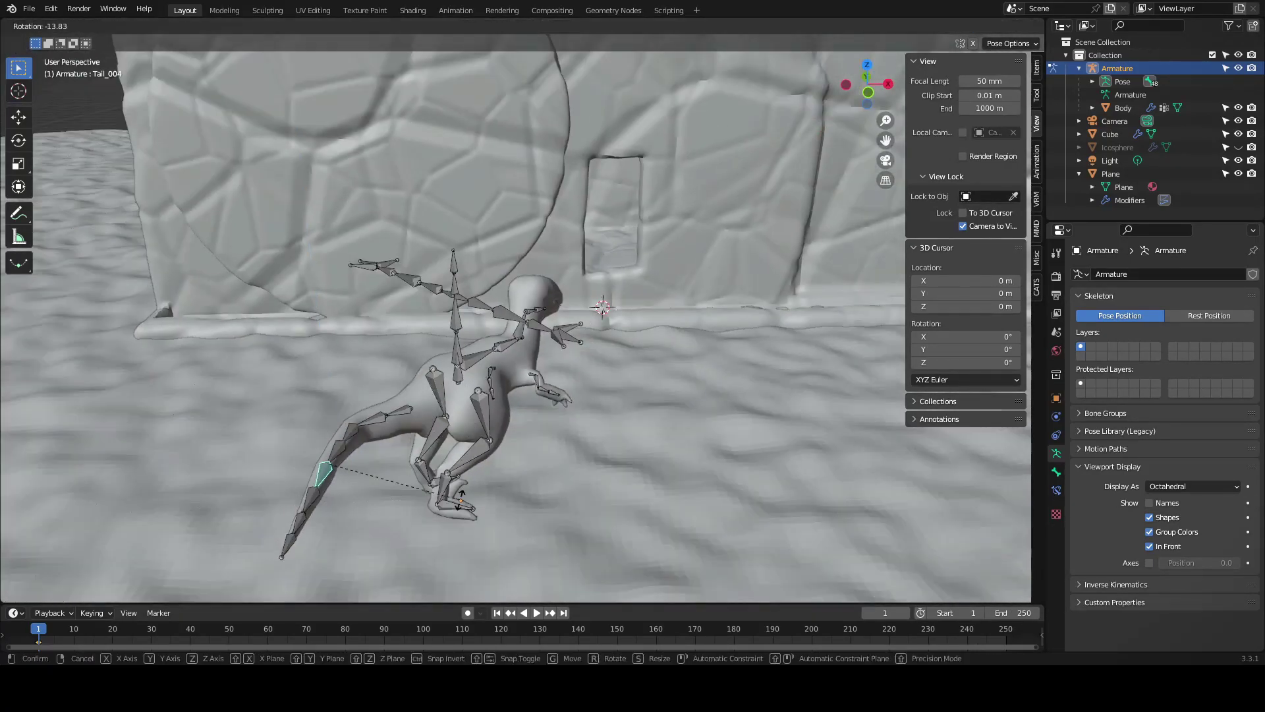
left_click(365, 380)
key("r")
key("z")
left_click(548, 358)
key("KP_0")
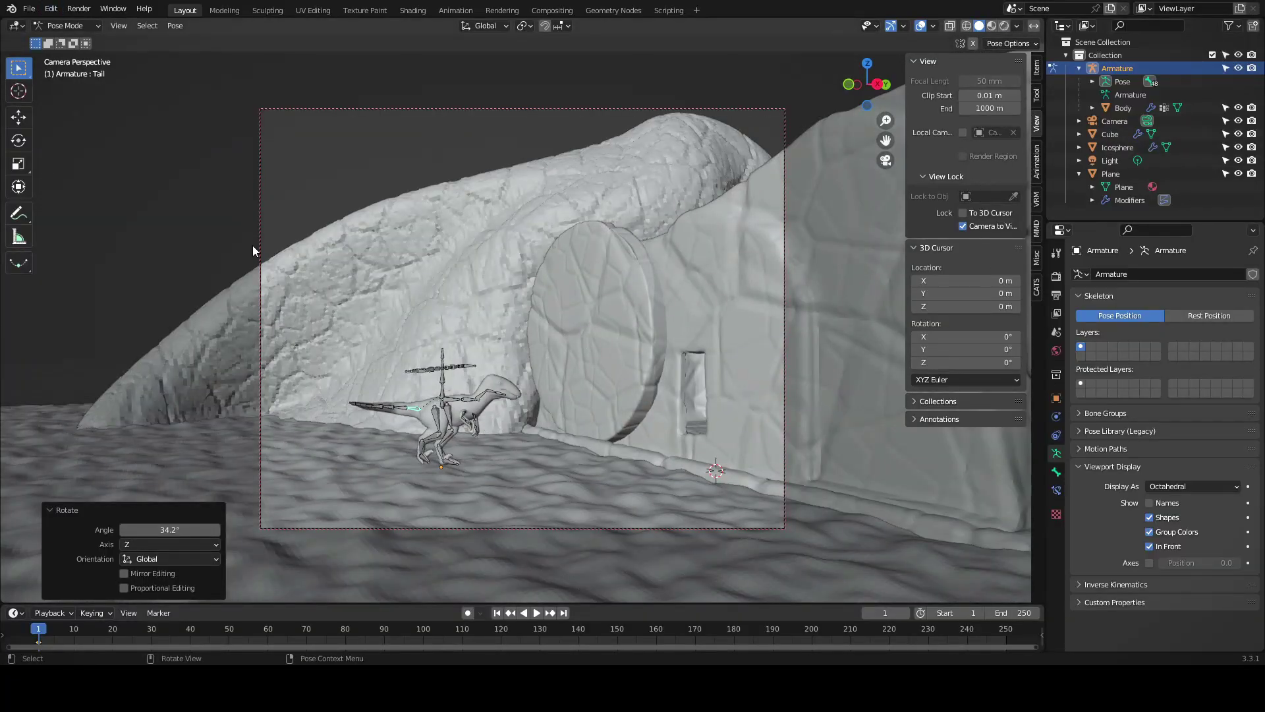